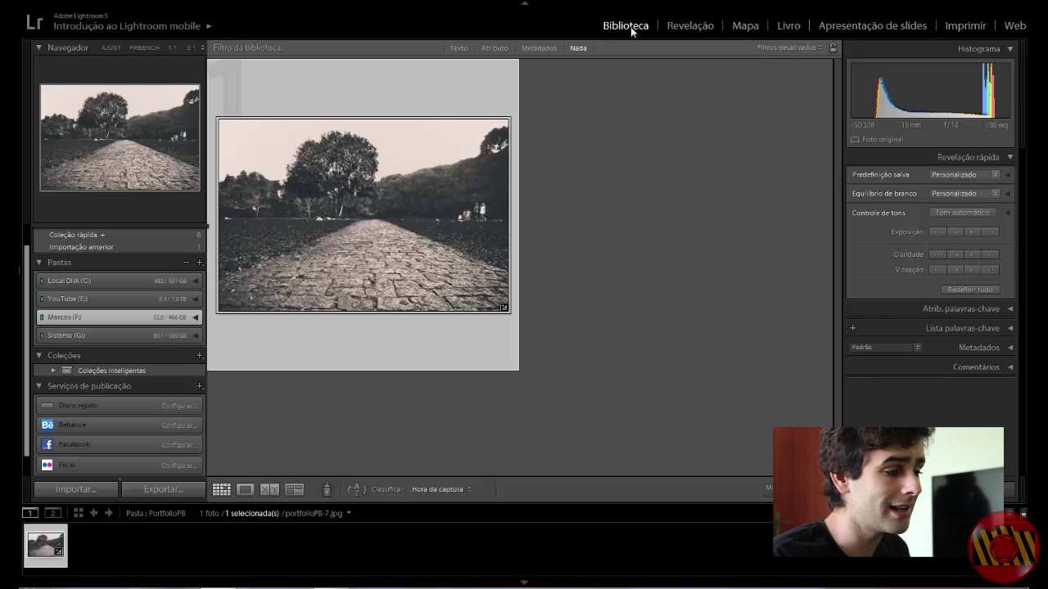
Open the import window on the Fotos Nikon > aeroclube folder from Marcos (F:)
left_click(77, 491)
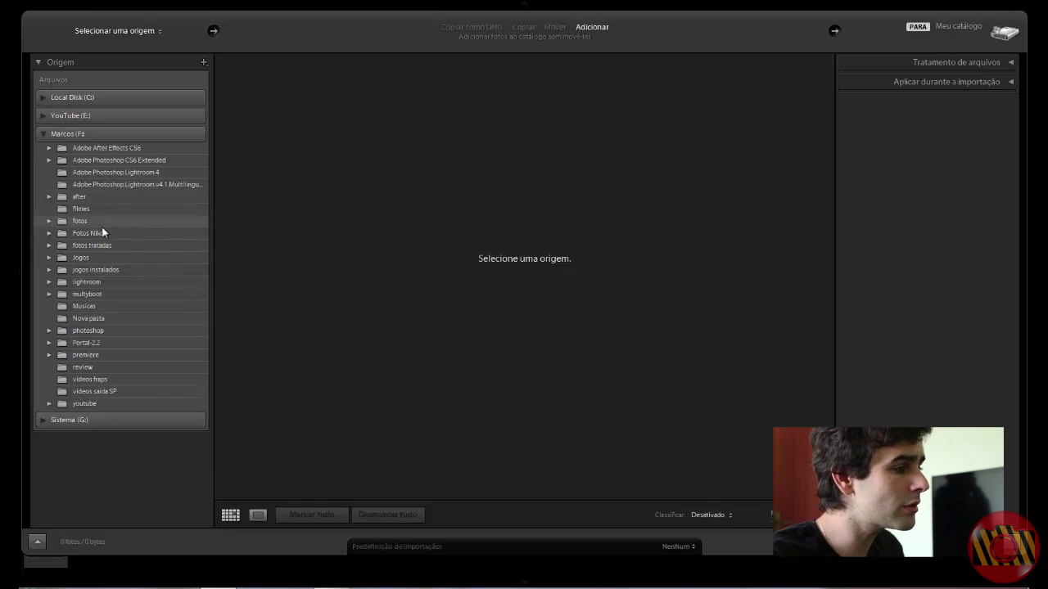
left_click(64, 232)
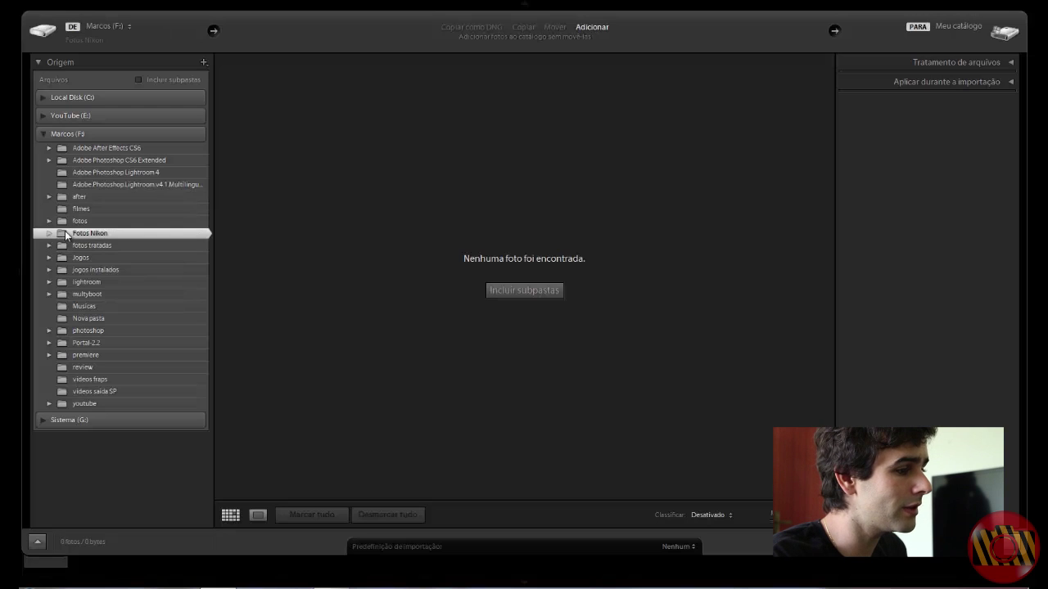
left_click(51, 233)
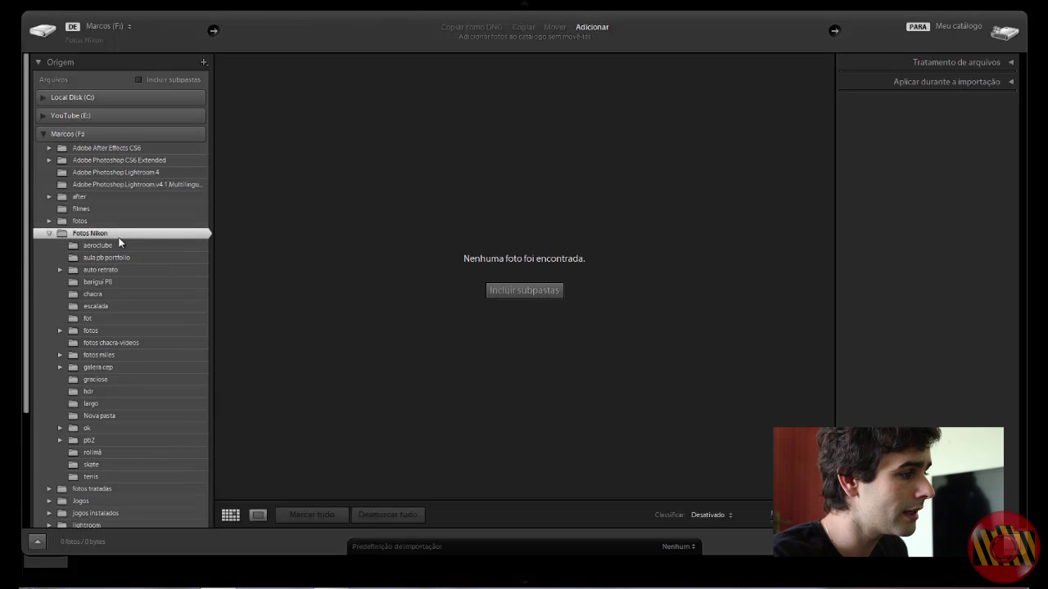
left_click(100, 245)
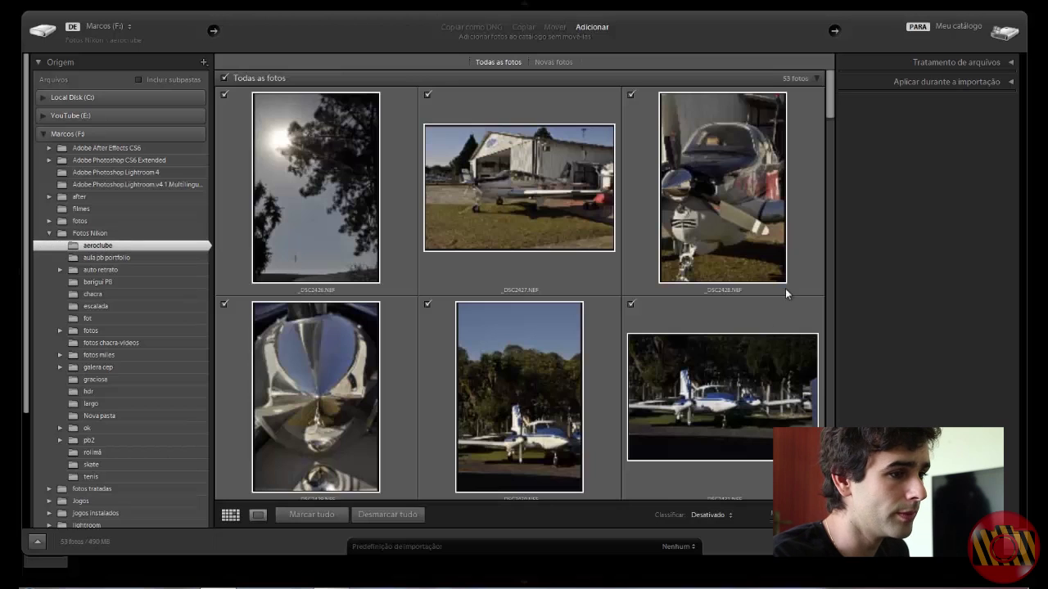
left_click_drag(832, 97, 831, 155)
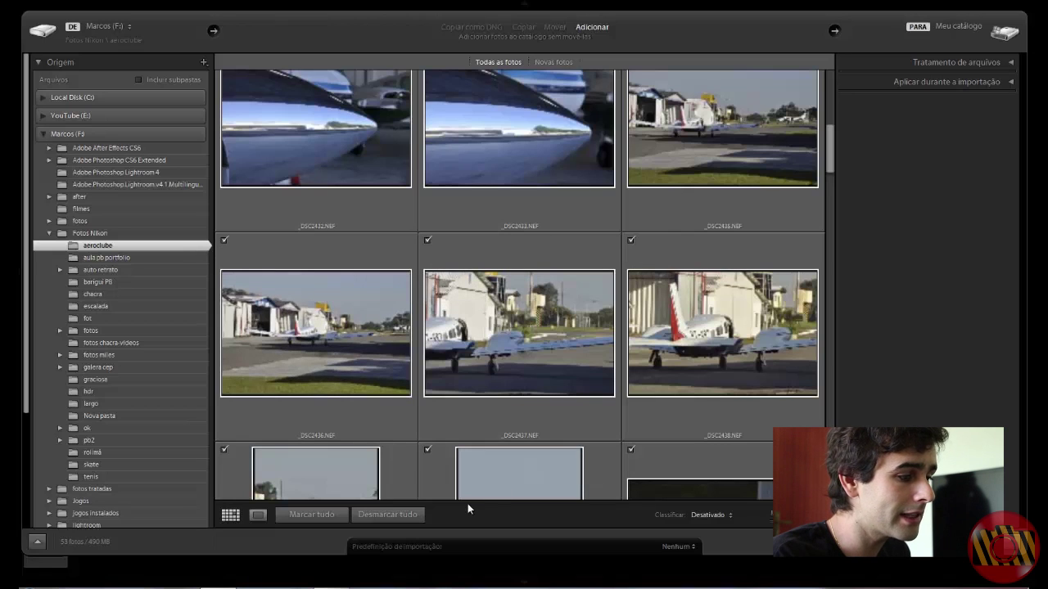
Deselect all photos and mark only _DSC2459.NEF, the taxiing yellow plane, for import
left_click(387, 520)
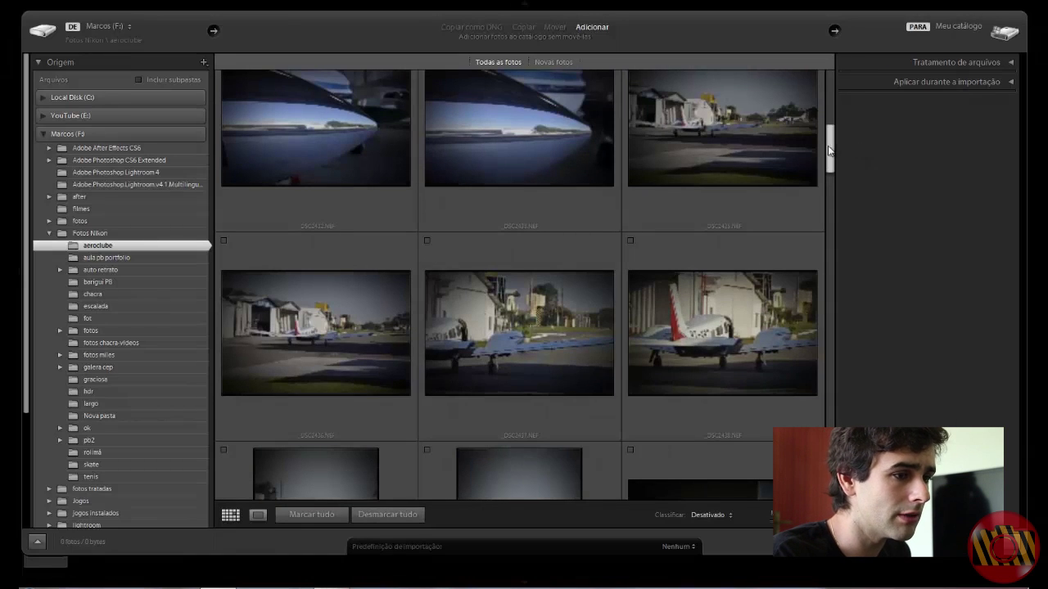
mouse_move(829, 151)
left_mouse_down()
mouse_move(836, 316)
mouse_move(836, 305)
left_mouse_up()
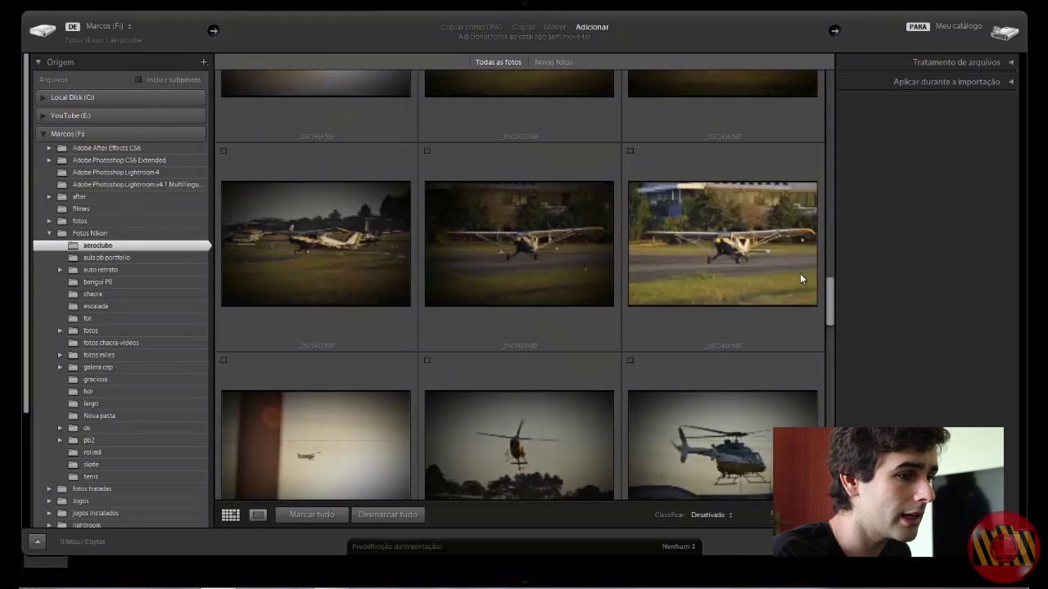
left_click_drag(832, 287, 832, 459)
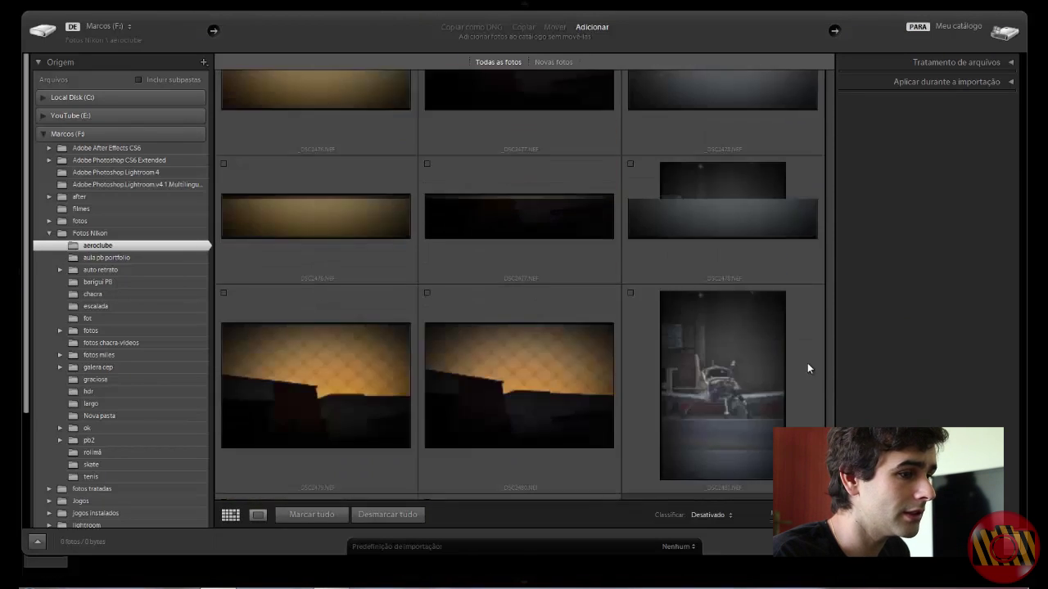
scroll(805, 316, "up", 5)
scroll(806, 294, "up", 2)
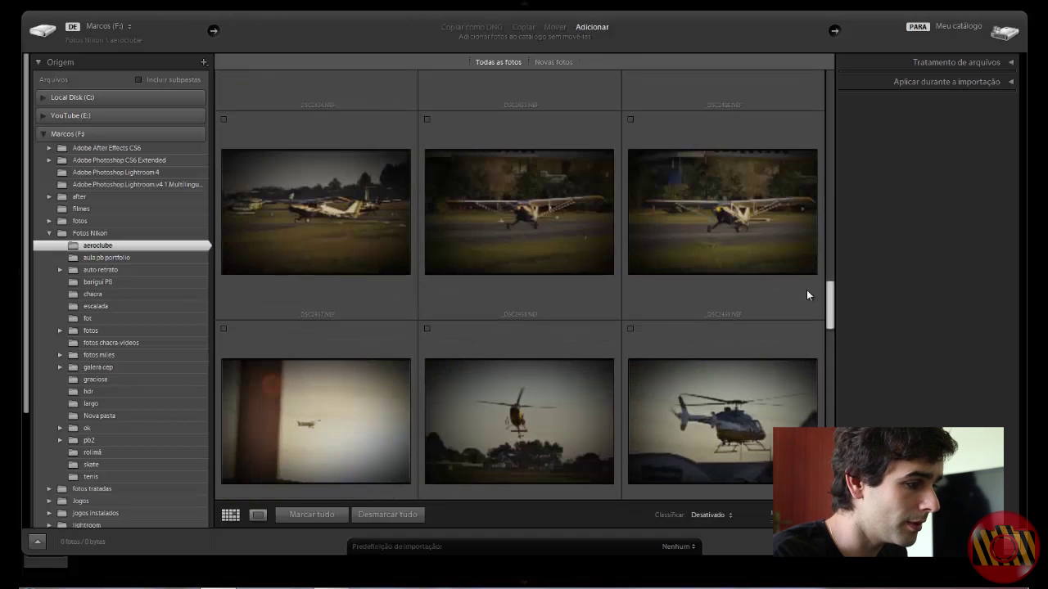
left_click(630, 119)
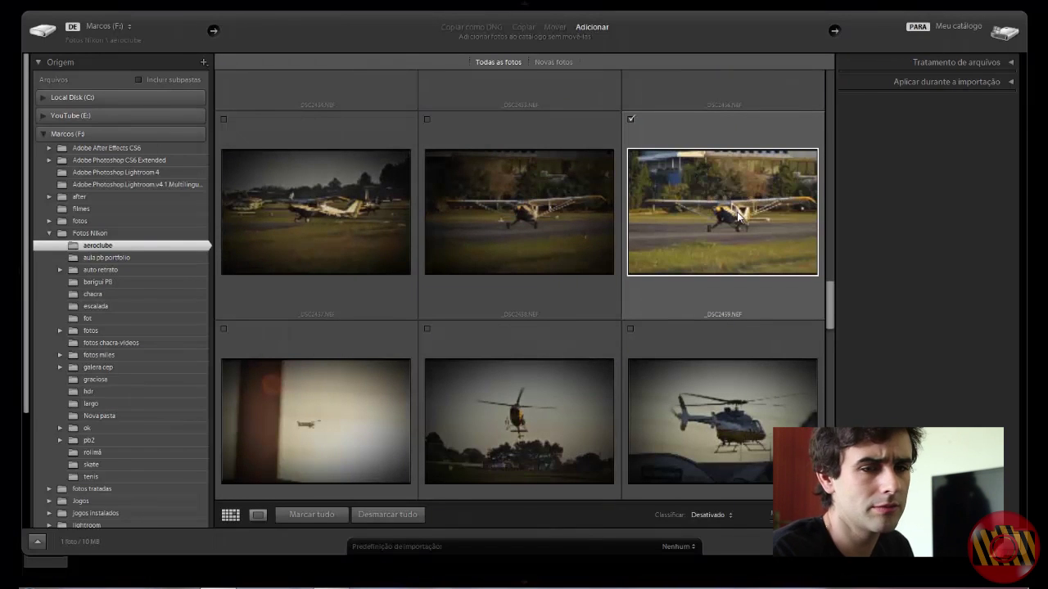
Import _DSC2459.NEF and show the aeroclube folder's single photo in the Library
left_click(978, 546)
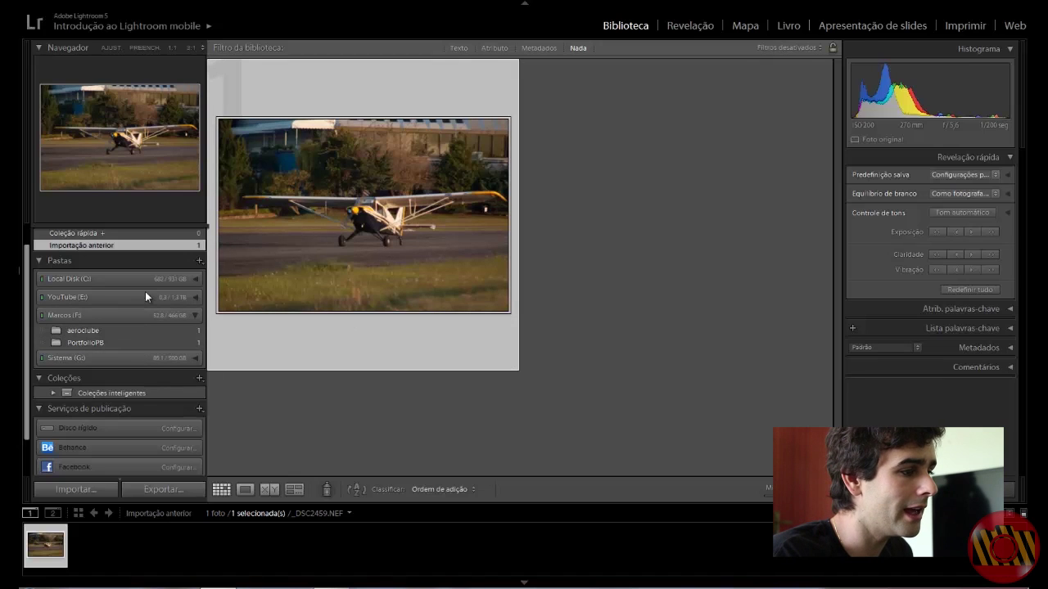
left_click(73, 331)
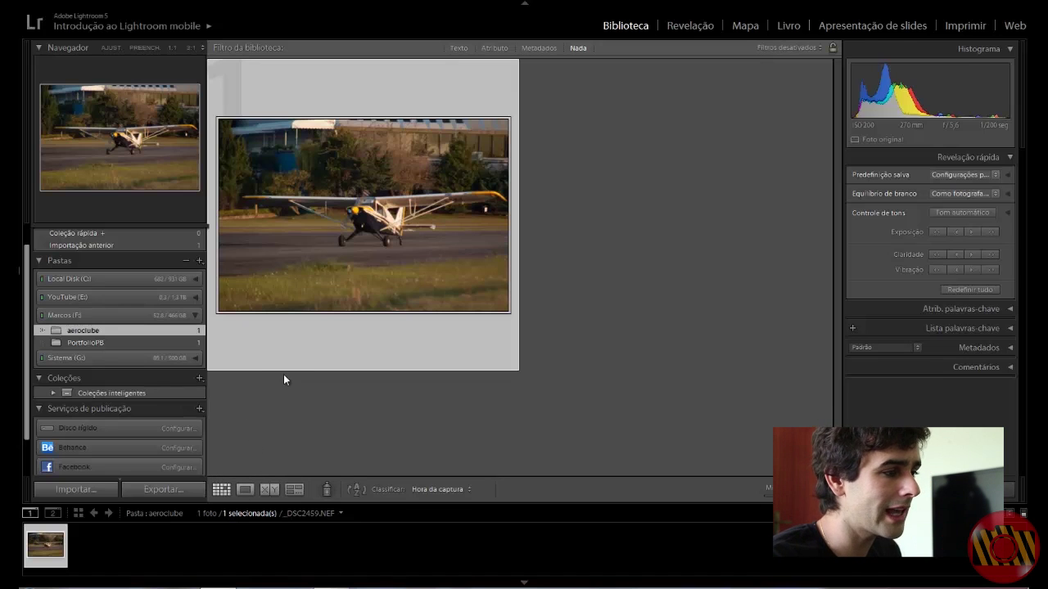
Switch to Revelação and click-zoom between close-up and full views of the plane
left_click(667, 30)
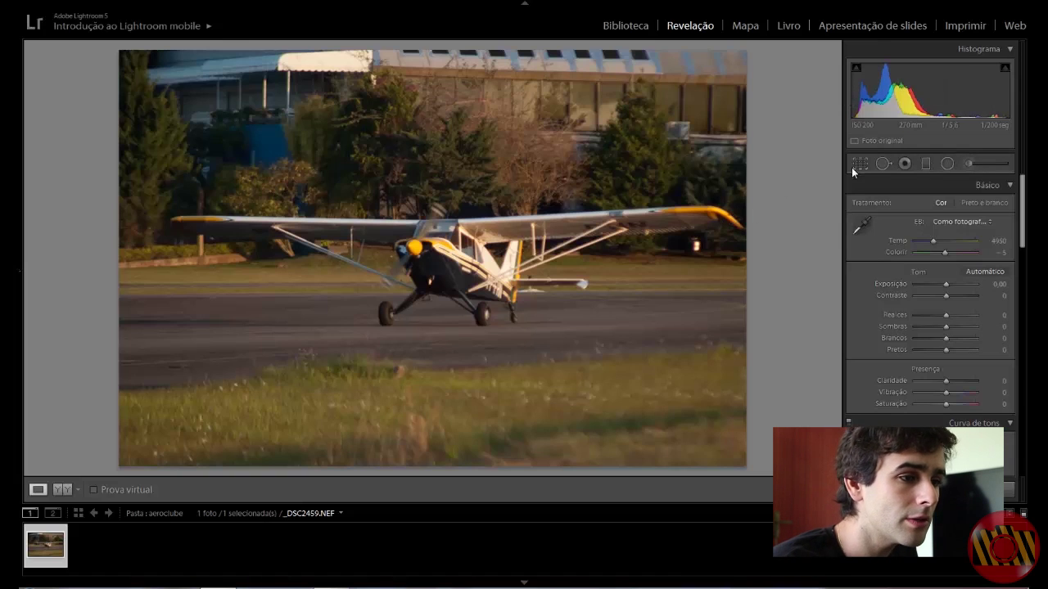
left_click(452, 281)
left_click(383, 308)
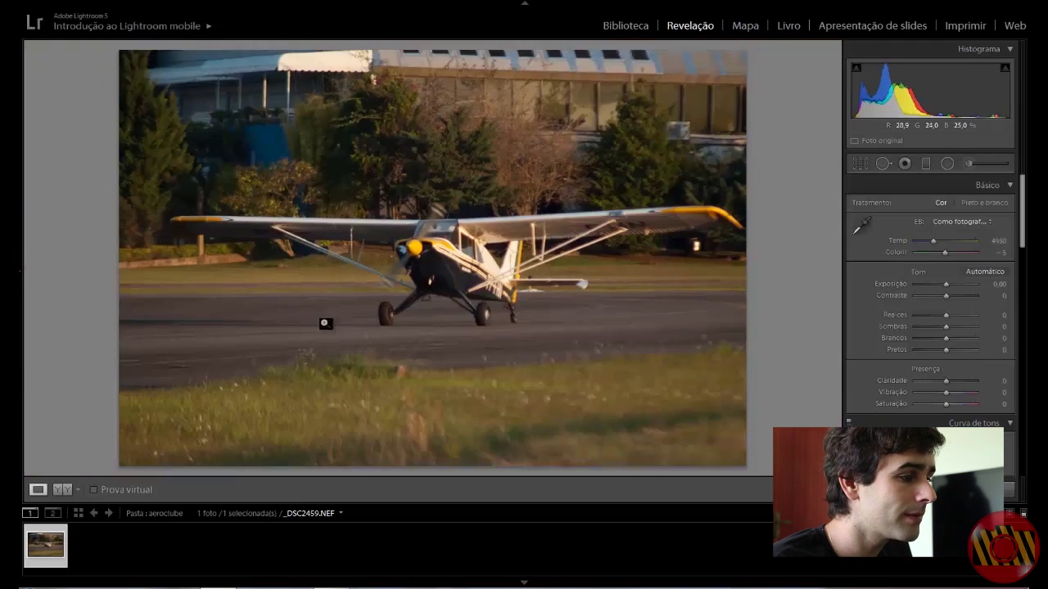
left_click(325, 322)
left_click(278, 327)
left_click(415, 297)
left_click(277, 315)
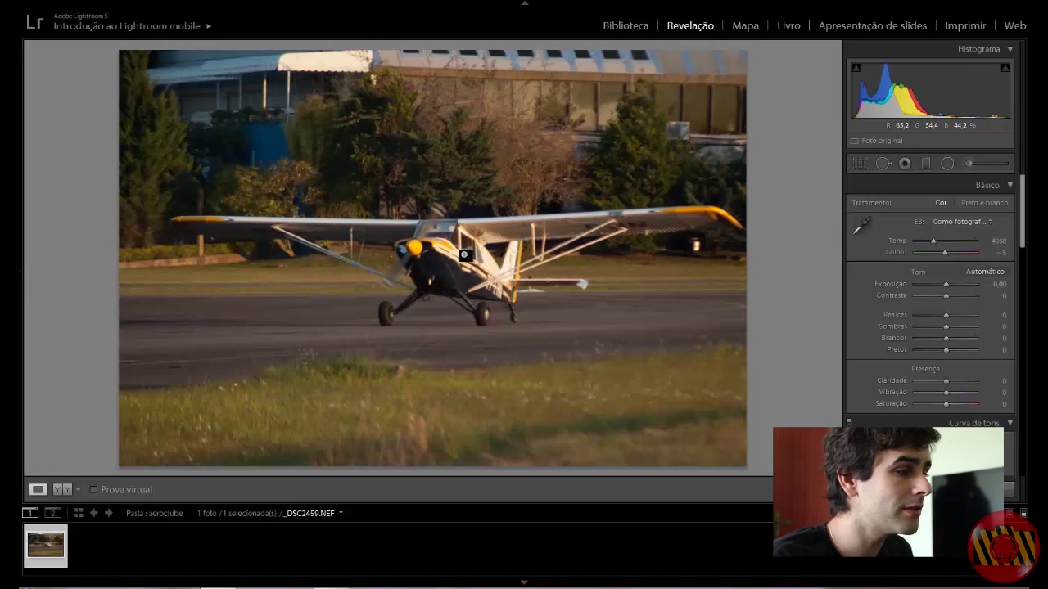
Zoom in on the wing struts with Ctrl+=, zoom back out, and hide the side panels
key("ctrl+equal")
key("ctrl+equal")
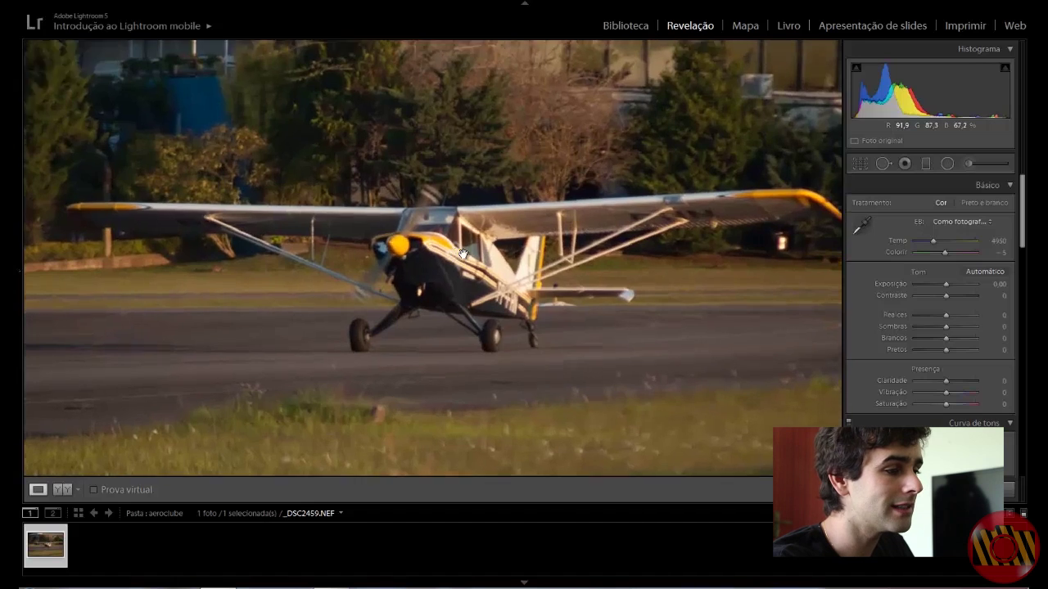
key("ctrl+equal")
key("ctrl+equal")
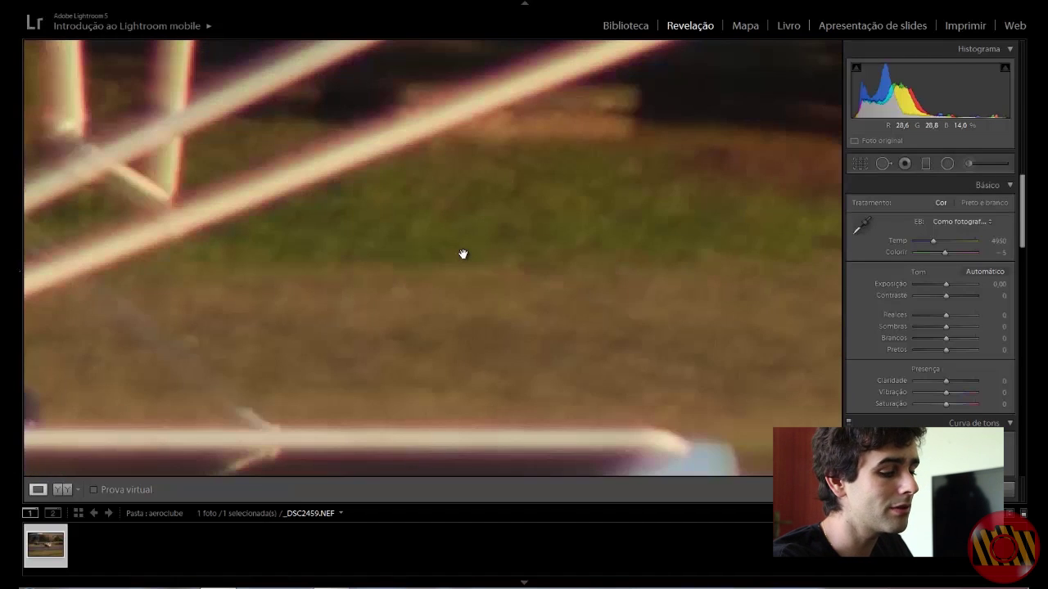
key("ctrl+minus")
key("ctrl+minus")
key("ctrl+minus")
key("ctrl+minus")
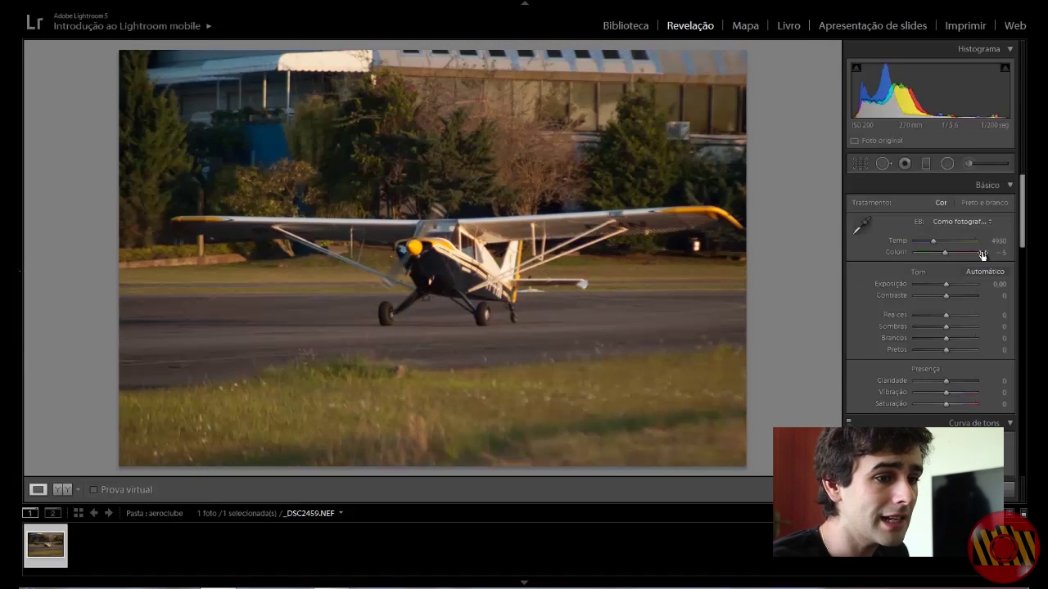
key("Tab")
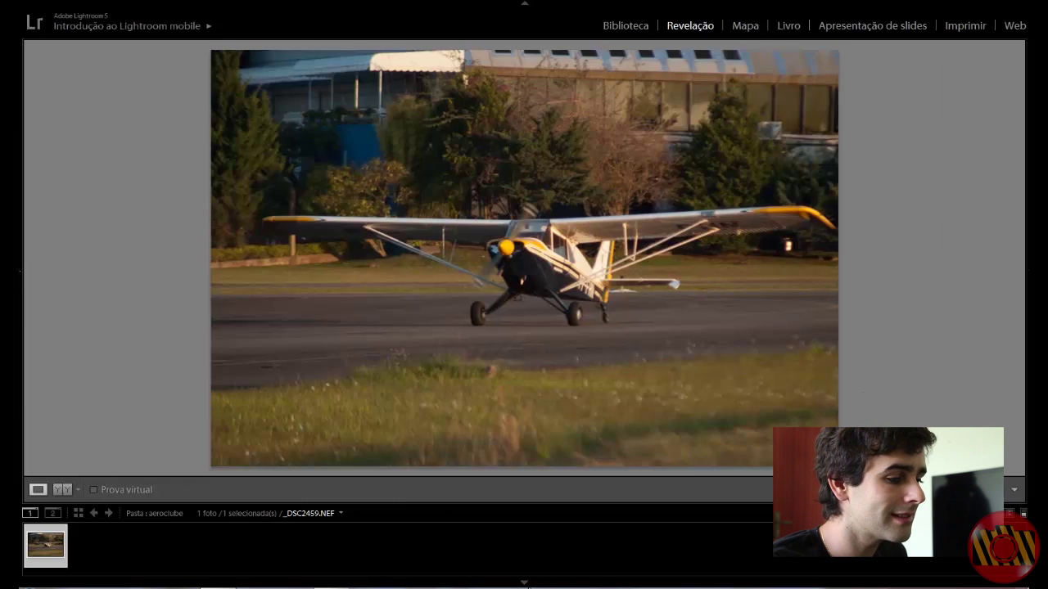
Briefly view full screen, then restore histogram, Basic panel and filmstrip, leaving presets panel hidden
key("t")
key("t")
key("shift+Tab")
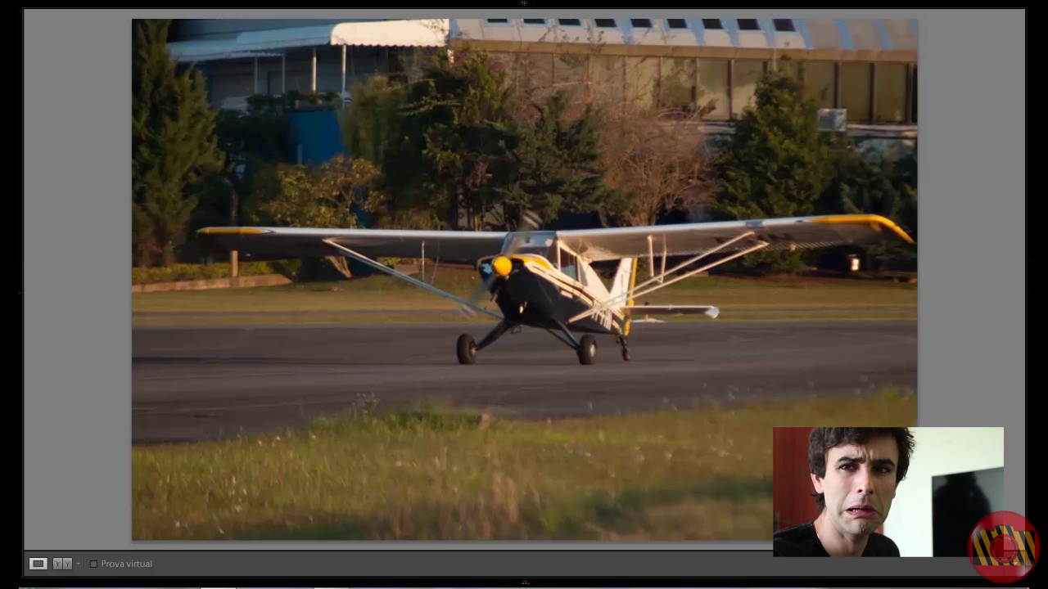
left_click(525, 3)
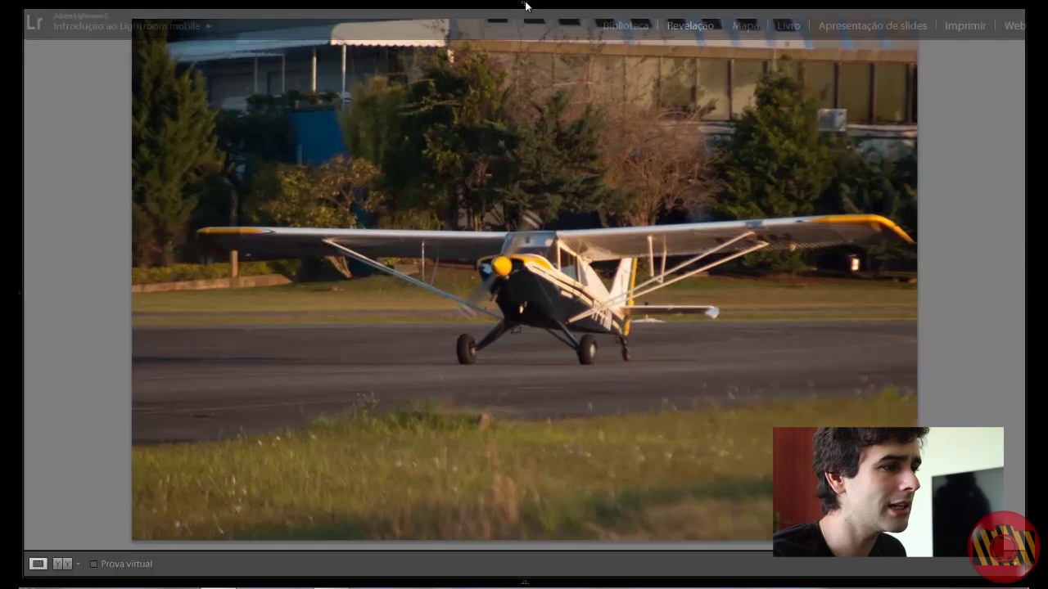
key("F8")
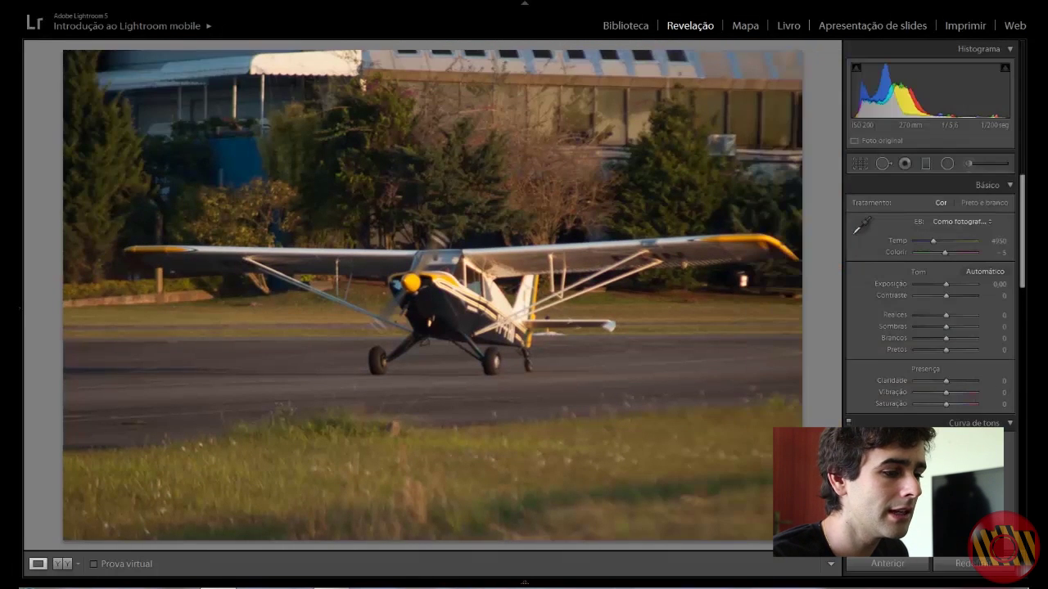
left_click(571, 582)
left_click(19, 275)
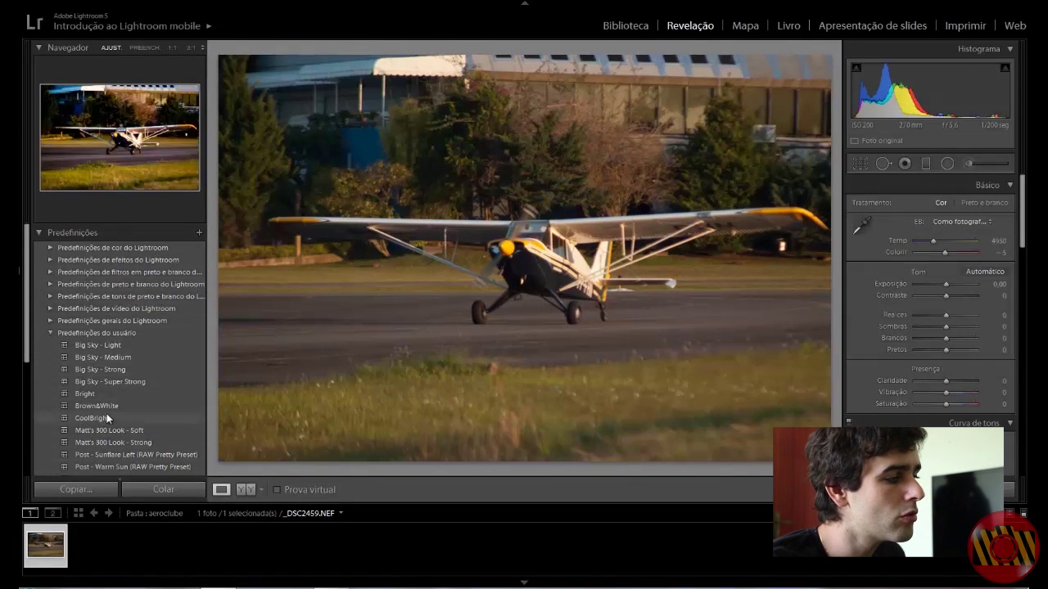
scroll(106, 437, "down", 3)
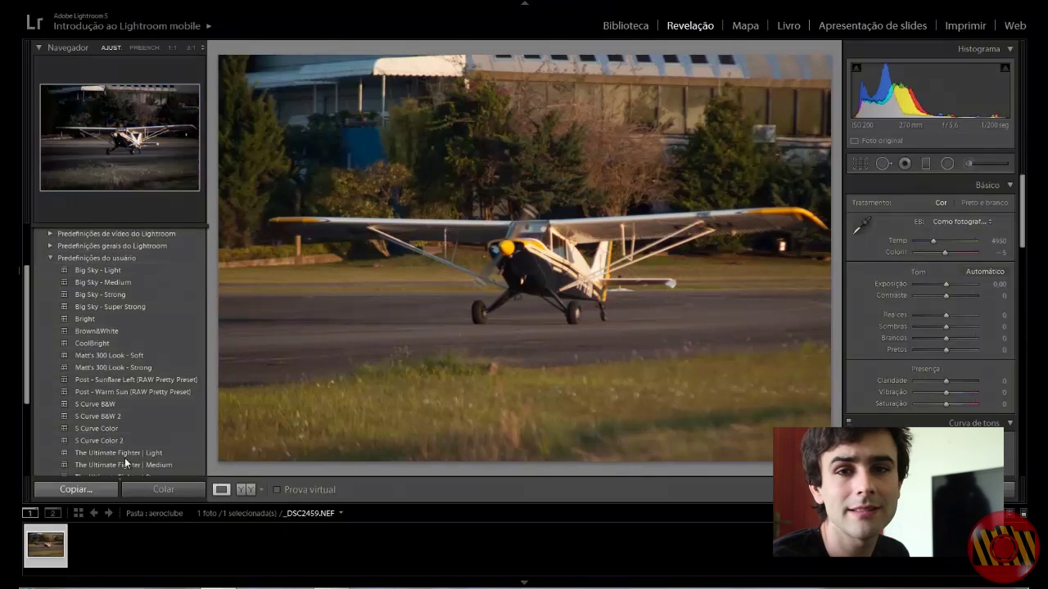
left_click(20, 271)
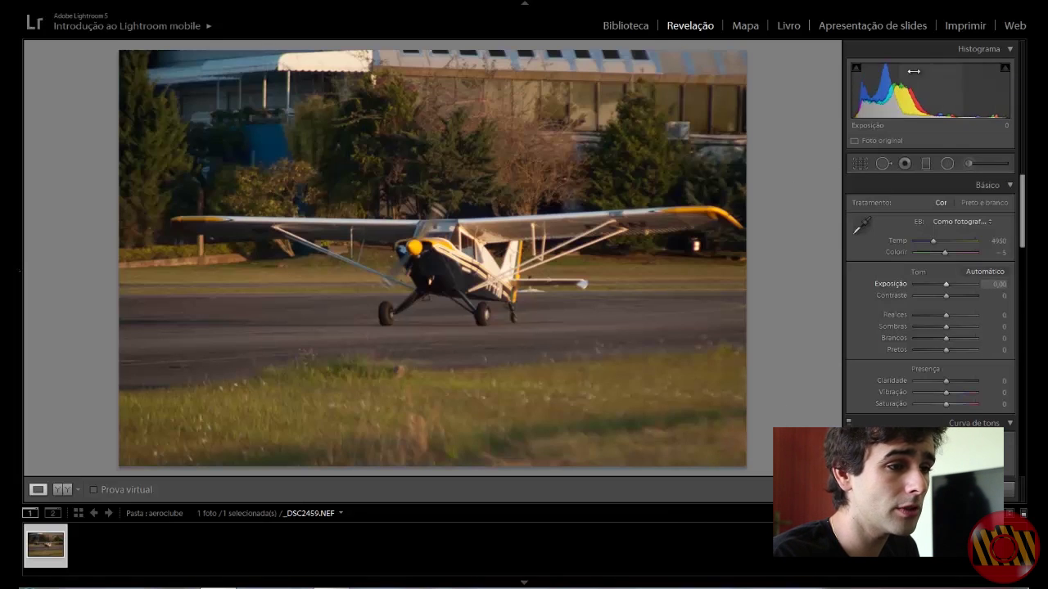
Try several crop frames and a ~22° tilt, undoing back to the level, uncropped photo
left_click(861, 163)
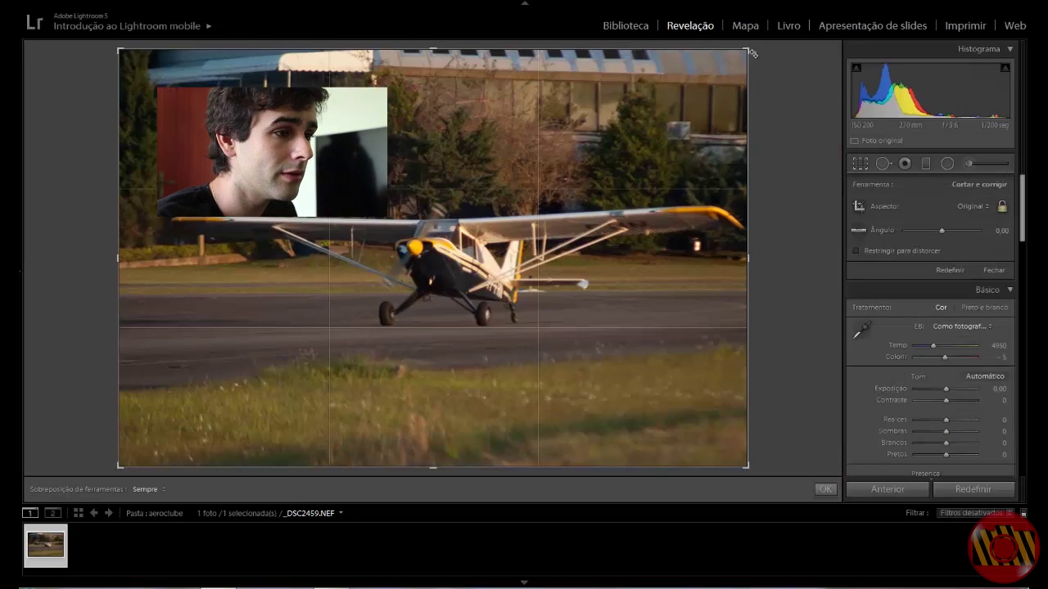
mouse_move(747, 50)
left_mouse_down()
mouse_move(770, 93)
mouse_move(737, 95)
mouse_move(571, 50)
left_mouse_up()
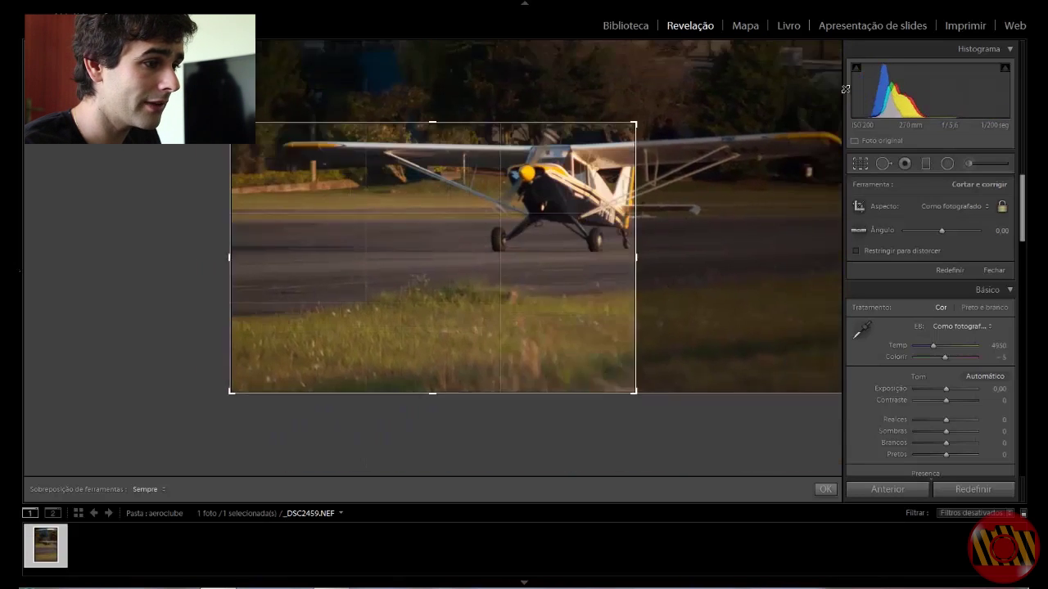
left_click_drag(571, 50, 898, 34)
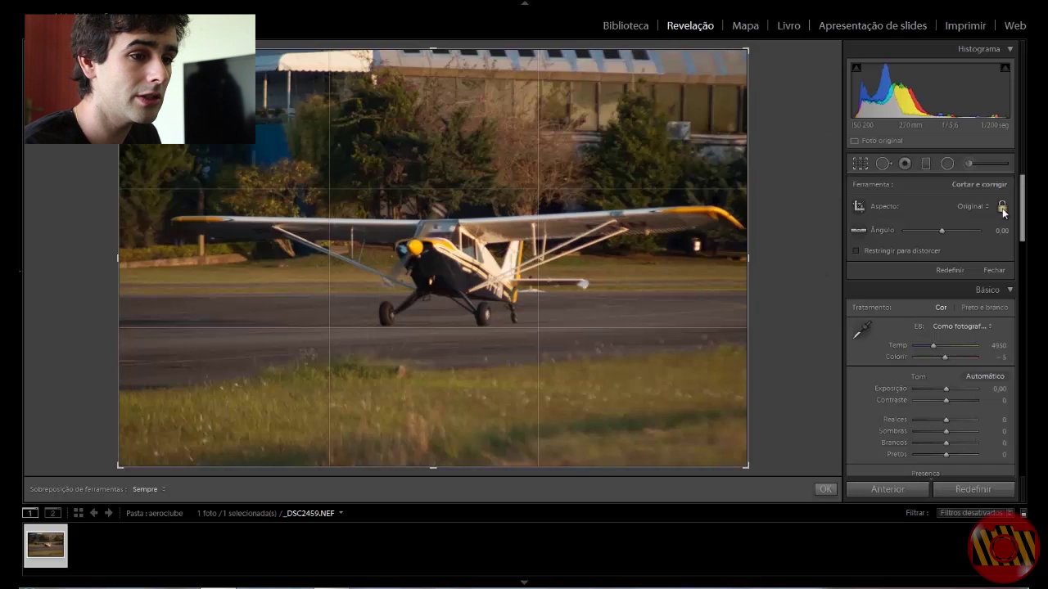
left_click_drag(738, 116, 473, 115)
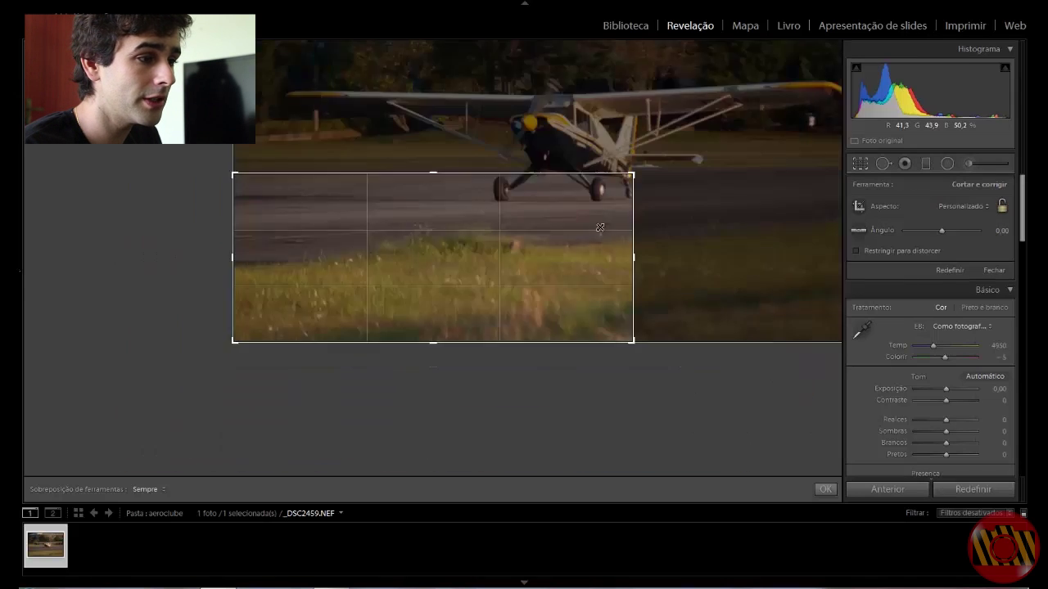
key("ctrl+z")
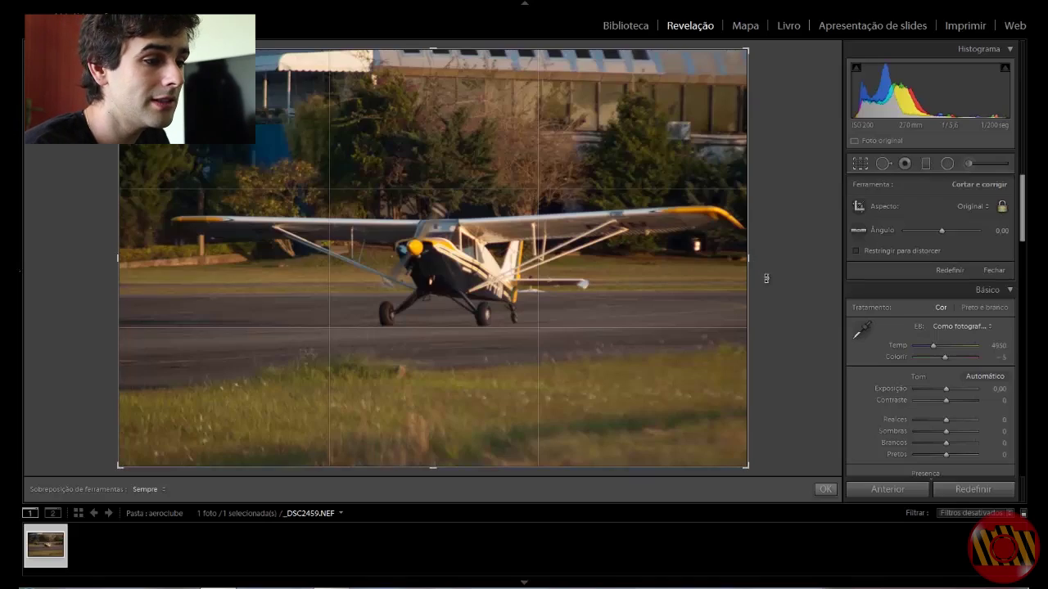
left_click_drag(766, 278, 725, 381)
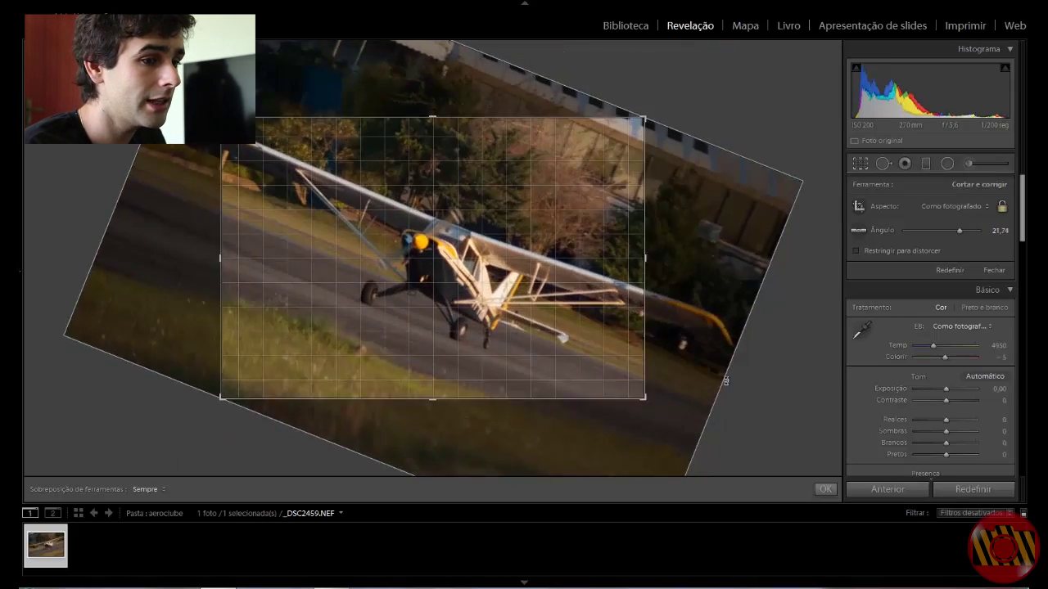
mouse_move(959, 230)
left_mouse_down()
mouse_move(921, 235)
mouse_move(962, 235)
mouse_move(942, 235)
left_mouse_up()
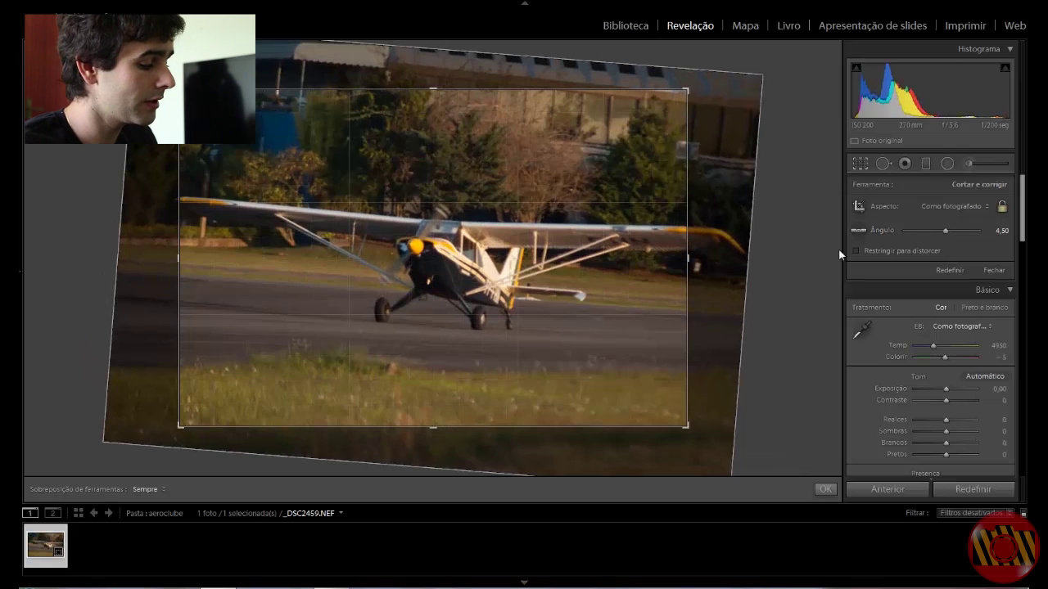
key("ctrl+z")
key("ctrl+z")
key("ctrl+z")
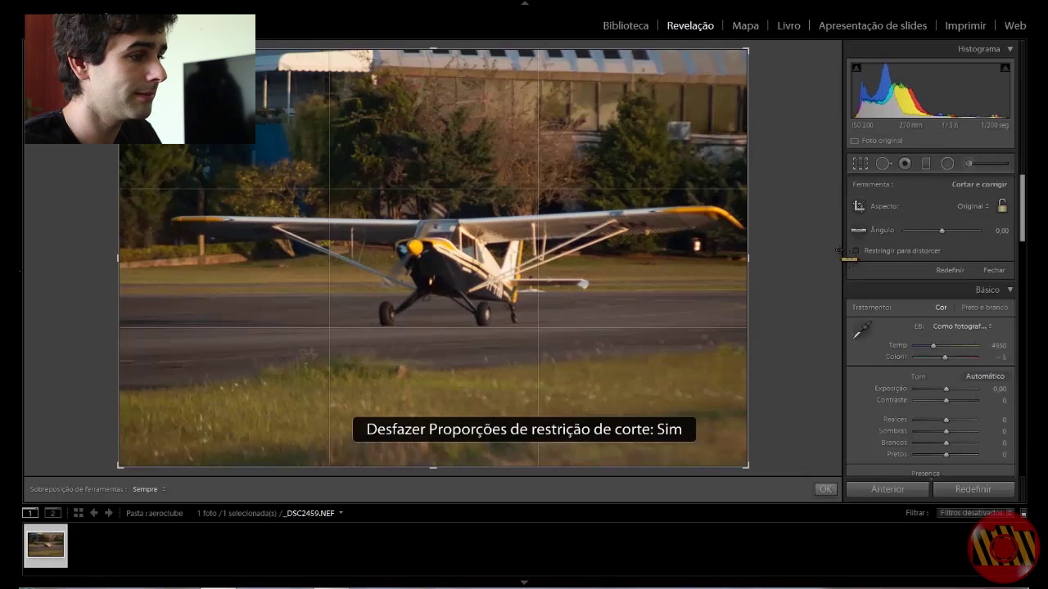
Close the crop, zoom into the grass, and try a Spot Removal that is then undone
left_click(855, 166)
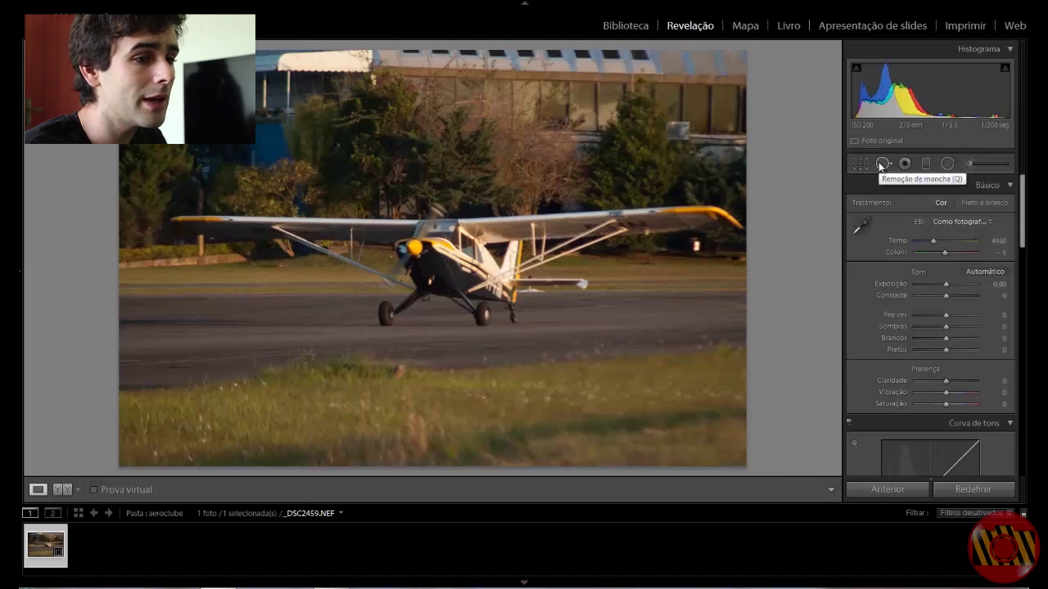
left_click(880, 164)
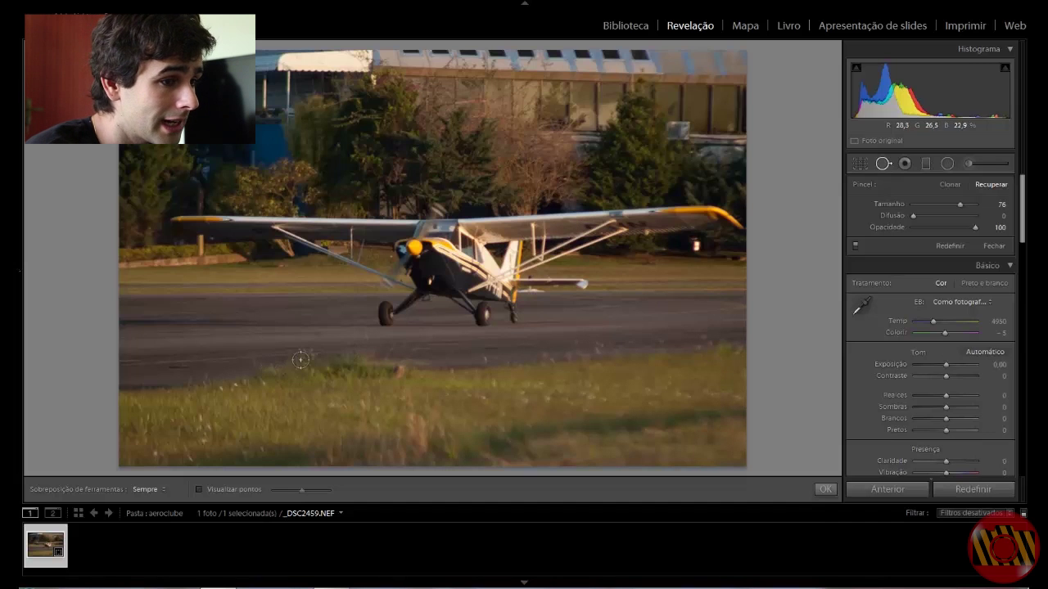
key("z")
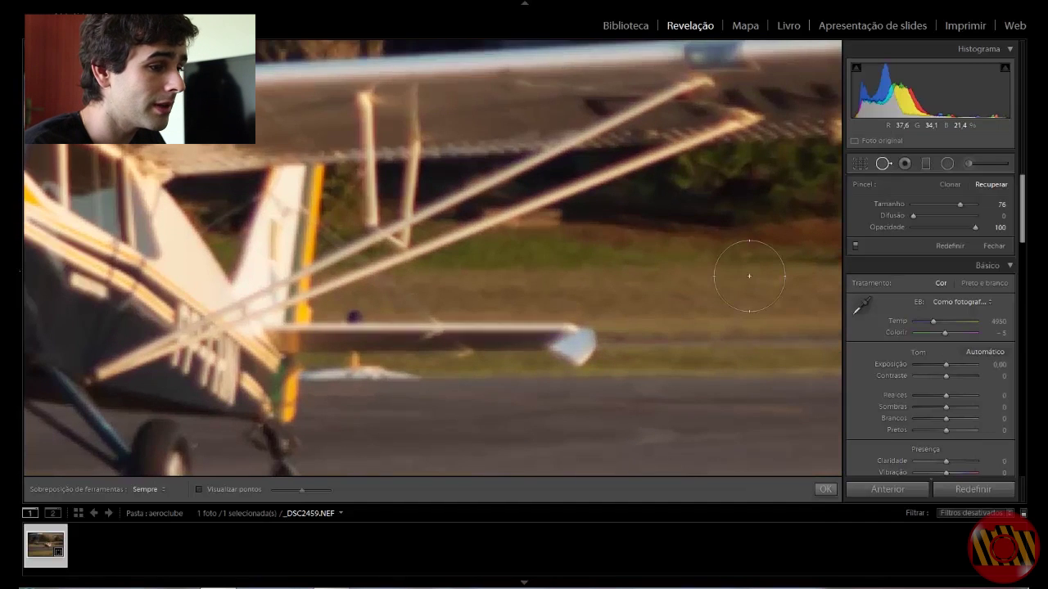
mouse_move(743, 276)
left_mouse_down()
mouse_move(641, 215)
mouse_move(613, 270)
mouse_move(476, 170)
mouse_move(458, 177)
mouse_move(821, 384)
mouse_move(659, 287)
mouse_move(826, 295)
left_mouse_up()
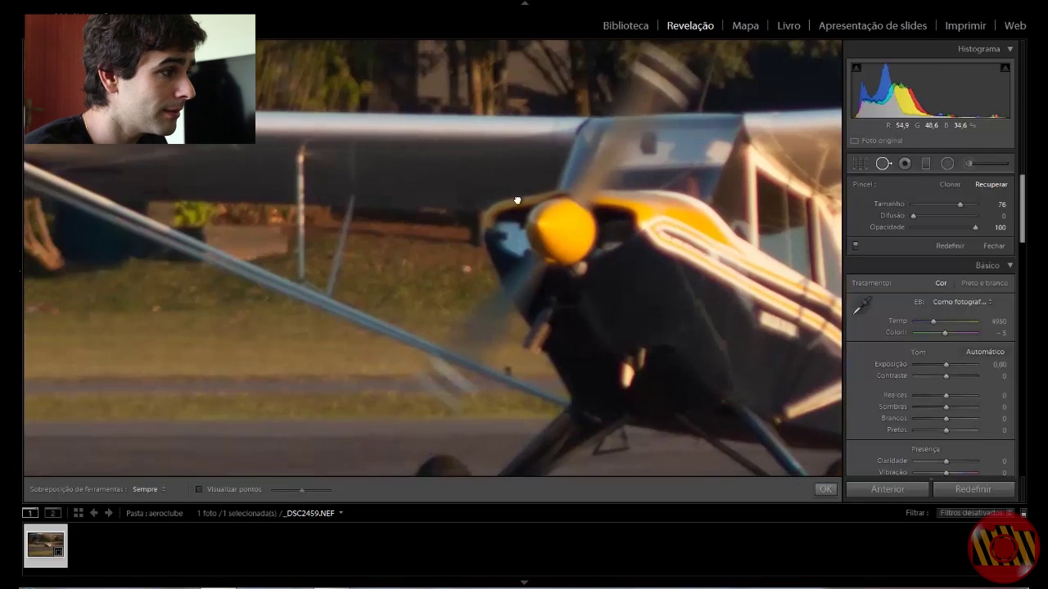
mouse_move(425, 148)
left_mouse_down()
mouse_move(673, 302)
mouse_move(679, 182)
mouse_move(871, 317)
left_mouse_up()
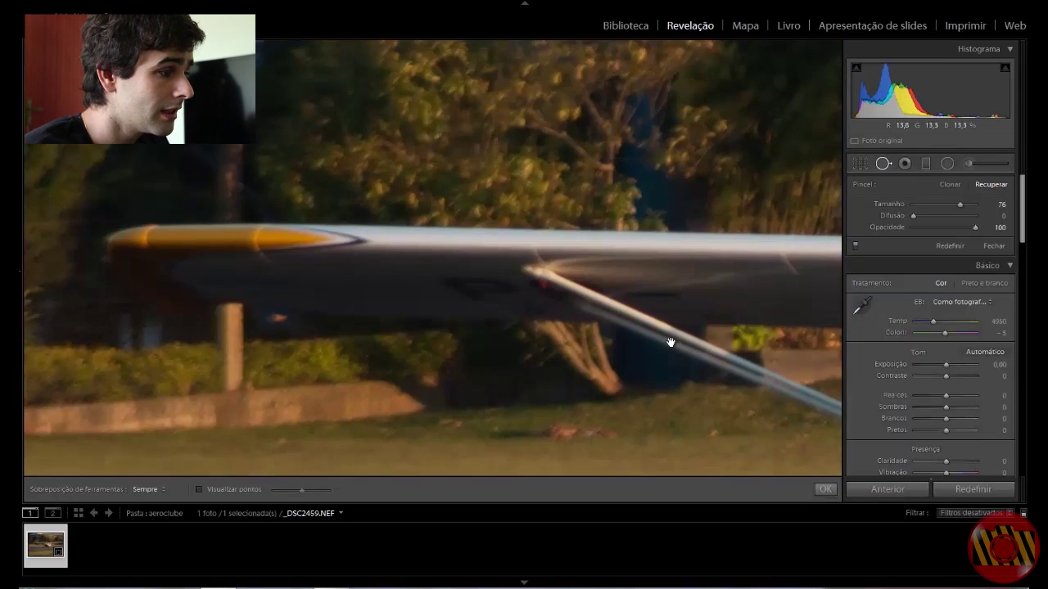
mouse_move(671, 344)
left_mouse_down()
mouse_move(704, 154)
mouse_move(580, 155)
mouse_move(649, 108)
mouse_move(515, 93)
mouse_move(695, 215)
mouse_move(732, 224)
mouse_move(414, 230)
left_mouse_up()
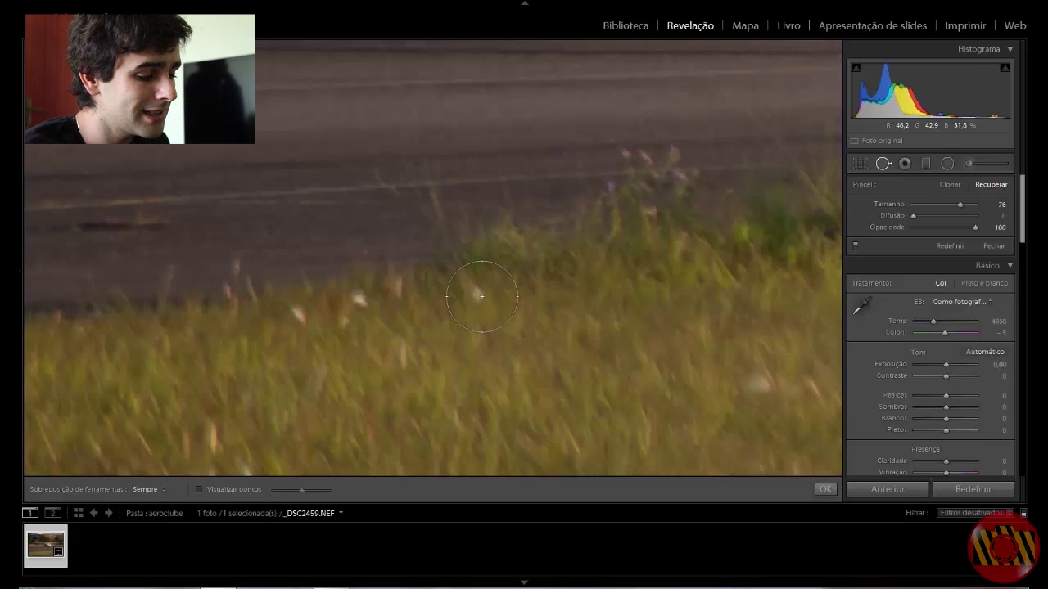
left_click(482, 296)
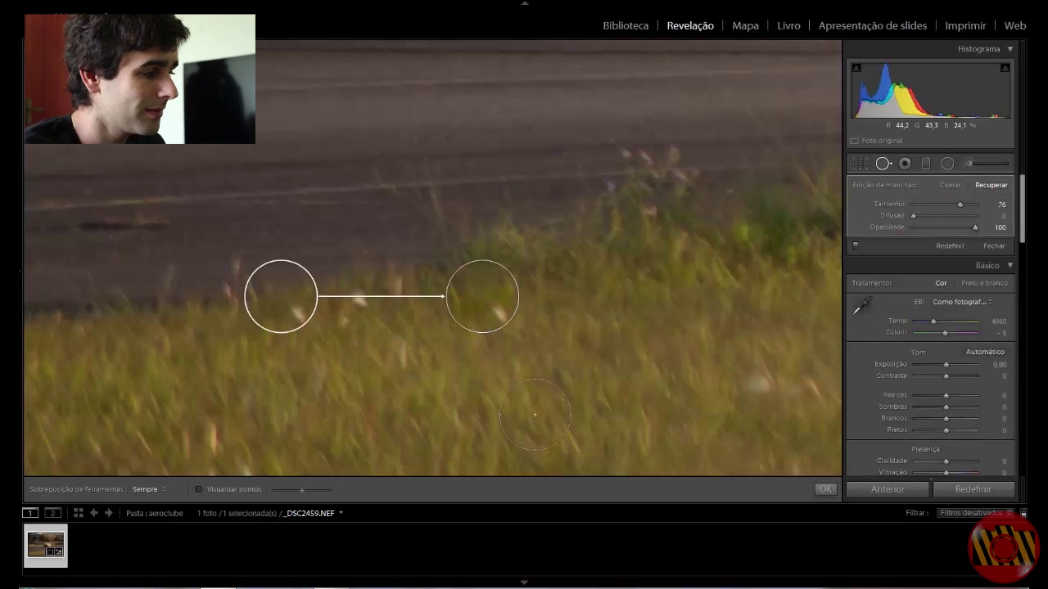
key("ctrl+z")
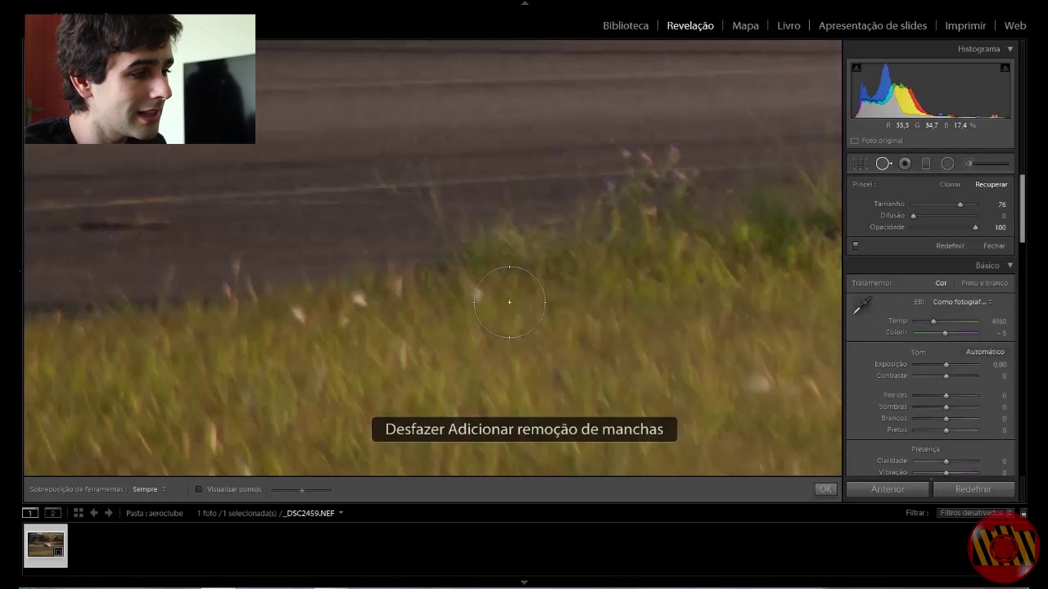
Try a brushed and a clicked spot removal in the grass, undoing each
scroll(491, 303, "down", 1)
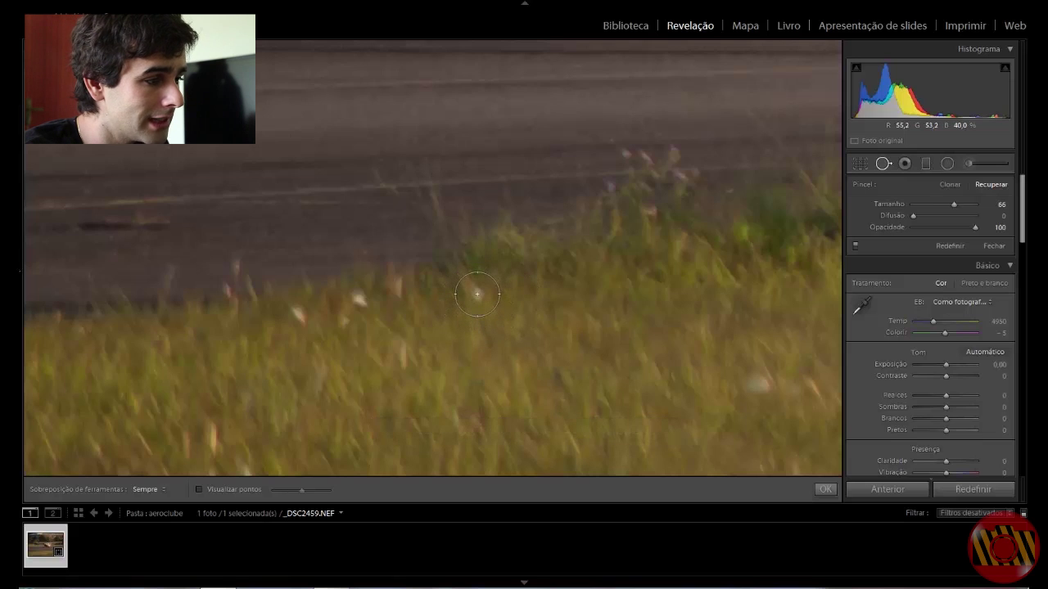
left_click_drag(477, 294, 501, 310)
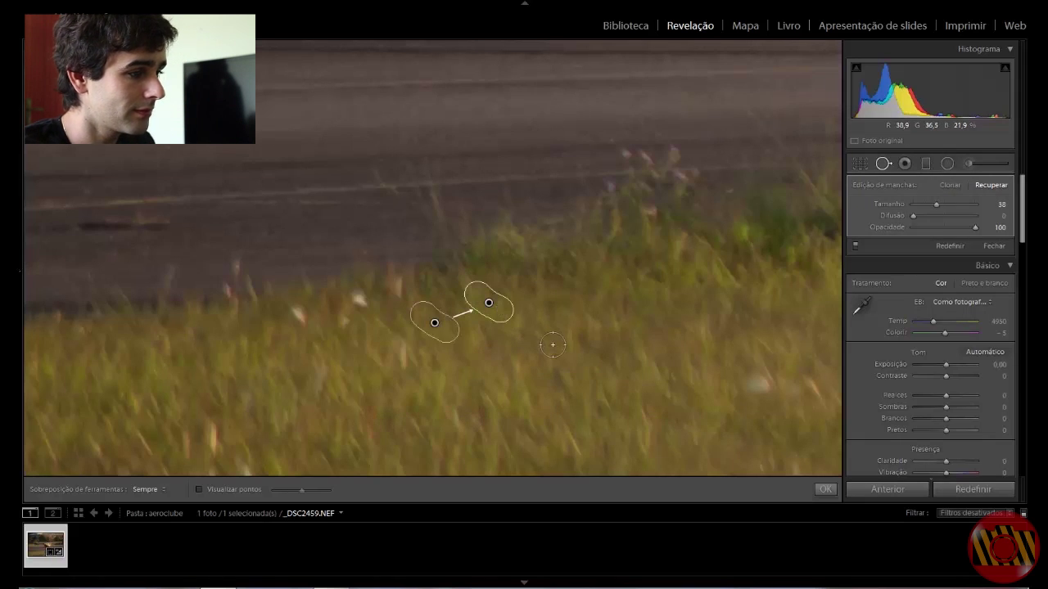
key("ctrl+z")
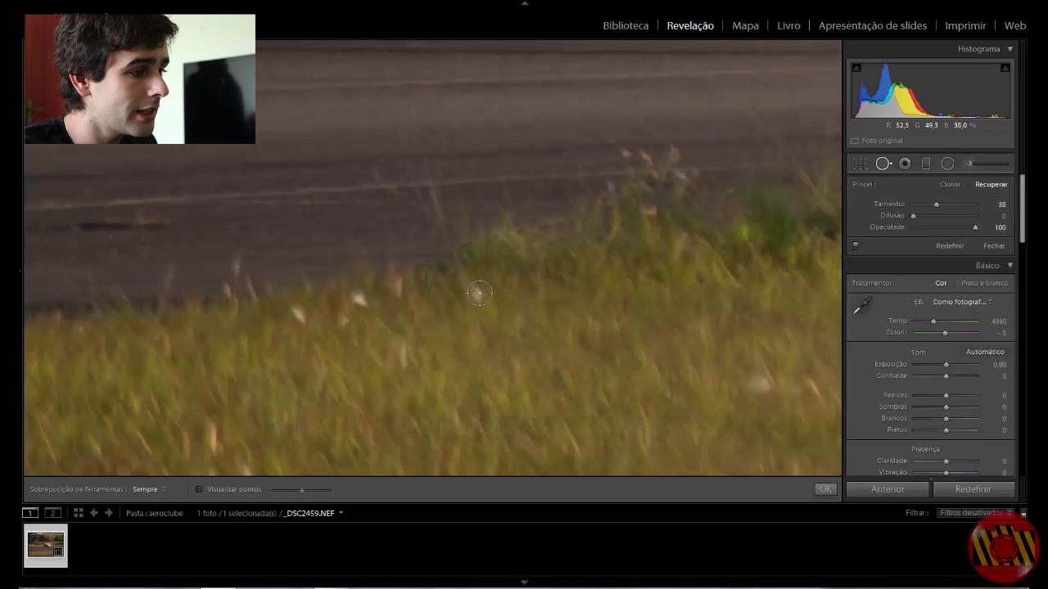
left_click(479, 292)
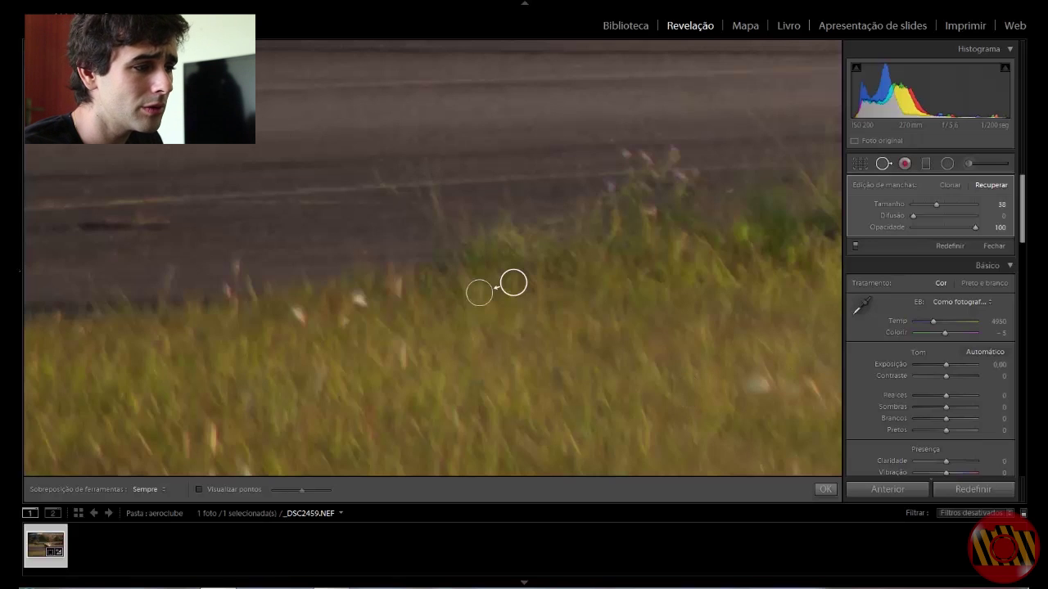
key("ctrl+z")
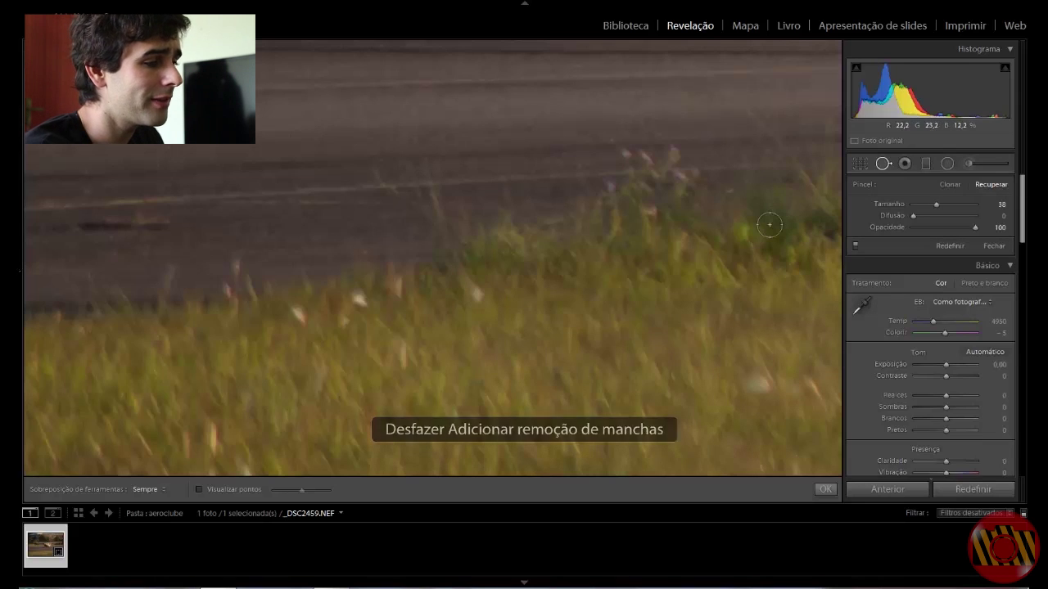
Zoom out and mark a trial Red Eye Correction above the wing, then undo it
key("z")
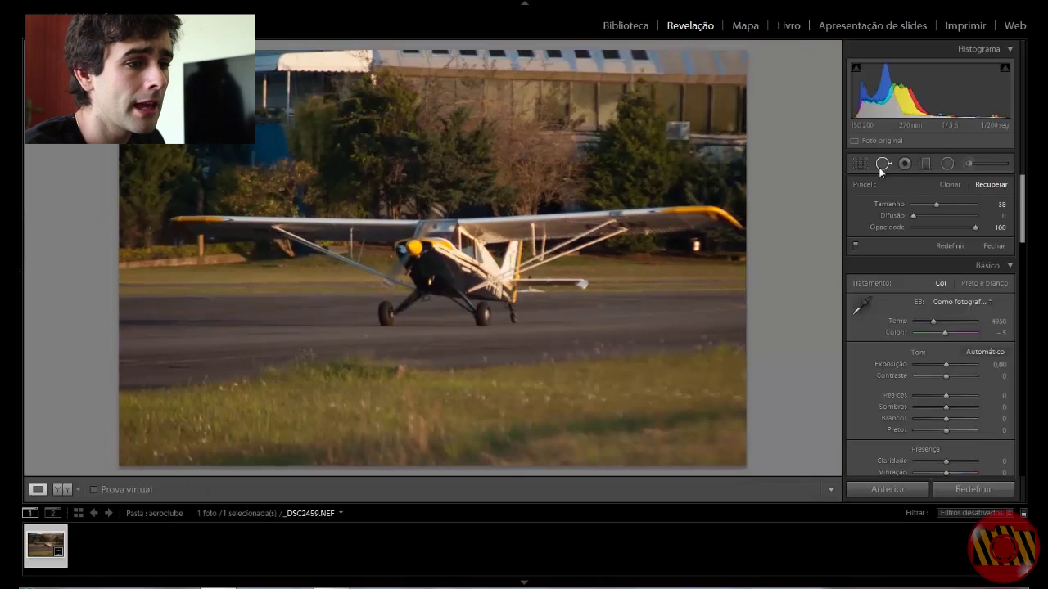
left_click(905, 163)
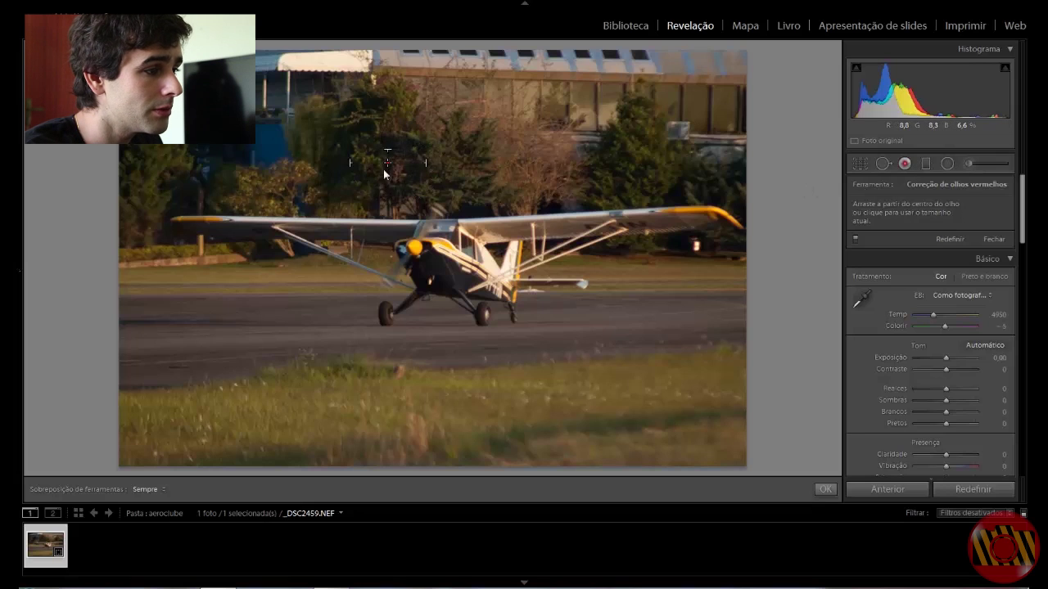
left_click_drag(417, 150, 485, 217)
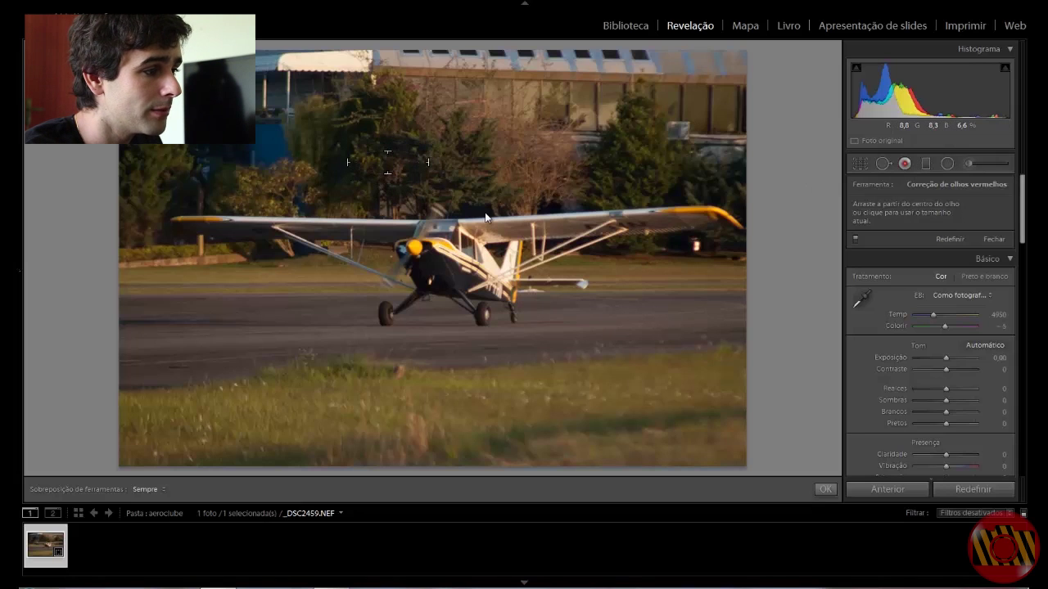
key("ctrl+z")
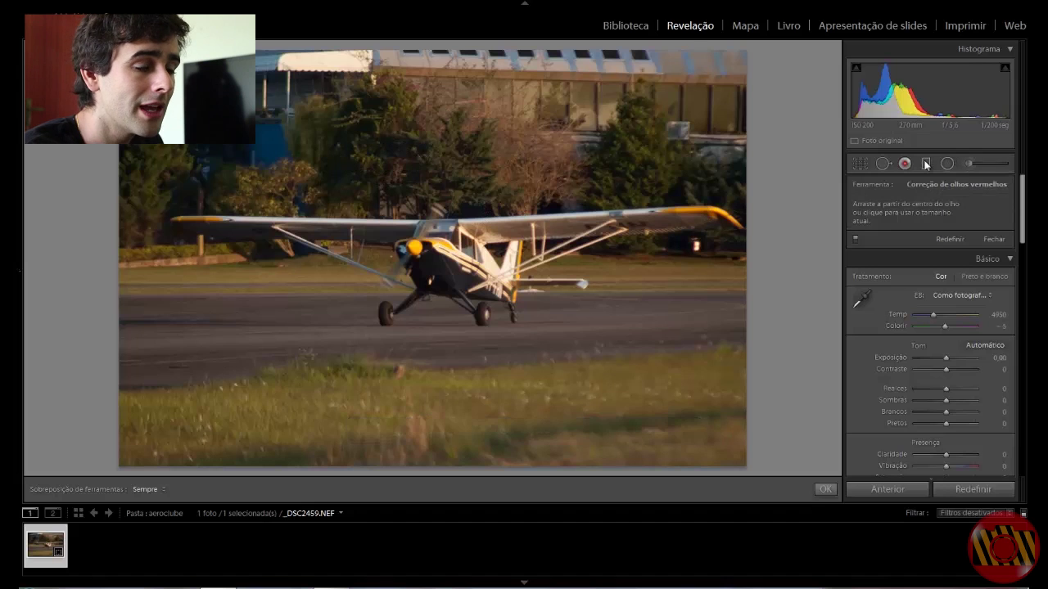
Draw a trial graduated filter darkening the top, delete it, and draw one across the middle
left_click(925, 162)
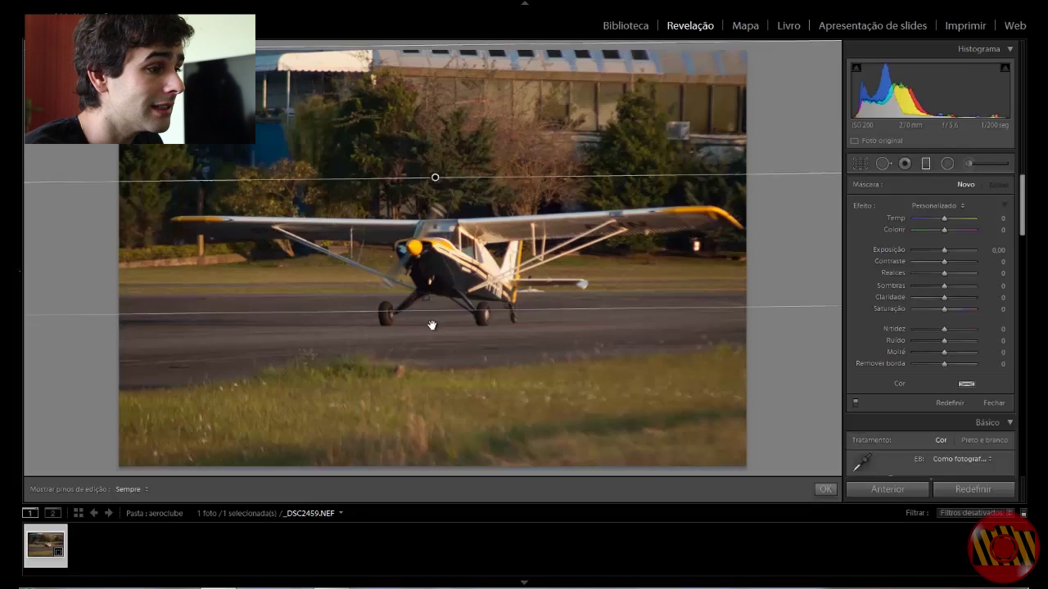
left_click_drag(437, 56, 430, 402)
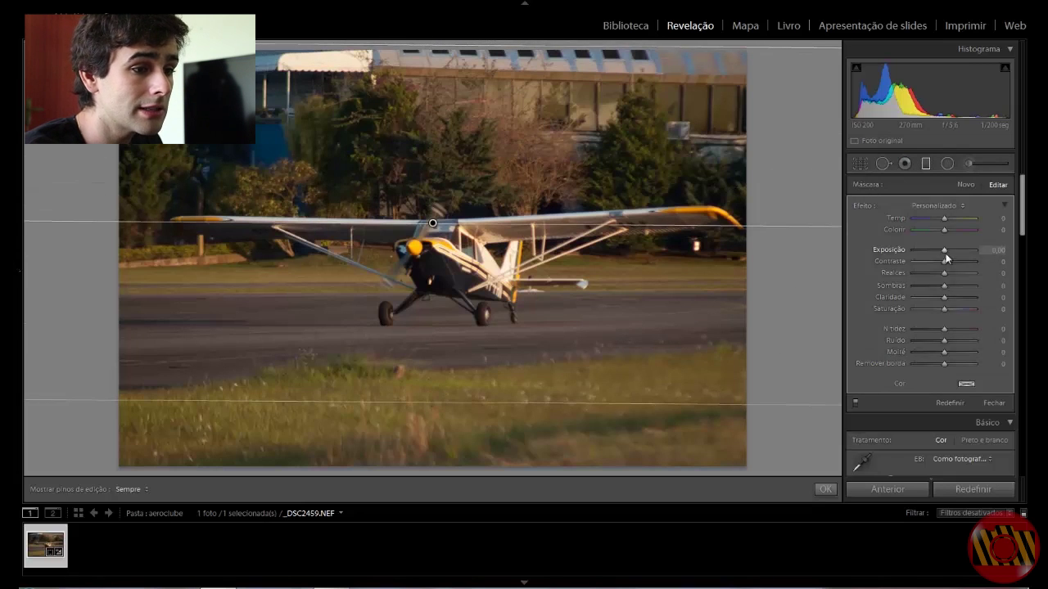
mouse_move(944, 251)
left_mouse_down()
mouse_move(954, 252)
mouse_move(934, 253)
mouse_move(961, 264)
mouse_move(912, 276)
mouse_move(1008, 283)
left_mouse_up()
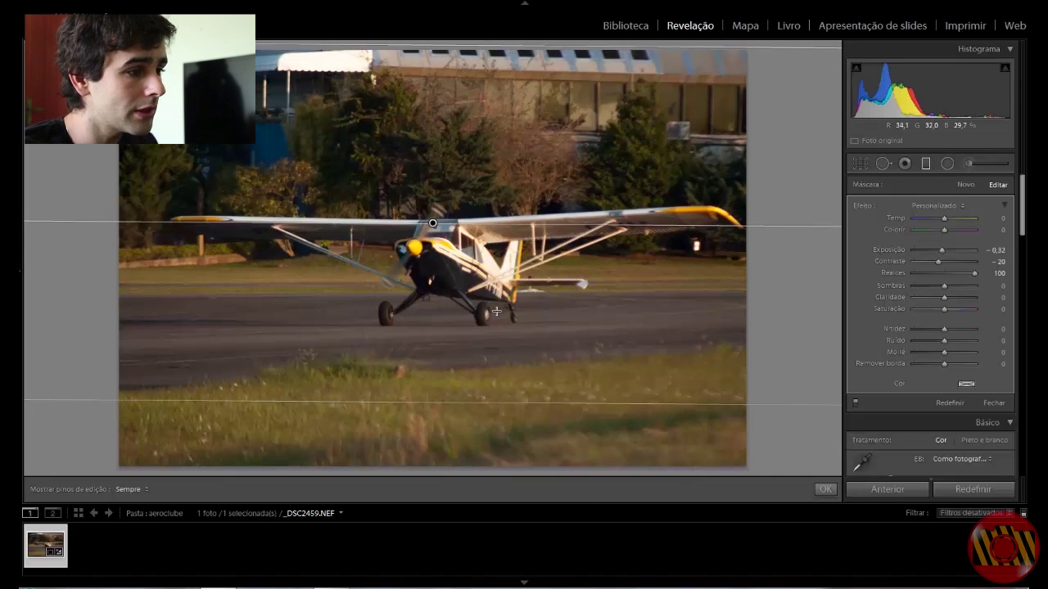
key("Delete")
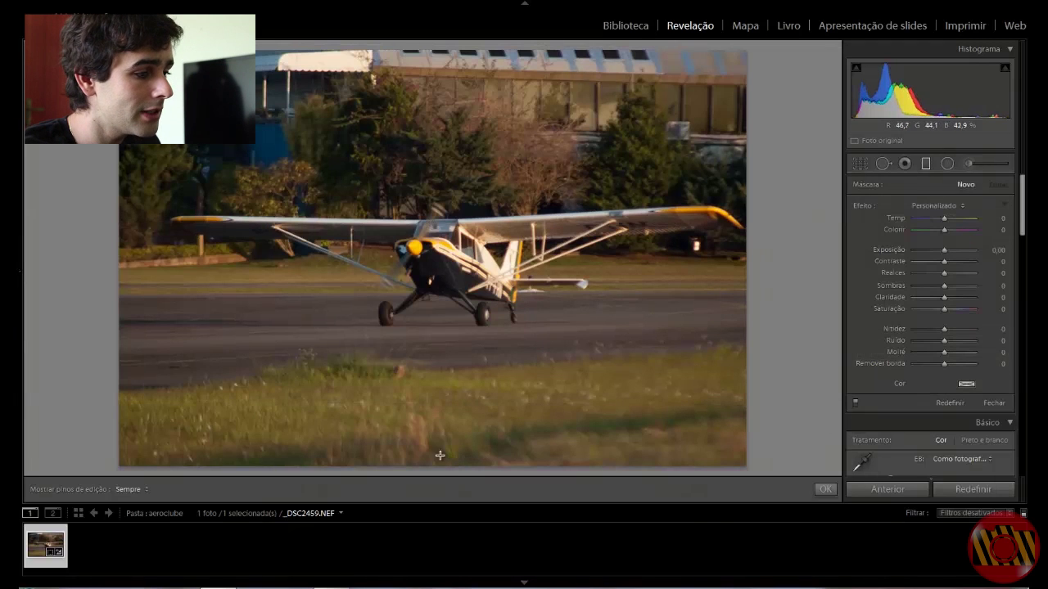
left_click_drag(435, 462, 435, 135)
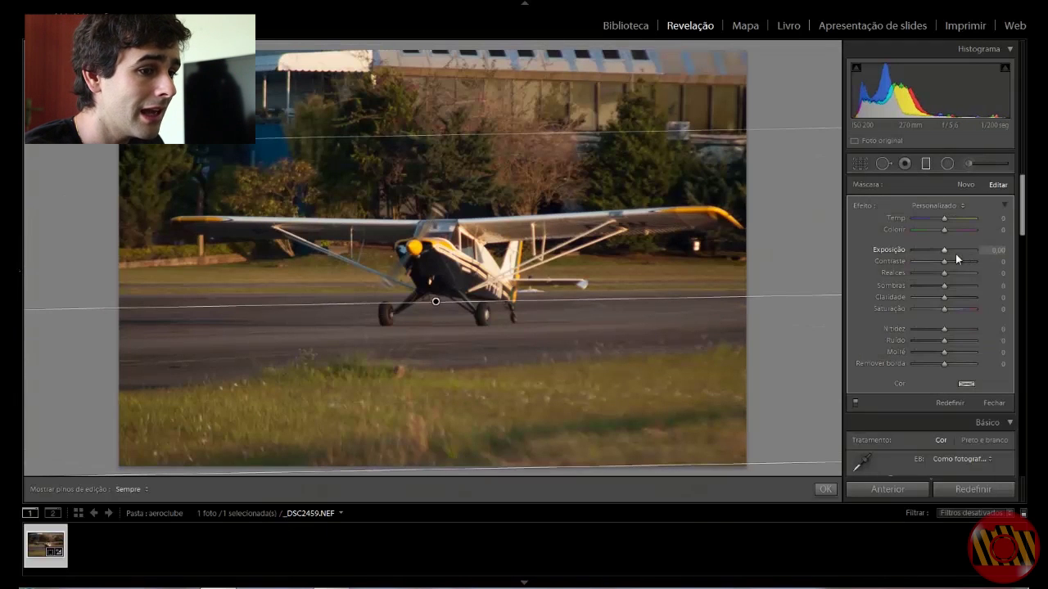
mouse_move(955, 253)
left_mouse_down()
mouse_move(918, 249)
mouse_move(969, 250)
mouse_move(938, 251)
mouse_move(953, 252)
left_mouse_up()
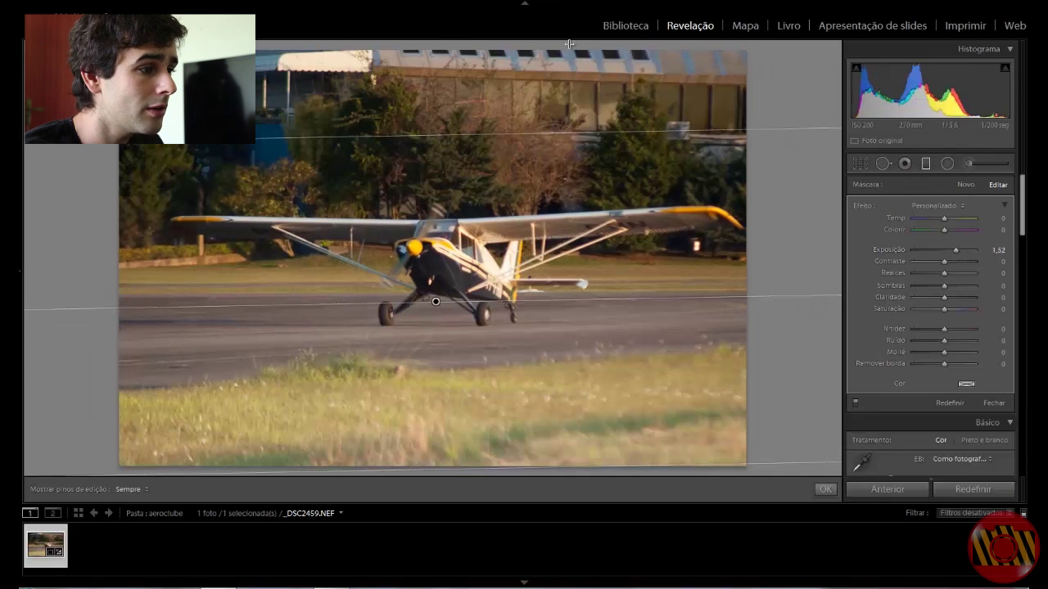
Add another graduated filter, delete both remaining filters, and select the Radial Filter
left_click_drag(569, 44, 586, 364)
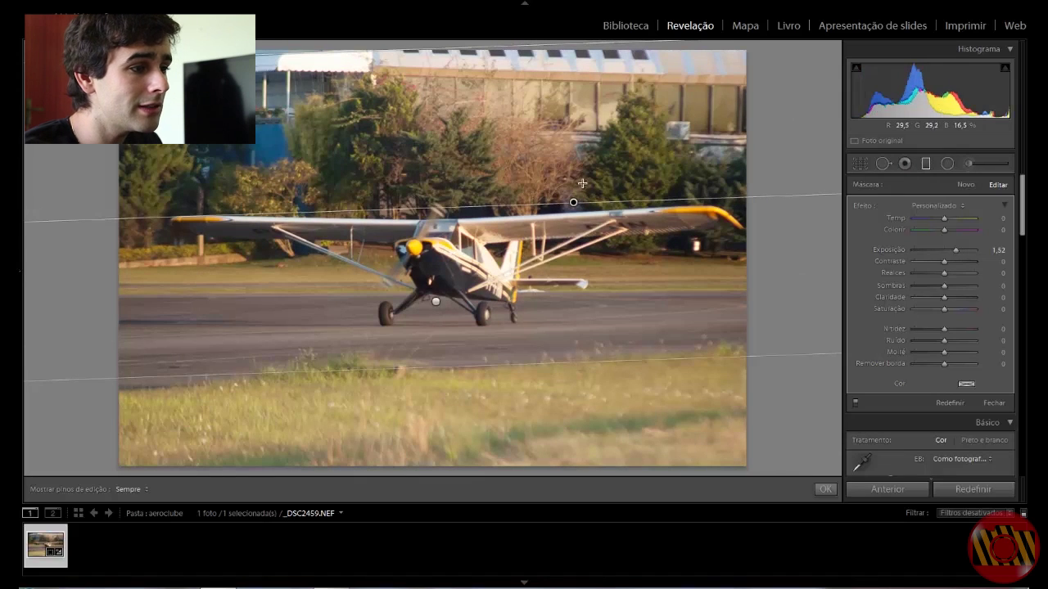
left_click(435, 303)
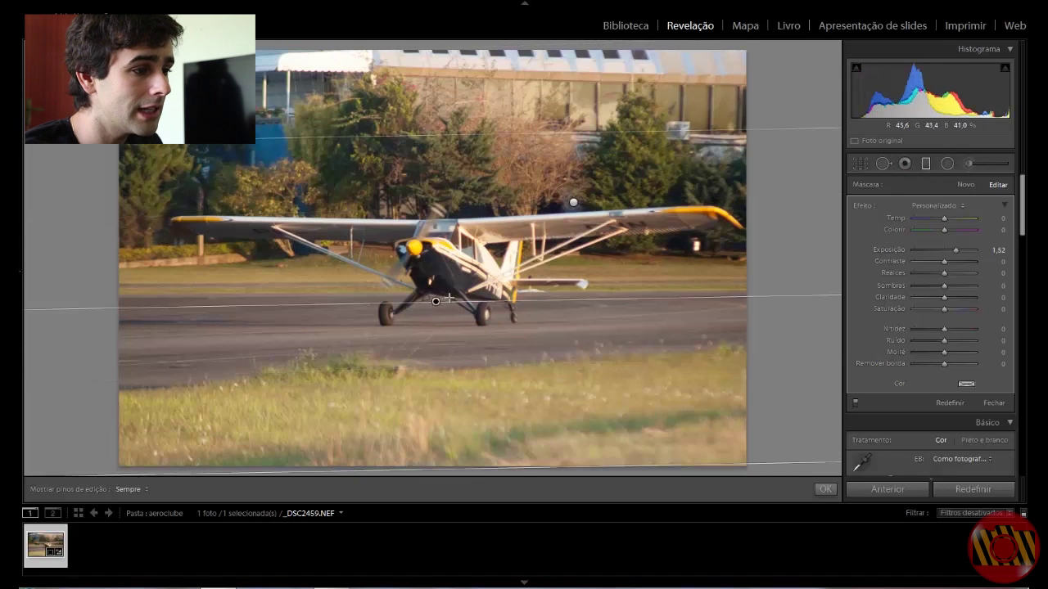
left_click(573, 203)
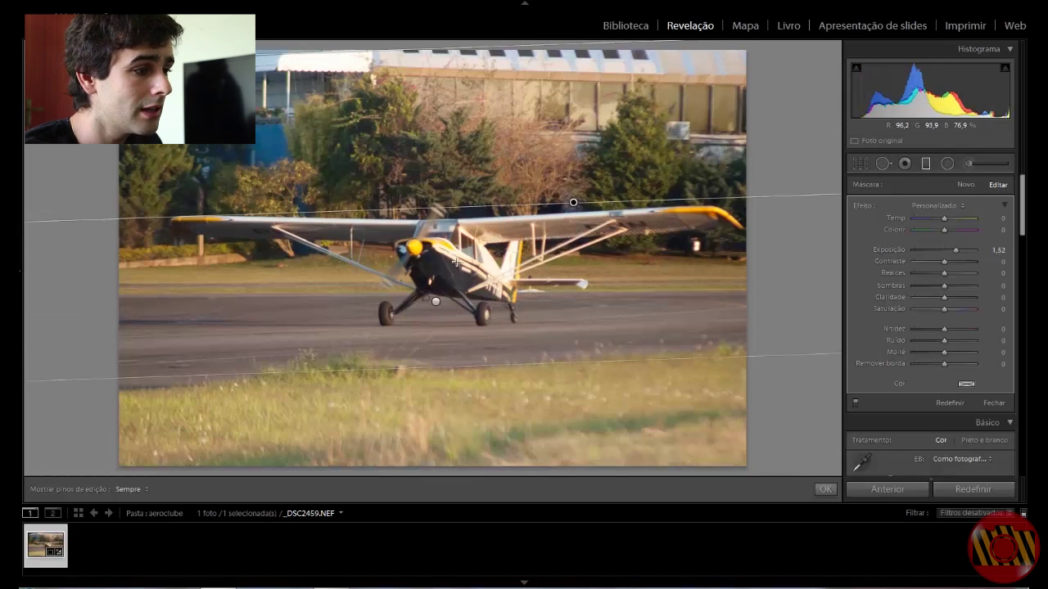
left_click(436, 301)
key("Delete")
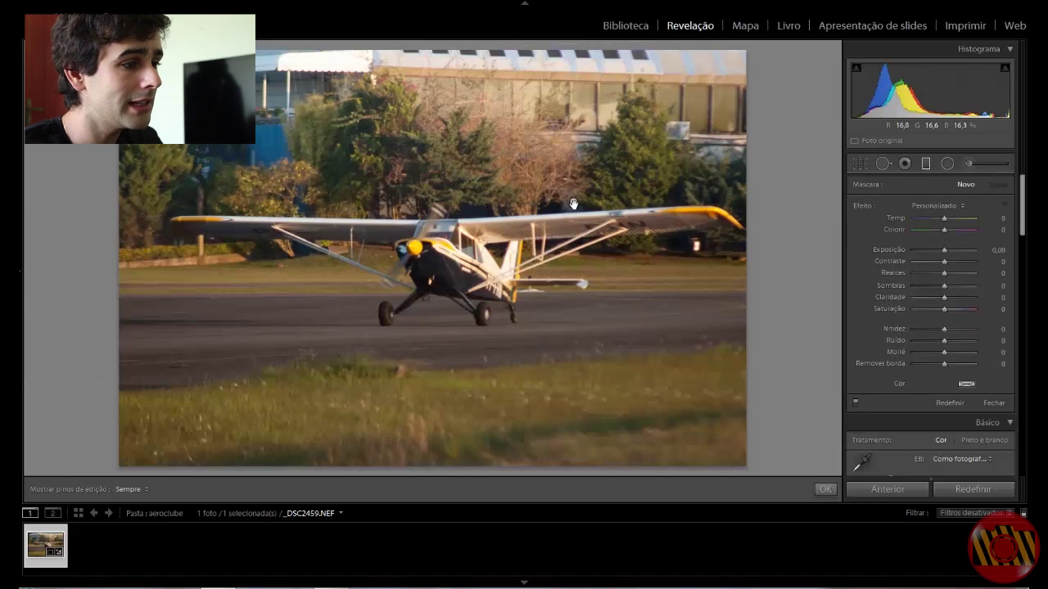
left_click(573, 203)
key("Delete")
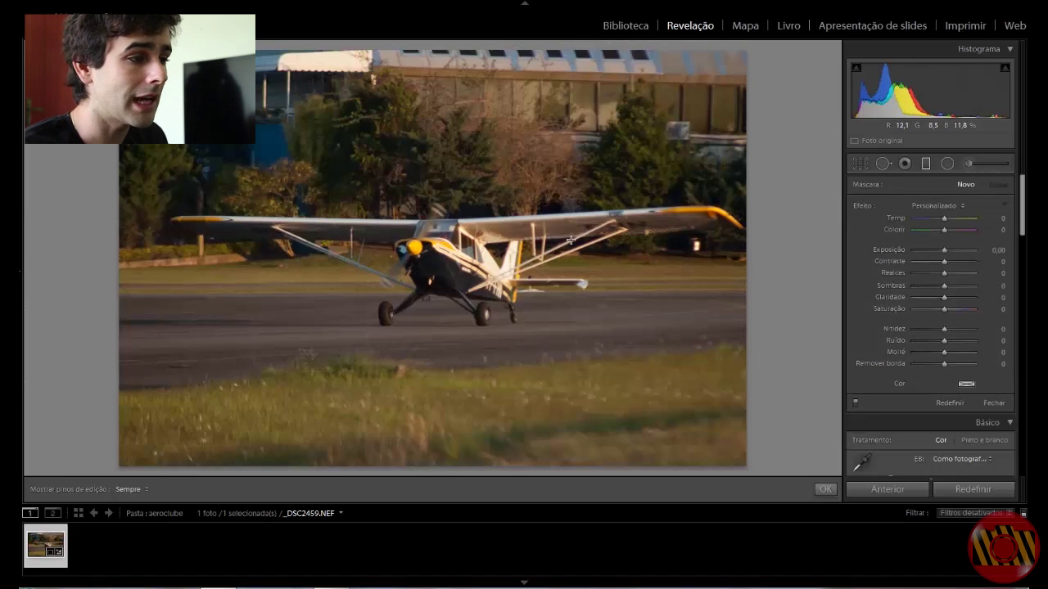
left_click(946, 164)
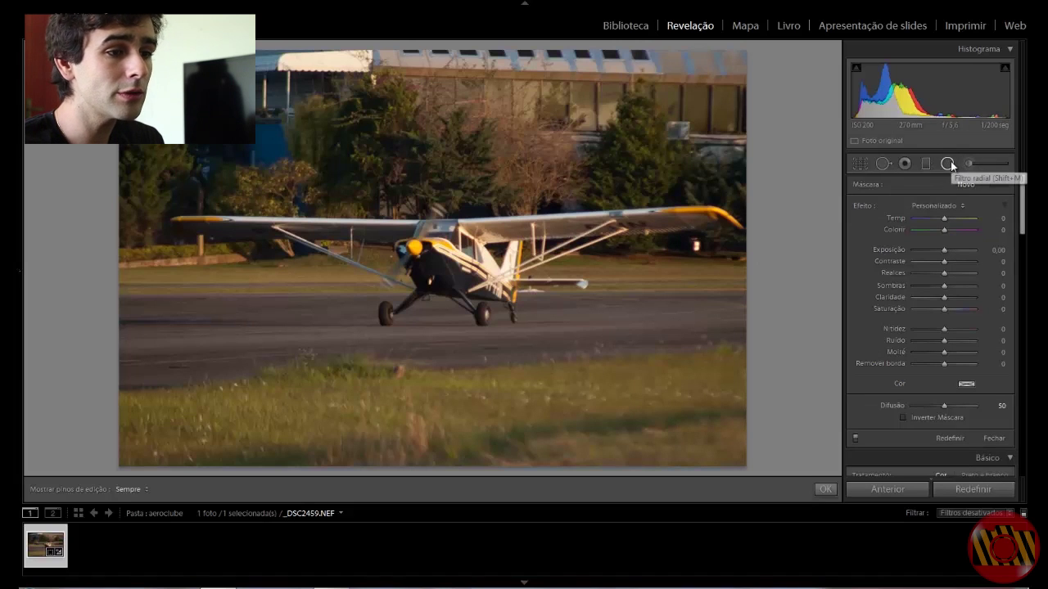
Centre a radial filter on the airplane with exposure −0.64, contrast −2, mask not inverted
left_click_drag(414, 102, 676, 302)
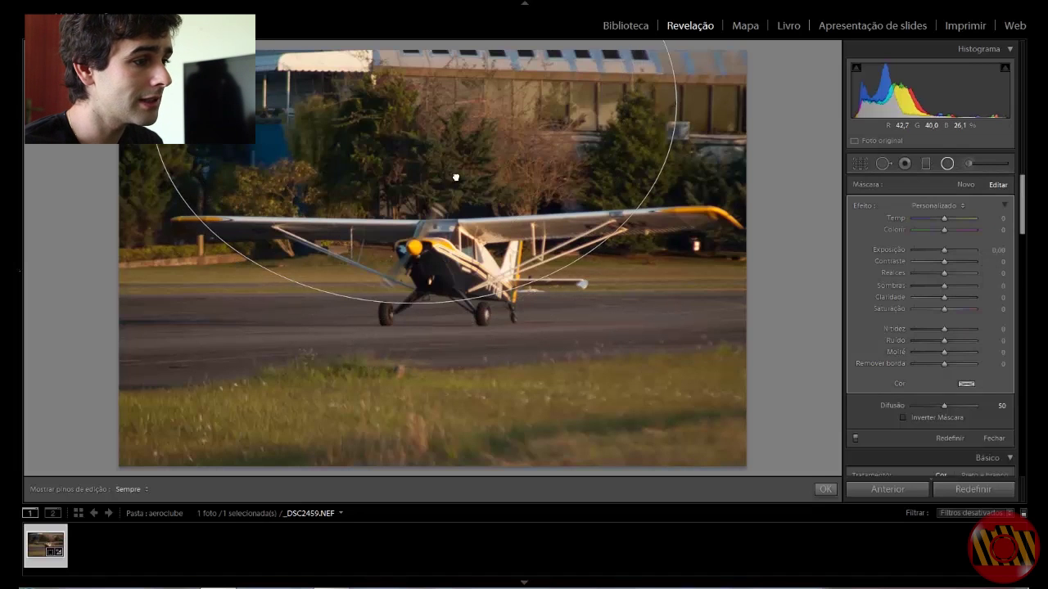
left_click_drag(456, 177, 559, 238)
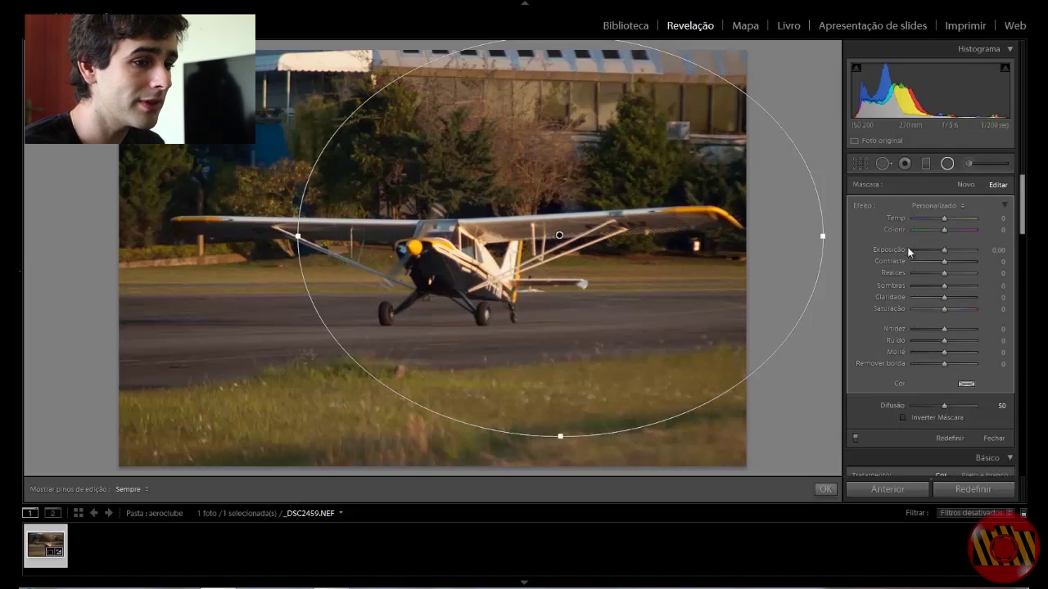
left_click_drag(943, 249, 905, 250)
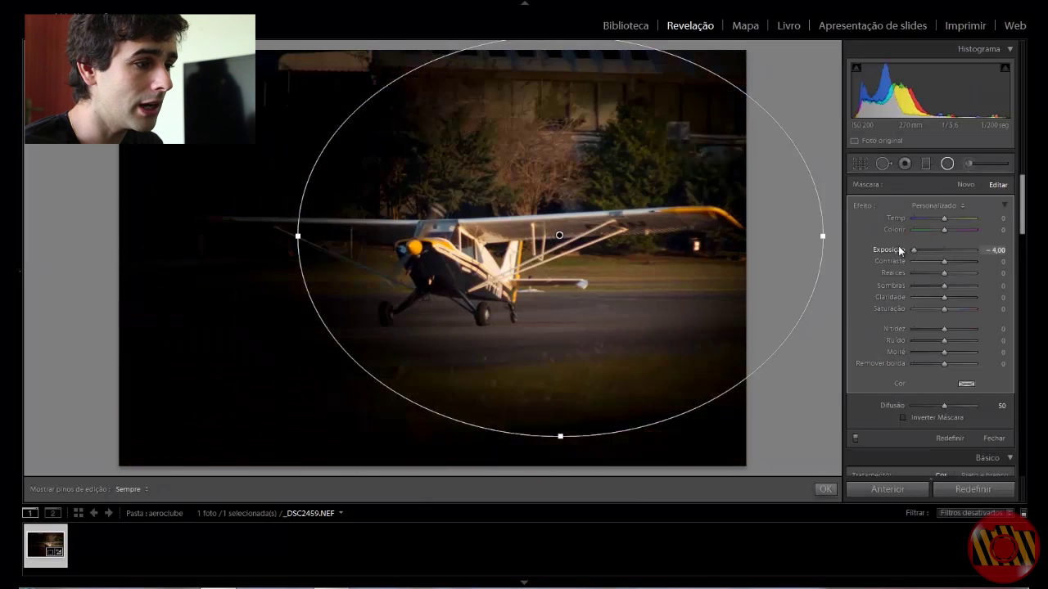
left_click_drag(557, 240, 459, 247)
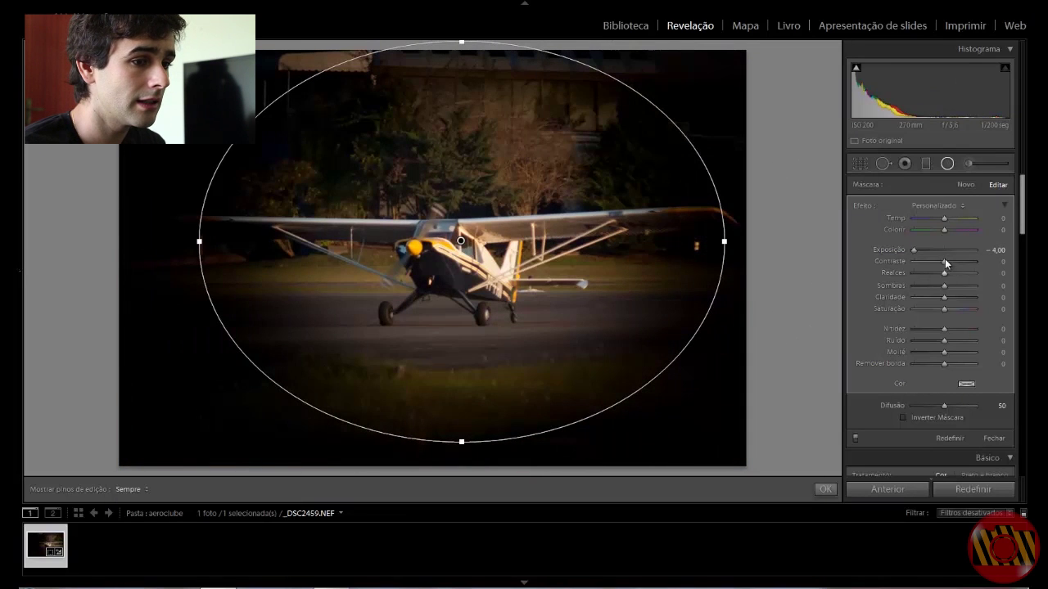
mouse_move(944, 262)
left_mouse_down()
mouse_move(908, 266)
mouse_move(946, 265)
mouse_move(949, 250)
mouse_move(930, 249)
left_mouse_up()
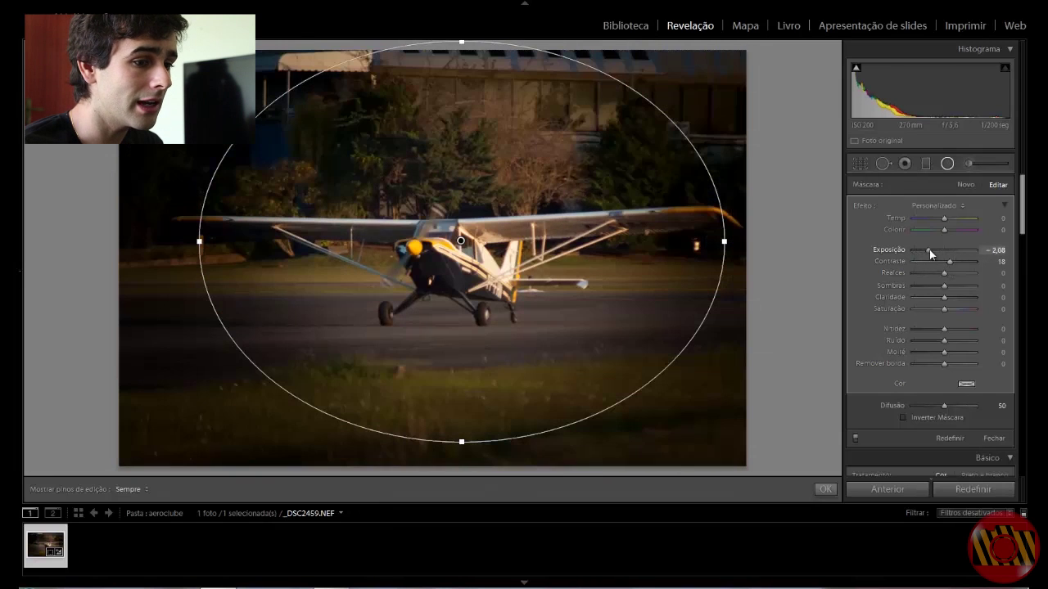
left_click(903, 417)
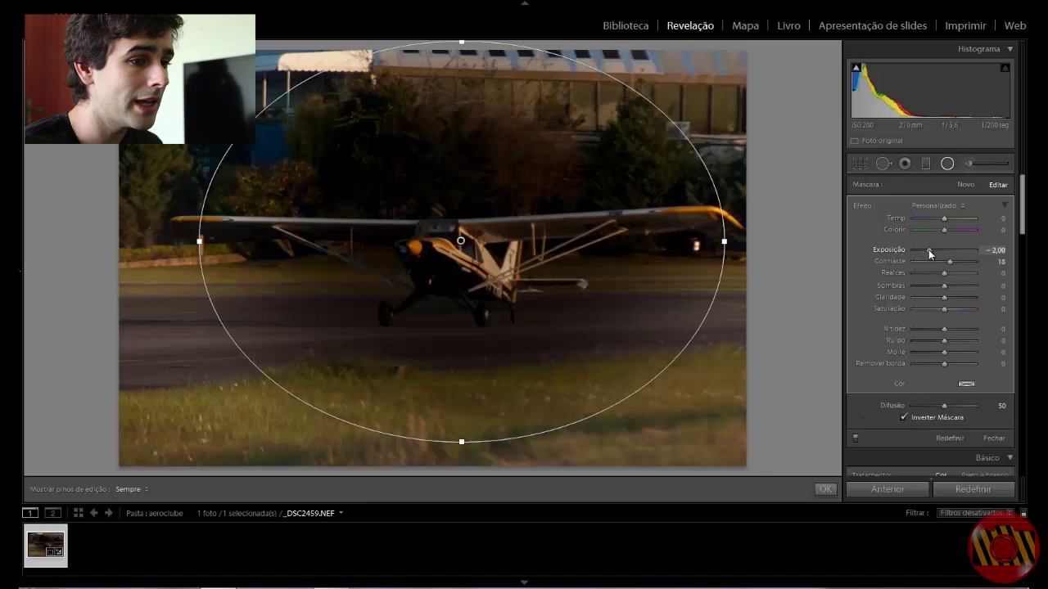
mouse_move(928, 250)
left_mouse_down()
mouse_move(938, 249)
mouse_move(887, 251)
mouse_move(957, 250)
mouse_move(944, 251)
left_mouse_up()
left_click(903, 417)
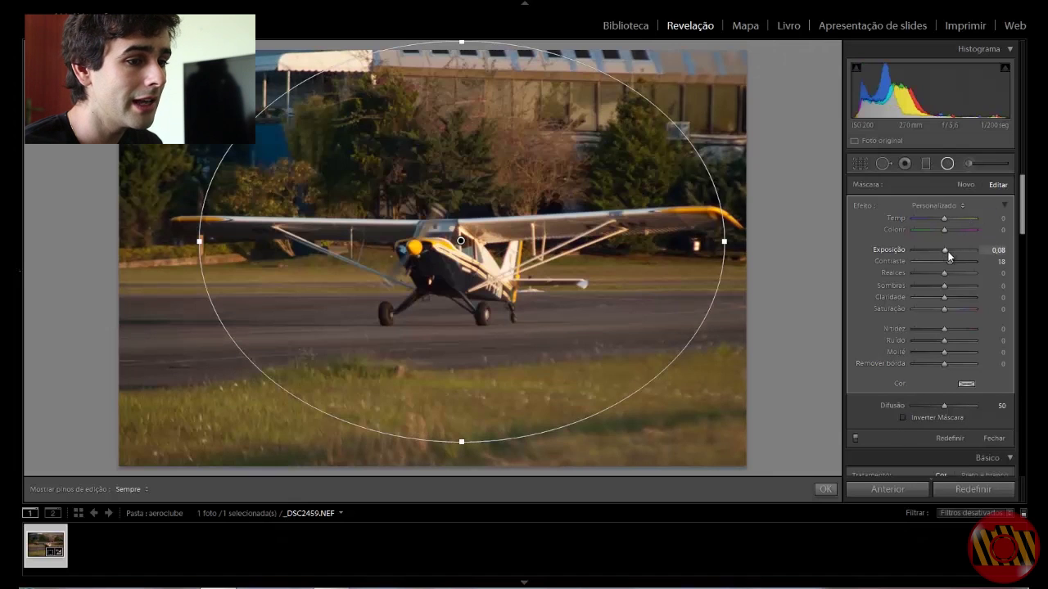
mouse_move(948, 252)
left_mouse_down()
mouse_move(918, 250)
mouse_move(967, 249)
mouse_move(902, 248)
mouse_move(943, 249)
left_mouse_up()
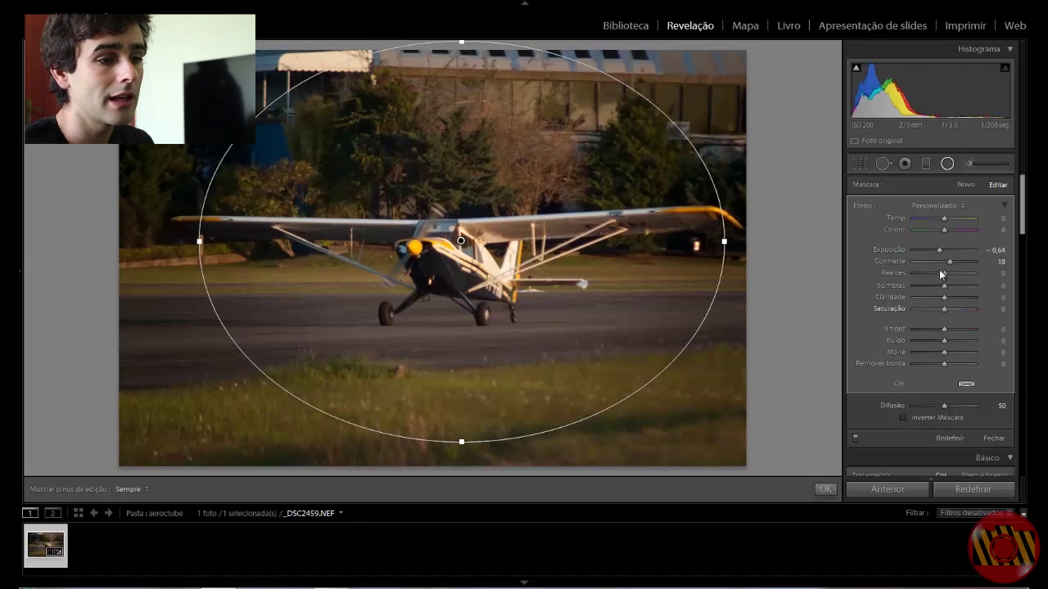
left_click_drag(943, 264, 936, 263)
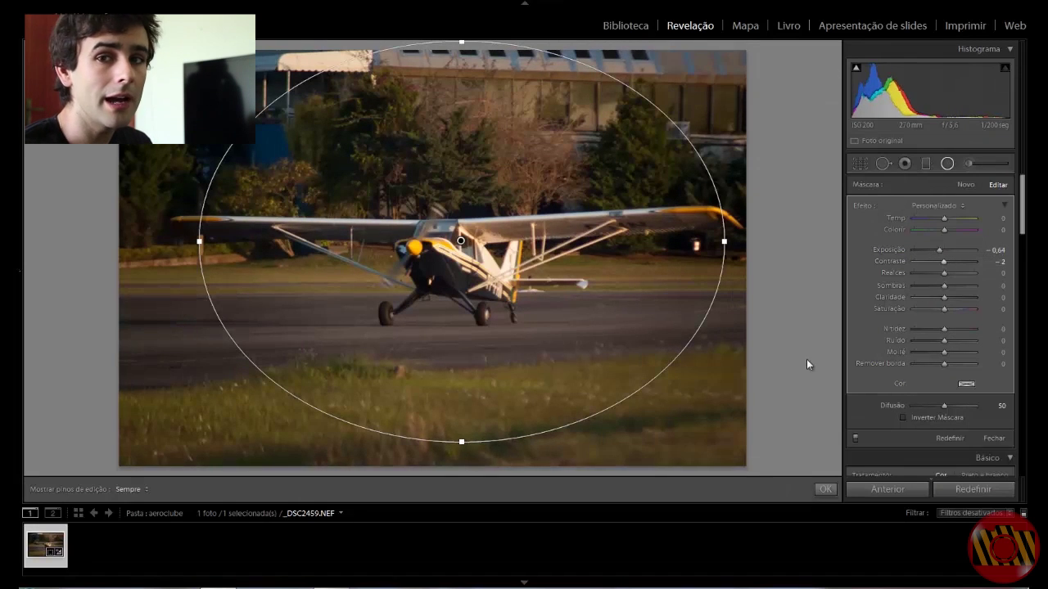
left_click(947, 163)
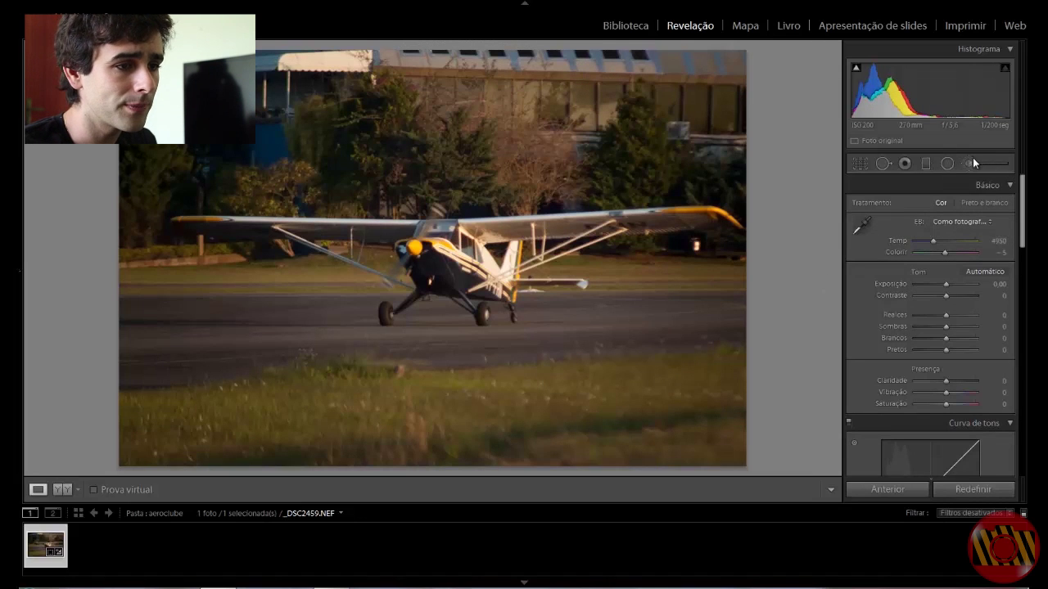
Select the Adjustment Brush and zoom in on the airplane's nose wheel
left_click(969, 164)
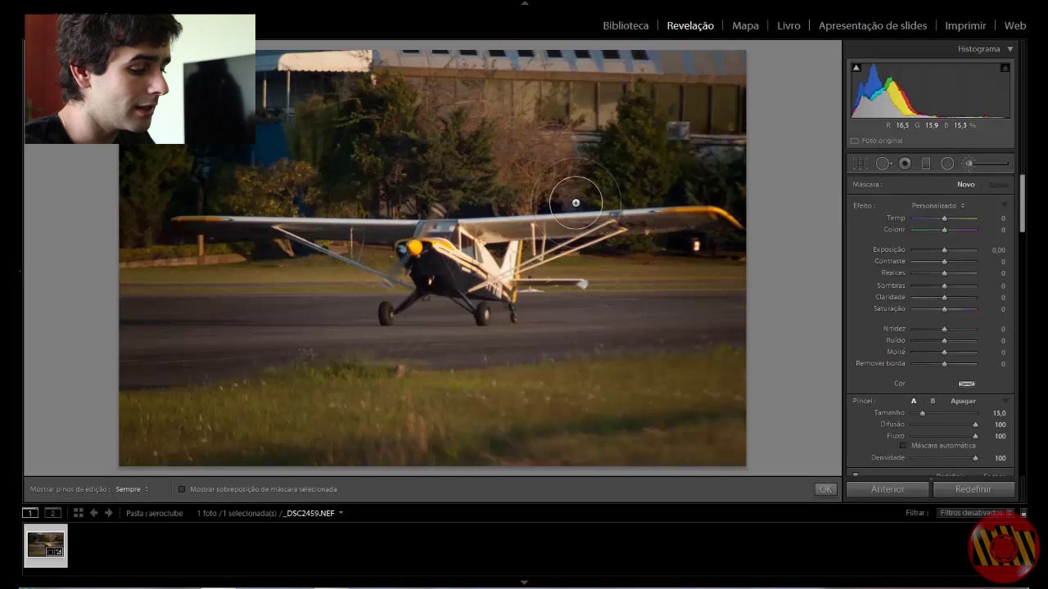
key("z")
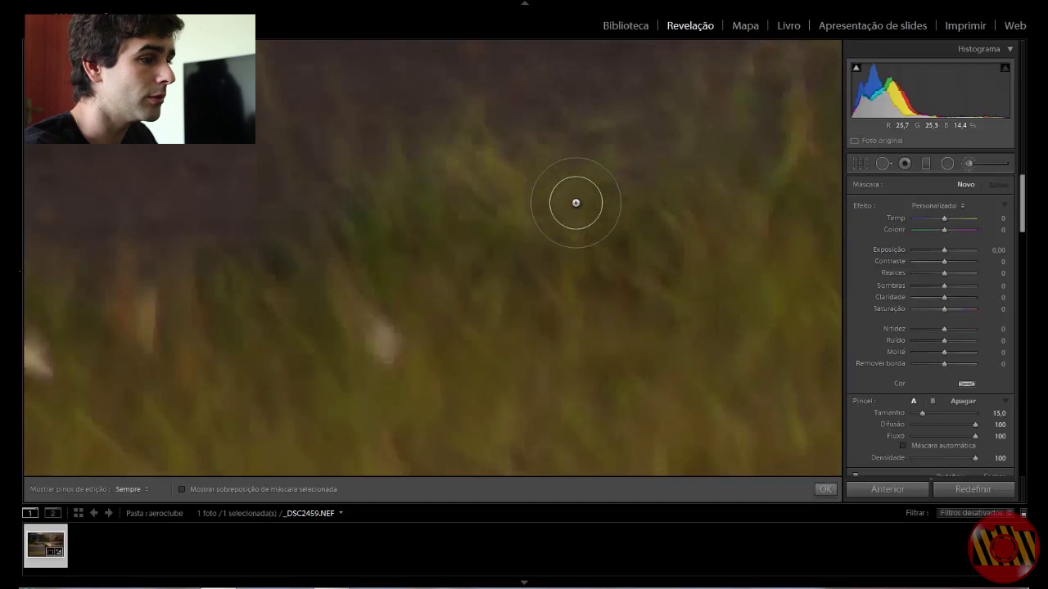
key("z")
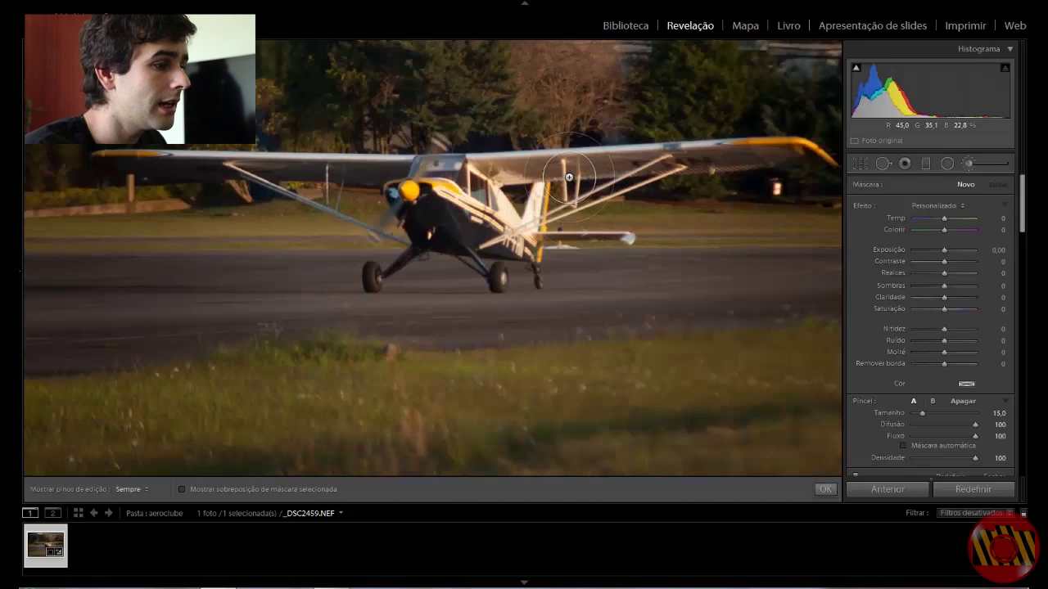
left_click_drag(568, 177, 466, 223)
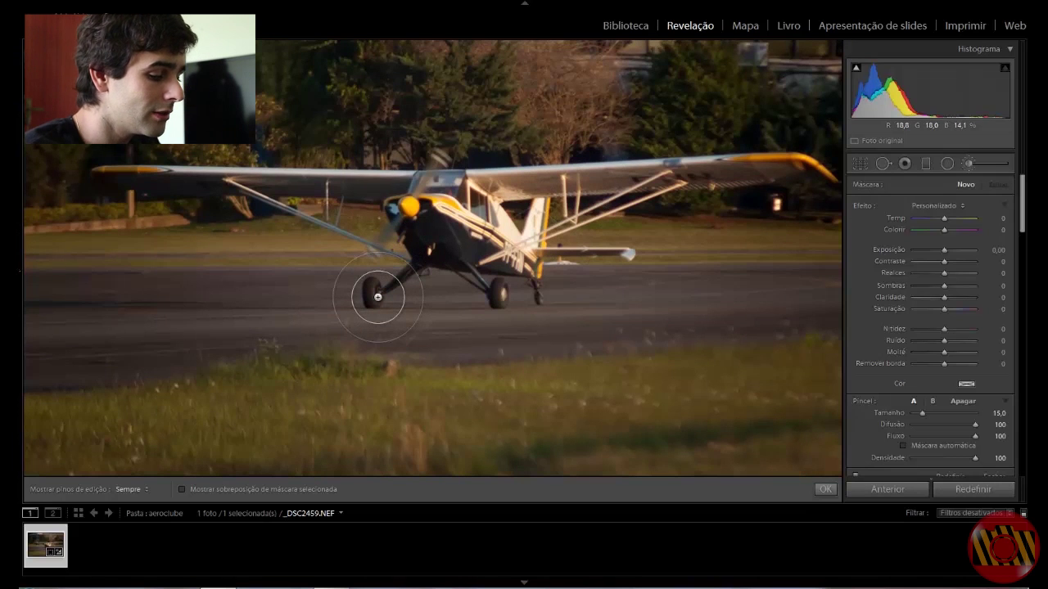
key("ctrl+bracketleft")
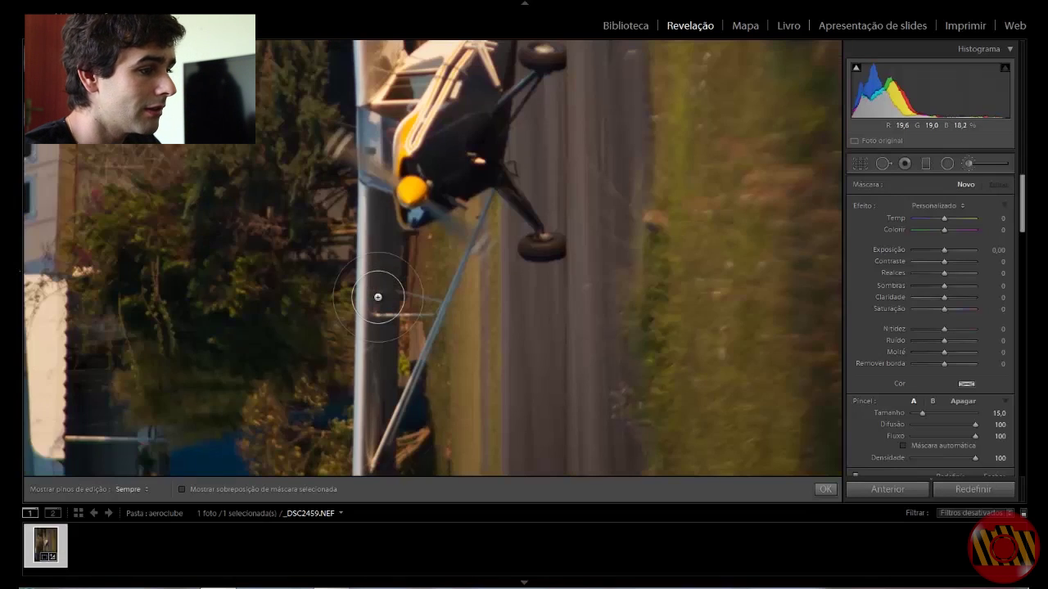
key("ctrl+bracketright")
key("ctrl+equal")
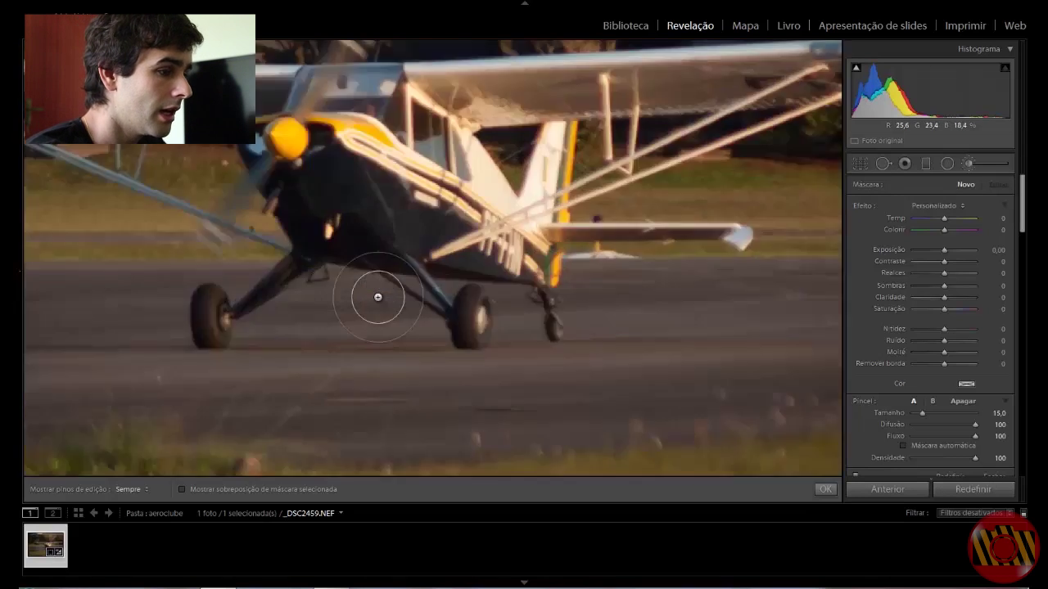
key("ctrl+equal")
left_click_drag(388, 304, 540, 60)
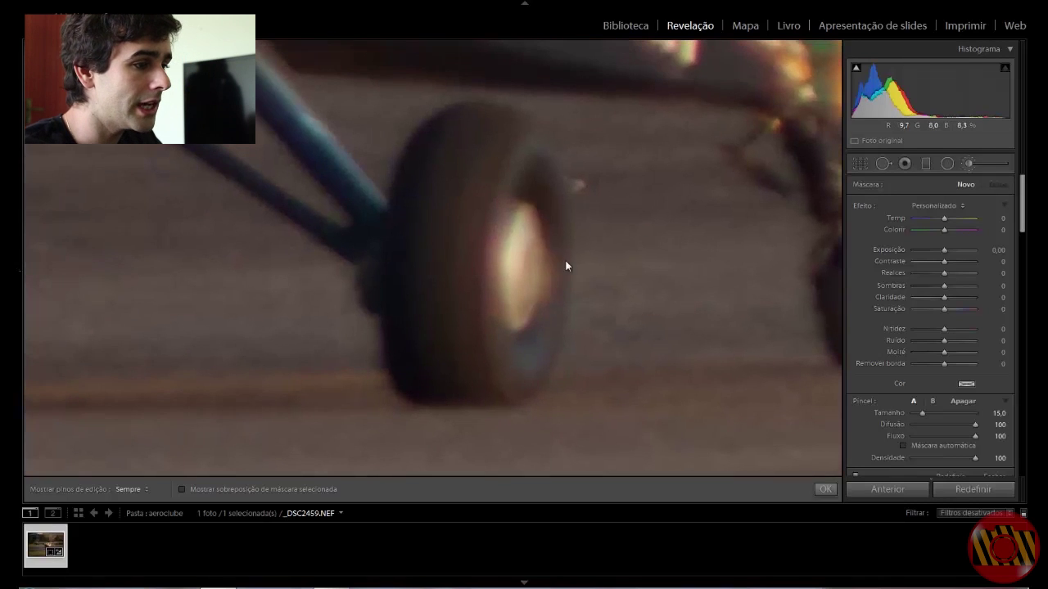
Shrink the brush and paint an adjustment mask over the nose-wheel tyre
key("bracketleft")
key("bracketleft")
key("h")
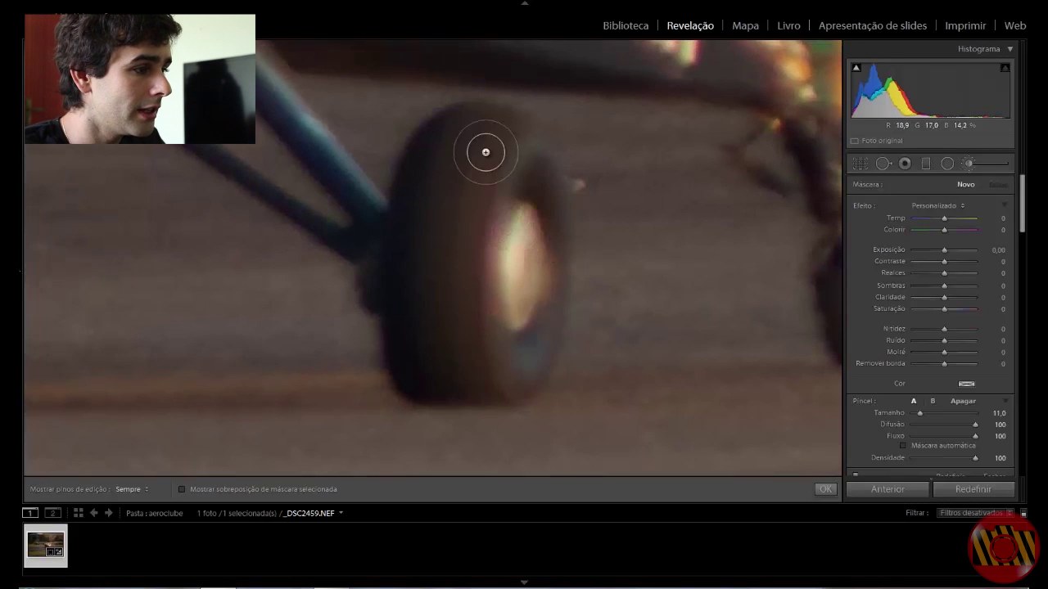
left_click_drag(469, 205, 491, 211)
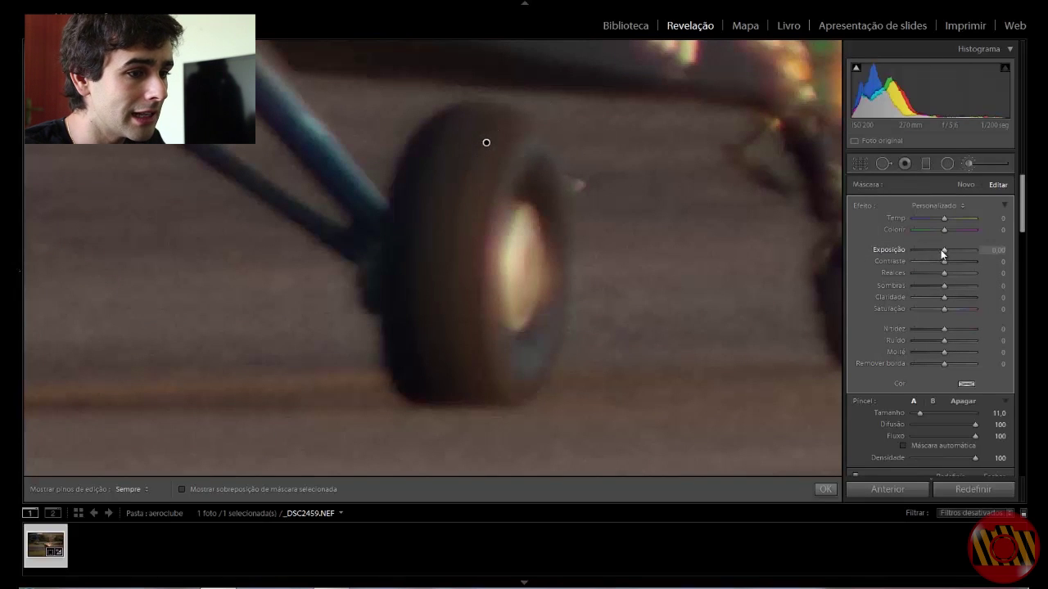
left_click_drag(941, 250, 906, 251)
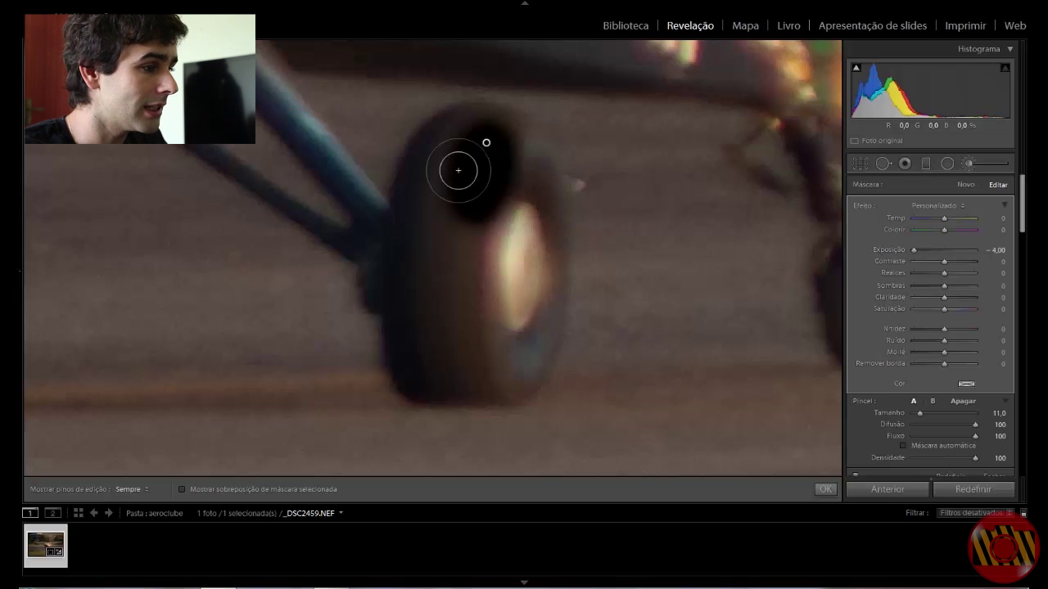
key("h")
mouse_move(453, 169)
left_mouse_down()
mouse_move(445, 211)
mouse_move(449, 140)
mouse_move(409, 290)
mouse_move(421, 368)
mouse_move(500, 369)
mouse_move(522, 351)
mouse_move(533, 167)
mouse_move(496, 129)
mouse_move(449, 136)
mouse_move(461, 286)
mouse_move(486, 309)
mouse_move(508, 234)
mouse_move(484, 346)
mouse_move(516, 201)
mouse_move(521, 283)
mouse_move(510, 248)
mouse_move(536, 266)
mouse_move(520, 200)
left_mouse_up()
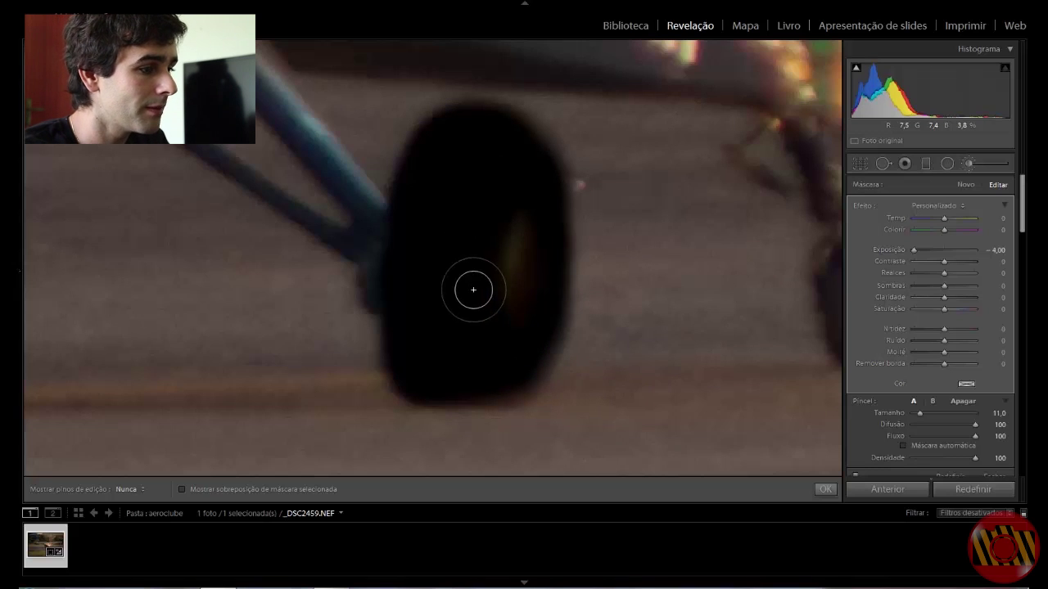
key("h")
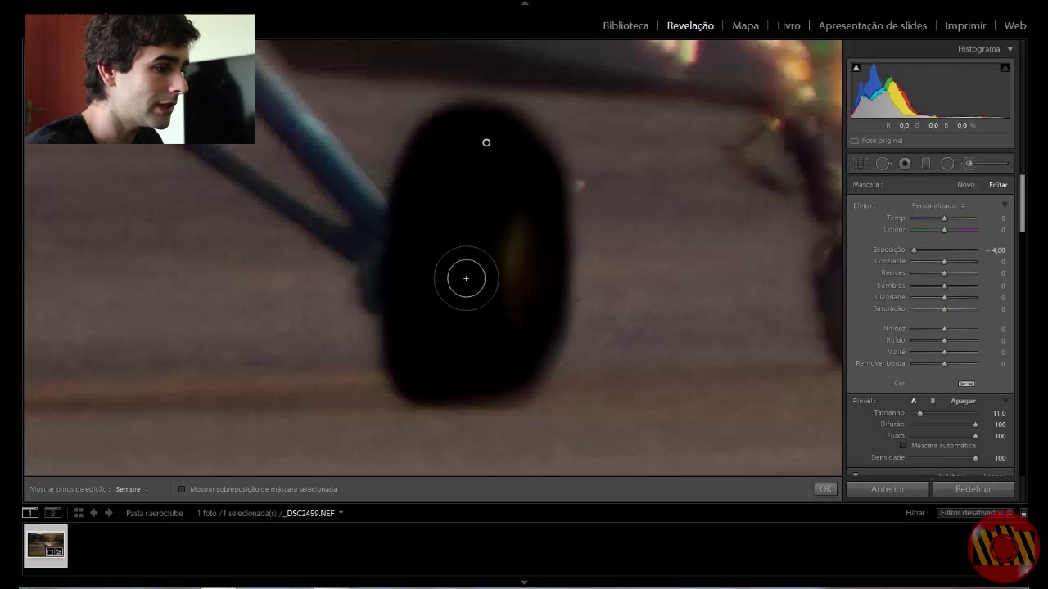
Zoom out, set the brushed area's exposure to 0 and contrast to 4, and close the brush
key("z")
key("z")
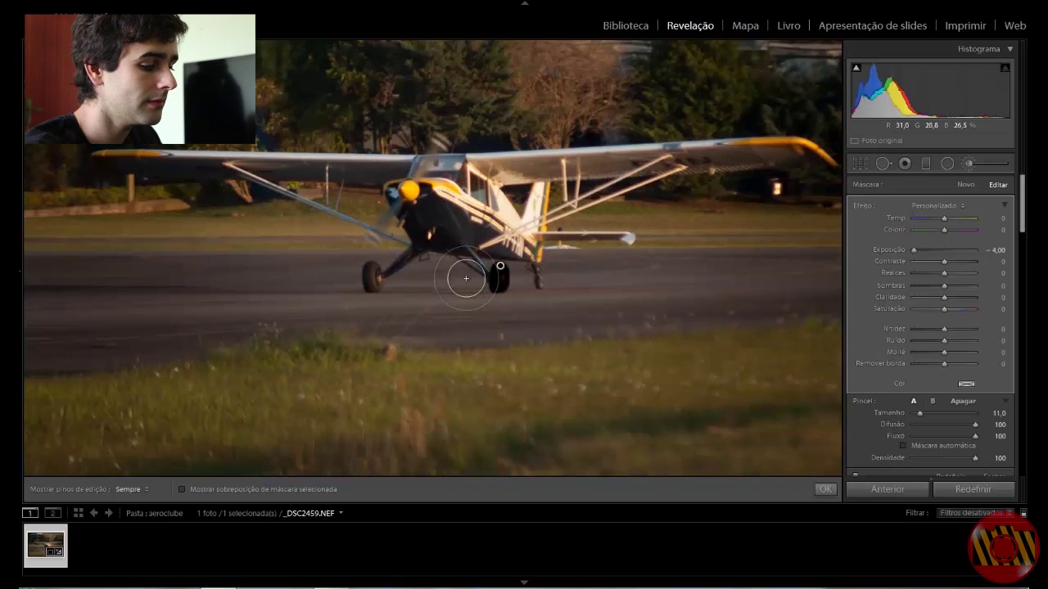
key("z")
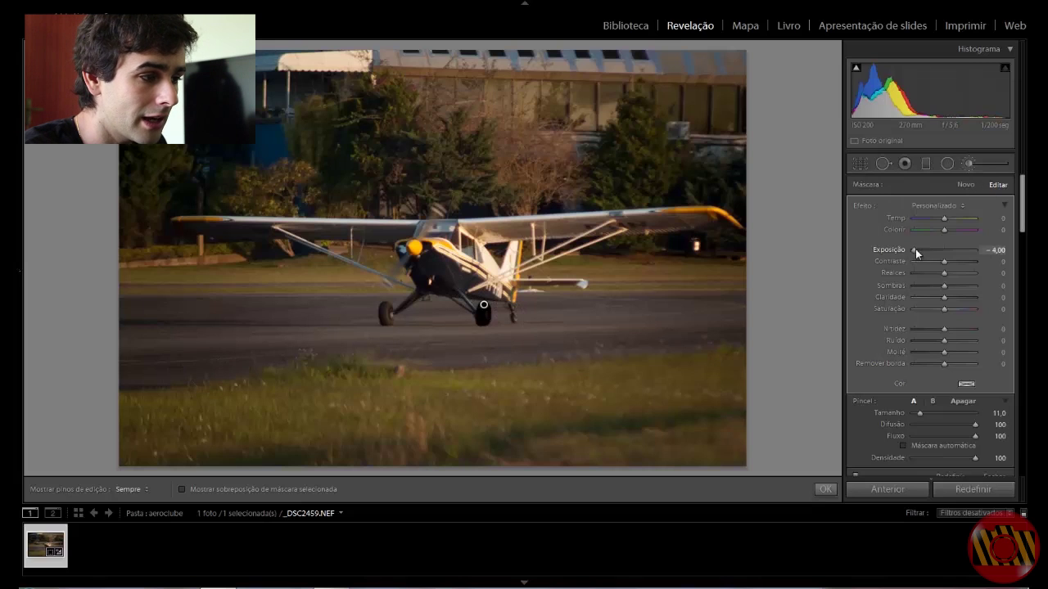
left_click_drag(915, 249, 945, 257)
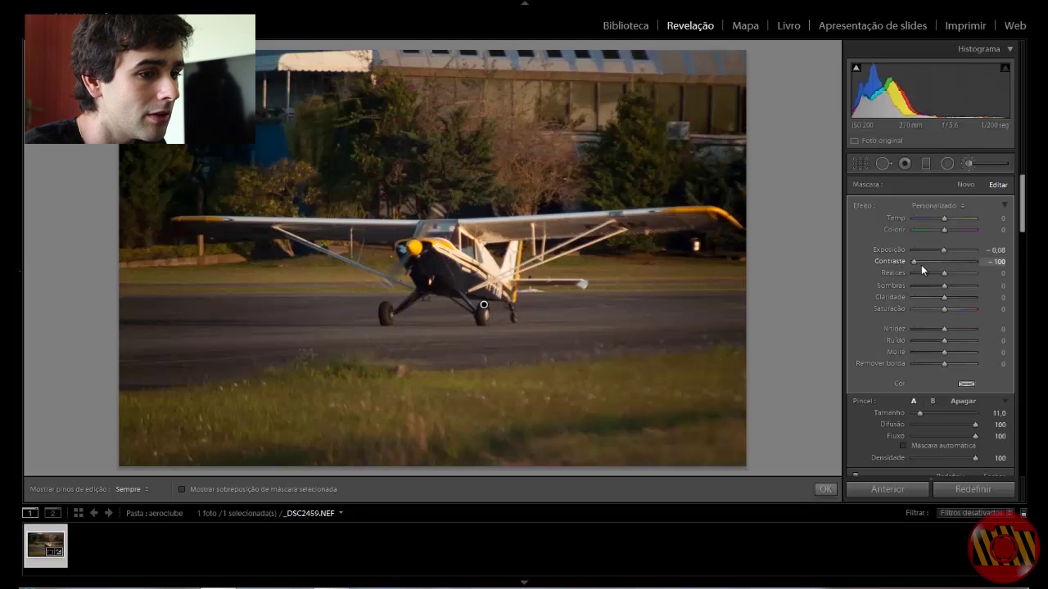
left_click_drag(943, 267, 943, 277)
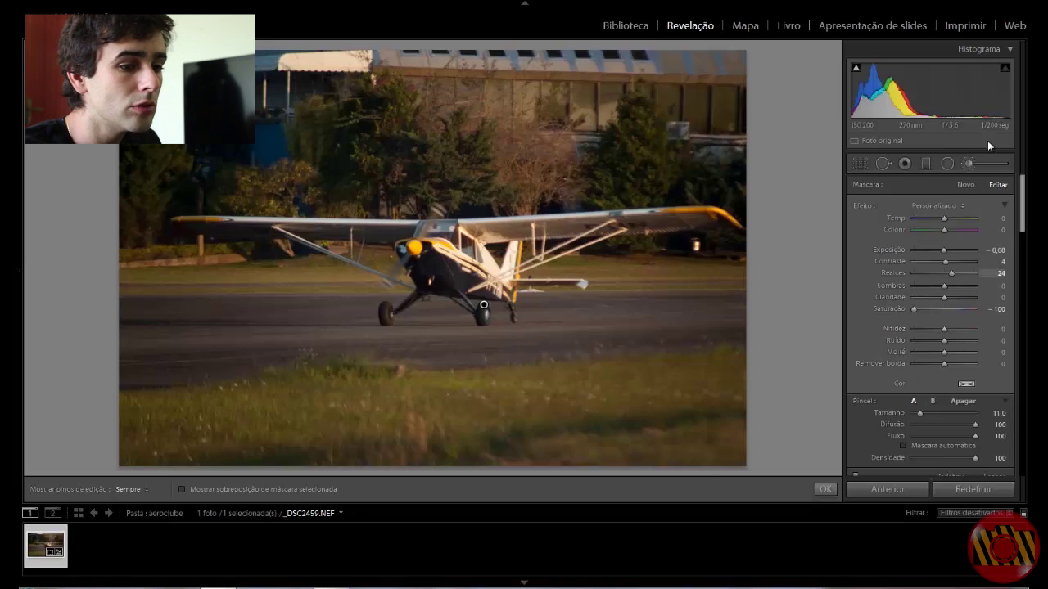
left_click(968, 162)
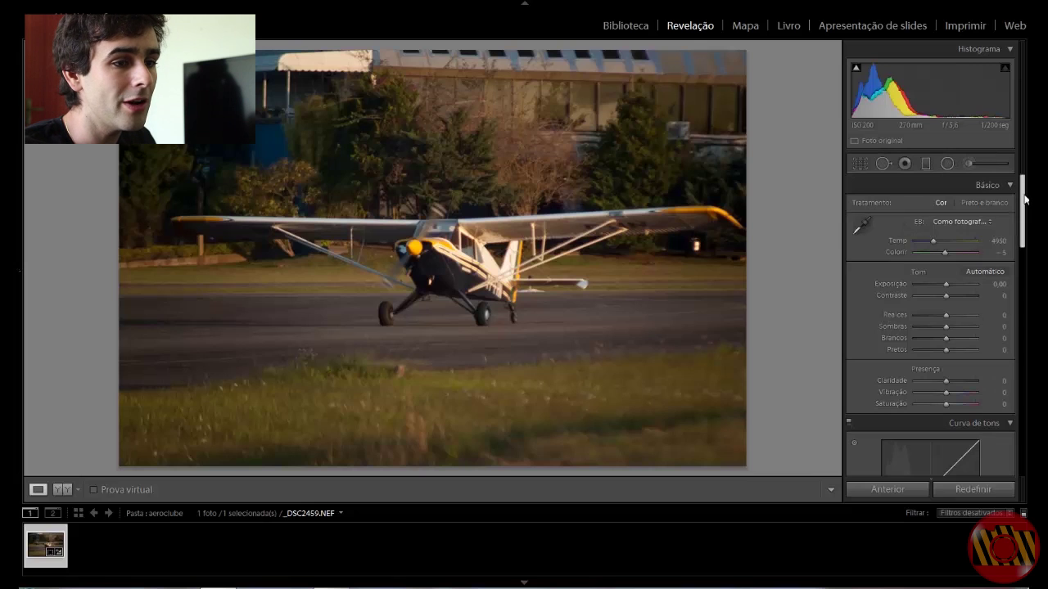
Try the Luz do dia and then Tungstênio white balance presets
mouse_move(1021, 181)
left_mouse_down()
mouse_move(1011, 248)
mouse_move(1017, 161)
left_mouse_up()
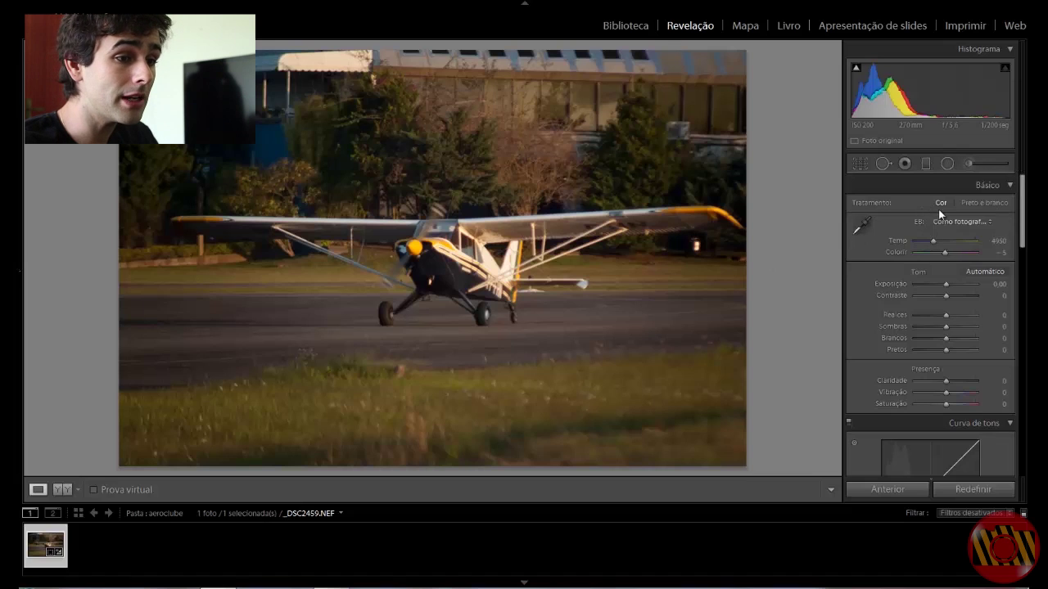
left_click(969, 225)
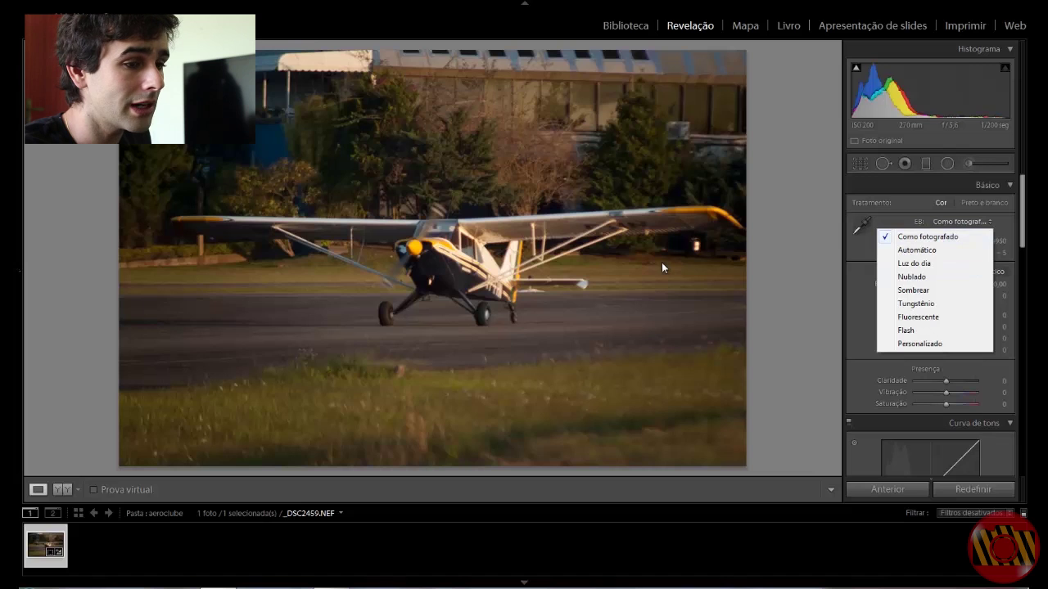
left_click(933, 263)
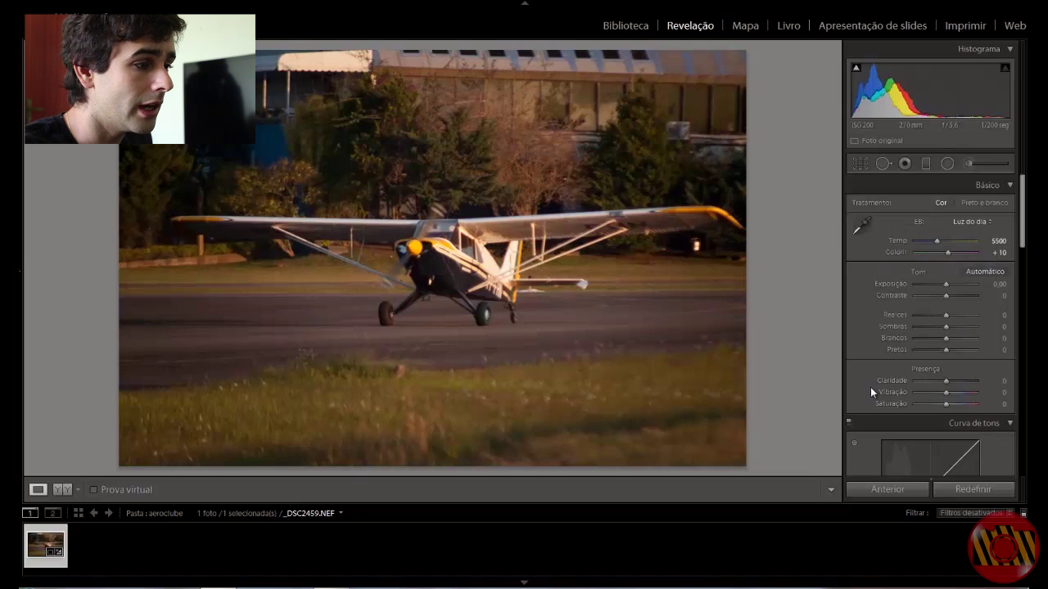
left_click(981, 221)
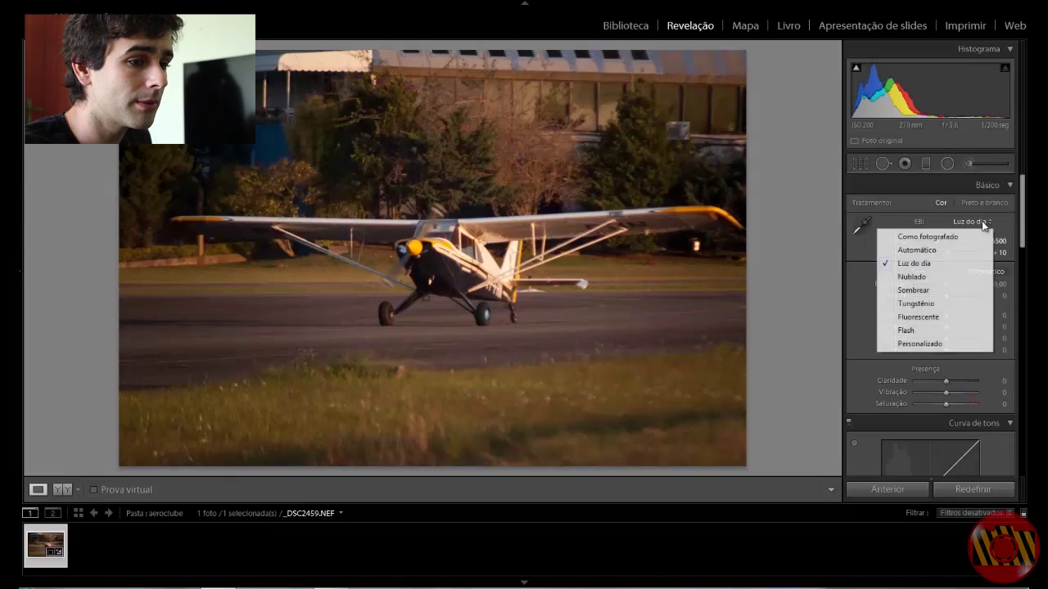
left_click(942, 303)
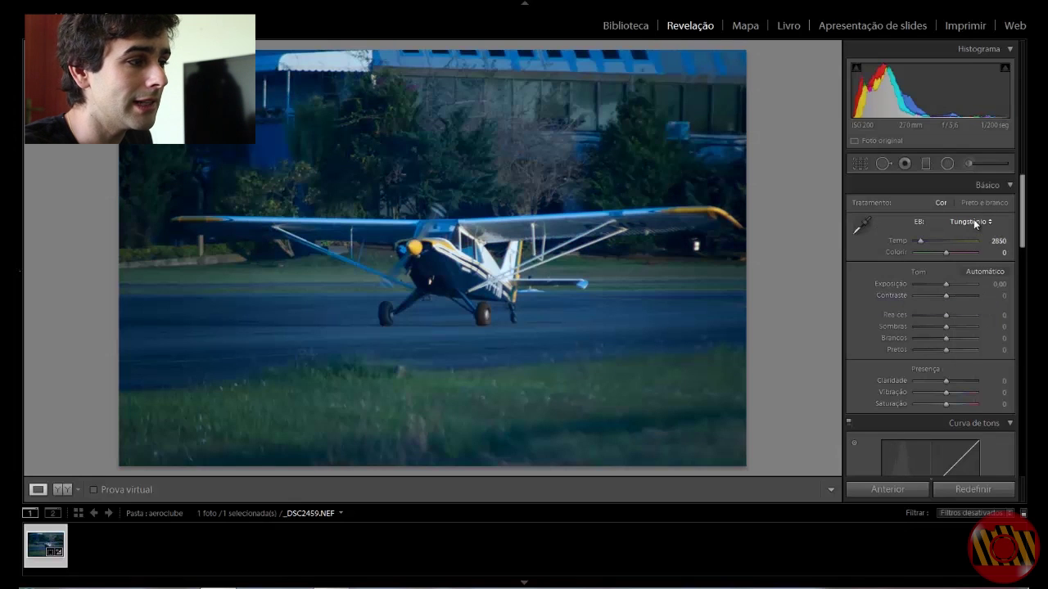
Fine-tune the white balance to temperature 4323 and tint −20
left_click(970, 222)
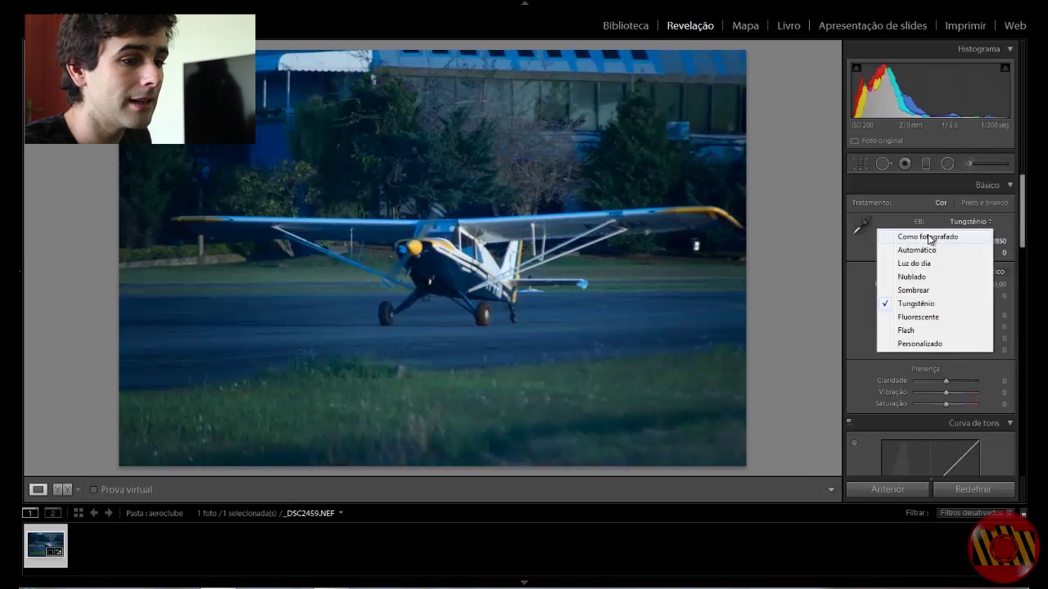
left_click(998, 222)
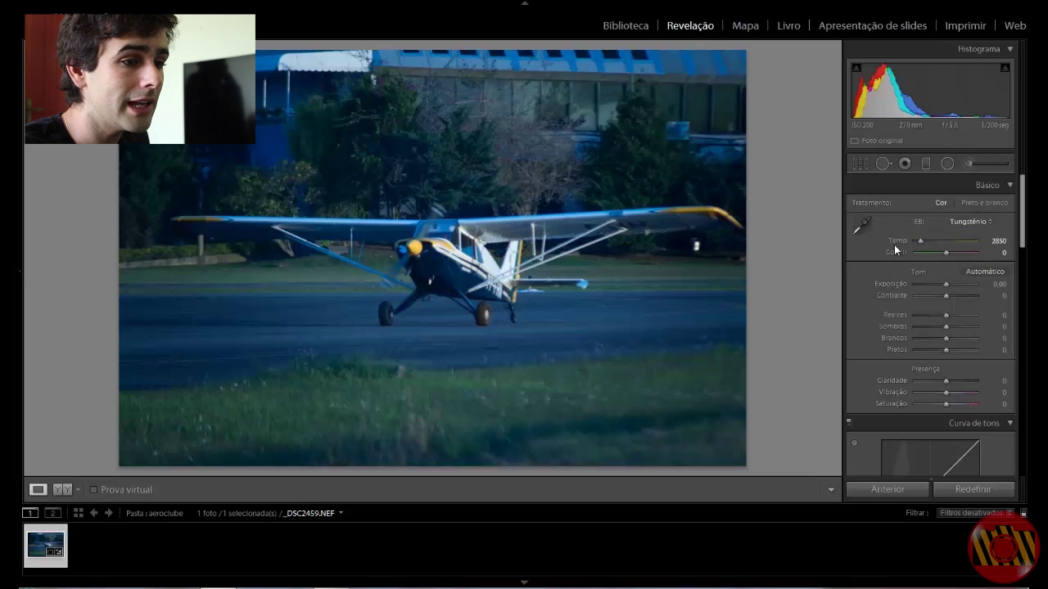
left_click_drag(920, 240, 939, 242)
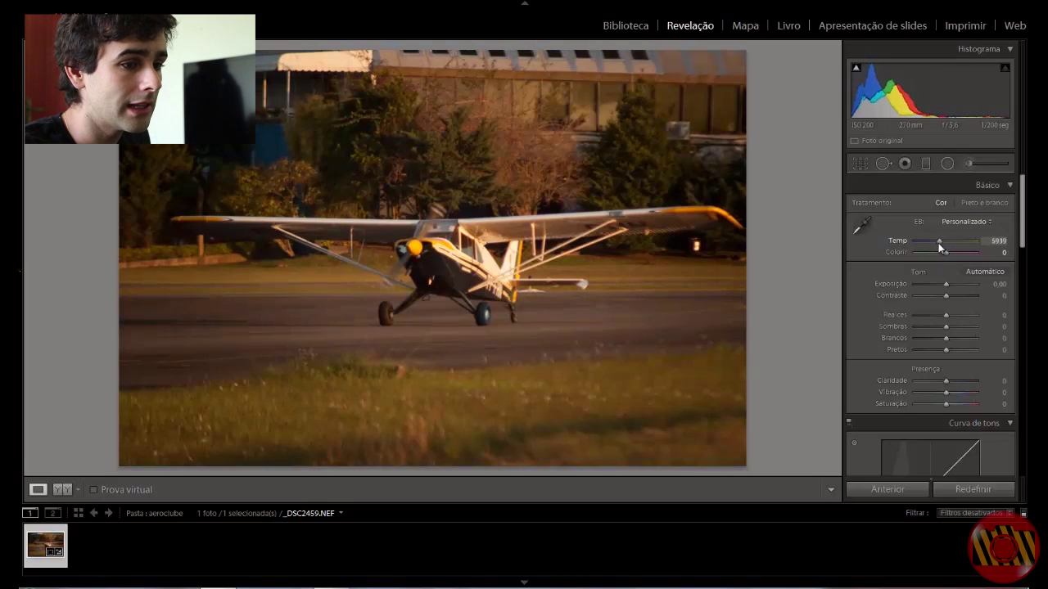
mouse_move(938, 244)
left_mouse_down()
mouse_move(895, 249)
mouse_move(931, 250)
left_mouse_up()
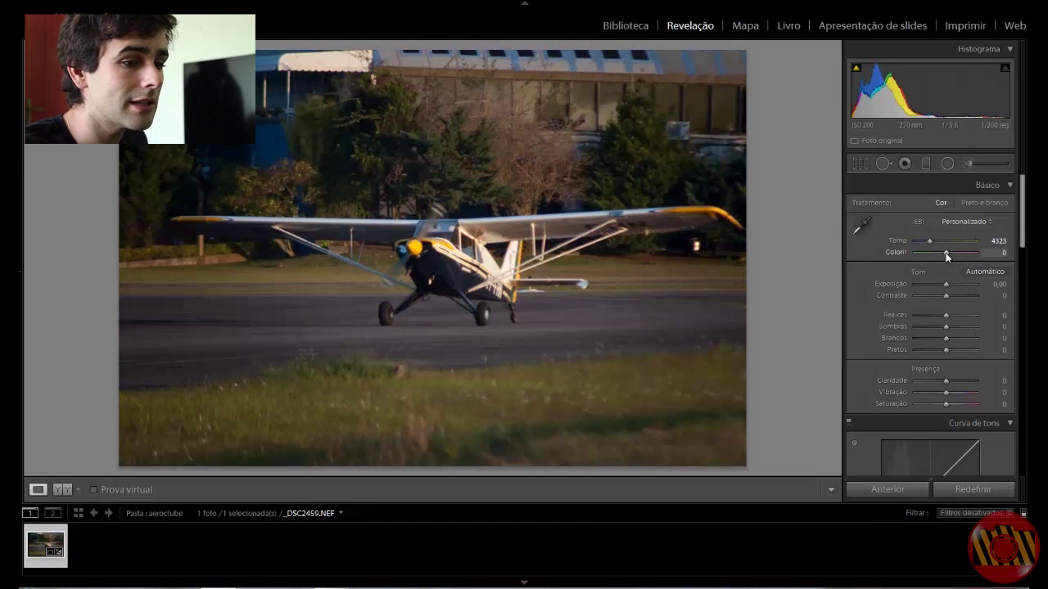
mouse_move(946, 253)
left_mouse_down()
mouse_move(956, 252)
mouse_move(938, 255)
left_mouse_up()
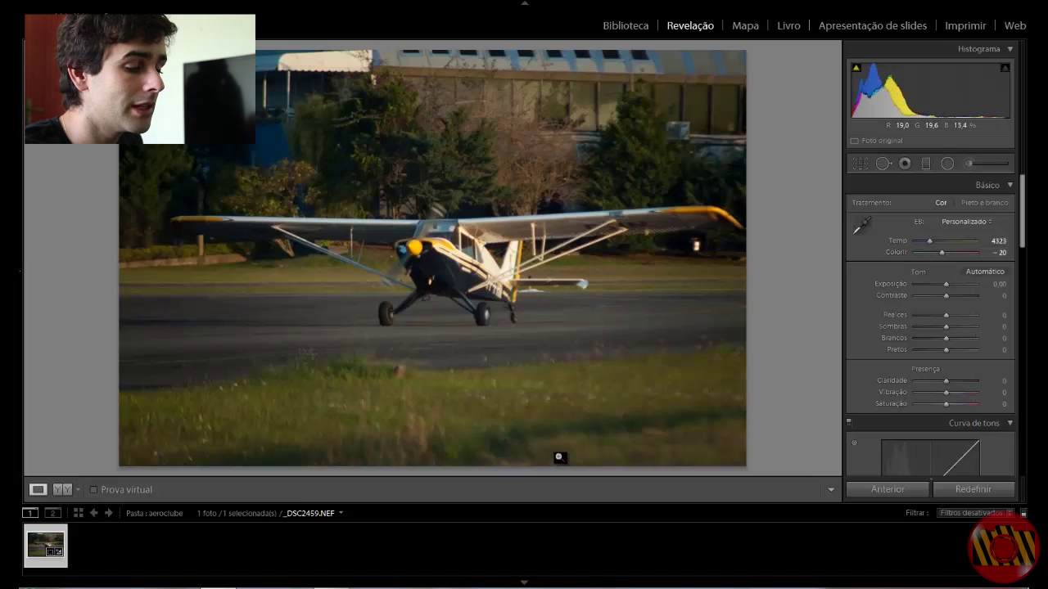
Copy Before settings to After to restore As Shot white balance (4950, tint −5), comparing Before/After layouts
key("shift+y")
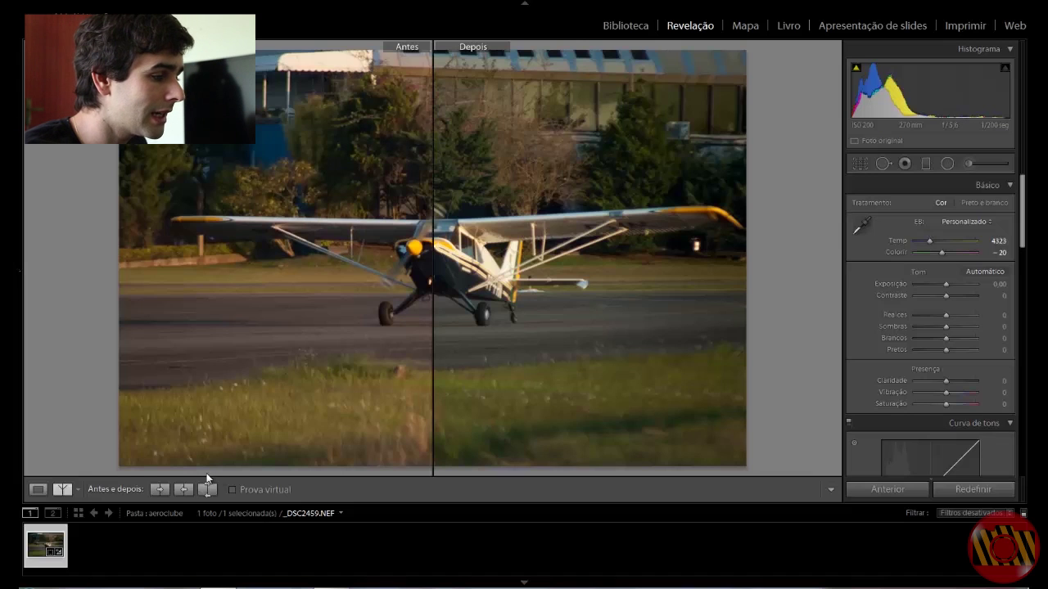
left_click(162, 489)
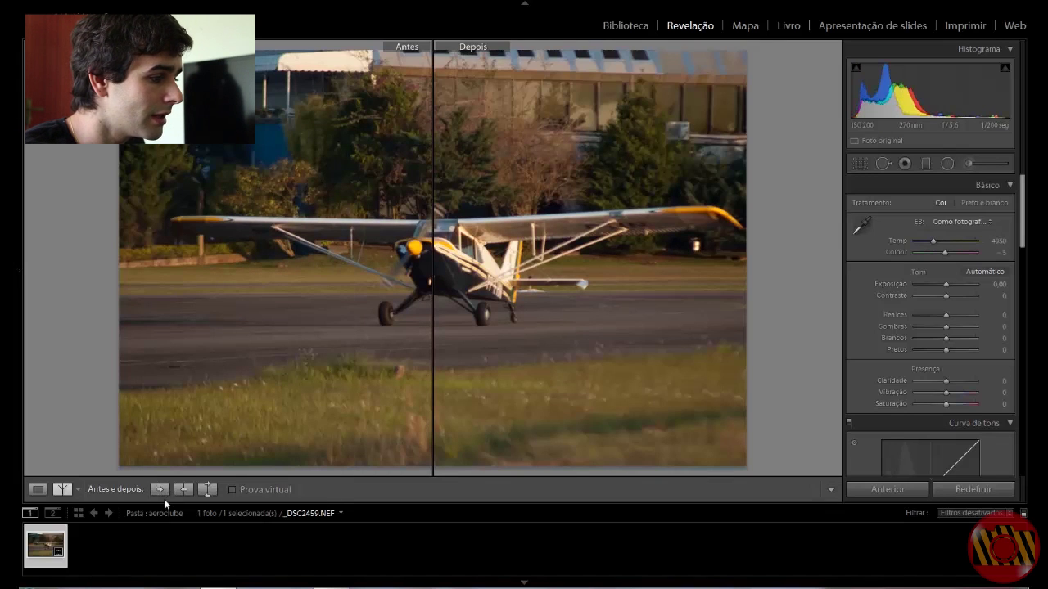
left_click(61, 489)
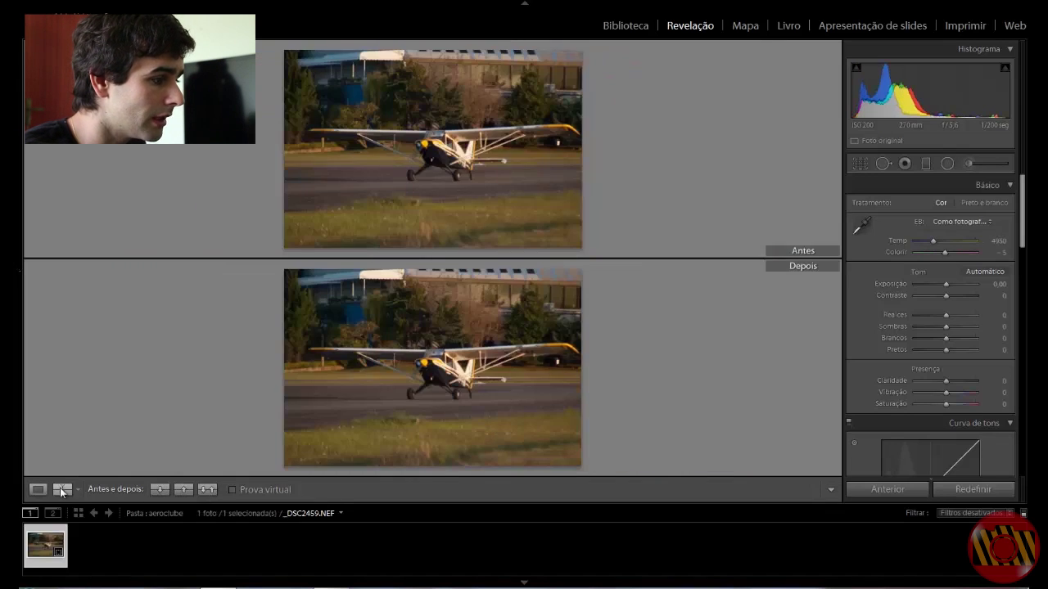
left_click(61, 490)
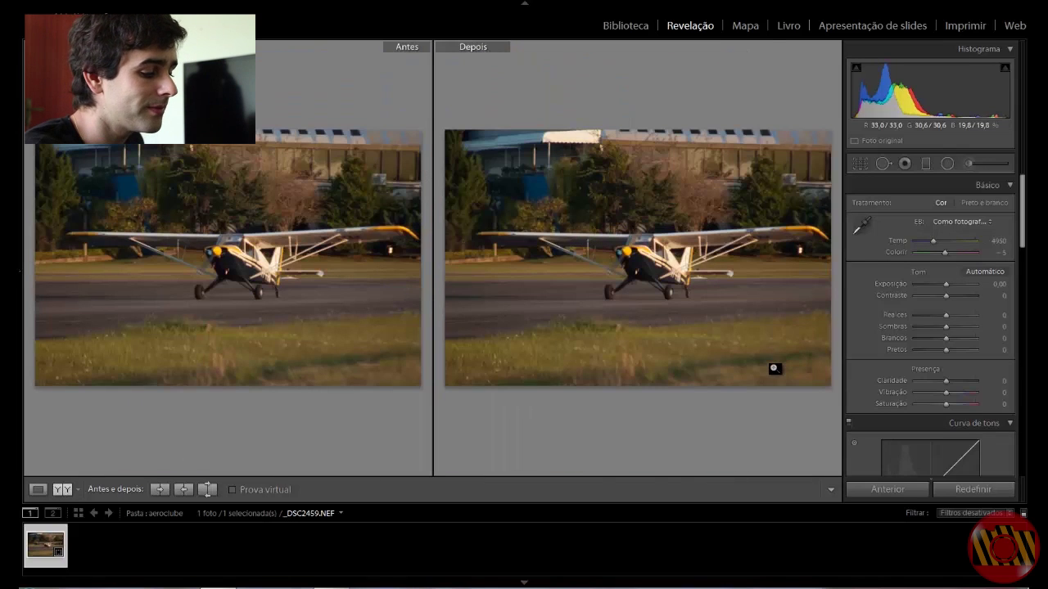
key("y")
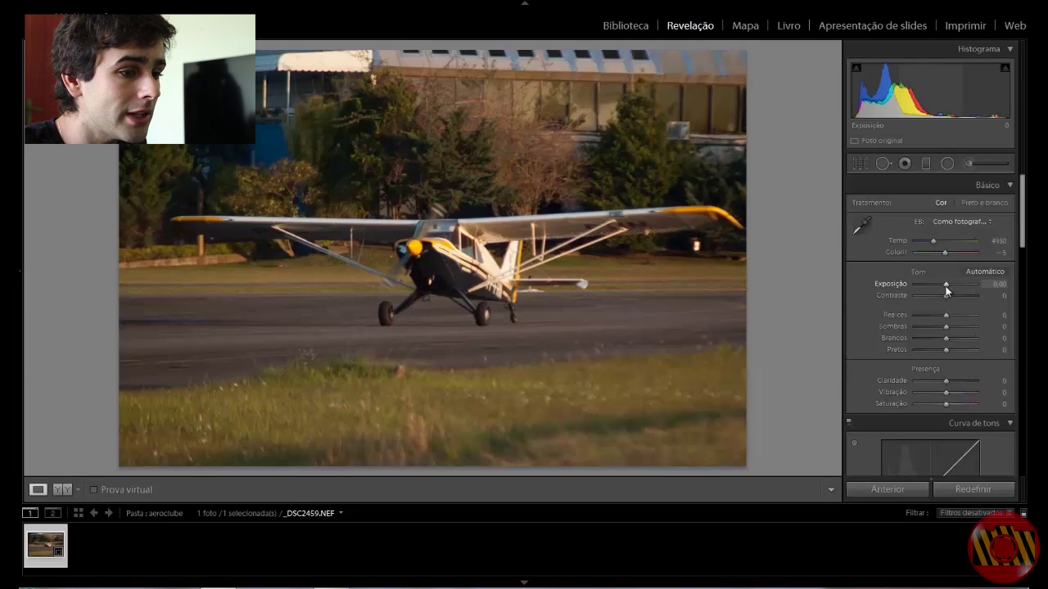
mouse_move(945, 286)
left_mouse_down()
mouse_move(964, 285)
mouse_move(924, 287)
mouse_move(970, 287)
mouse_move(939, 287)
mouse_move(976, 297)
mouse_move(945, 299)
mouse_move(969, 317)
mouse_move(907, 315)
mouse_move(971, 317)
mouse_move(925, 316)
mouse_move(964, 316)
mouse_move(922, 327)
mouse_move(971, 326)
mouse_move(895, 331)
mouse_move(1006, 331)
mouse_move(874, 332)
mouse_move(1005, 334)
mouse_move(915, 340)
mouse_move(949, 329)
mouse_move(886, 339)
mouse_move(982, 341)
mouse_move(884, 350)
mouse_move(947, 342)
left_mouse_up()
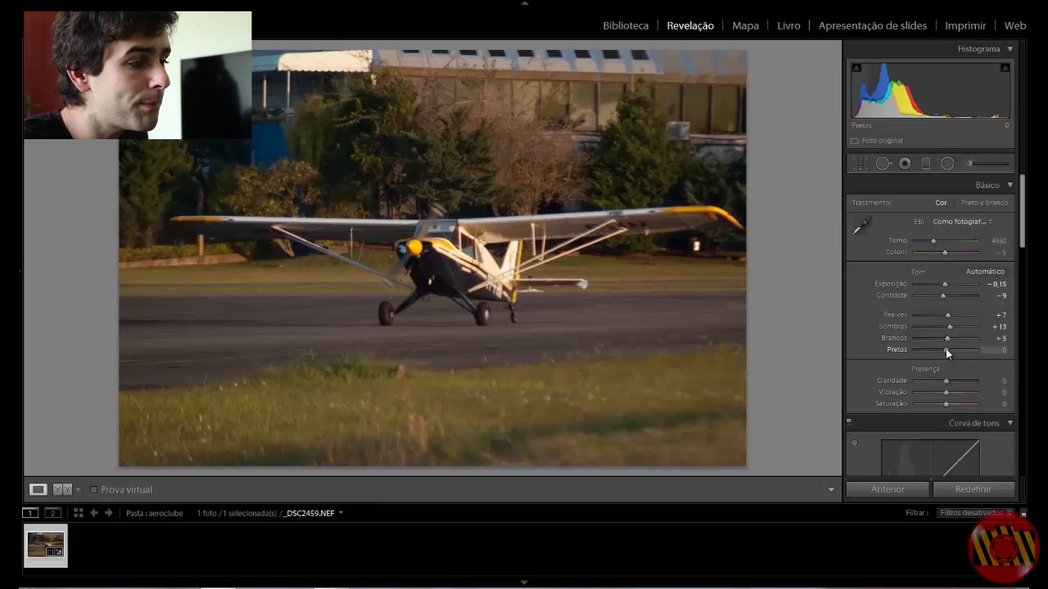
mouse_move(945, 349)
left_mouse_down()
mouse_move(876, 349)
mouse_move(1005, 358)
mouse_move(877, 358)
mouse_move(946, 358)
left_mouse_up()
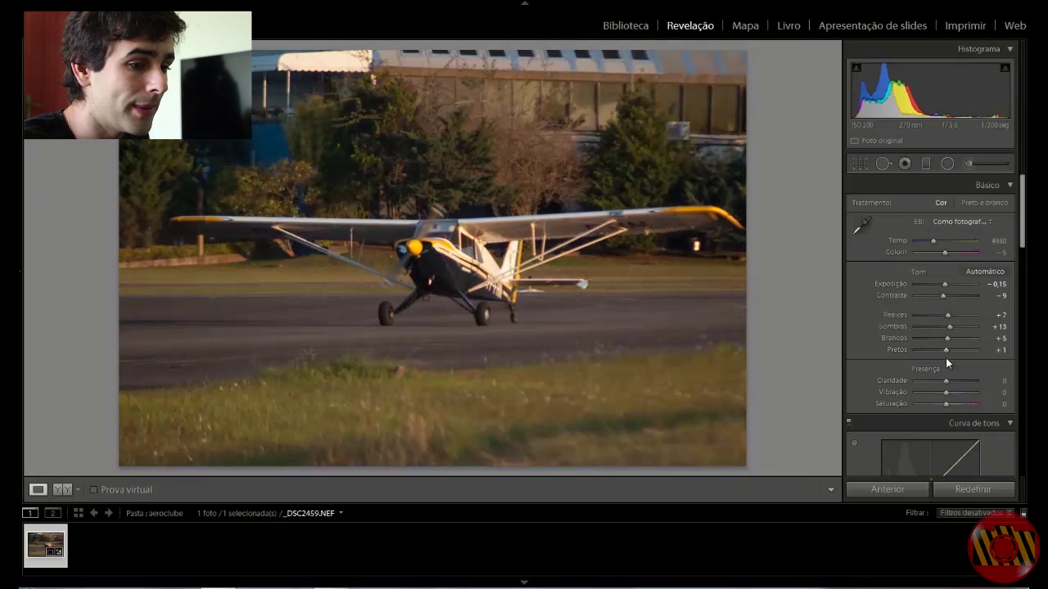
left_click(849, 494)
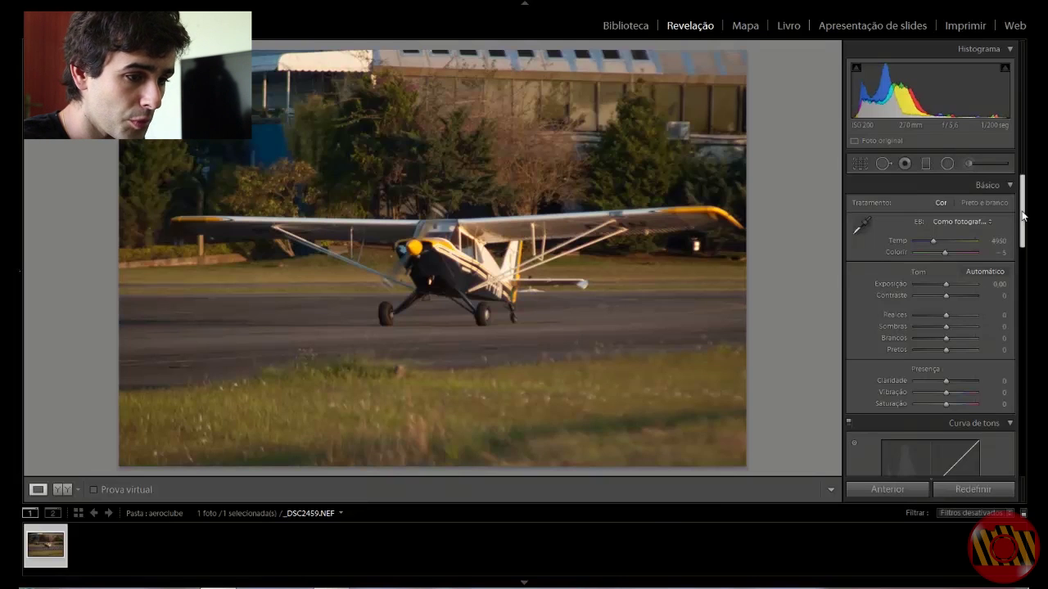
Experiment with the Clarity slider, pushing it up to +100 and back down
mouse_move(1022, 207)
left_mouse_down()
mouse_move(1022, 233)
mouse_move(1022, 207)
left_mouse_up()
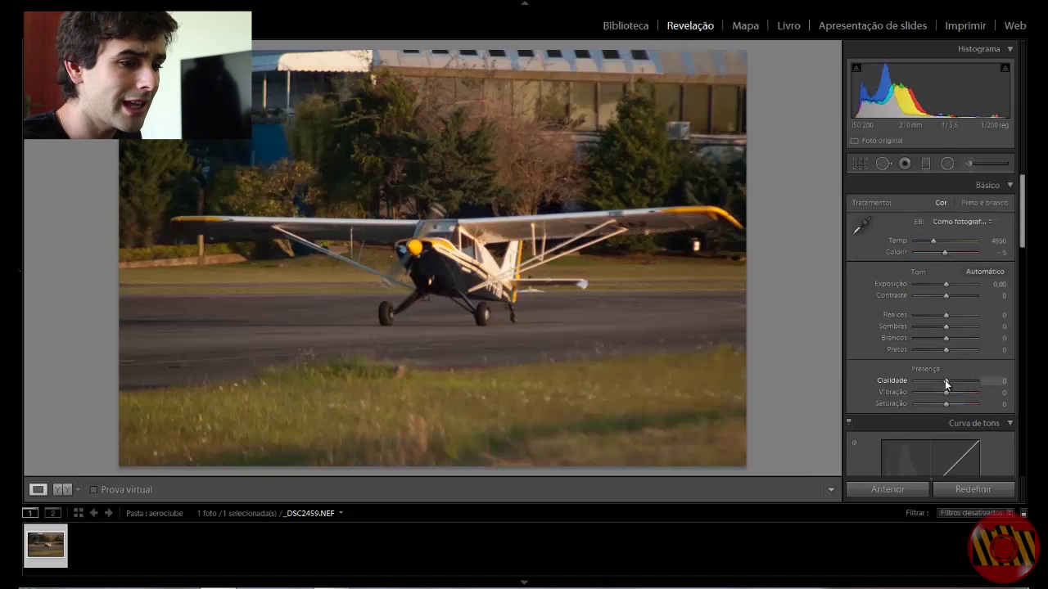
left_click_drag(945, 379, 980, 380)
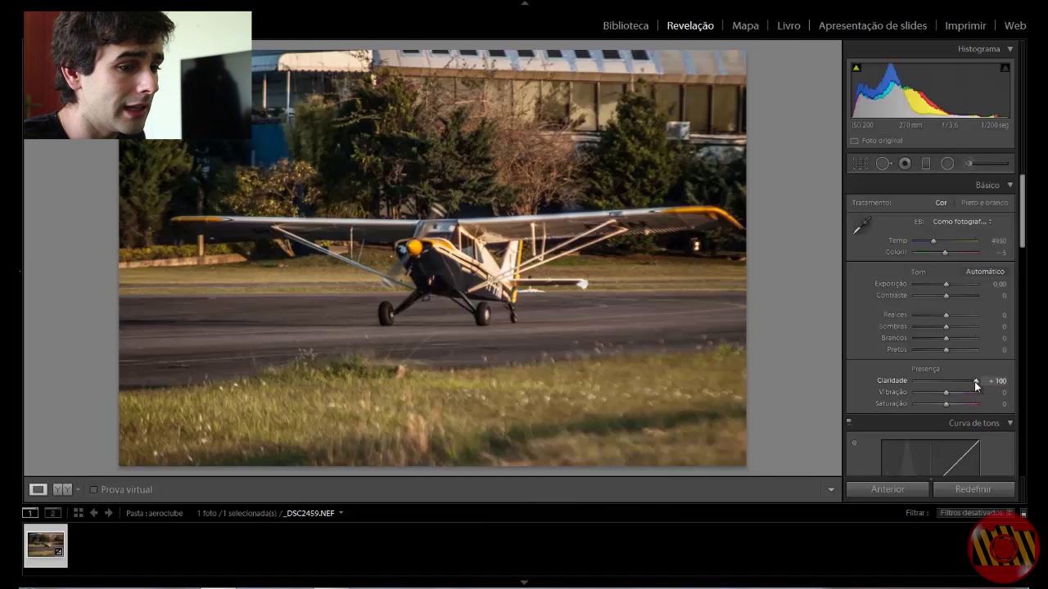
mouse_move(976, 381)
left_mouse_down()
mouse_move(943, 383)
mouse_move(987, 386)
mouse_move(927, 382)
mouse_move(995, 387)
mouse_move(838, 386)
left_mouse_up()
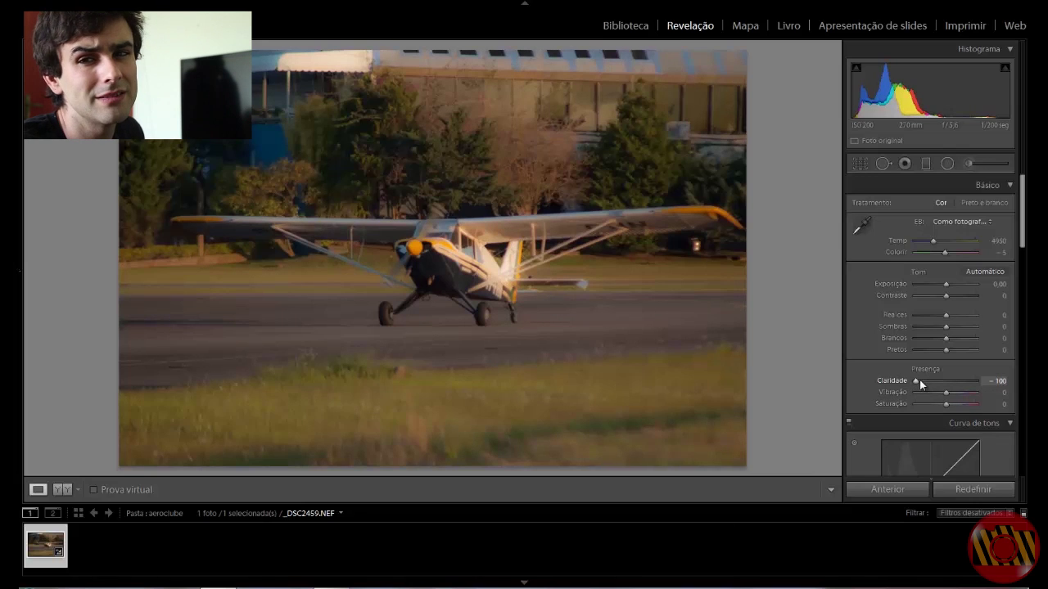
left_click_drag(916, 381, 991, 392)
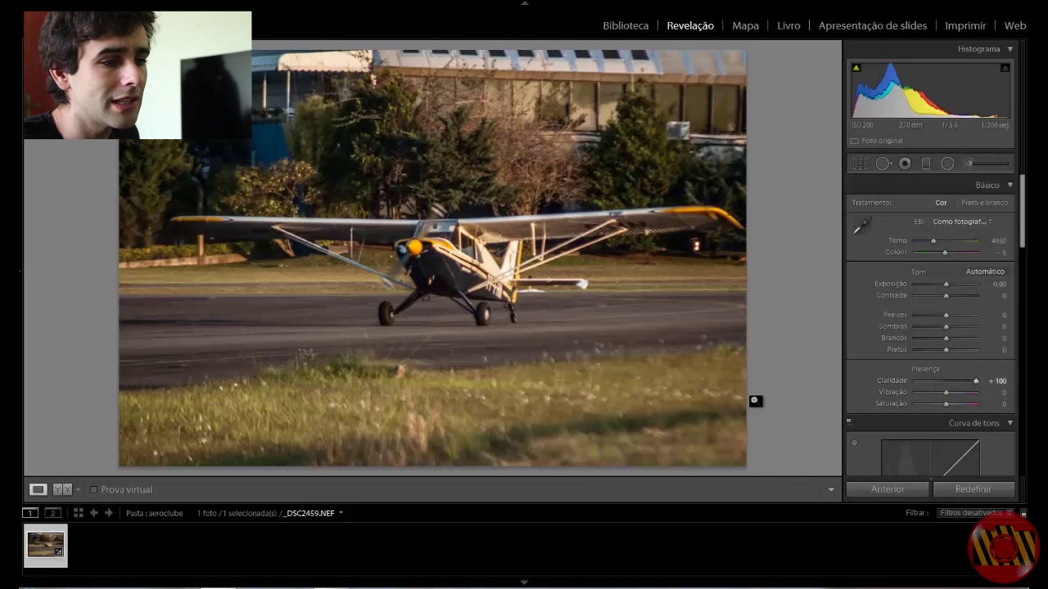
left_click_drag(980, 379, 959, 385)
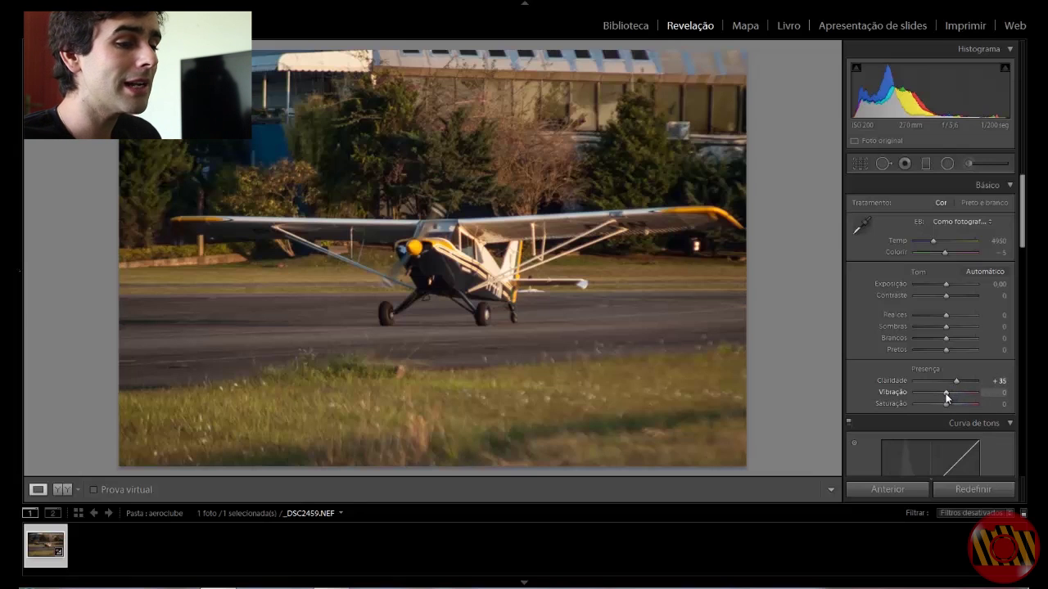
Set vibrance +7, saturation −100 and clarity +1 for a black-and-white plane
mouse_move(945, 393)
left_mouse_down()
mouse_move(1001, 402)
mouse_move(875, 399)
mouse_move(855, 409)
mouse_move(948, 407)
left_mouse_up()
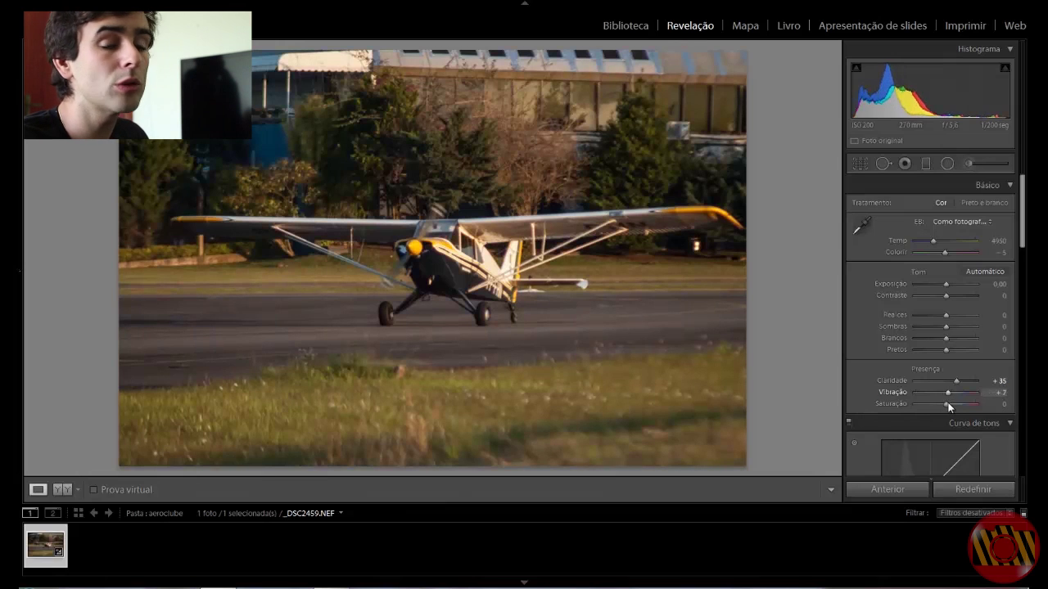
left_click_drag(947, 404, 1003, 403)
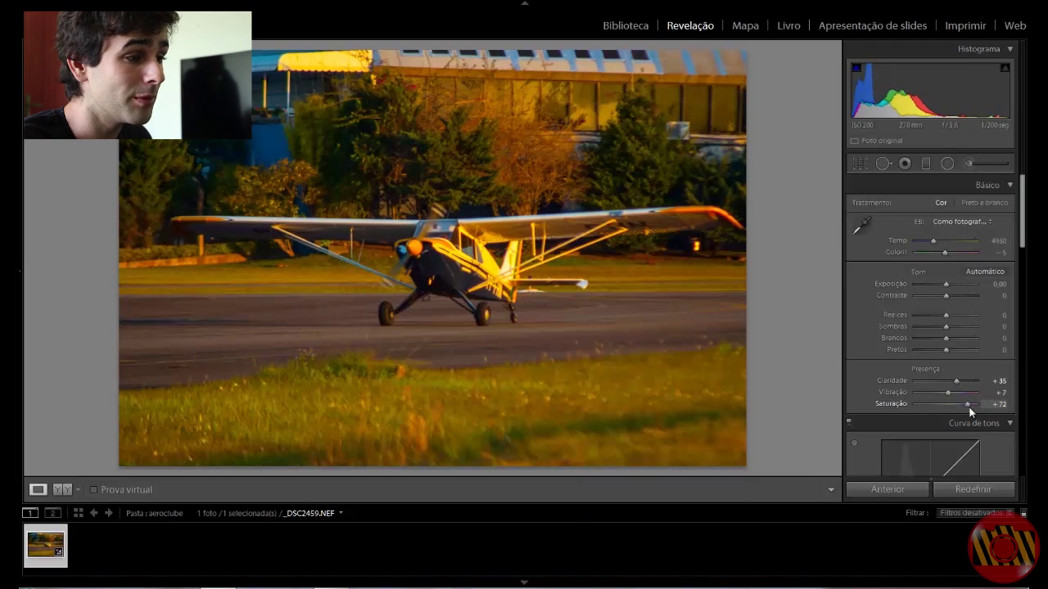
mouse_move(970, 412)
left_mouse_down()
mouse_move(947, 410)
mouse_move(994, 411)
mouse_move(917, 405)
left_mouse_up()
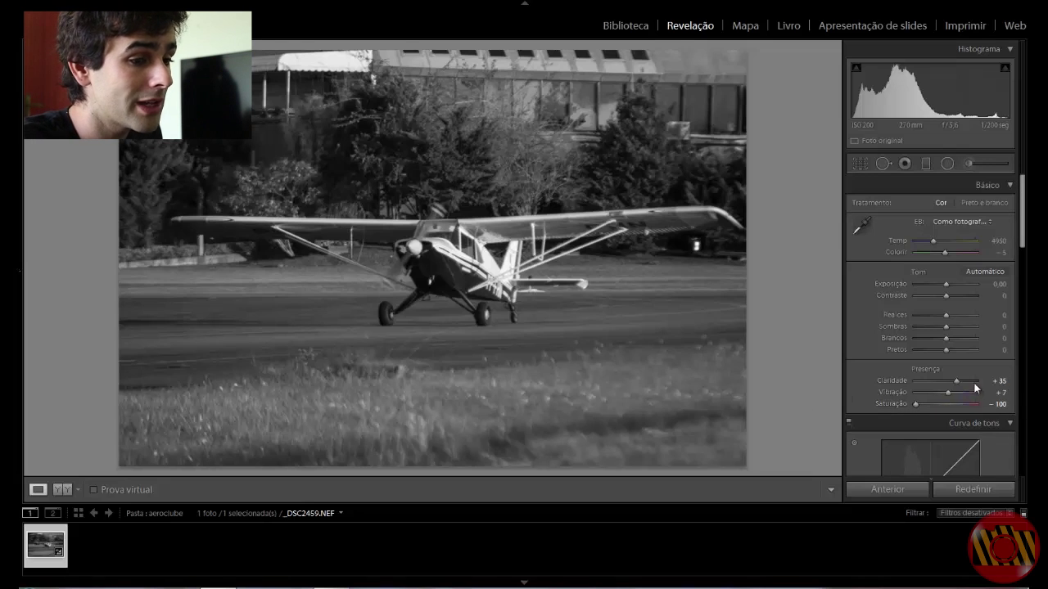
mouse_move(954, 381)
left_mouse_down()
mouse_move(881, 382)
mouse_move(960, 377)
mouse_move(945, 377)
left_mouse_up()
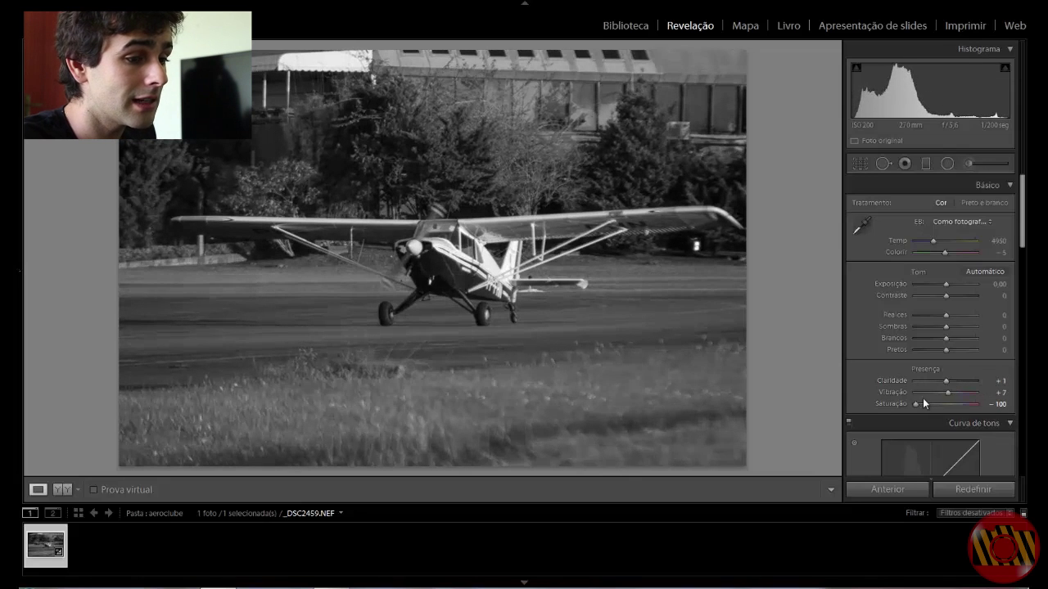
Pull the Tone Curve Highlights down to darken the bright areas
scroll(900, 368, "down", 5)
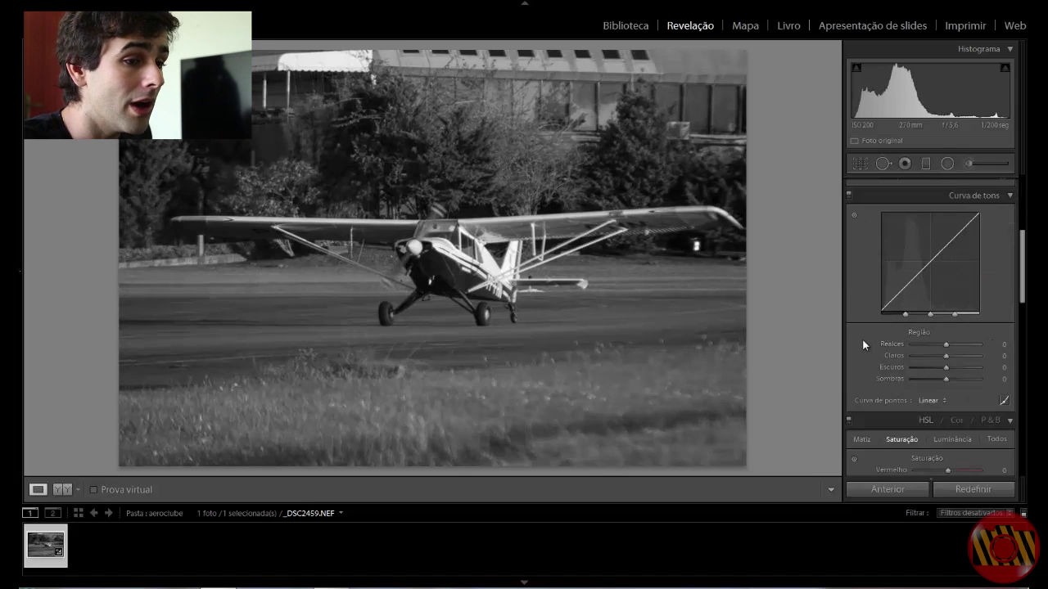
scroll(1026, 313, "up", 2)
scroll(1025, 267, "down", 2)
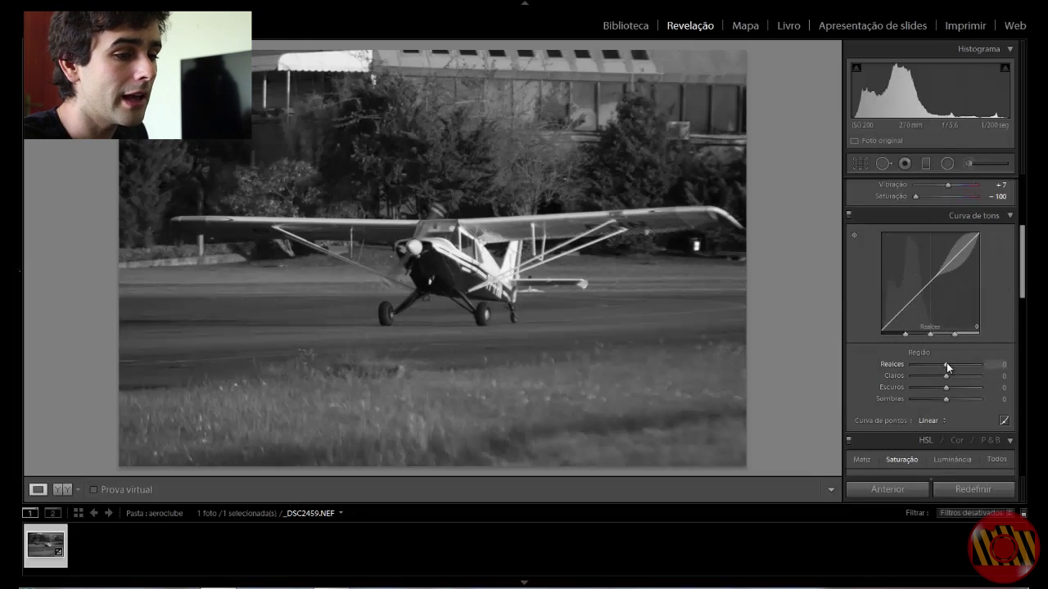
left_click_drag(945, 364, 941, 364)
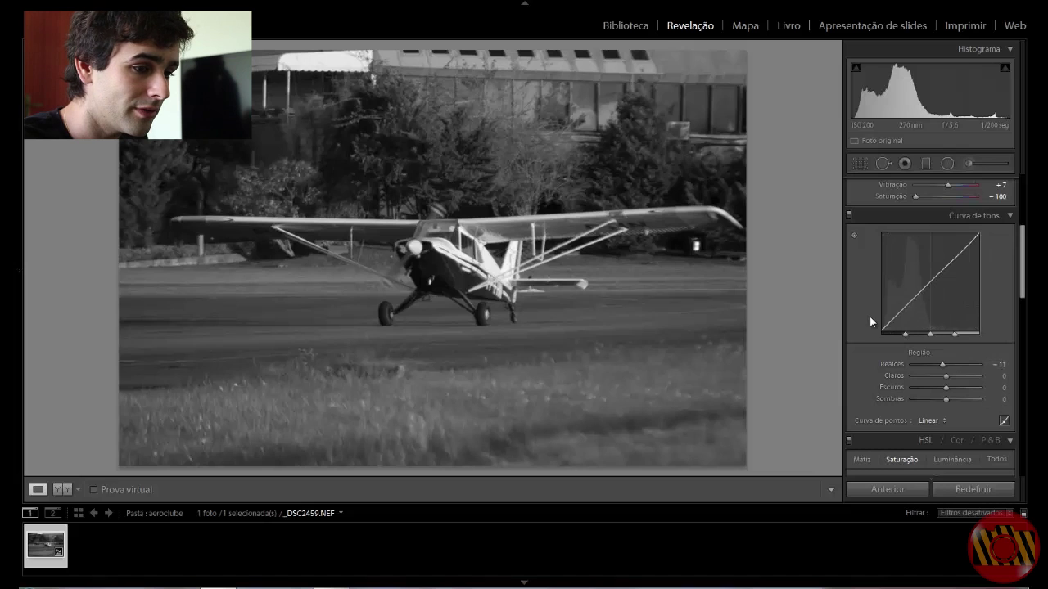
left_click_drag(942, 364, 916, 363)
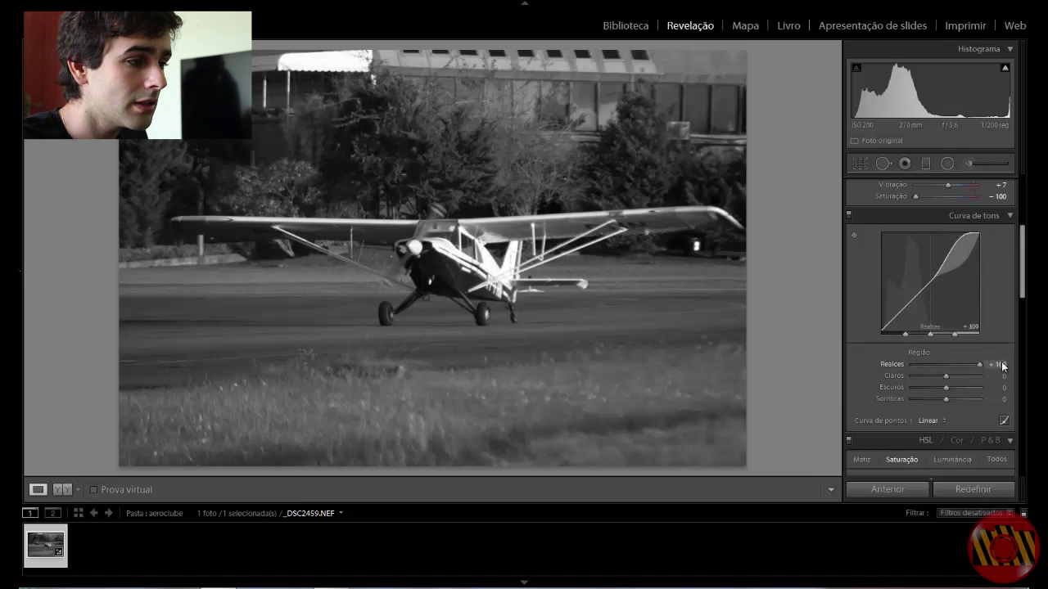
Reset all develop settings and the tone curve so the photo returns to colour
left_click(971, 489)
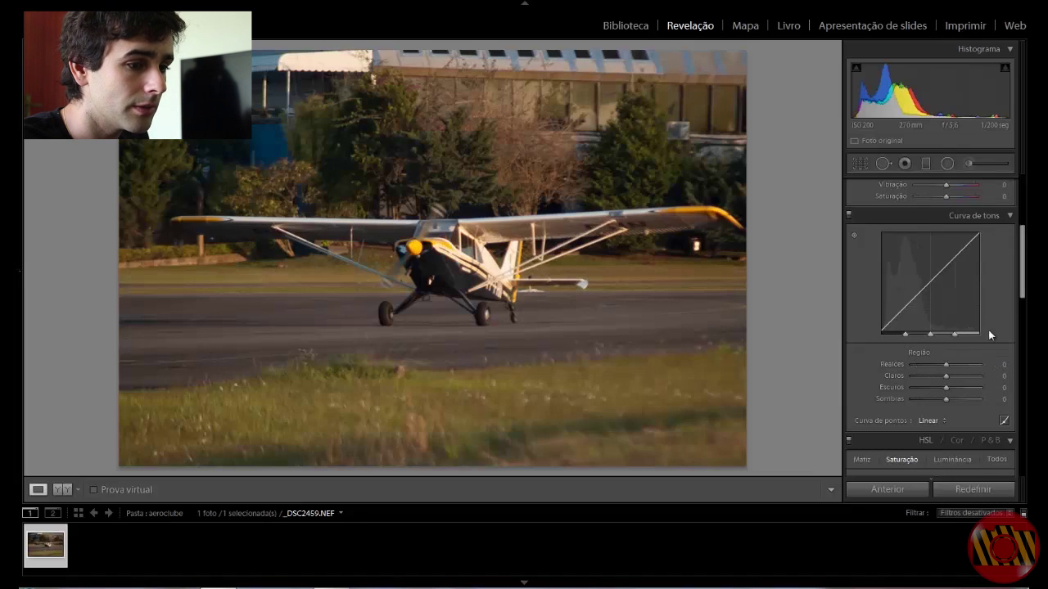
mouse_move(945, 364)
left_mouse_down()
mouse_move(976, 365)
mouse_move(902, 361)
mouse_move(973, 362)
mouse_move(911, 360)
mouse_move(948, 362)
mouse_move(922, 379)
mouse_move(958, 379)
mouse_move(915, 379)
mouse_move(959, 381)
mouse_move(924, 379)
mouse_move(955, 379)
mouse_move(923, 390)
mouse_move(963, 388)
mouse_move(919, 390)
mouse_move(954, 390)
mouse_move(920, 390)
mouse_move(949, 390)
mouse_move(938, 400)
mouse_move(892, 394)
mouse_move(994, 400)
mouse_move(925, 394)
left_mouse_up()
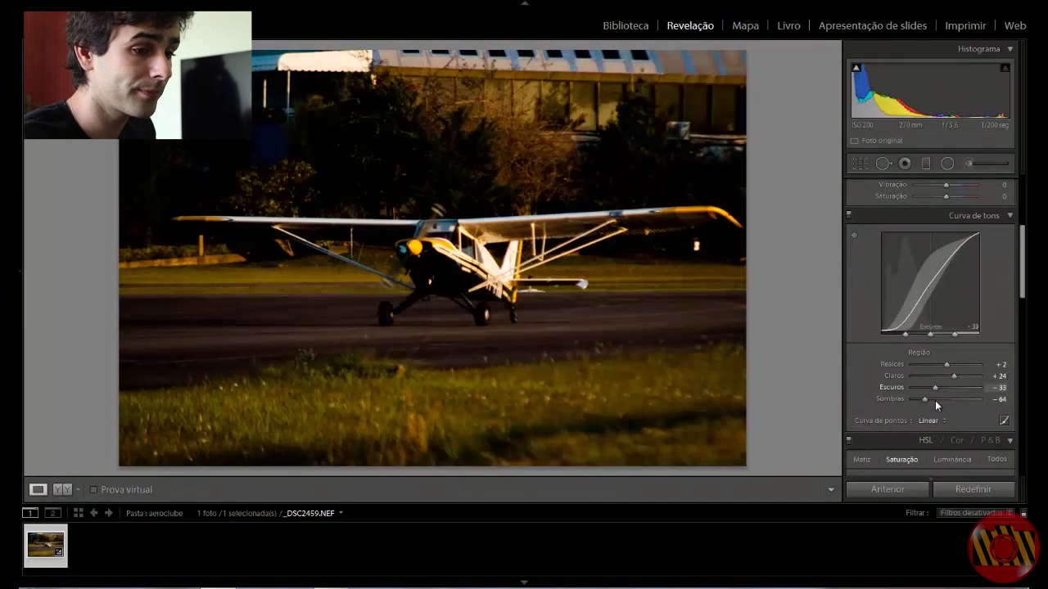
left_click(973, 489)
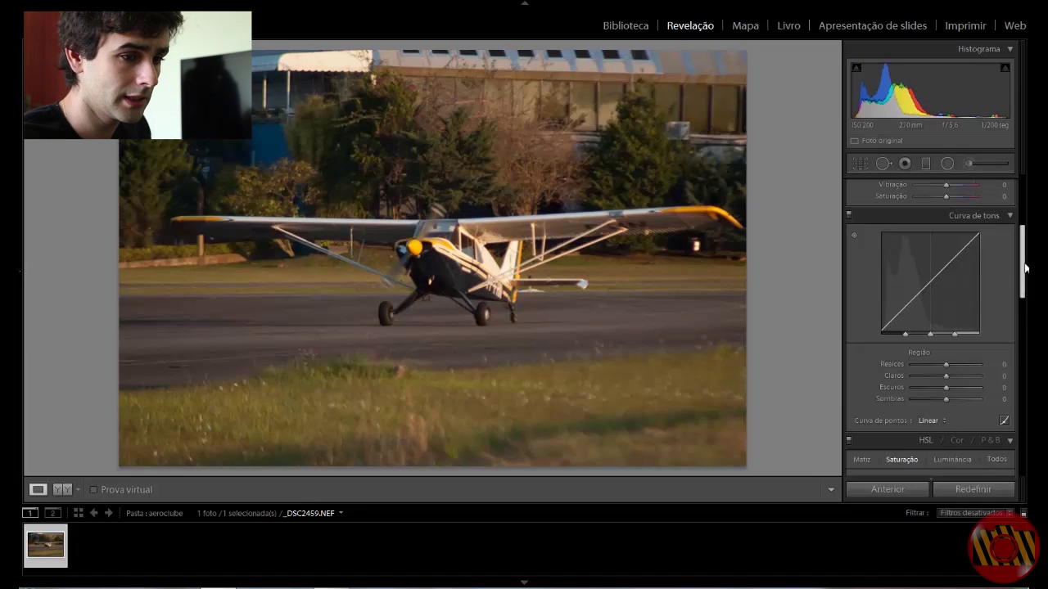
left_click_drag(1024, 268, 1021, 310)
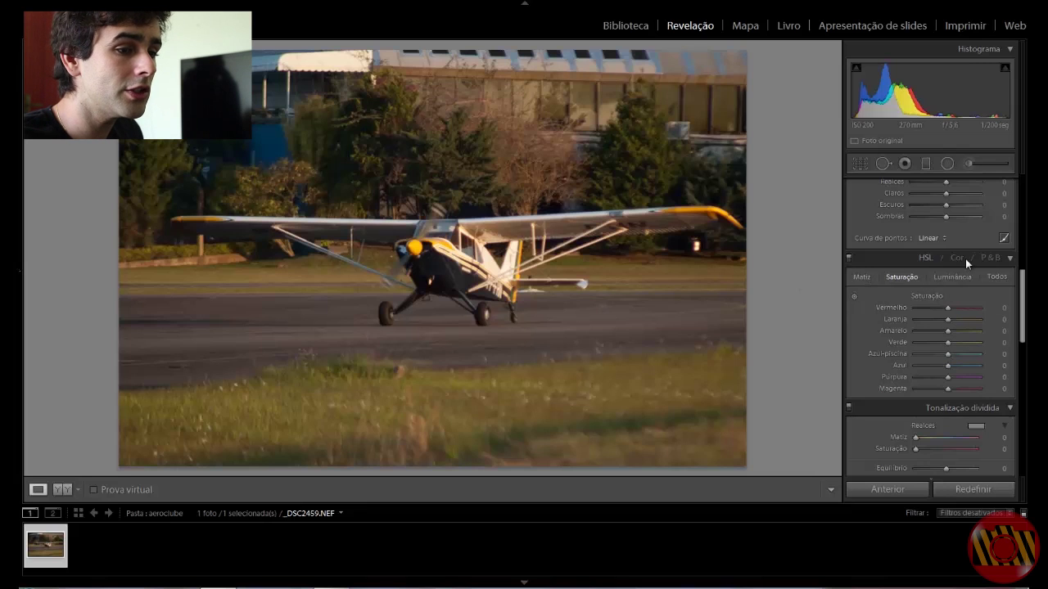
left_click(926, 257)
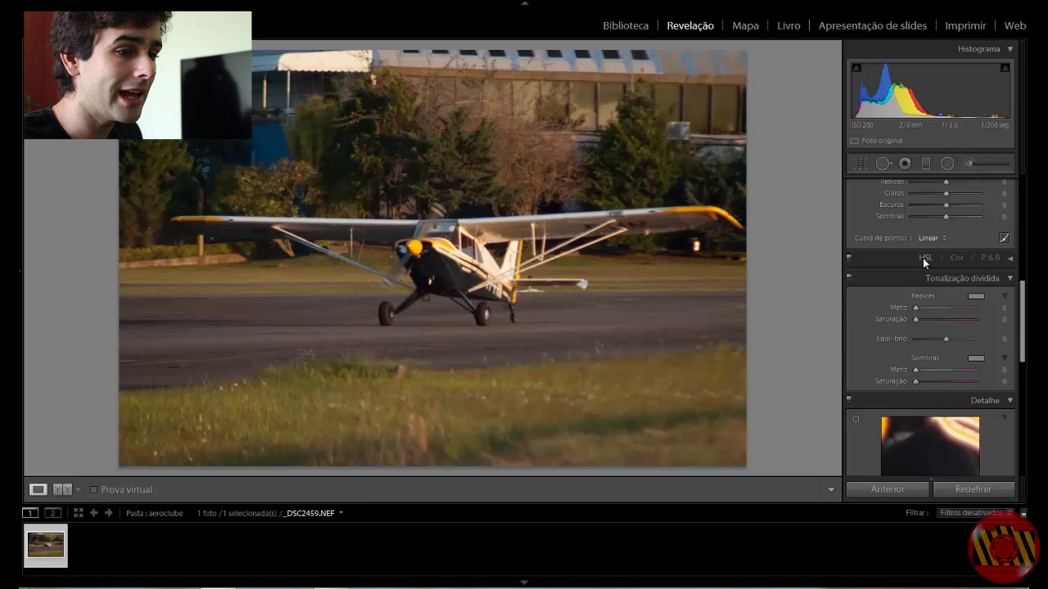
left_click(923, 258)
left_click(956, 257)
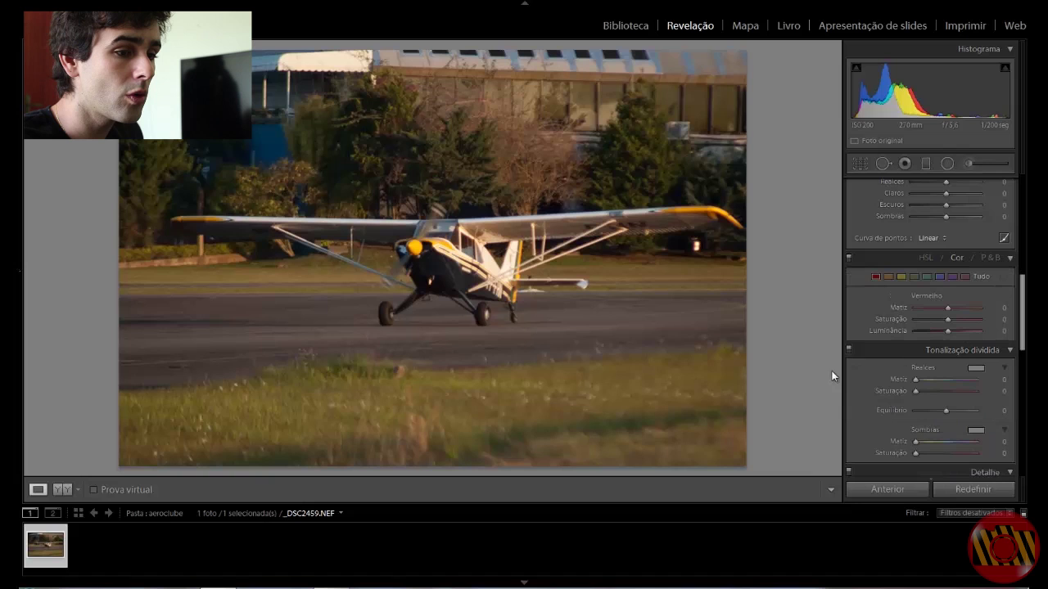
left_click(986, 258)
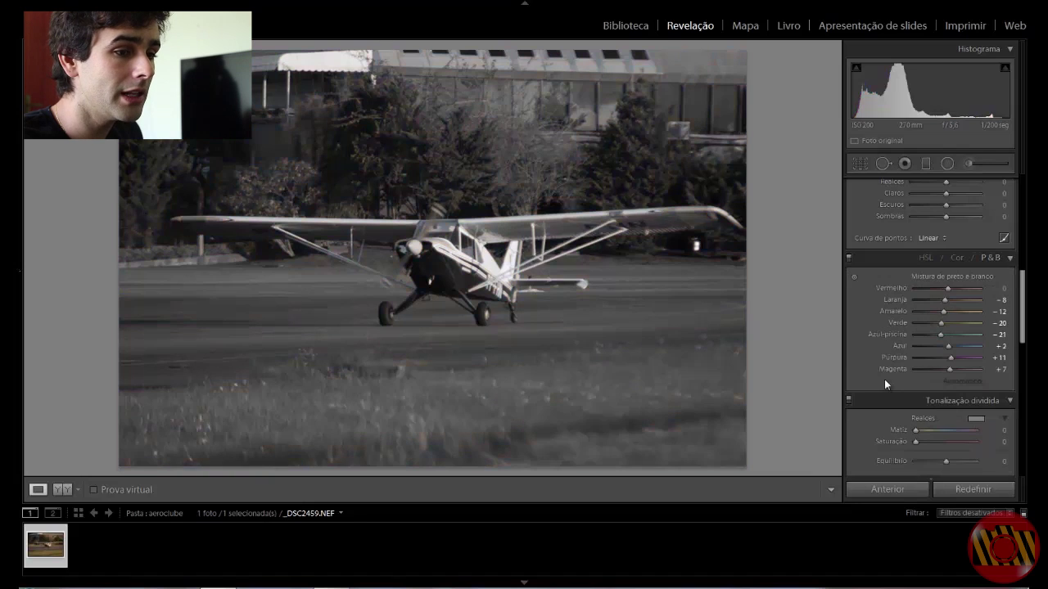
left_click(926, 257)
left_click(952, 257)
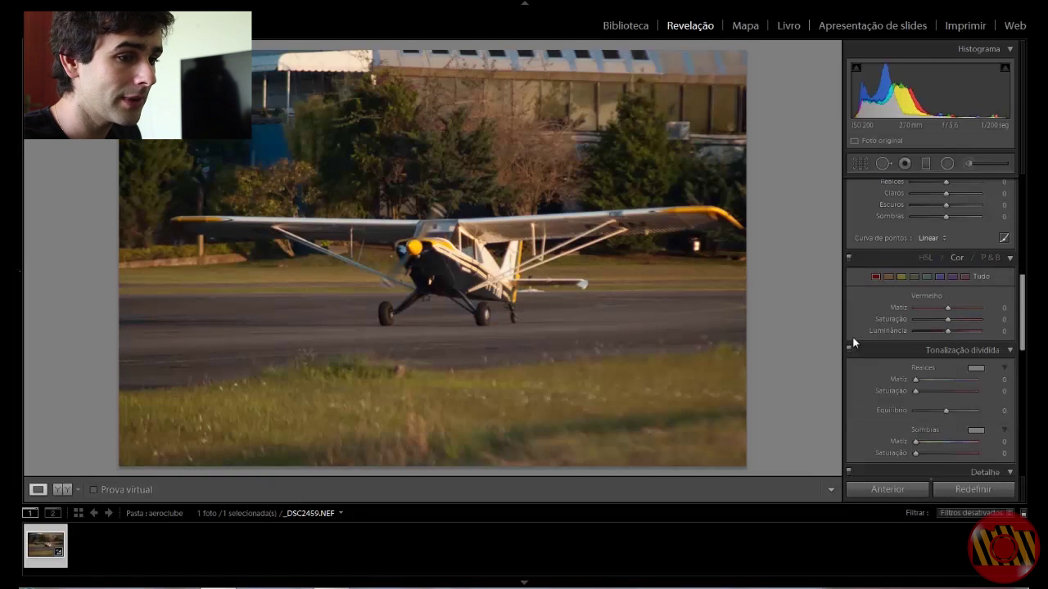
left_click(923, 257)
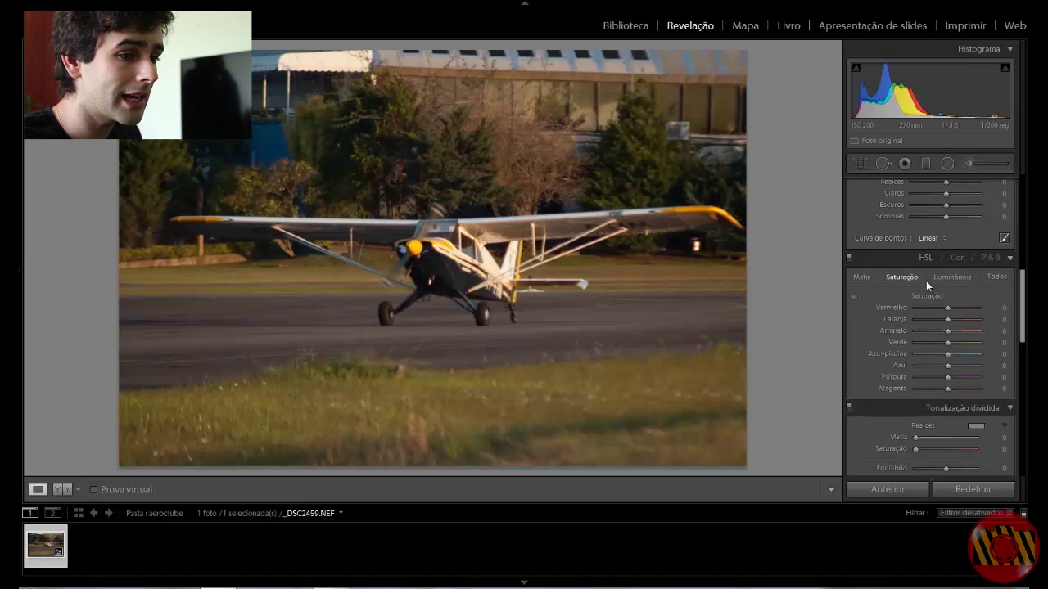
left_click(866, 277)
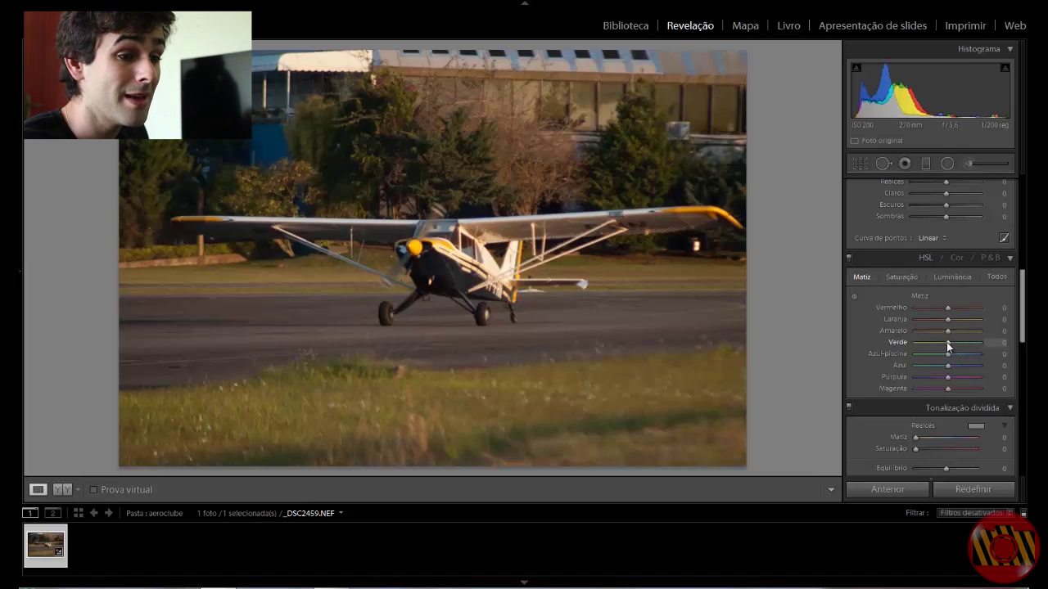
Try green hue 100 and aqua hue shifts, then reset all HSL hues to zero
left_click_drag(947, 343, 988, 343)
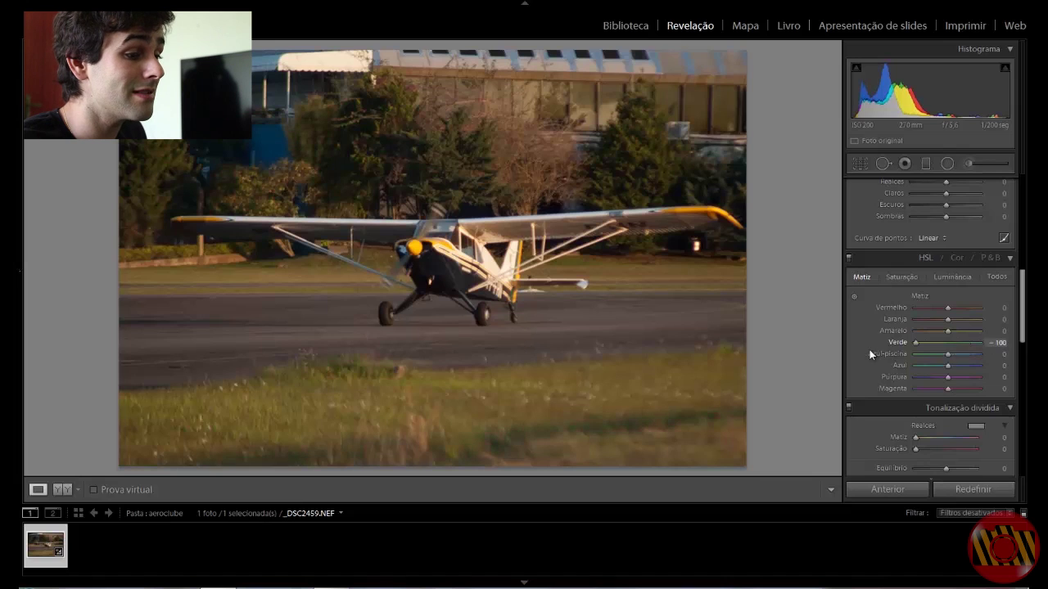
type("100")
key("Return")
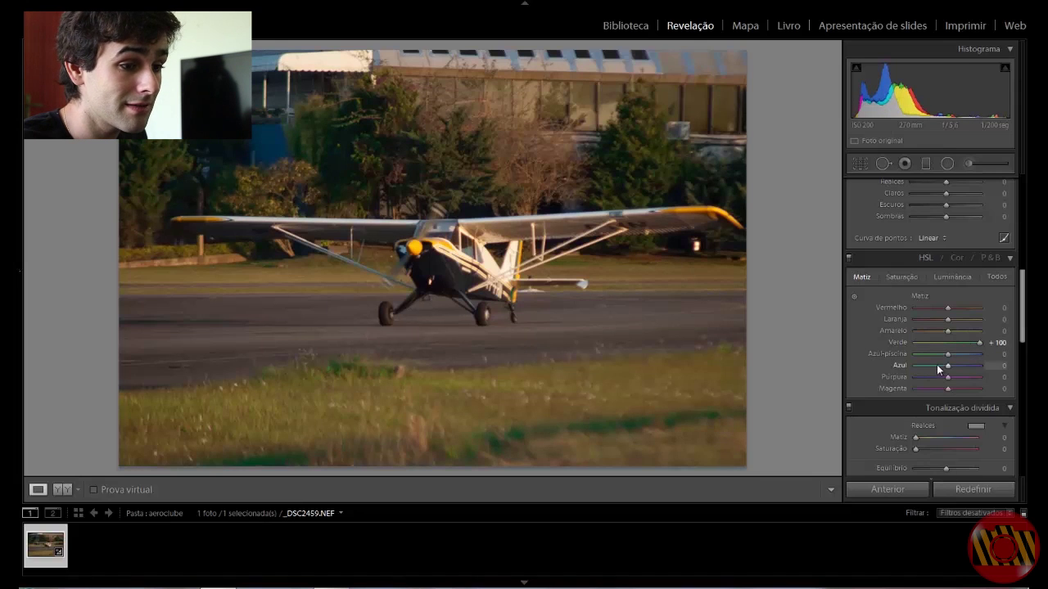
mouse_move(947, 354)
left_mouse_down()
mouse_move(892, 355)
mouse_move(968, 358)
mouse_move(879, 331)
mouse_move(997, 345)
mouse_move(893, 338)
mouse_move(992, 334)
mouse_move(900, 339)
mouse_move(950, 333)
left_mouse_up()
left_click(982, 331)
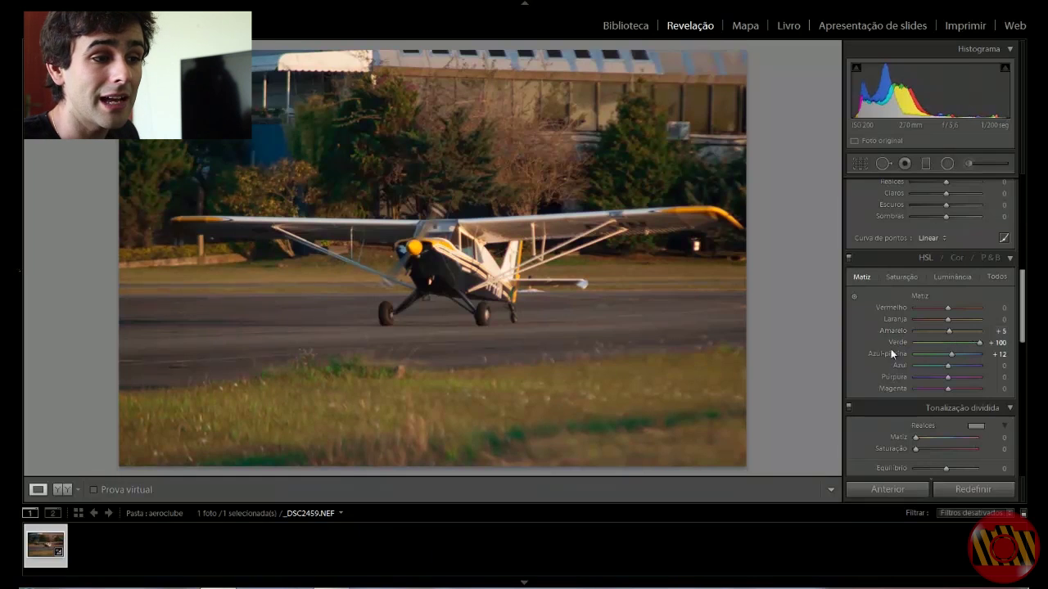
left_click(975, 491)
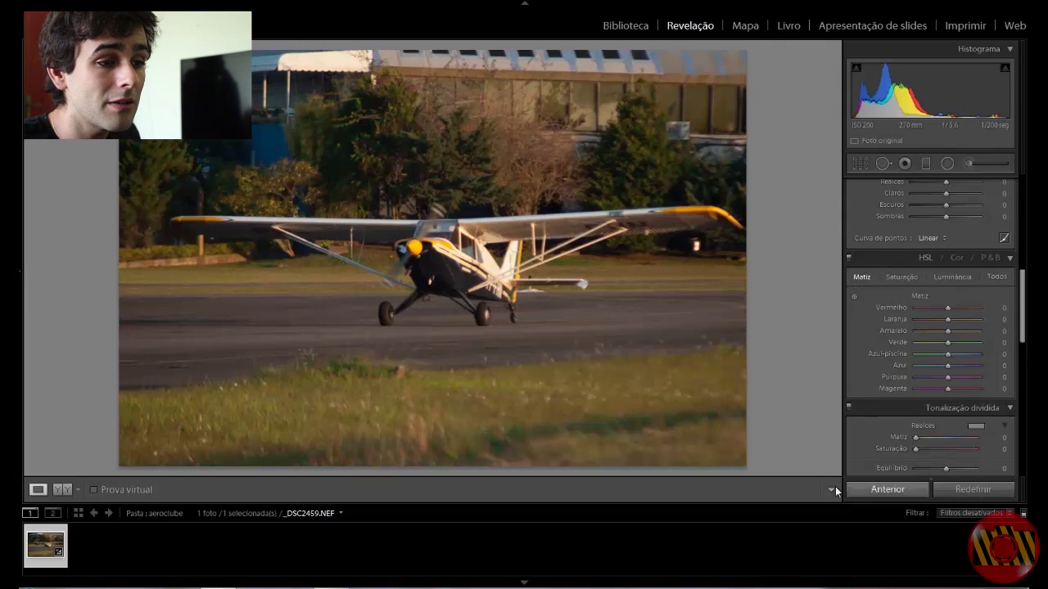
Test green and yellow HSL saturation, returning green saturation to zero
left_click(909, 274)
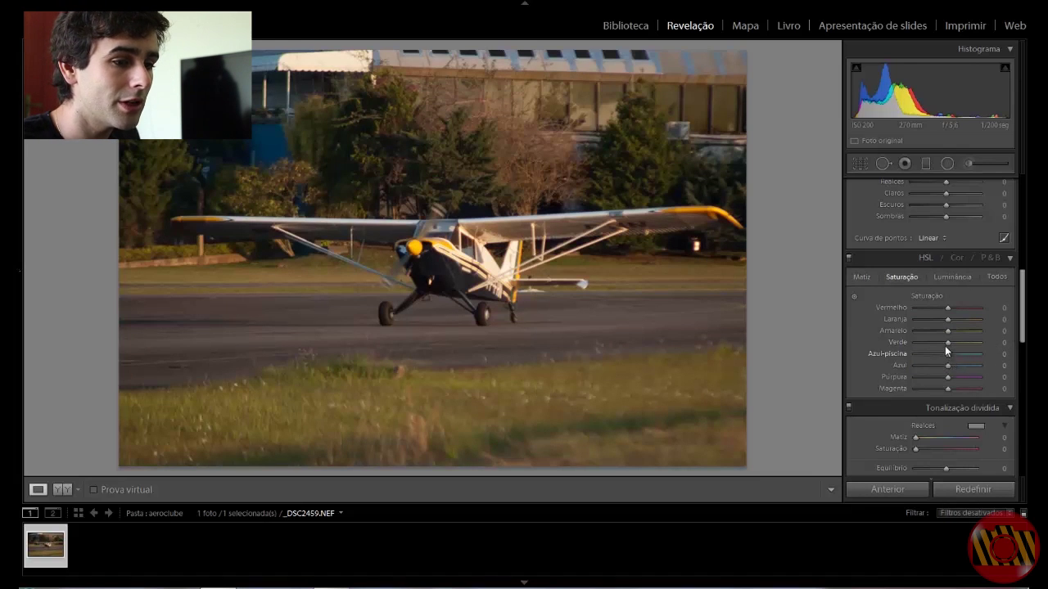
left_click_drag(961, 342, 1025, 351)
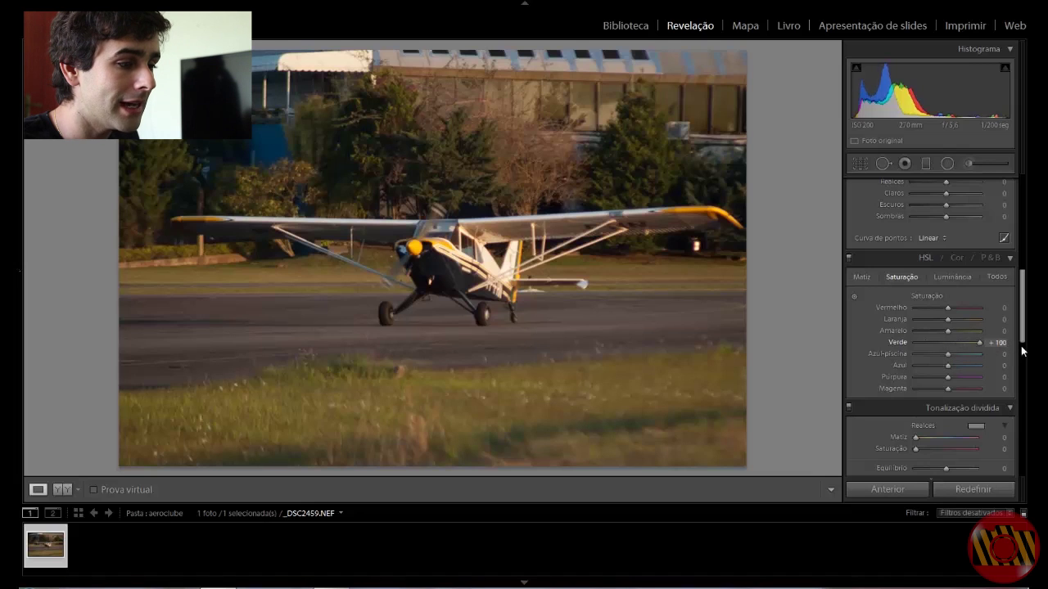
double_click(950, 340)
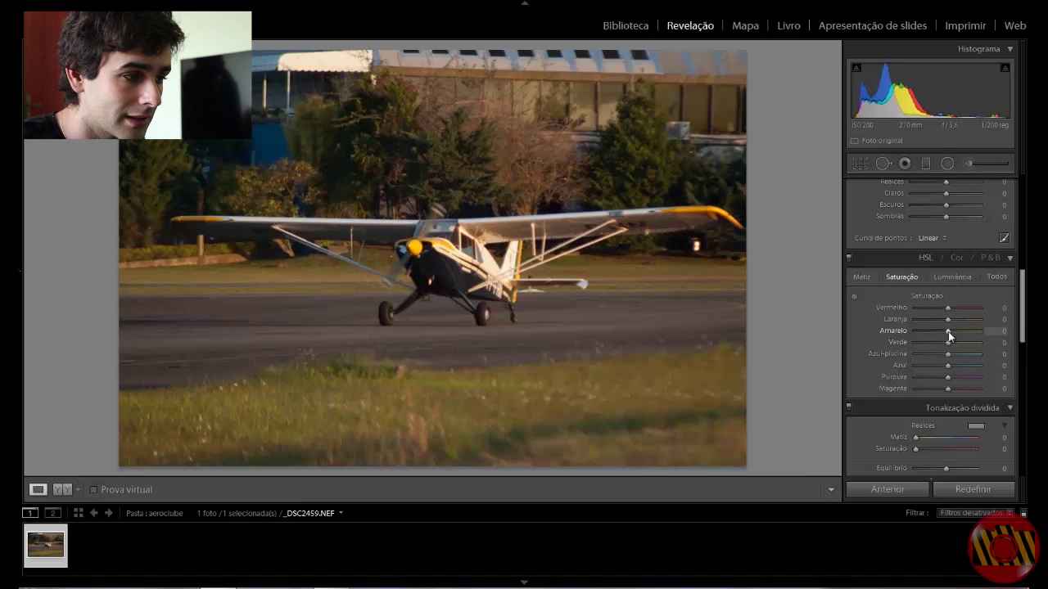
mouse_move(948, 332)
left_mouse_down()
mouse_move(977, 334)
mouse_move(869, 333)
mouse_move(961, 333)
mouse_move(900, 333)
left_mouse_up()
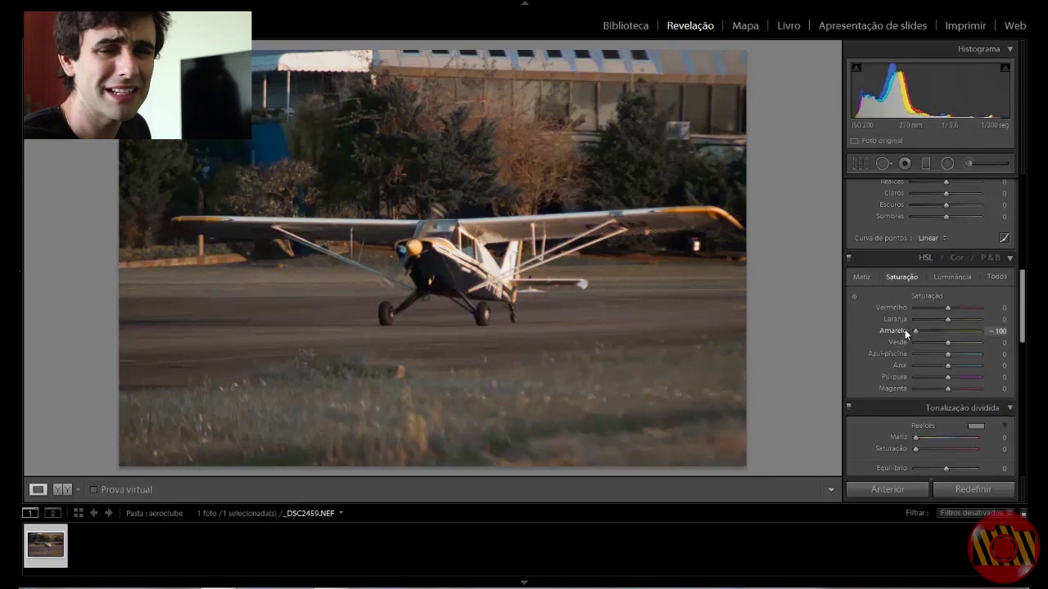
mouse_move(904, 329)
left_mouse_down()
mouse_move(983, 338)
mouse_move(904, 338)
mouse_move(927, 343)
left_mouse_up()
Reset yellow saturation to 0 and set orange saturation to +9
left_click(948, 339)
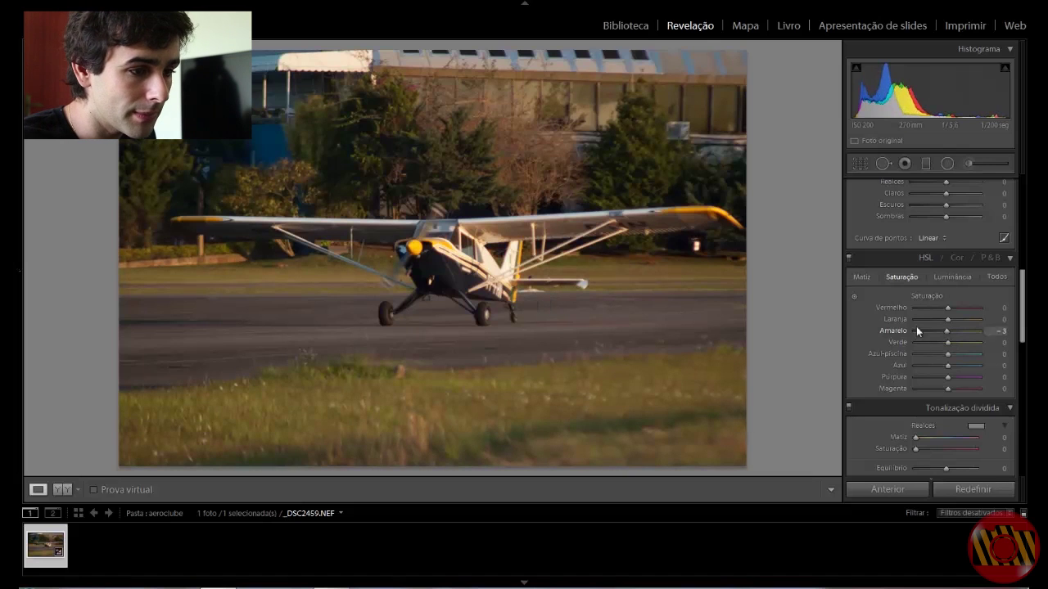
mouse_move(947, 334)
left_mouse_down()
mouse_move(973, 335)
mouse_move(875, 333)
mouse_move(942, 337)
left_mouse_up()
double_click(950, 334)
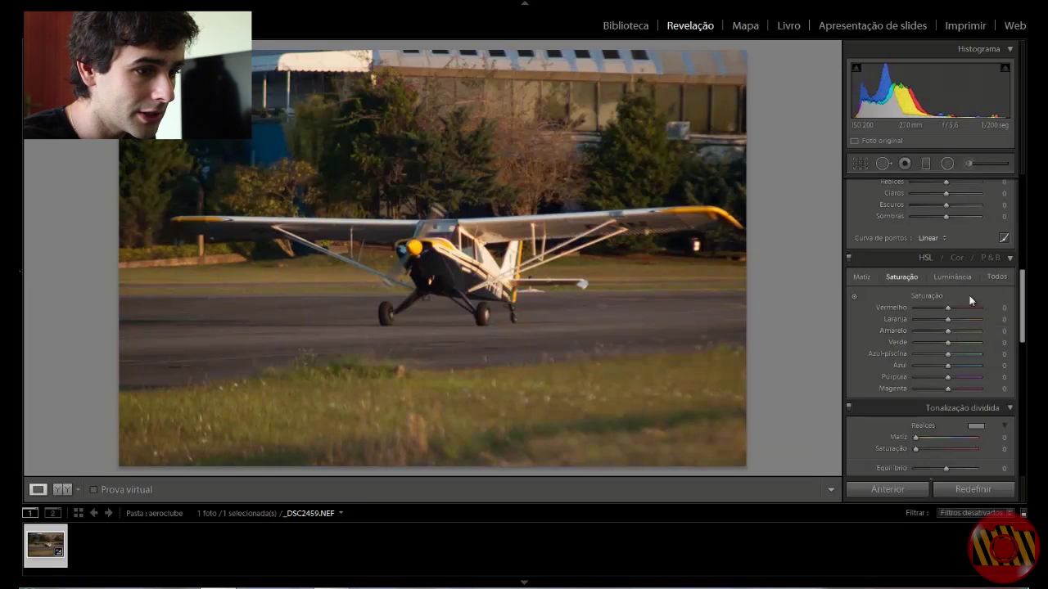
left_click_drag(913, 320, 1000, 326)
mouse_move(935, 319)
left_mouse_down()
mouse_move(902, 317)
mouse_move(955, 318)
left_mouse_up()
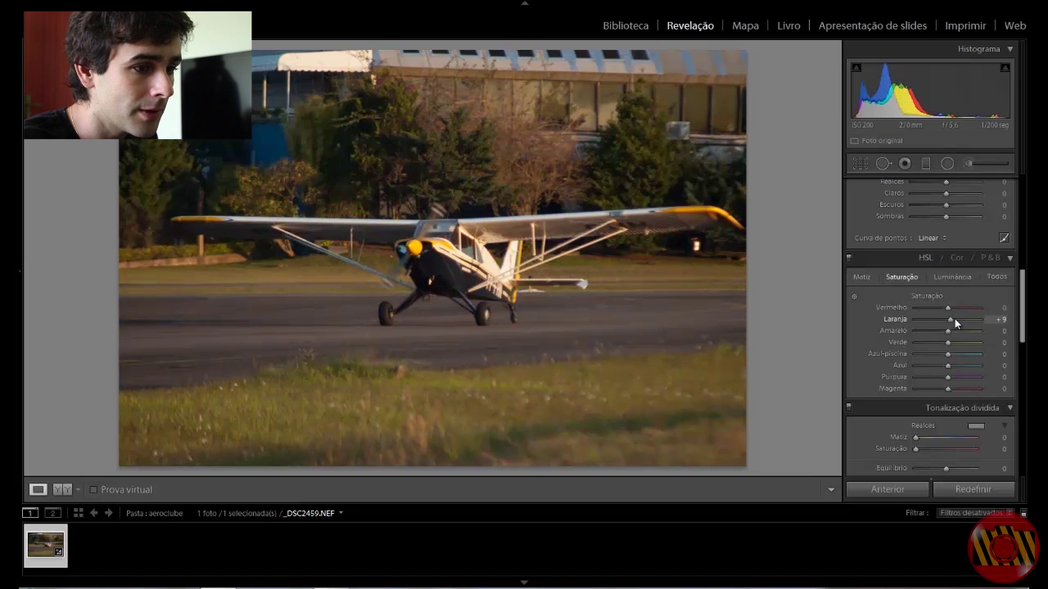
In HSL Luminance, reset green to zero and try brightening the yellows
left_click(947, 277)
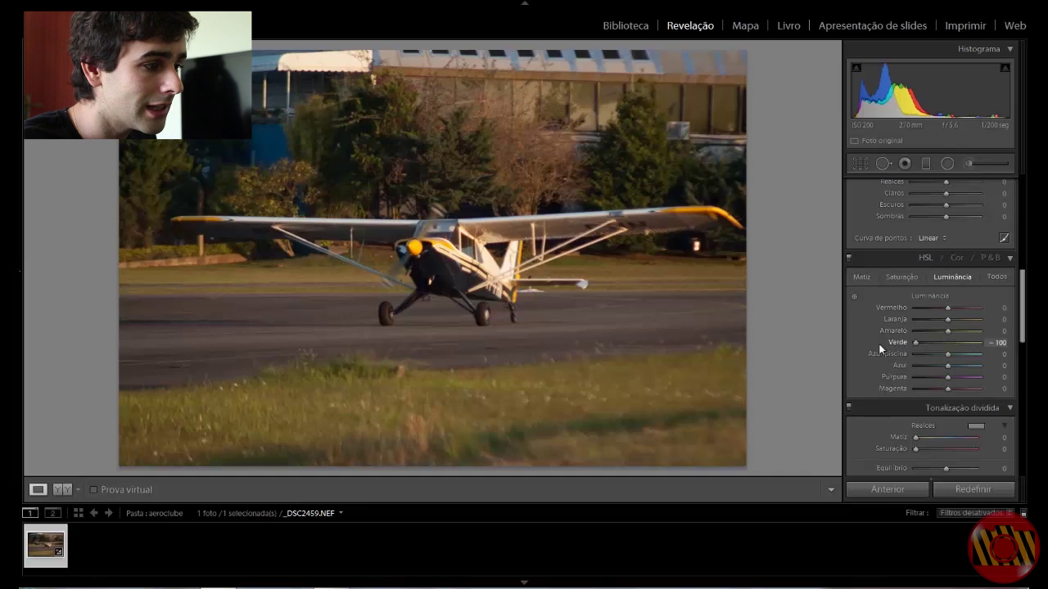
double_click(947, 346)
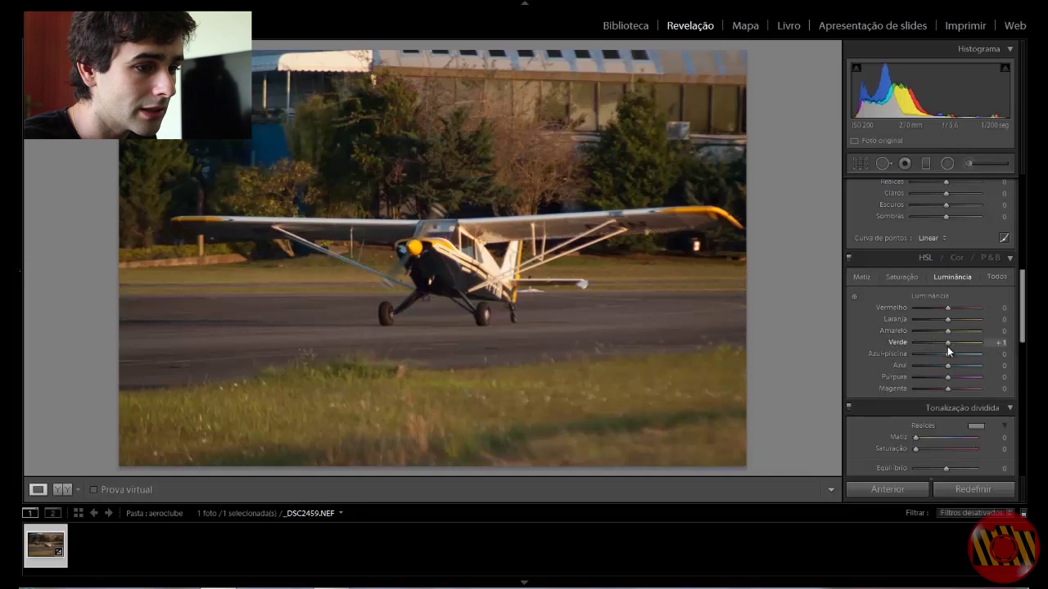
mouse_move(947, 331)
left_mouse_down()
mouse_move(901, 331)
mouse_move(1000, 337)
mouse_move(880, 336)
mouse_move(950, 336)
left_mouse_up()
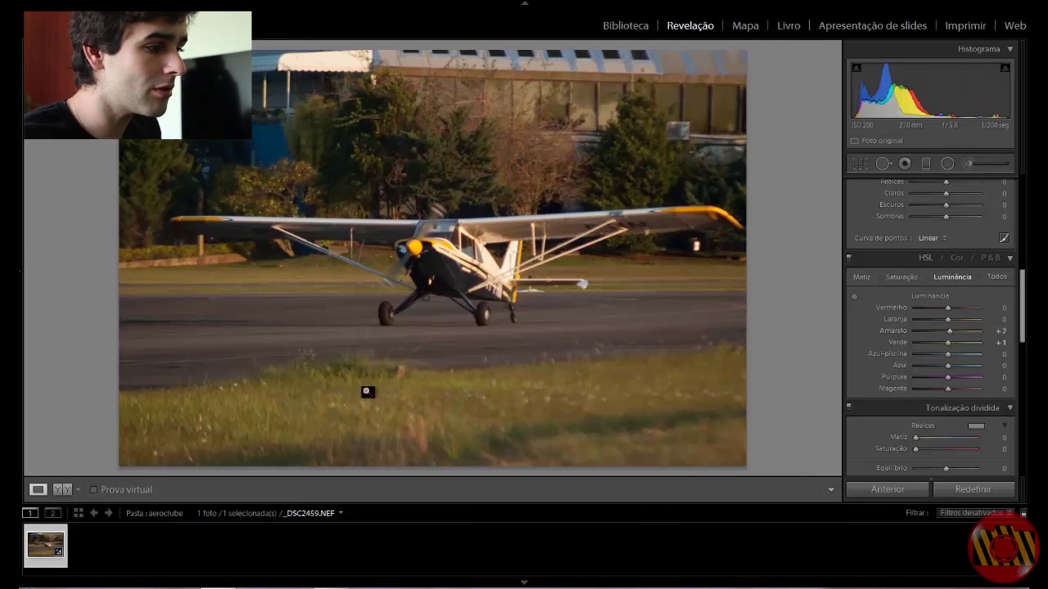
Brighten the plane's orange and yellow tones on-photo, then reset all luminance to 0
left_click(852, 297)
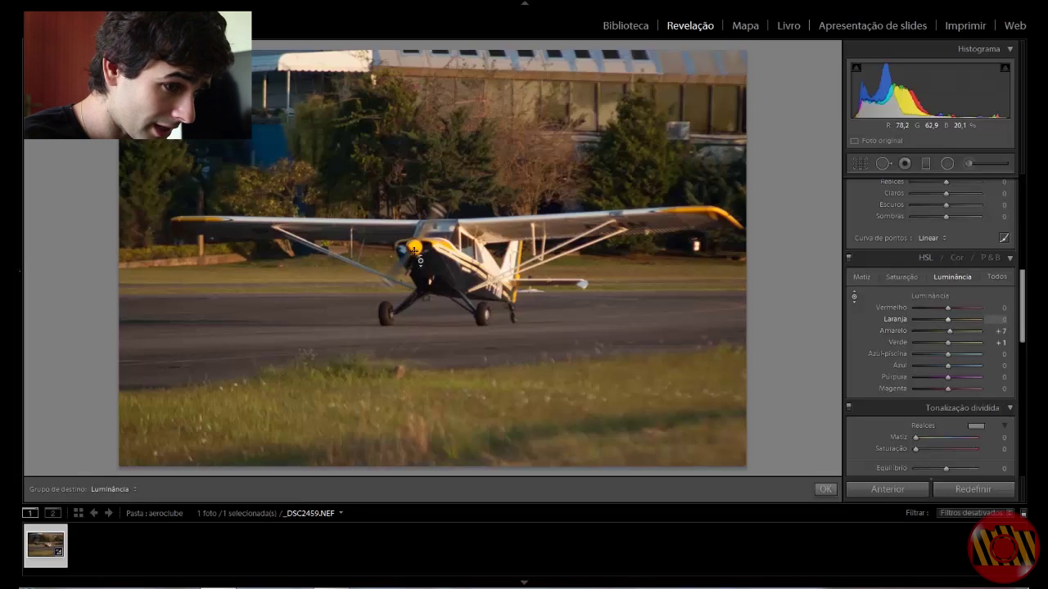
left_click_drag(947, 320, 945, 319)
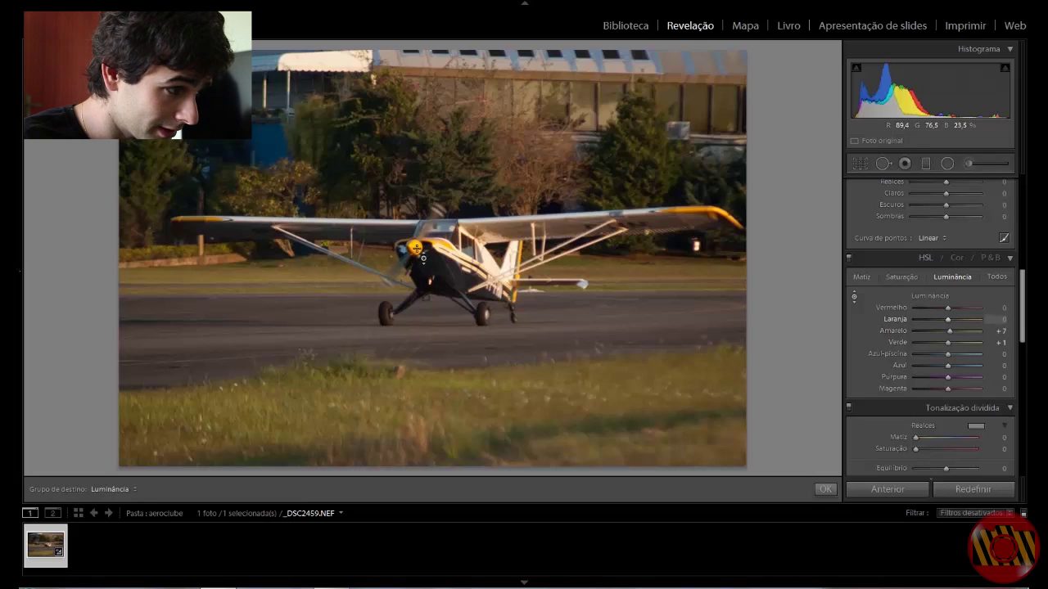
mouse_move(416, 249)
left_mouse_down()
mouse_move(417, 160)
mouse_move(436, 425)
left_mouse_up()
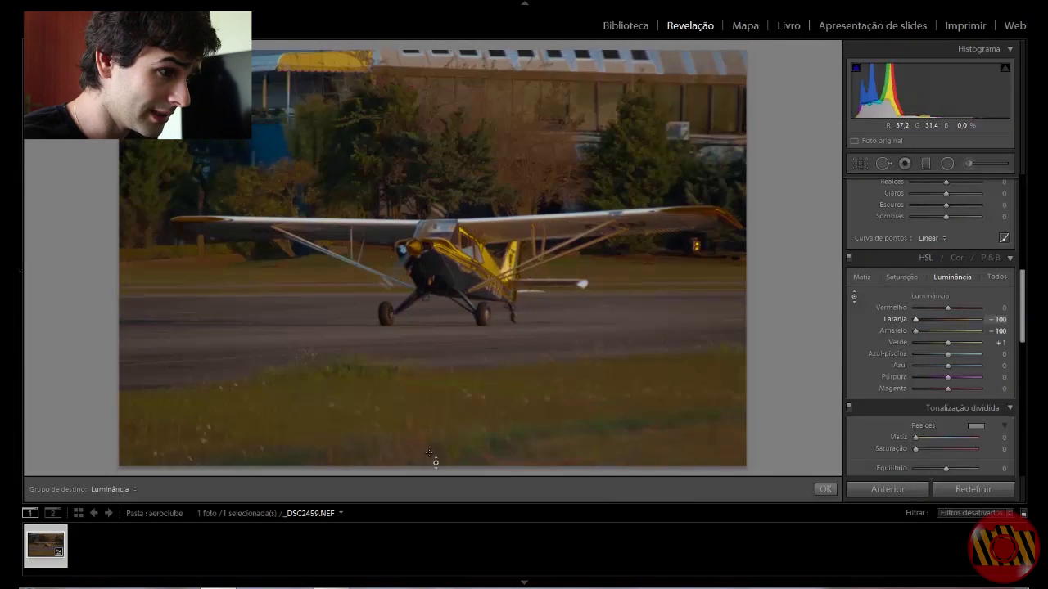
left_click_drag(436, 462, 417, 266)
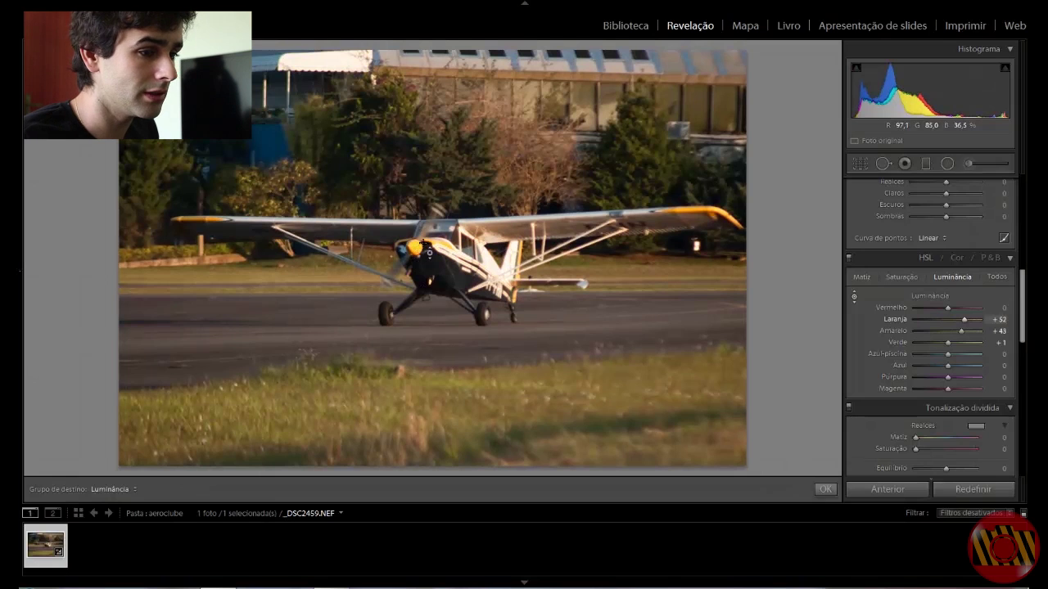
left_click(854, 297)
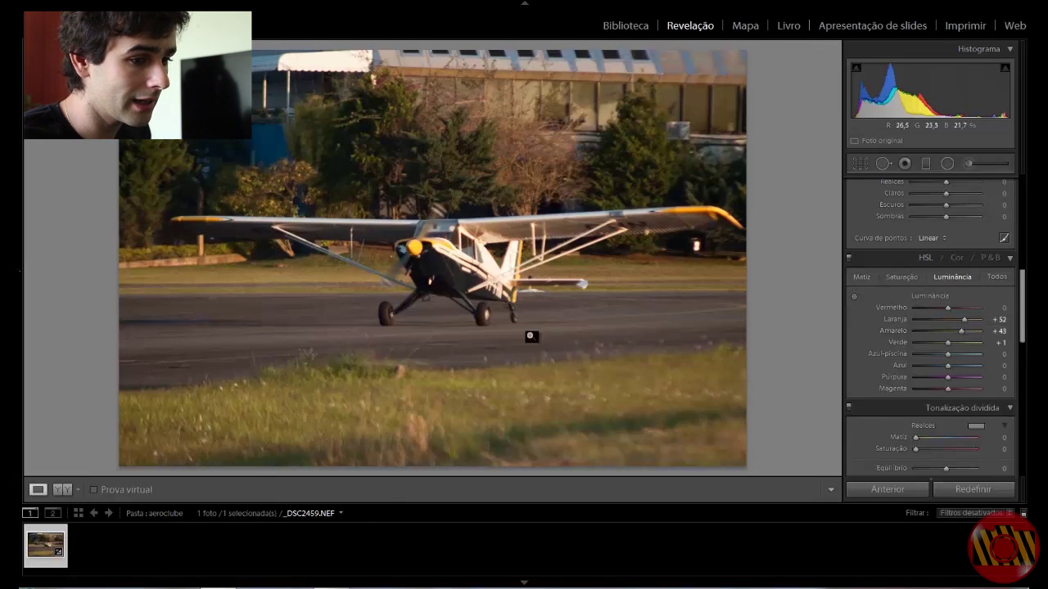
left_click(938, 491)
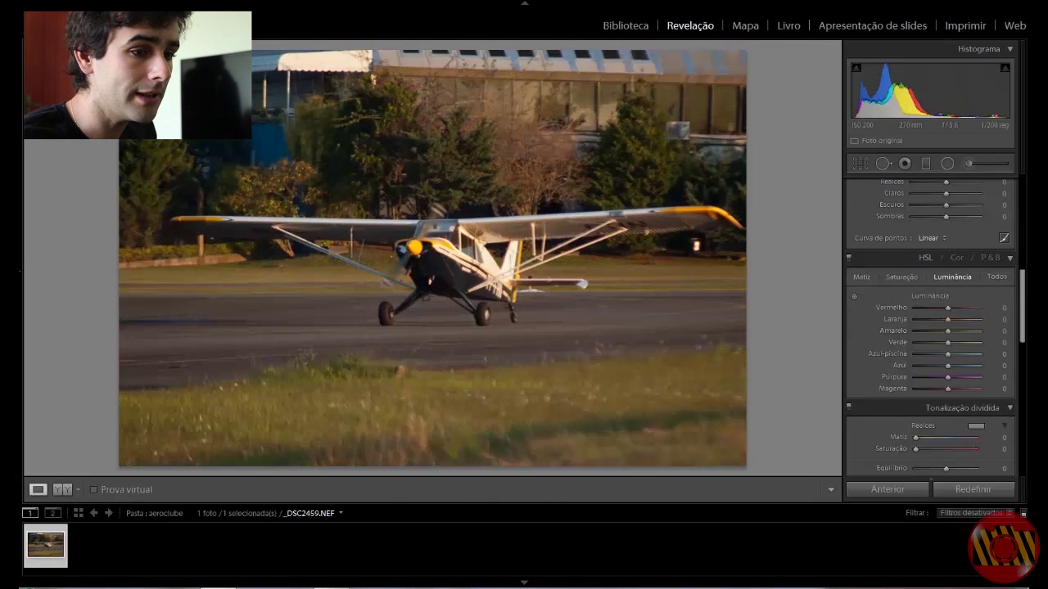
Set Split Toning highlights to hue 55, saturation 42 and shadows to hue 240, saturation 45
scroll(930, 328, "down", 3)
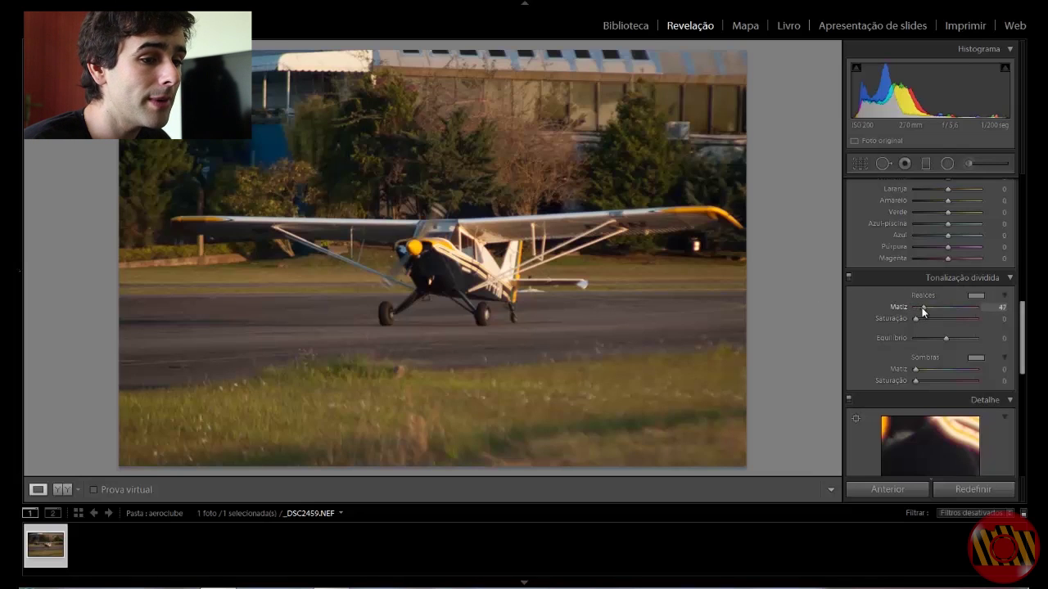
mouse_move(918, 320)
left_mouse_down()
mouse_move(976, 319)
mouse_move(927, 307)
left_mouse_up()
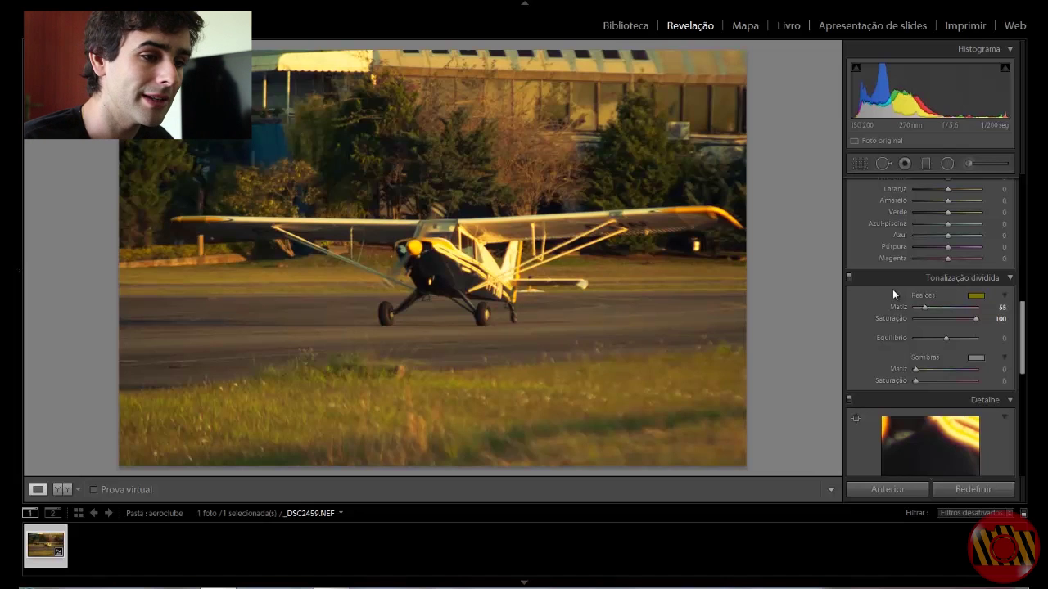
mouse_move(974, 318)
left_mouse_down()
mouse_move(932, 319)
mouse_move(941, 324)
left_mouse_up()
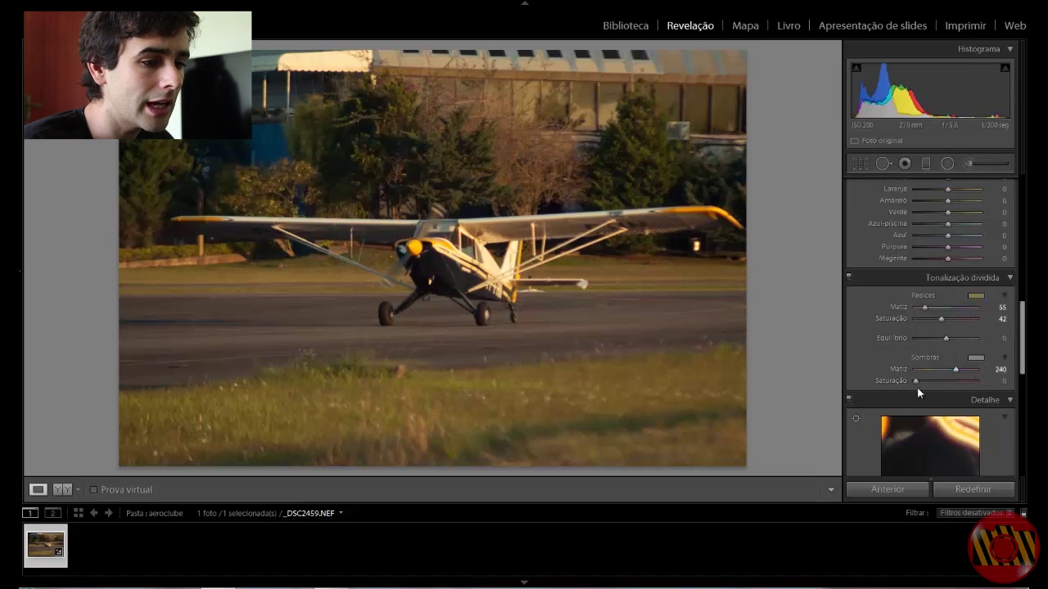
left_click_drag(921, 380, 974, 382)
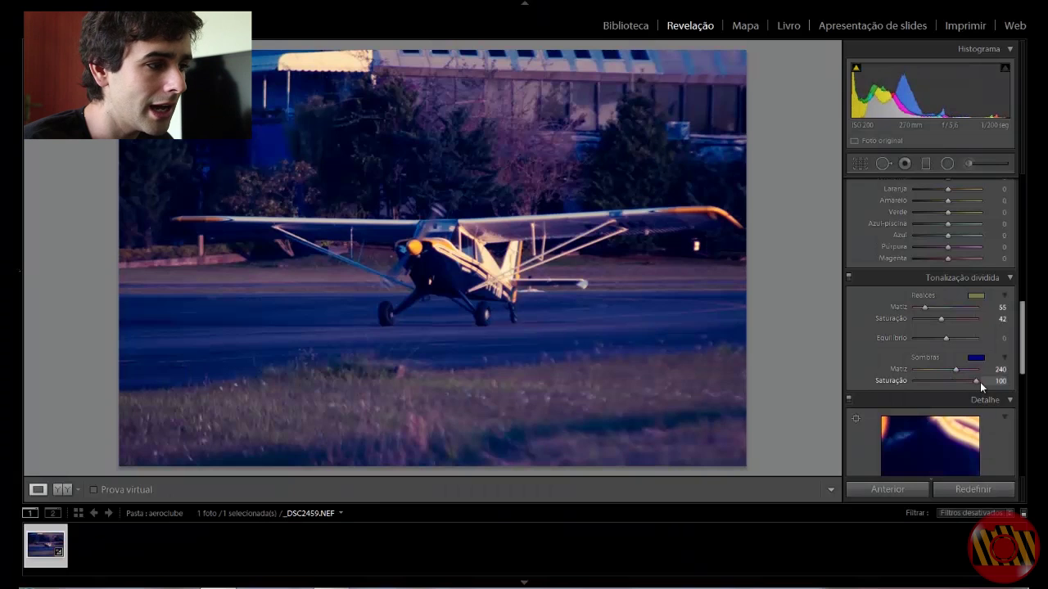
mouse_move(978, 380)
left_mouse_down()
mouse_move(880, 387)
mouse_move(943, 383)
left_mouse_up()
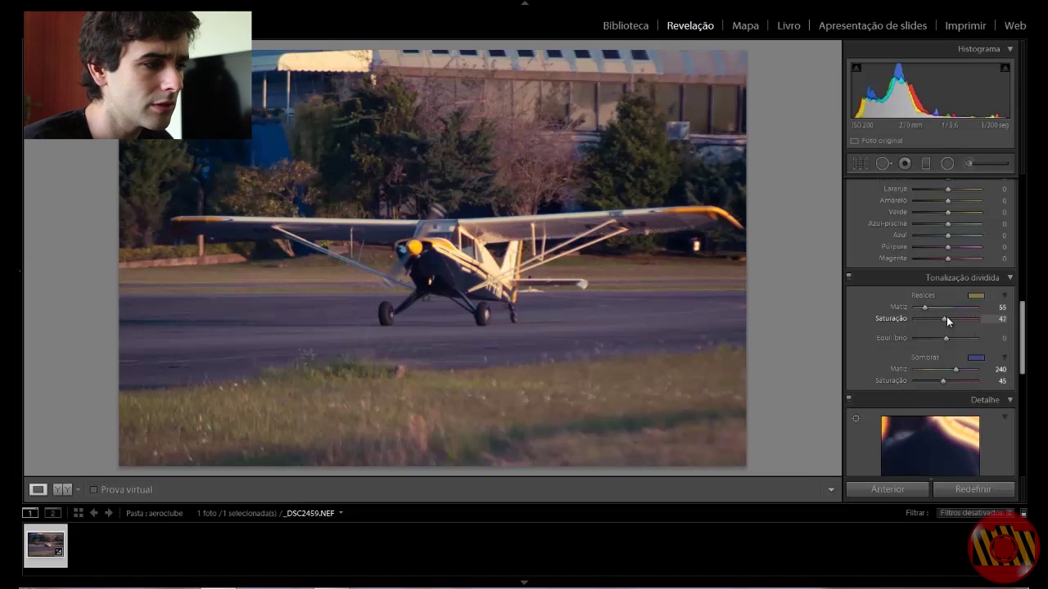
left_click_drag(947, 317, 944, 321)
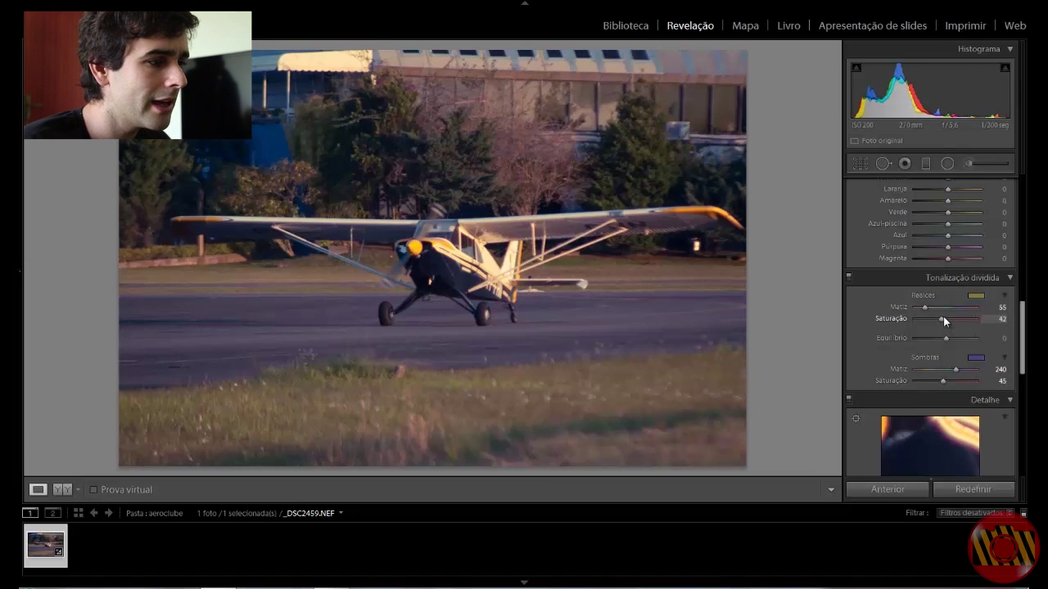
Compare Before/After and try the Split Toning Balance, then reset all split toning to 0
key("y")
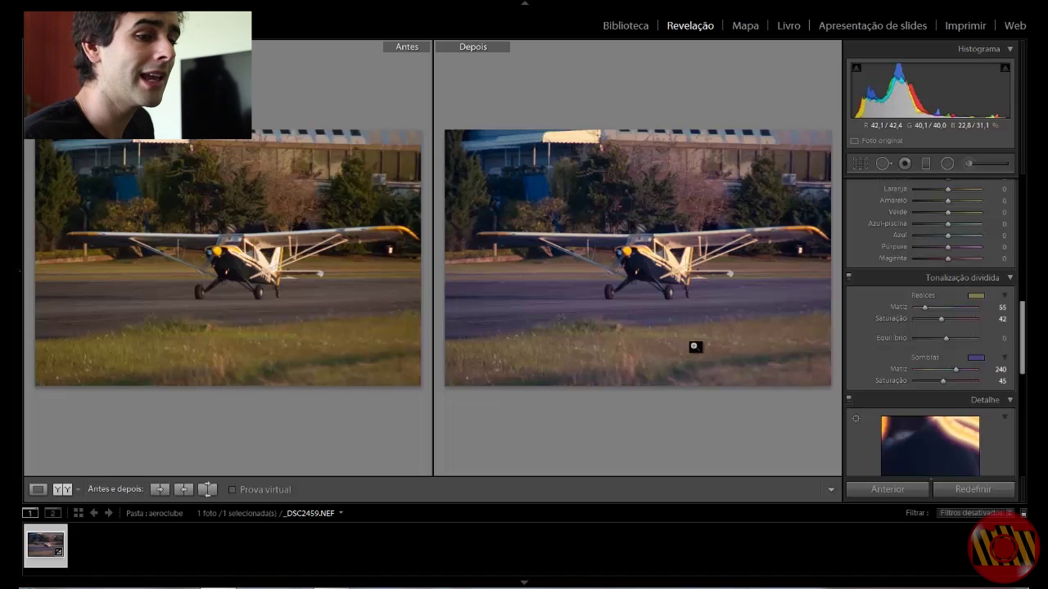
left_click_drag(945, 340, 915, 342)
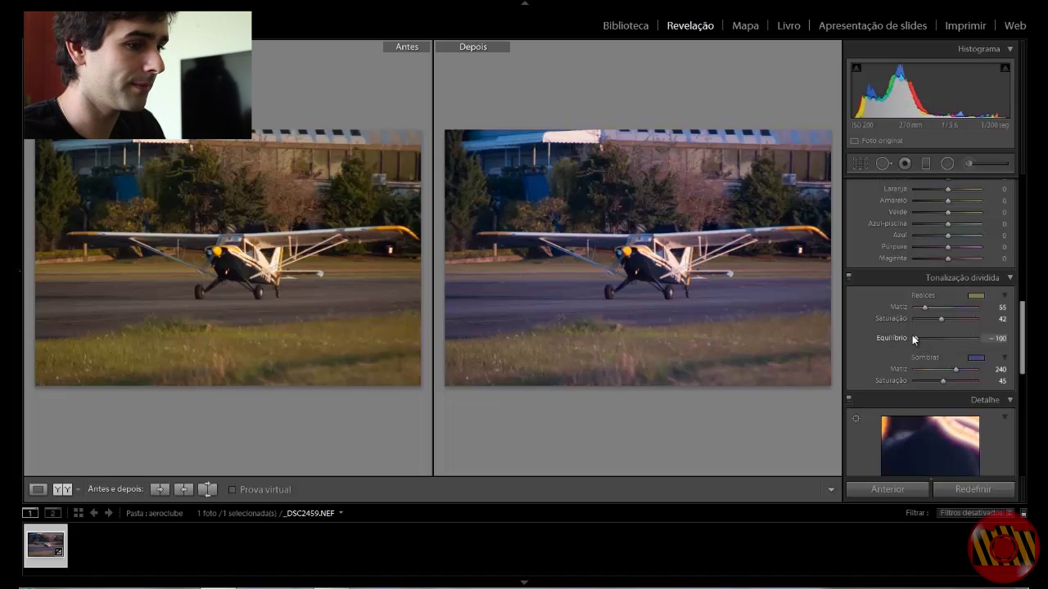
key("y")
mouse_move(916, 338)
left_mouse_down()
mouse_move(997, 341)
mouse_move(873, 332)
left_mouse_up()
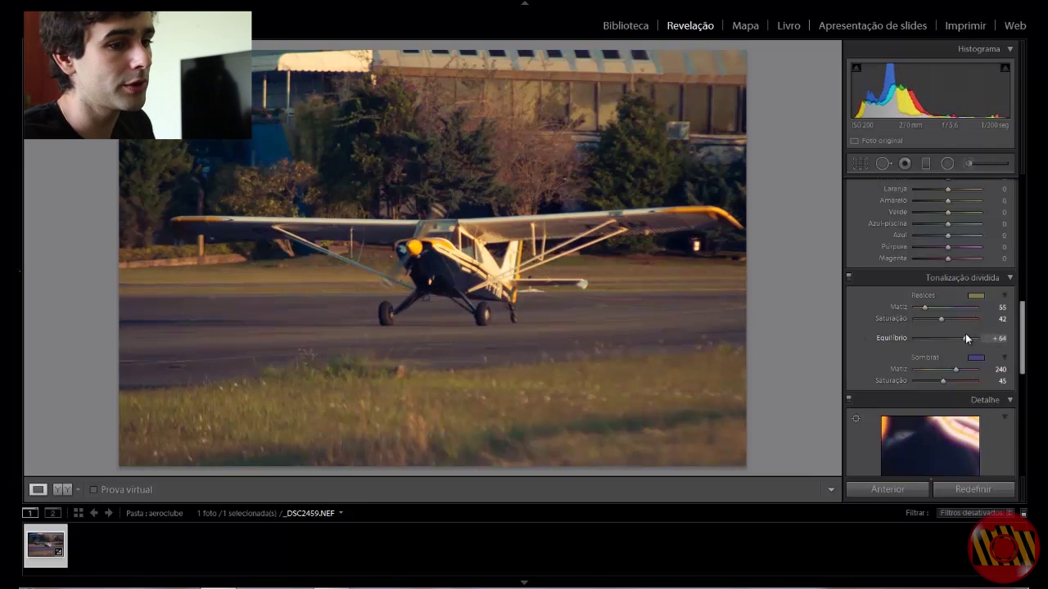
mouse_move(965, 333)
left_mouse_down()
mouse_move(917, 340)
mouse_move(944, 338)
mouse_move(954, 307)
mouse_move(969, 309)
mouse_move(942, 309)
left_mouse_up()
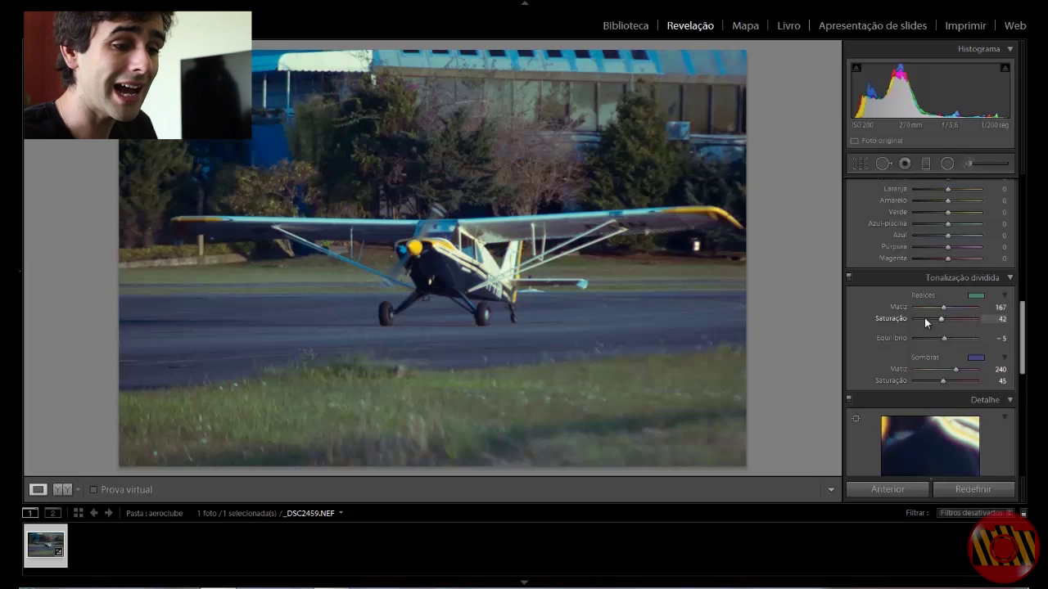
left_click(972, 489)
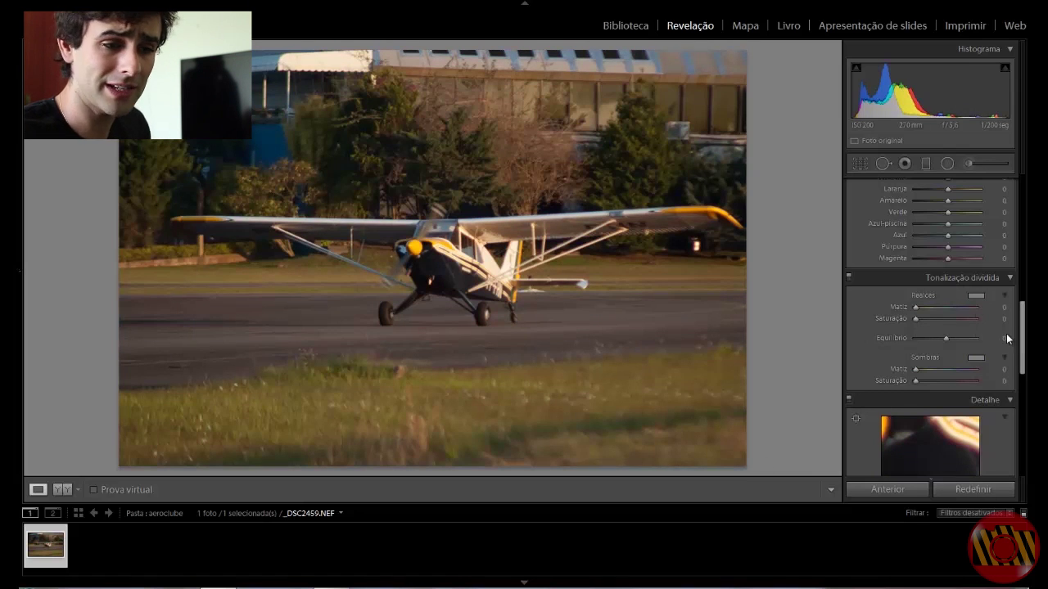
Pan the Detail preview onto the yellow propeller spinner with sharpening Amount at 150
scroll(1015, 322, "down", 3)
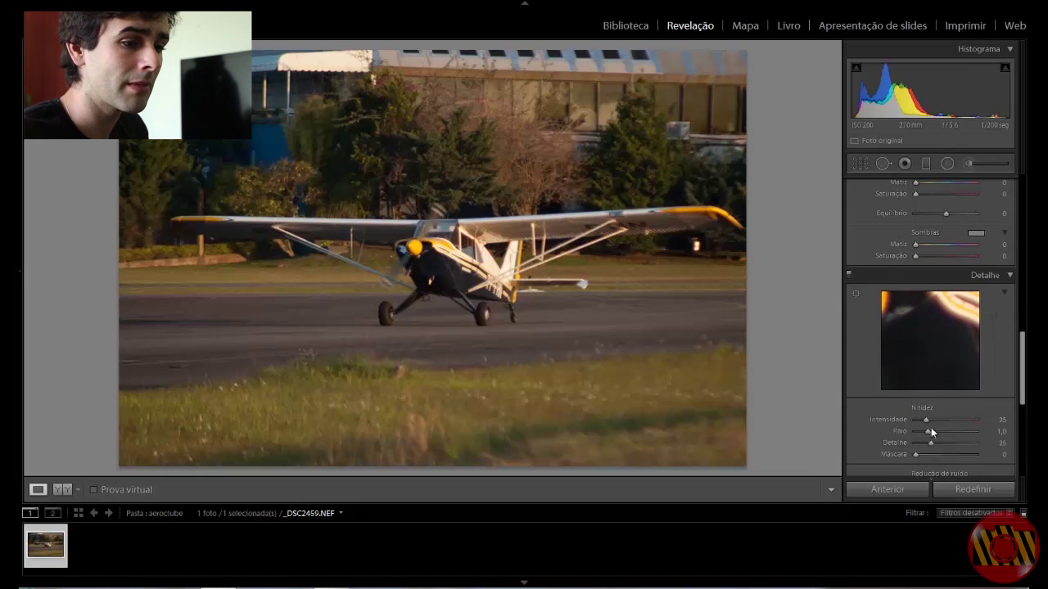
left_click_drag(923, 334, 960, 338)
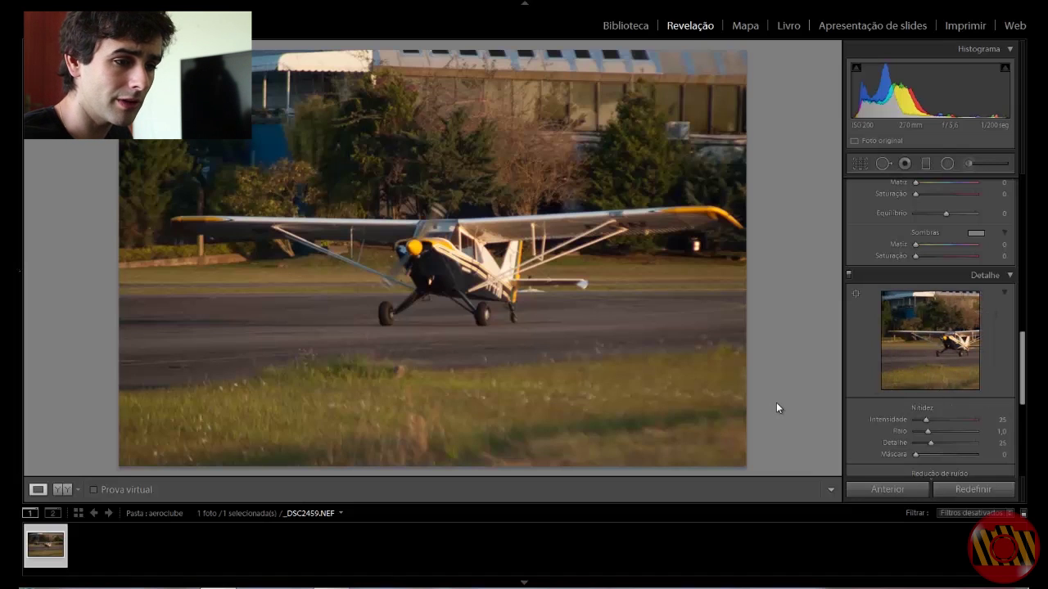
mouse_move(959, 342)
left_mouse_down()
mouse_move(967, 315)
mouse_move(935, 347)
left_mouse_up()
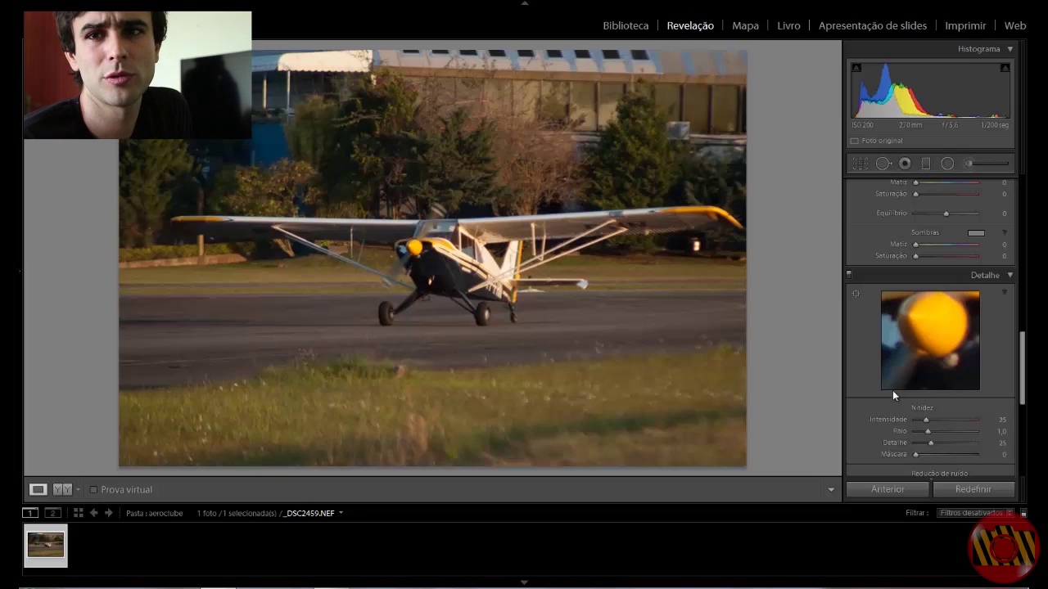
left_click_drag(918, 329, 920, 349)
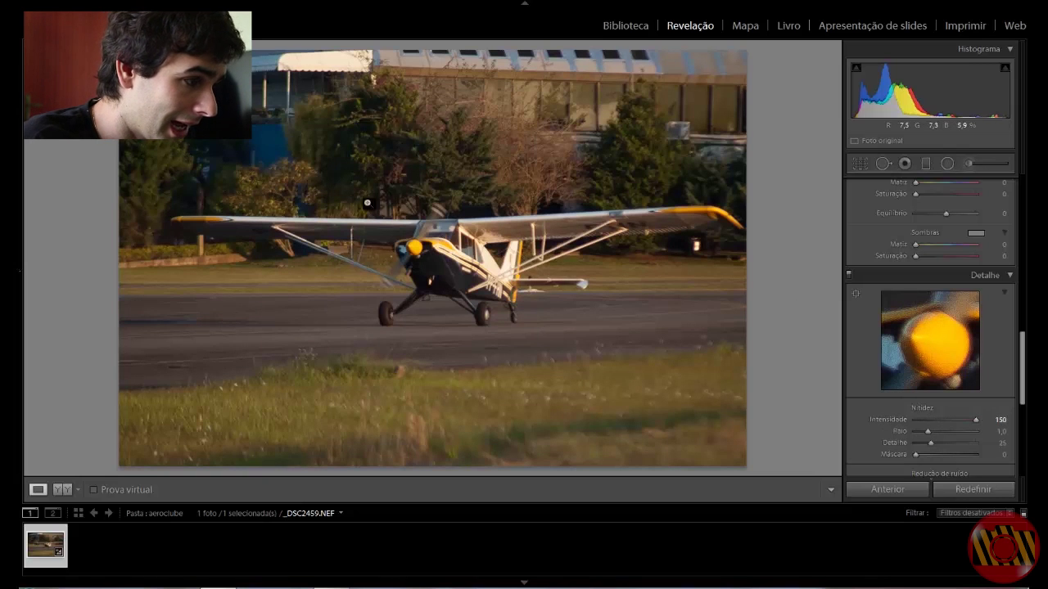
Zoom 1:1 on the propeller and test sharpening amount, radius 3.0, detail 100 and masking
left_click(415, 245)
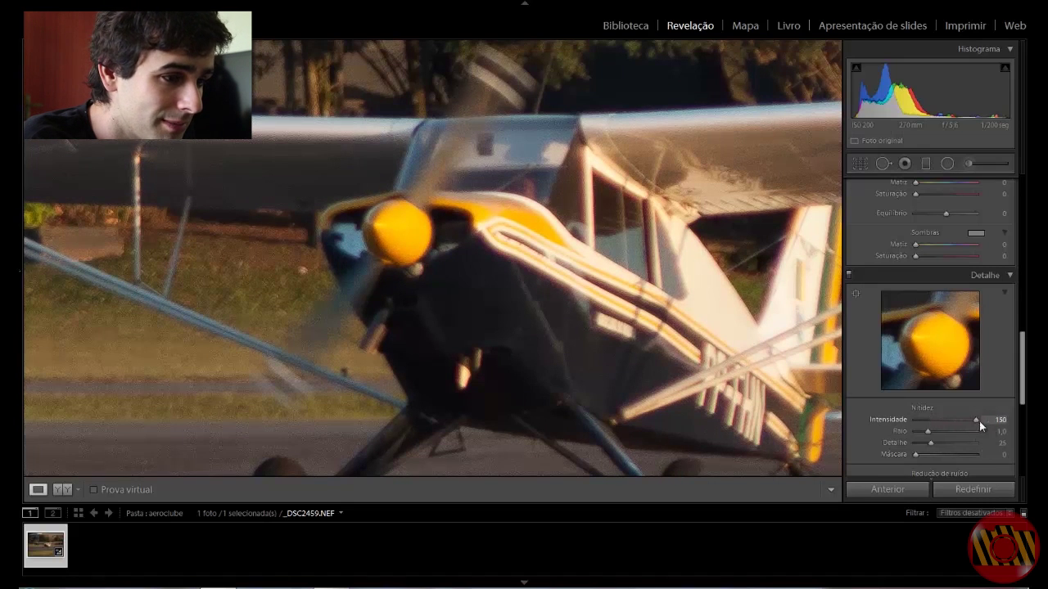
mouse_move(910, 420)
left_mouse_down()
mouse_move(994, 421)
mouse_move(889, 409)
mouse_move(949, 404)
mouse_move(907, 403)
mouse_move(939, 419)
mouse_move(938, 430)
mouse_move(981, 434)
left_mouse_up()
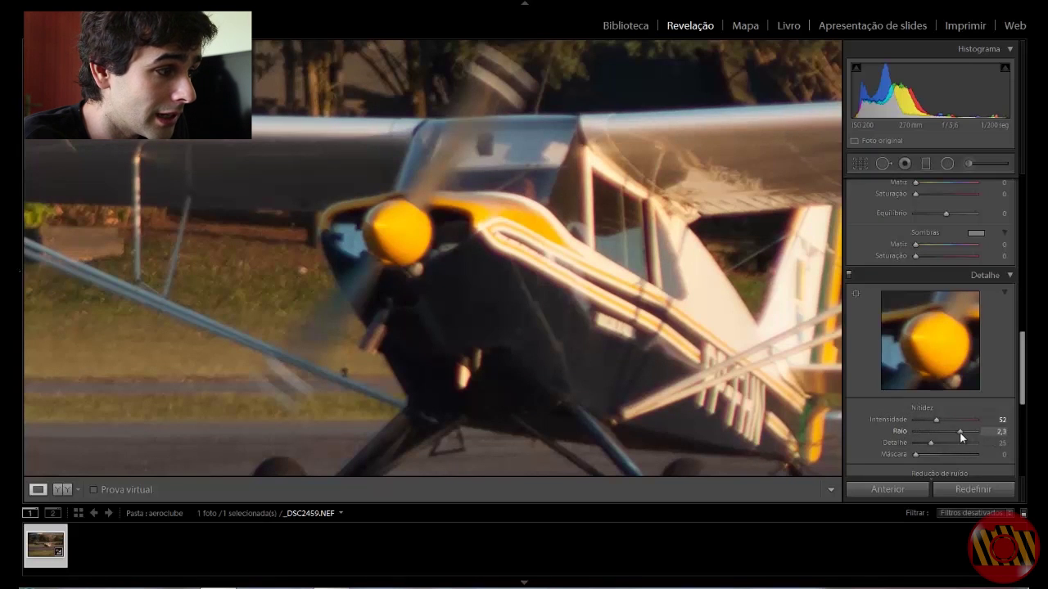
left_click_drag(961, 434, 978, 434)
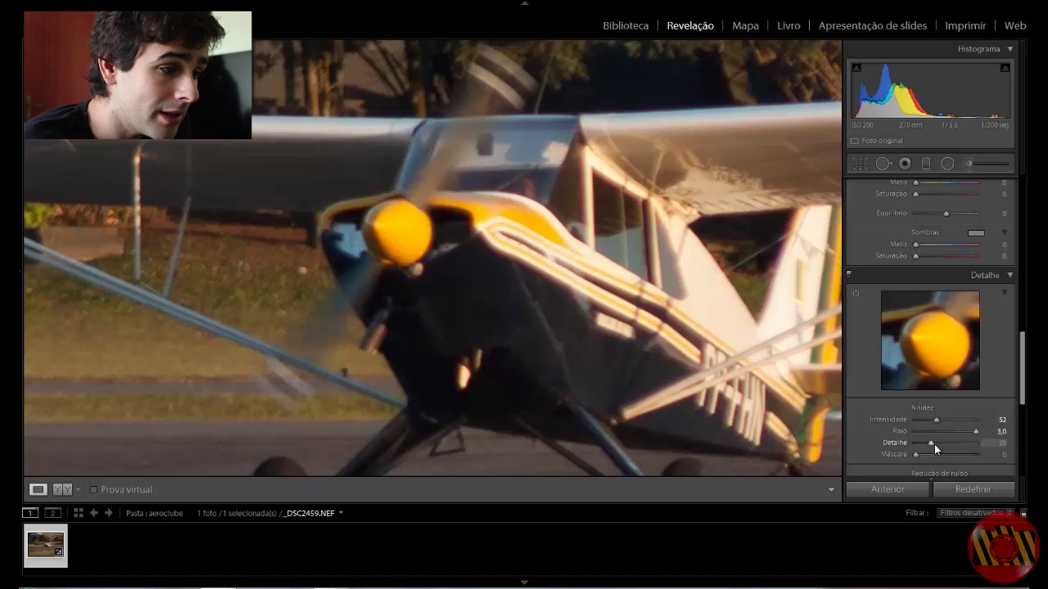
mouse_move(934, 444)
left_mouse_down()
mouse_move(977, 443)
mouse_move(916, 445)
mouse_move(1006, 444)
left_mouse_up()
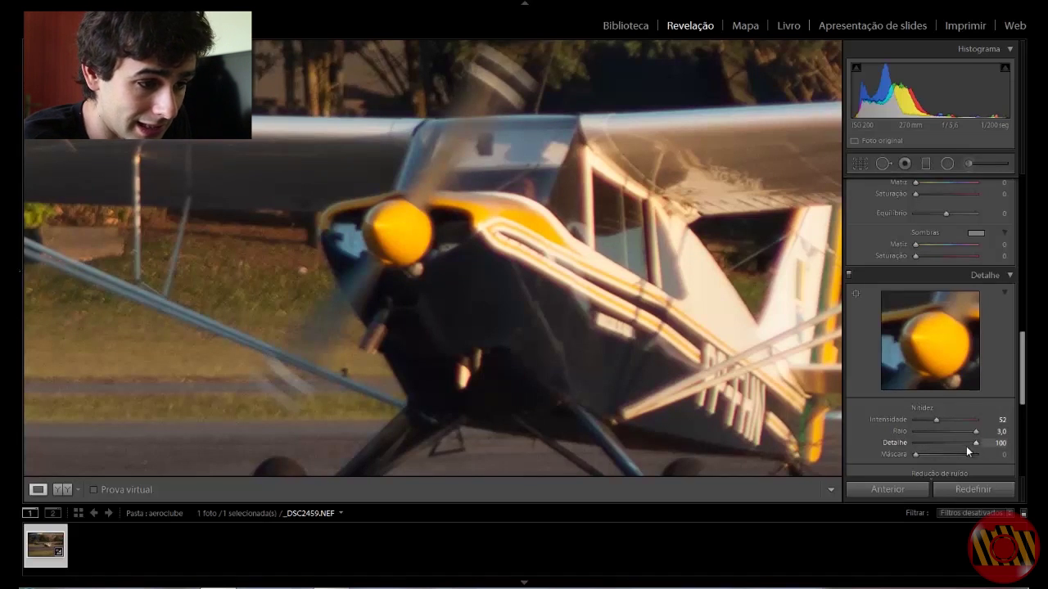
left_click_drag(917, 453, 977, 454)
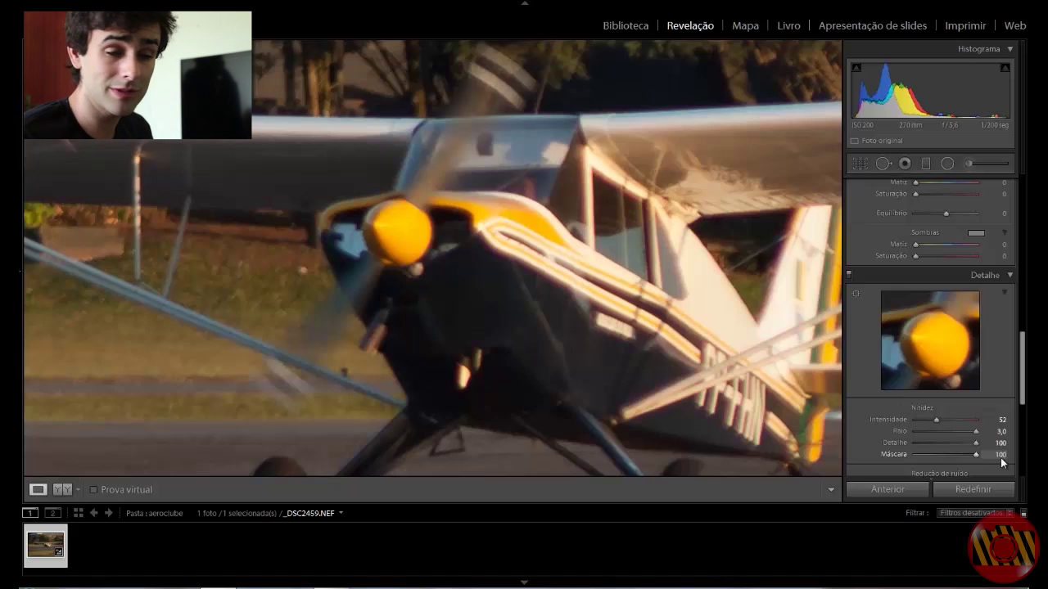
Reset sharpening to amount 25, radius 1.0, detail 25 and masking 0
left_click(972, 489)
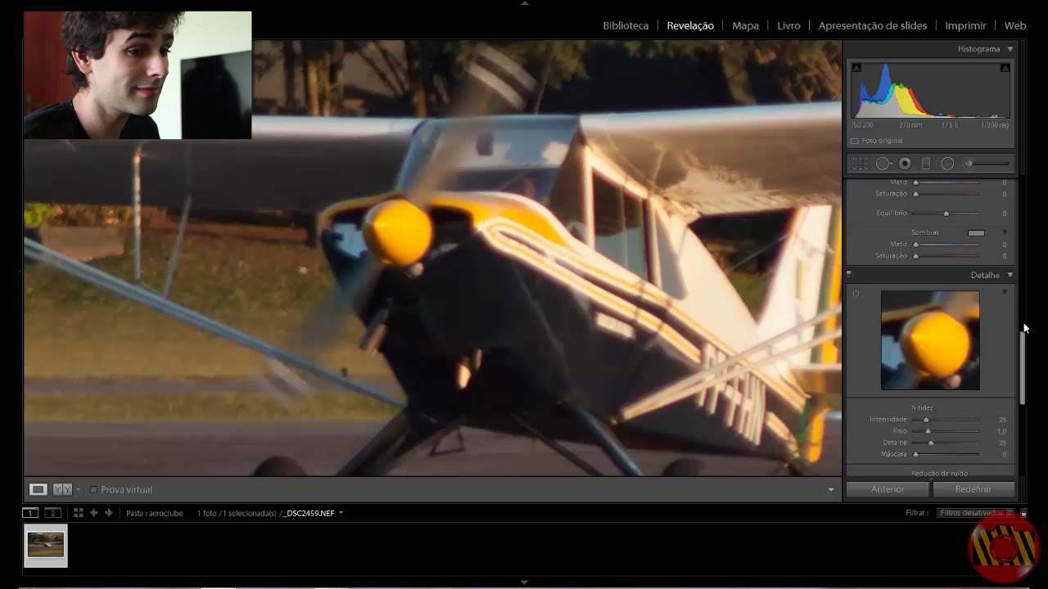
left_click(1025, 358)
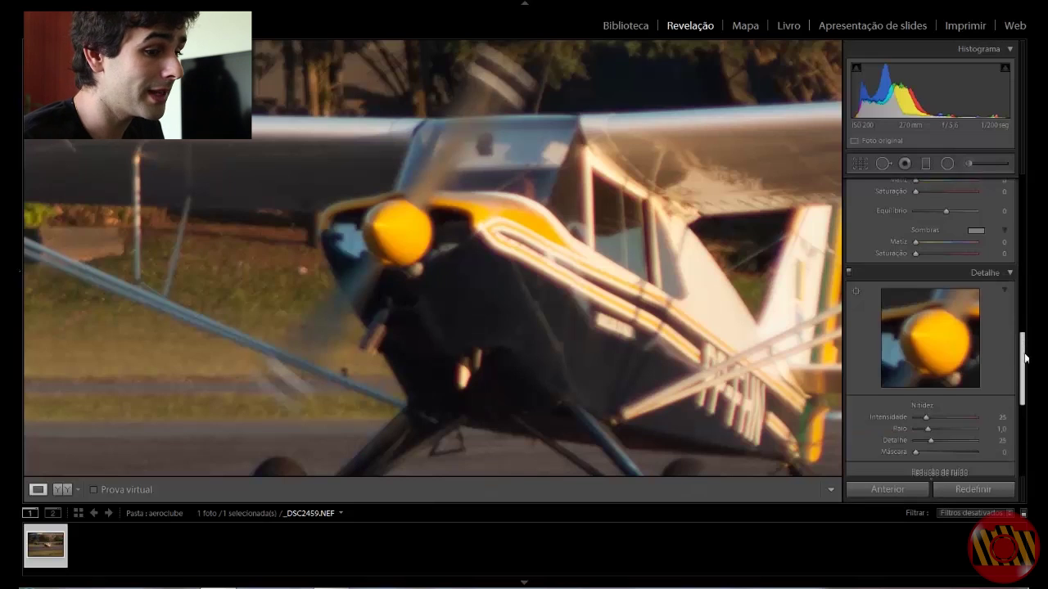
scroll(1020, 348, "down", 3)
scroll(1021, 351, "up", 3)
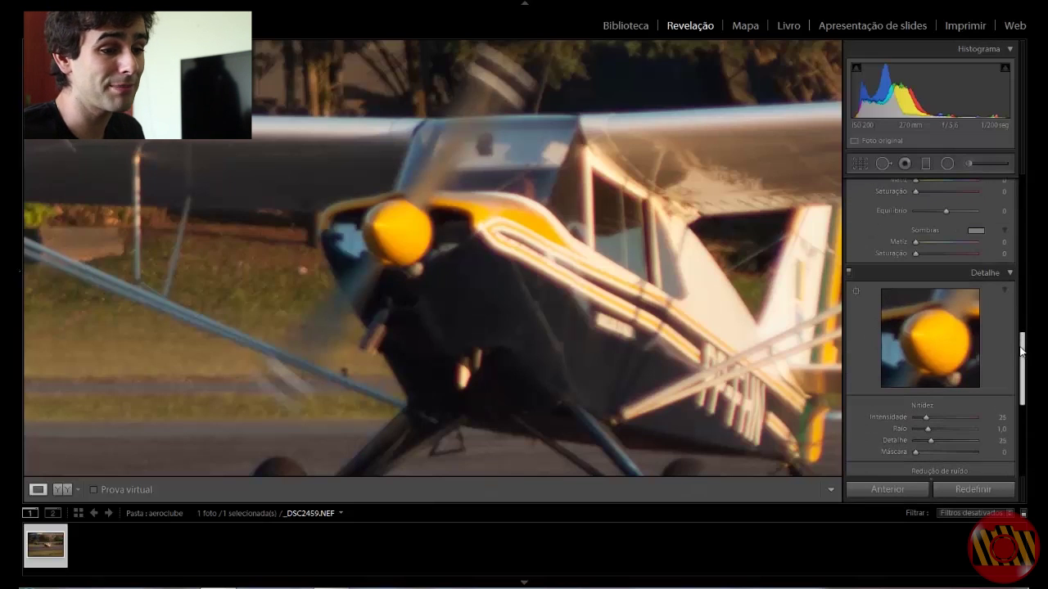
Set noise reduction luminance 48, detail 0 and contrast 58, leaving colour at 25
left_click_drag(1022, 350, 1019, 382)
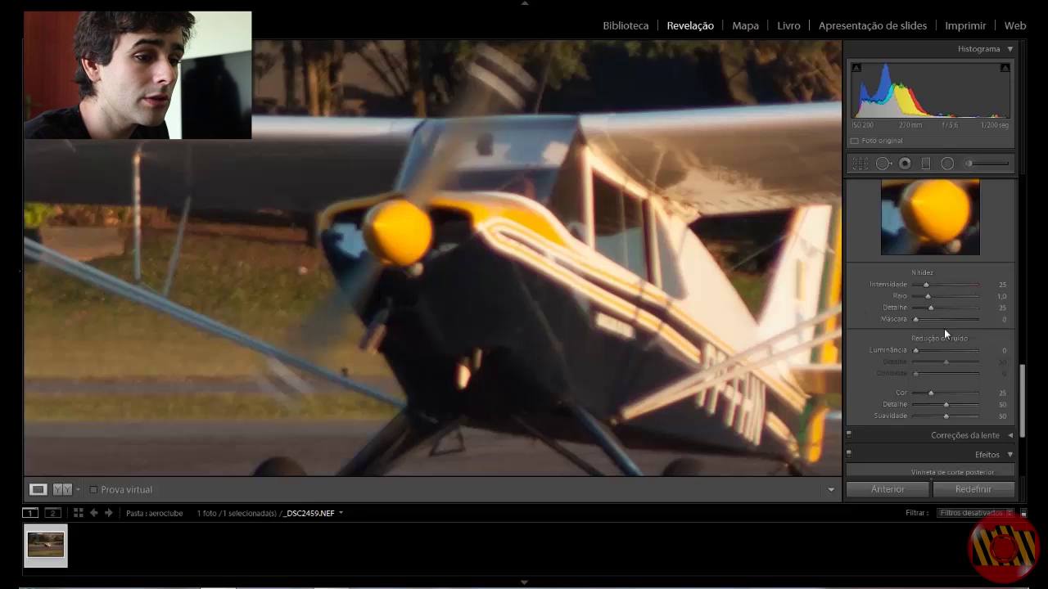
left_click_drag(882, 349, 1009, 353)
double_click(866, 350)
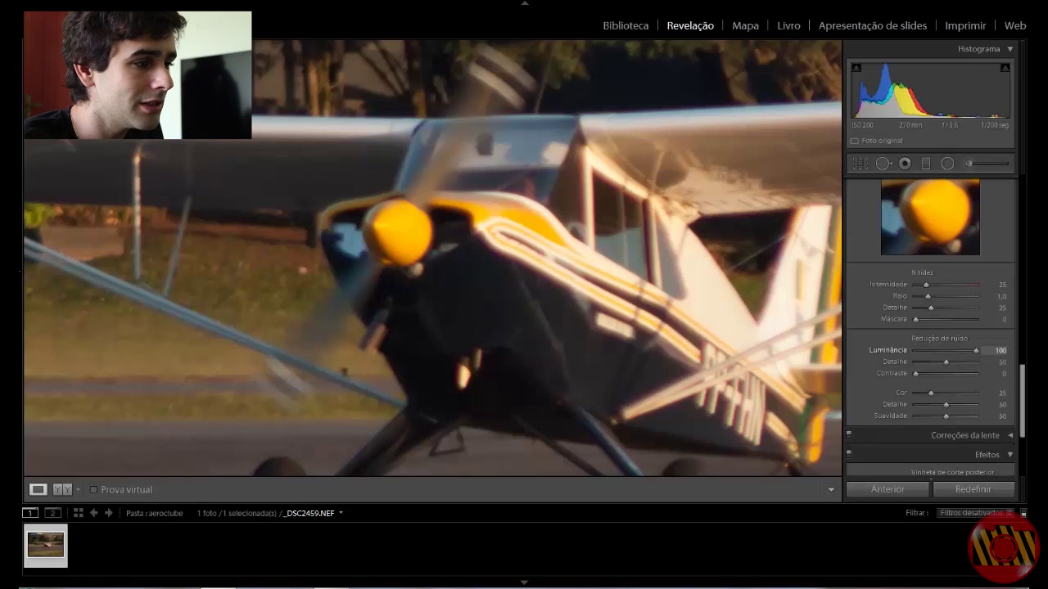
double_click(863, 349)
mouse_move(860, 347)
left_mouse_down()
mouse_move(943, 349)
mouse_move(909, 365)
left_mouse_up()
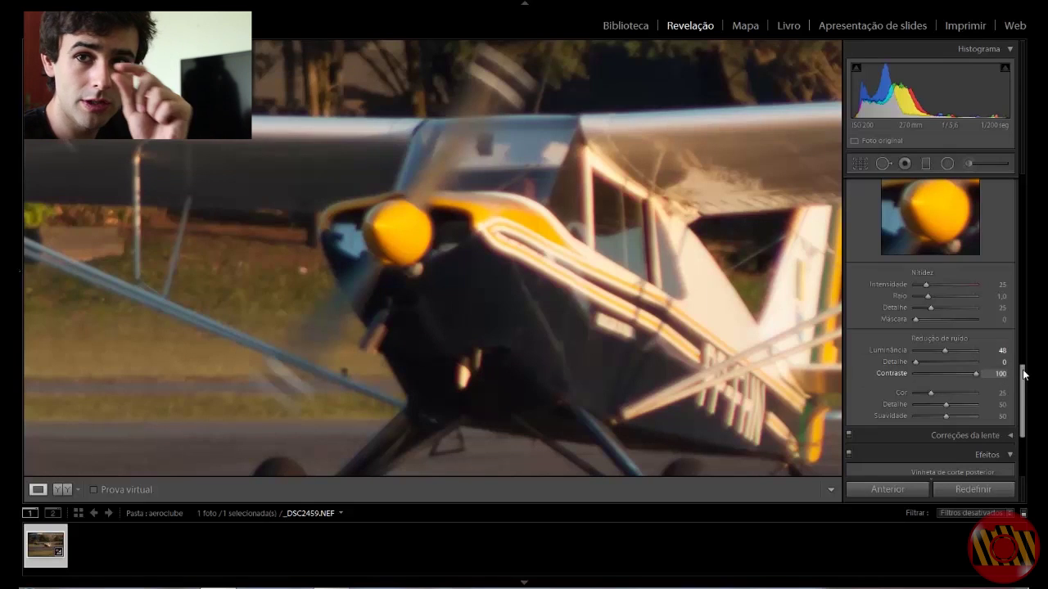
left_click(950, 378)
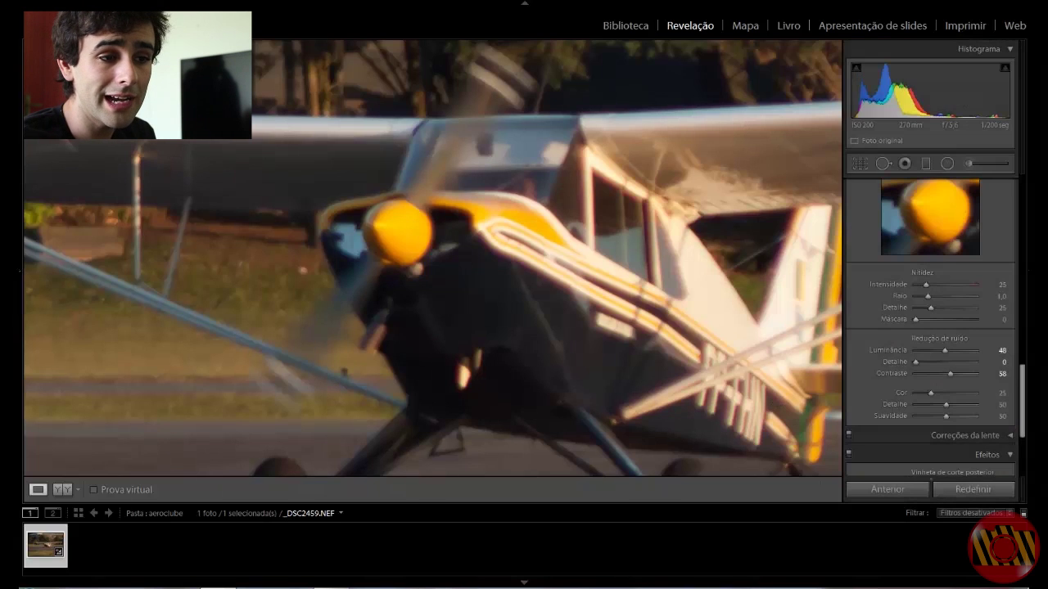
left_click_drag(1023, 401, 1023, 434)
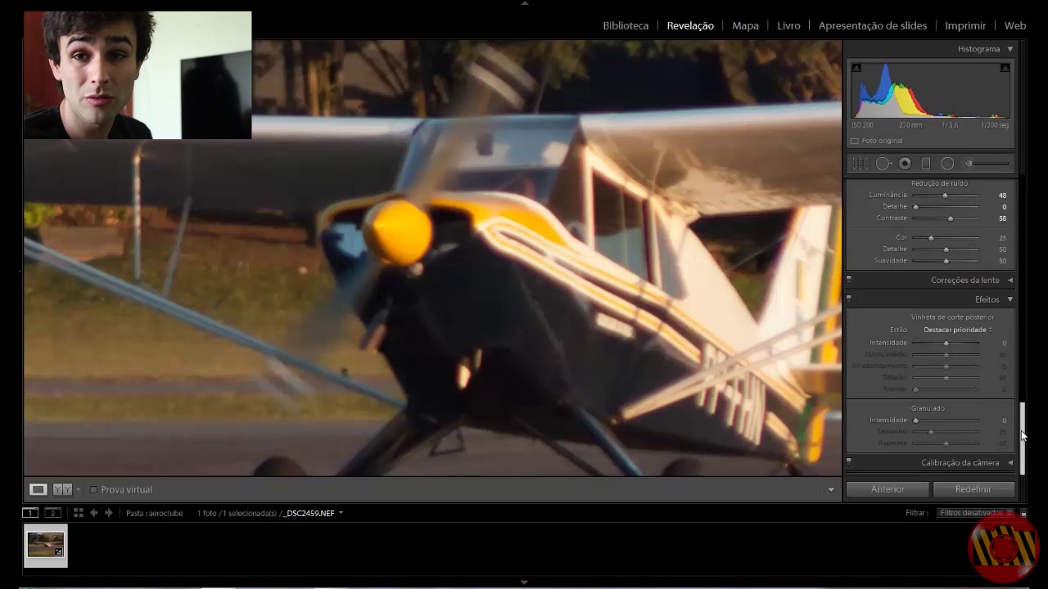
Enable lens profile corrections using the Nikon AF-S DX NIKKOR 18-105mm lens profile
left_click(966, 280)
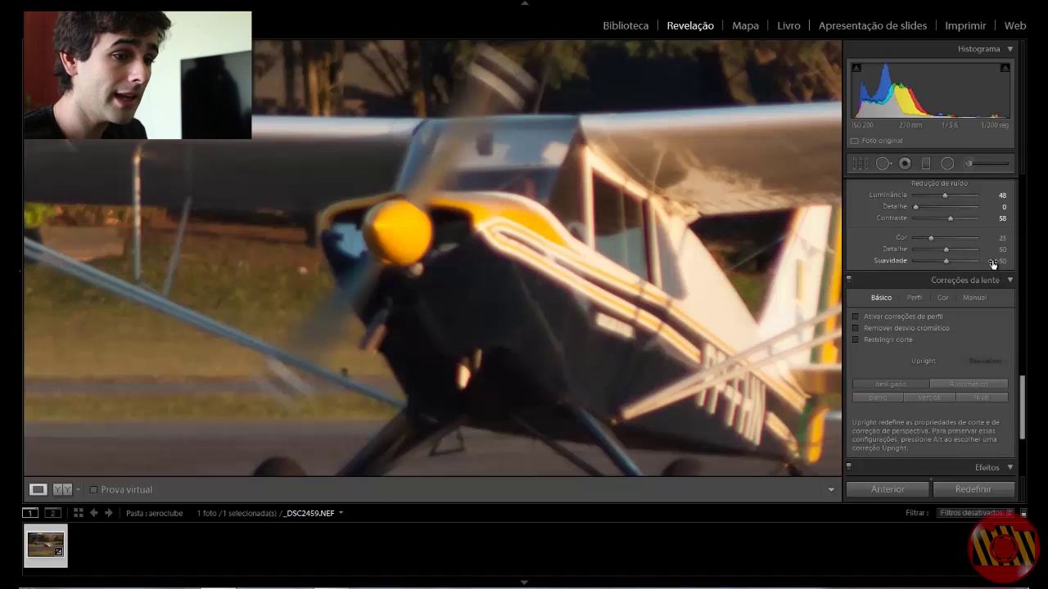
left_click(916, 299)
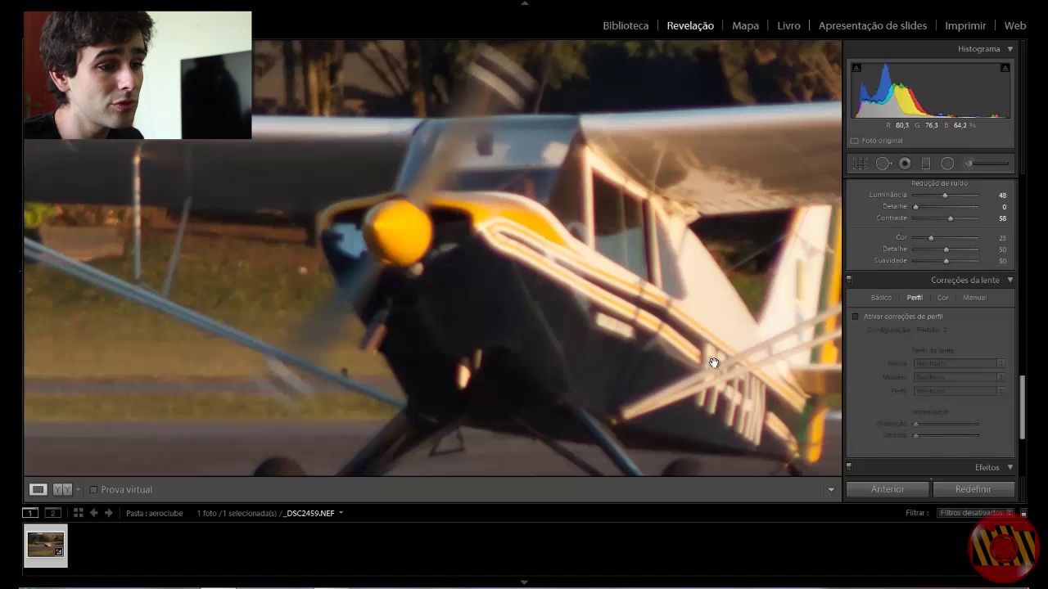
left_click(856, 317)
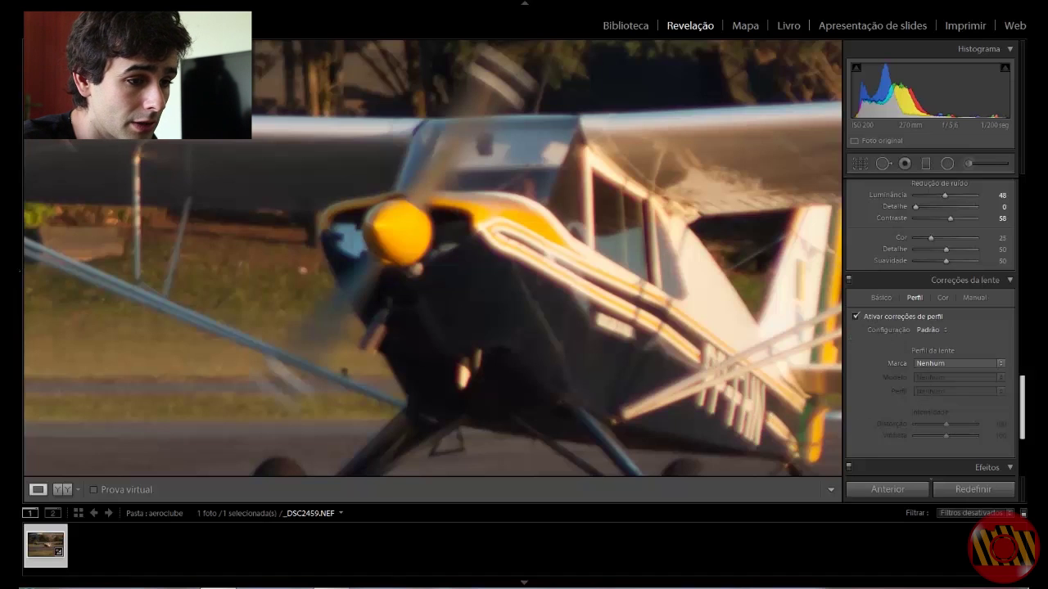
left_click(997, 363)
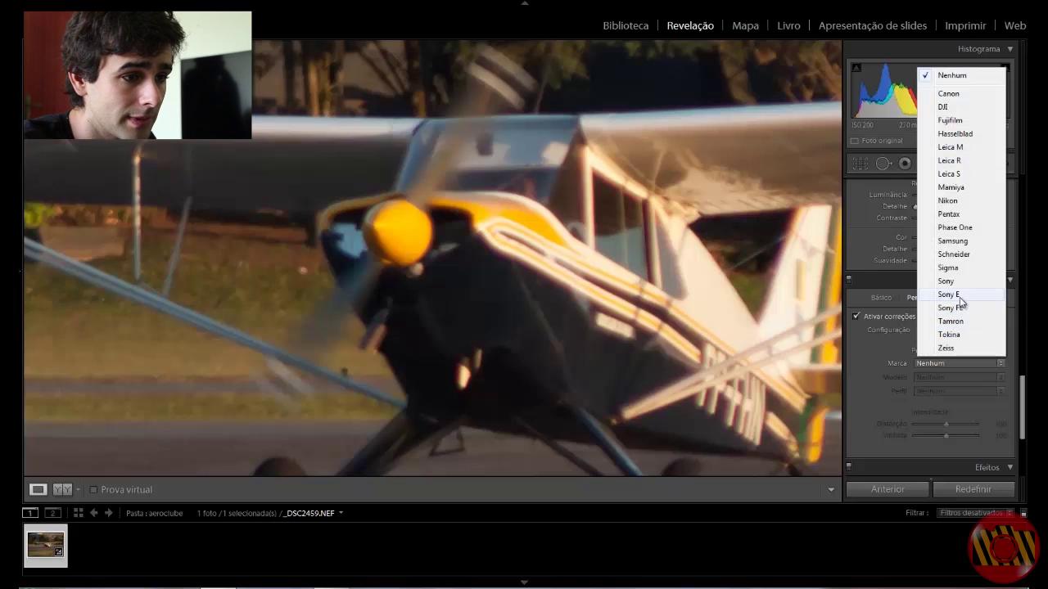
left_click(949, 200)
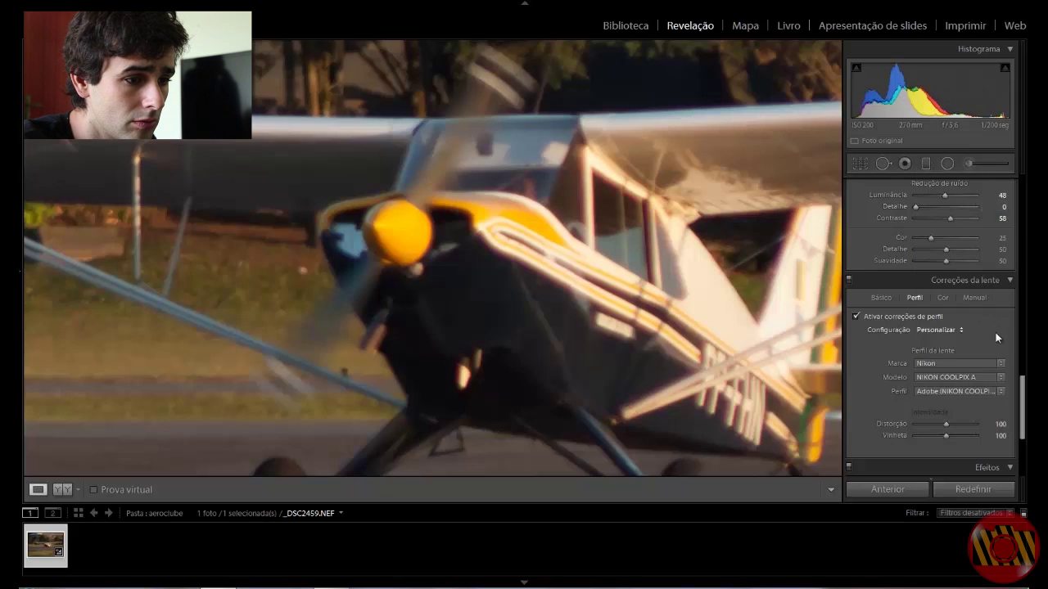
left_click(999, 378)
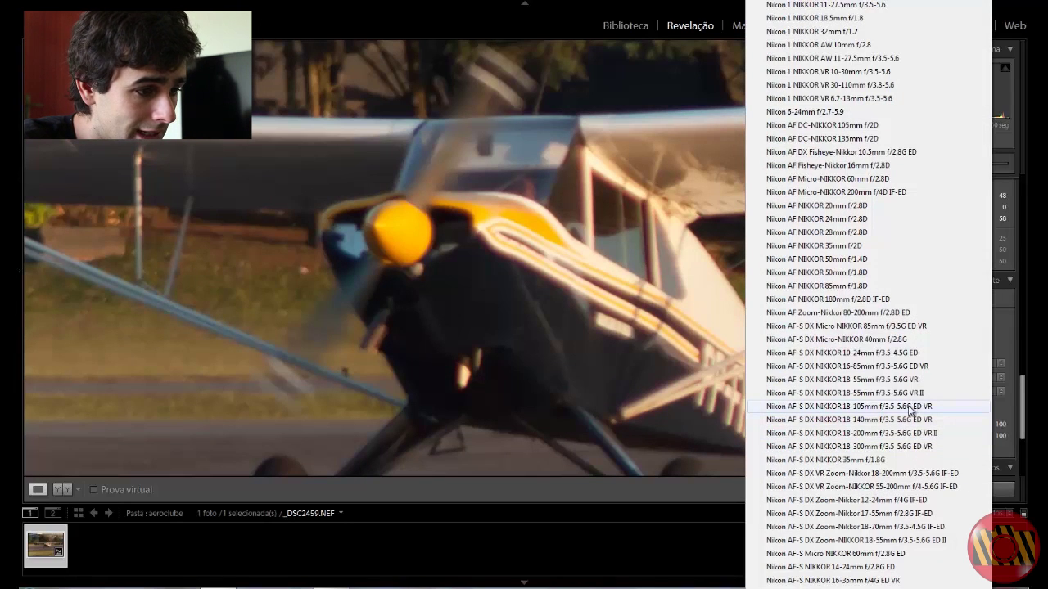
left_click(909, 407)
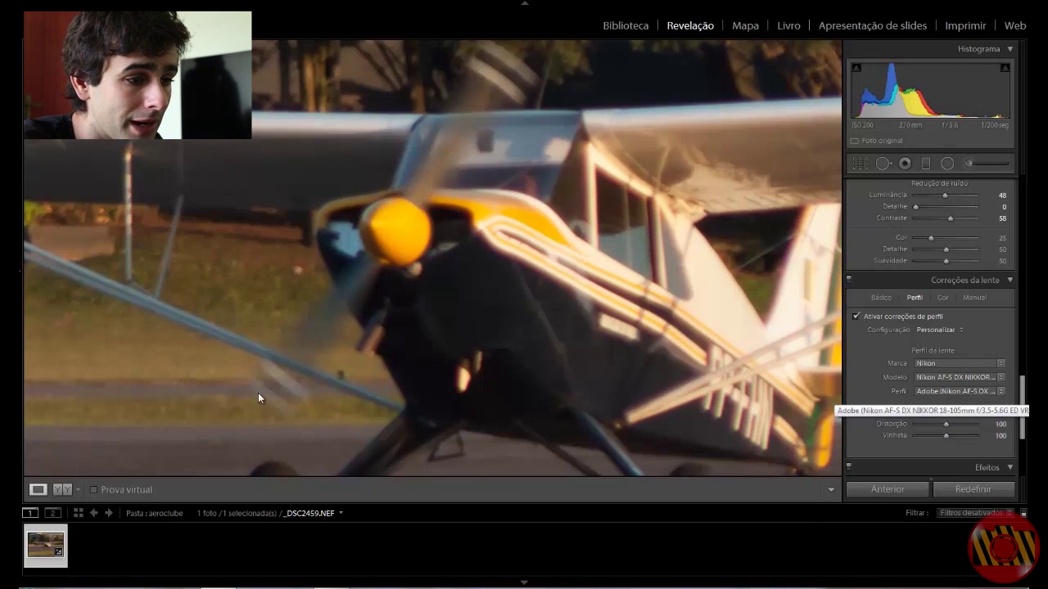
Fit the whole photo and toggle profile correction off and on to compare, ending enabled
left_click(442, 280)
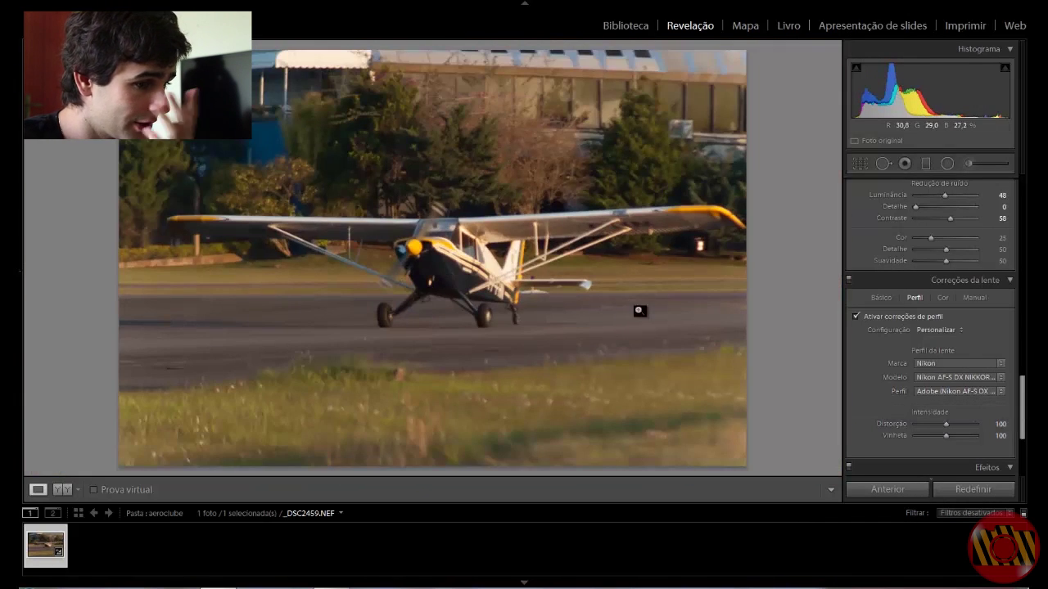
left_click(856, 317)
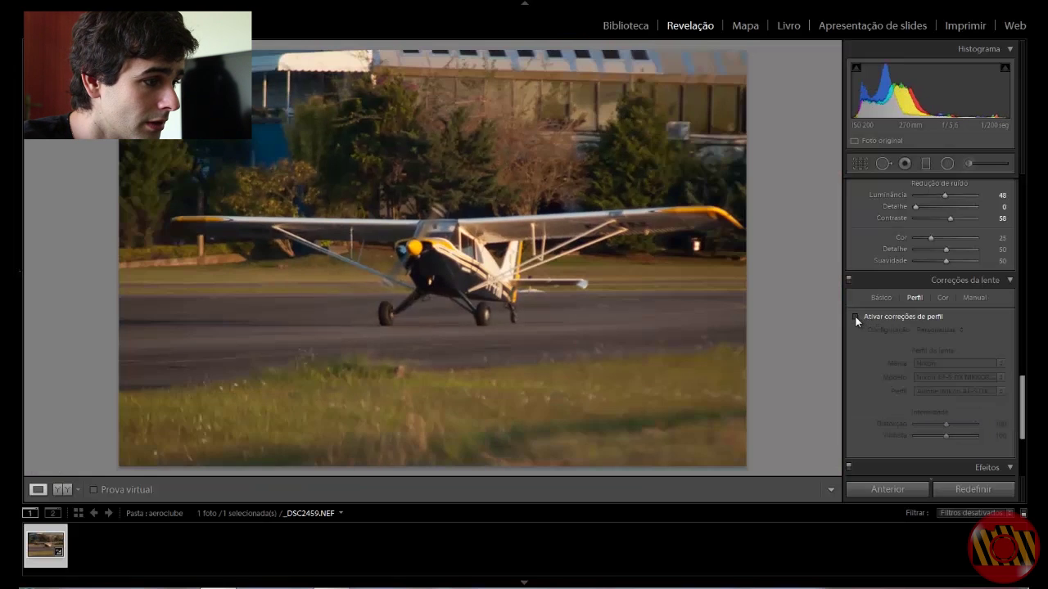
left_click(856, 316)
left_click(856, 317)
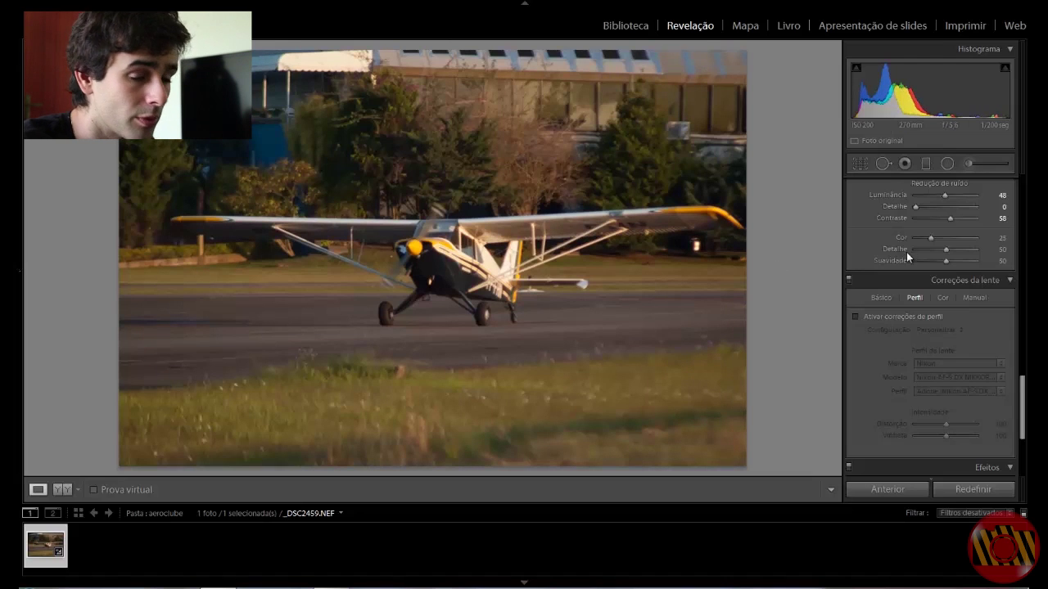
left_click(852, 317)
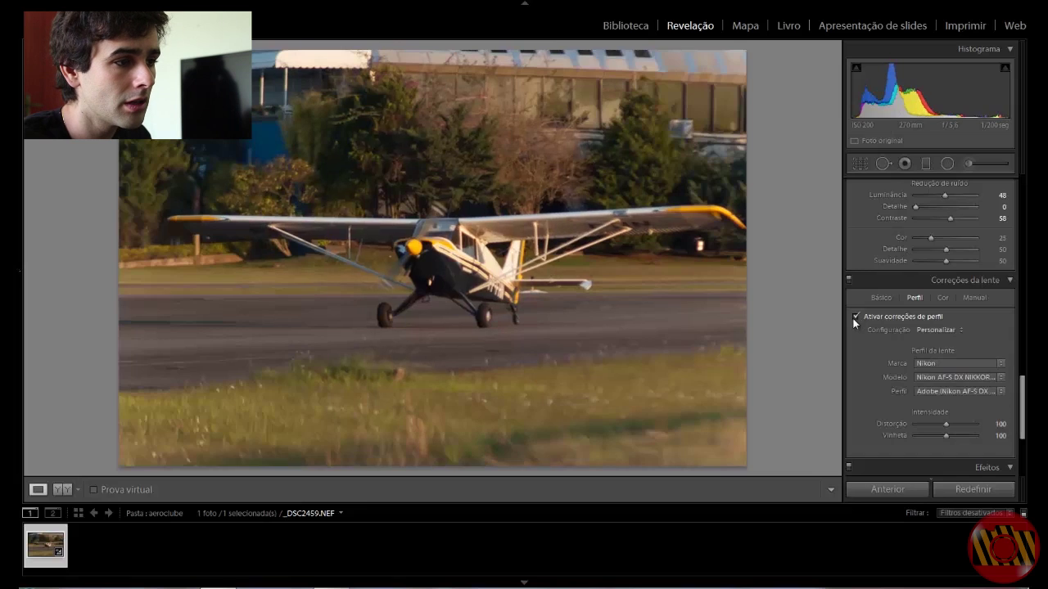
left_click(855, 316)
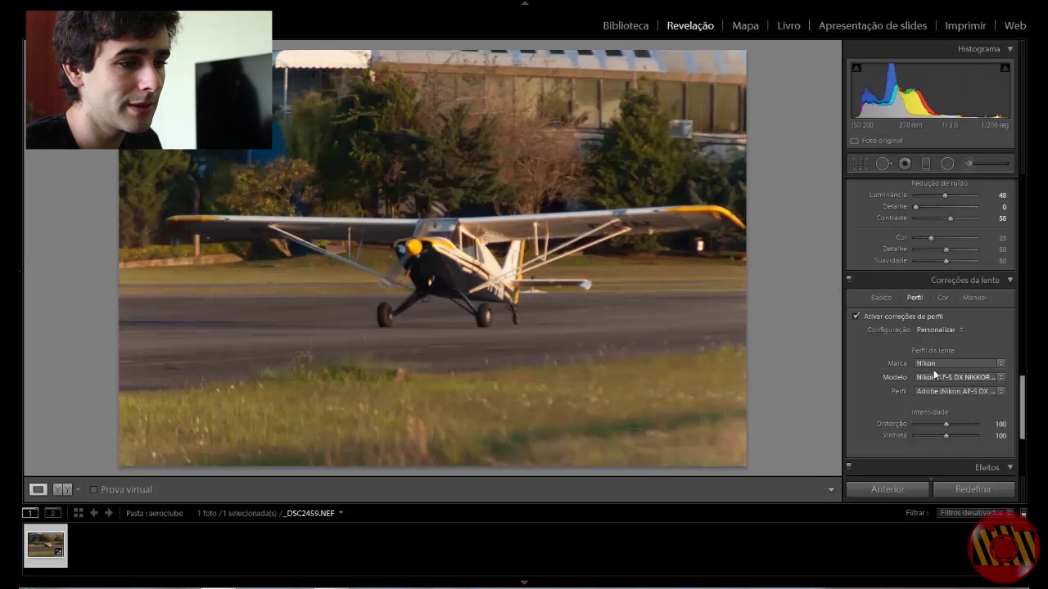
Turn on chromatic aberration removal and compare it on and off zoomed into the cockpit
left_click(880, 297)
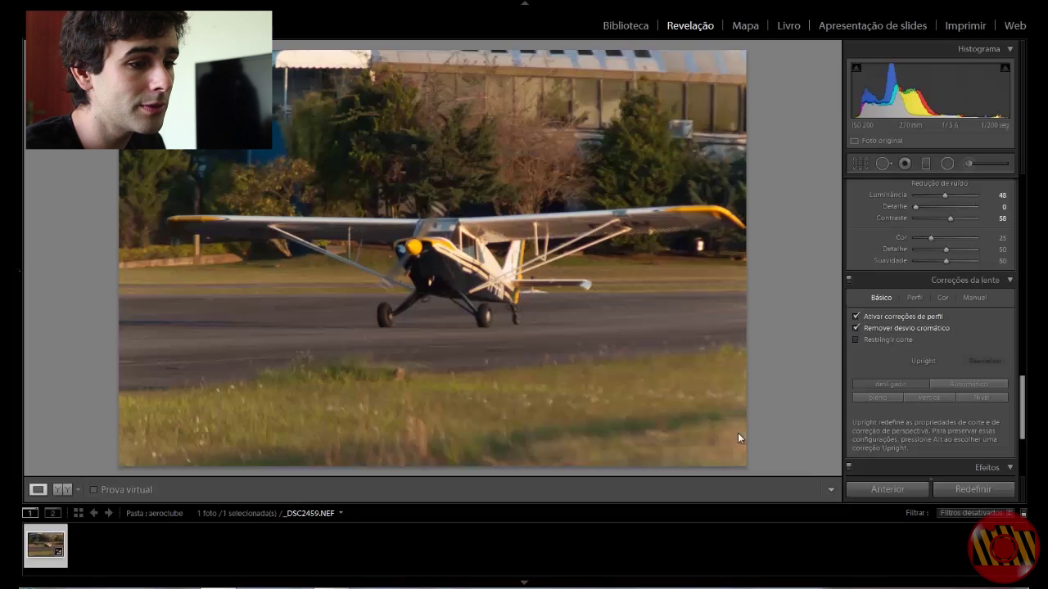
left_click(856, 328)
left_click(454, 232)
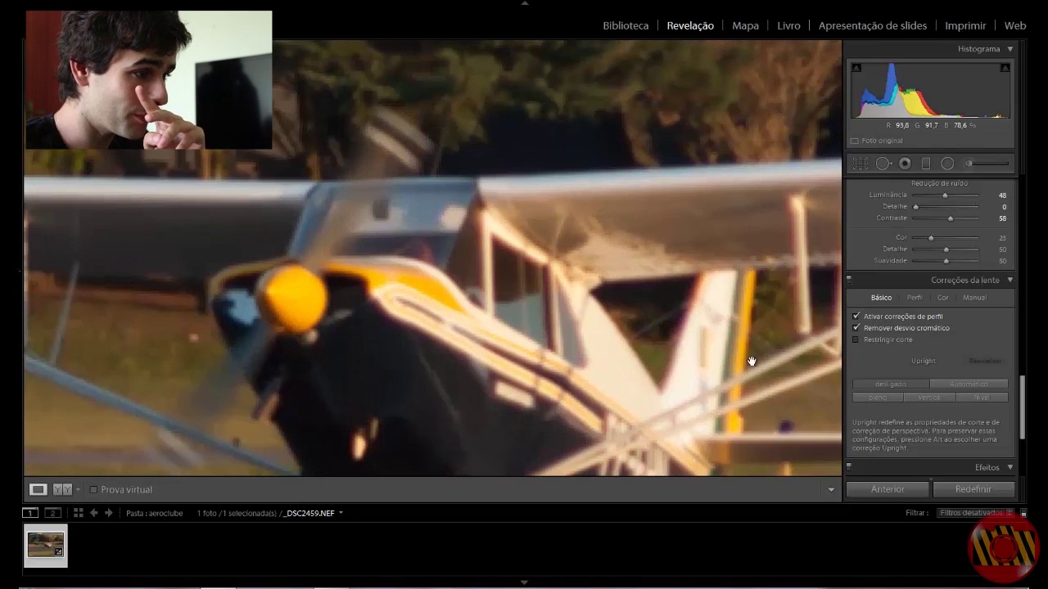
left_click(856, 329)
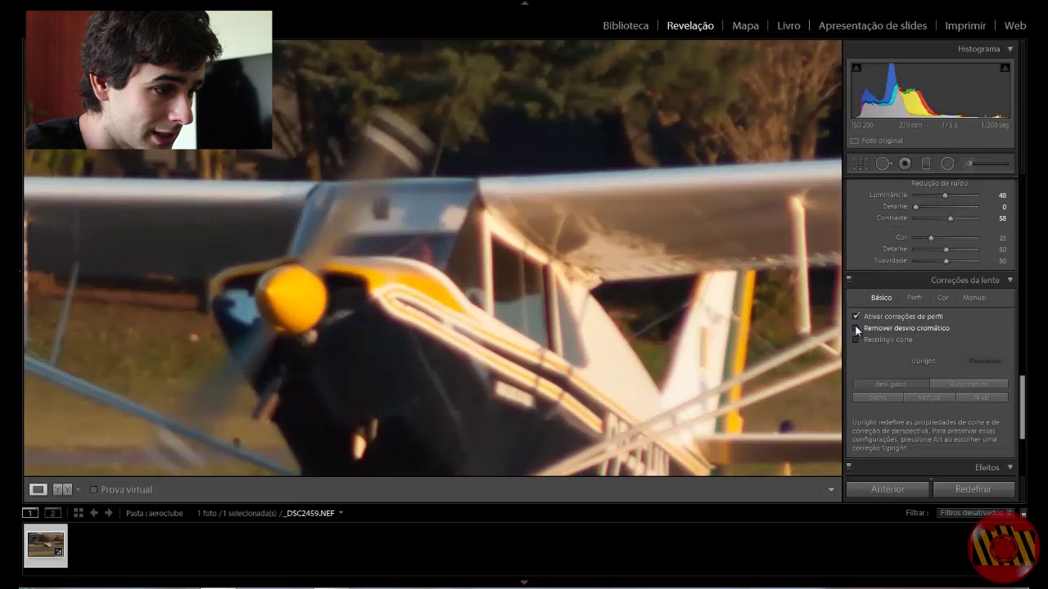
left_click(856, 329)
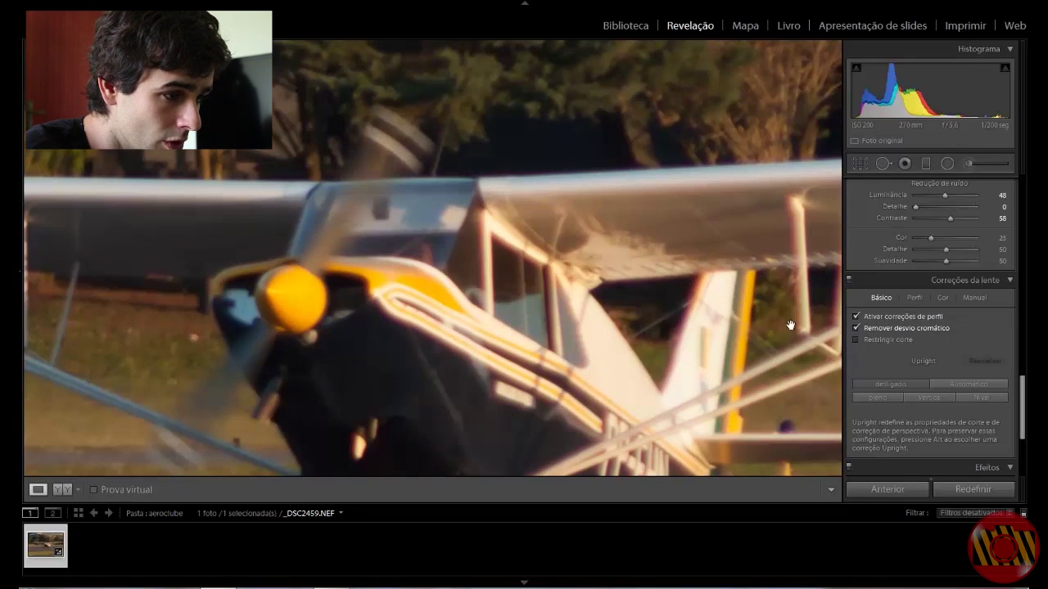
Zoom closer on the cockpit window edges, compare again, and leave aberration removal off
key("ctrl+equal")
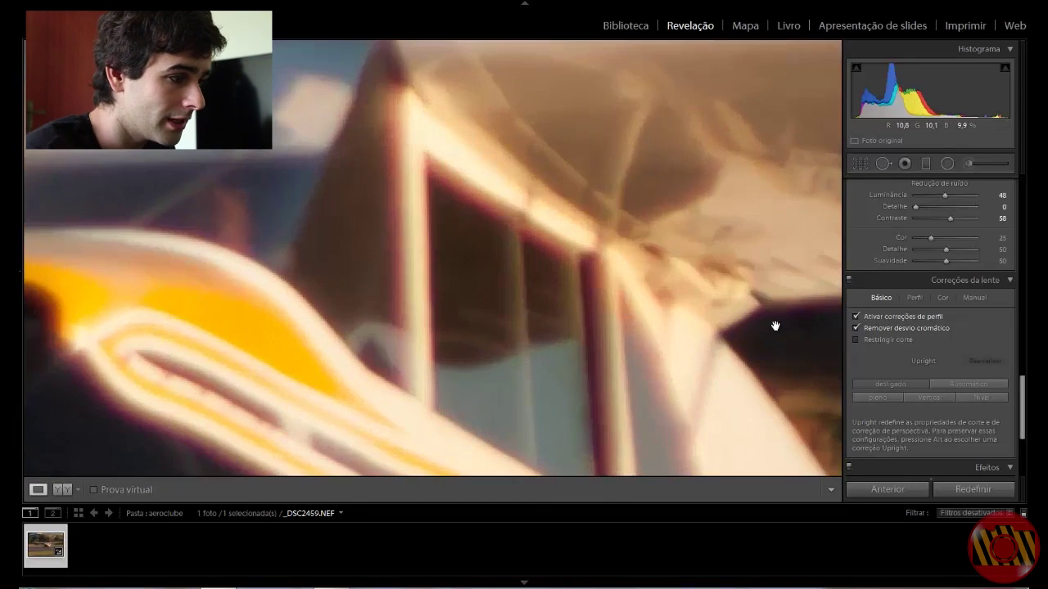
left_click(542, 249)
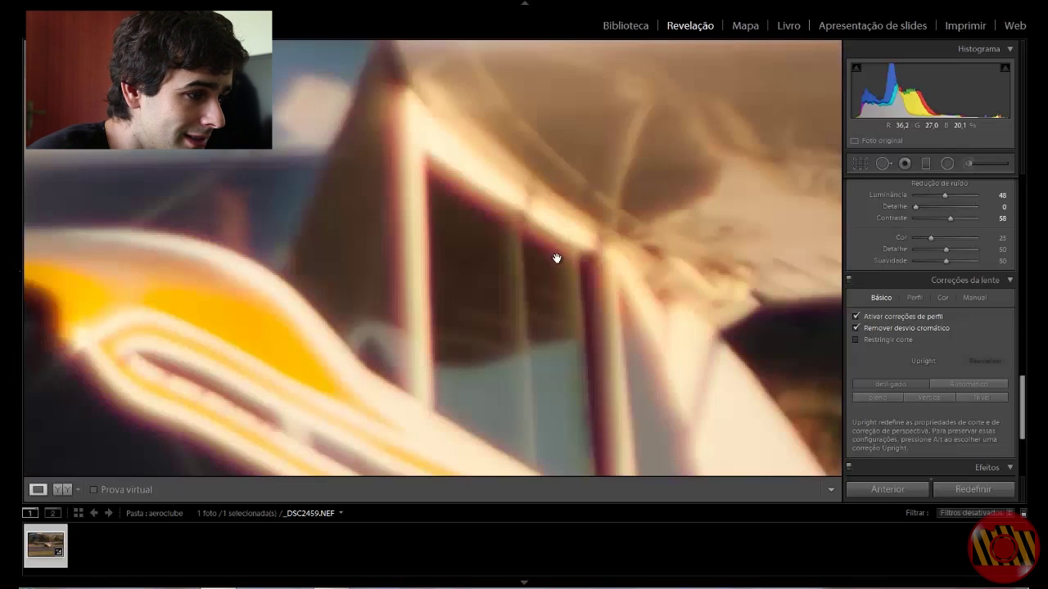
left_click_drag(615, 322, 368, 215)
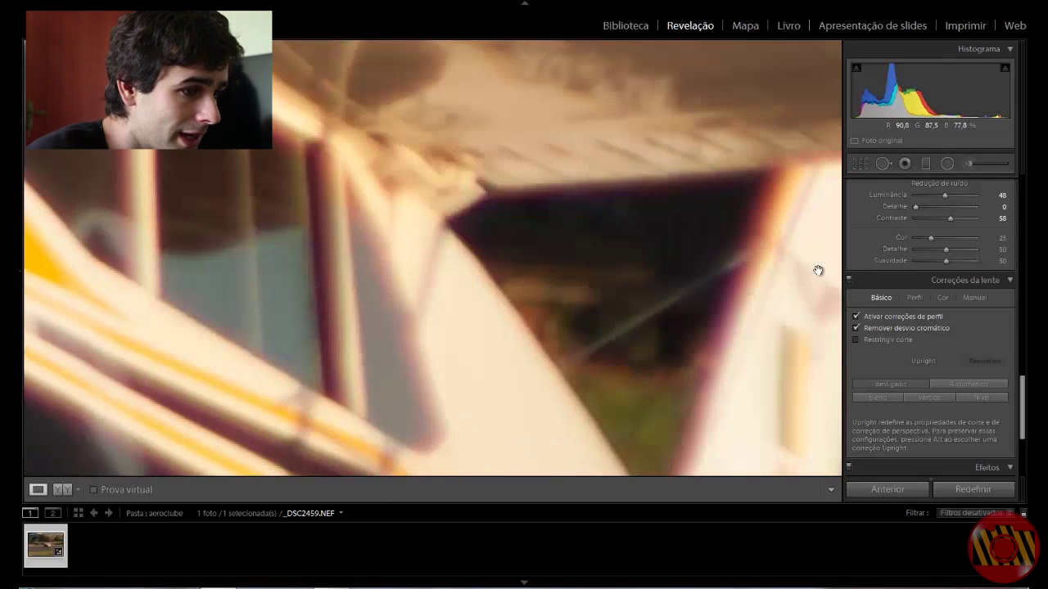
left_click(855, 329)
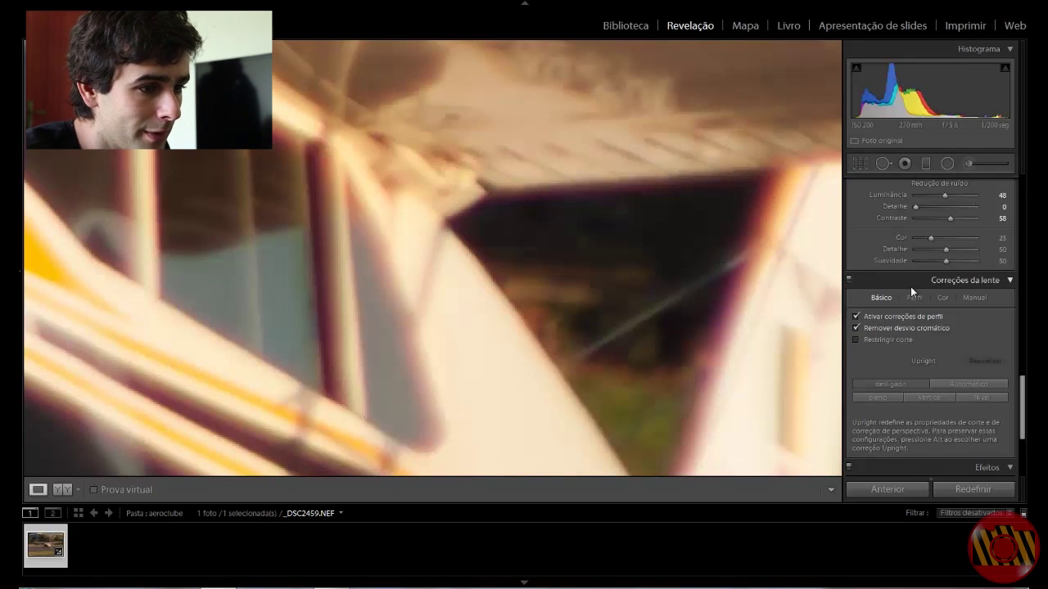
left_click(855, 328)
Scroll the right panel down to the Effects (Efeitos) settings
scroll(926, 419, "up", 2)
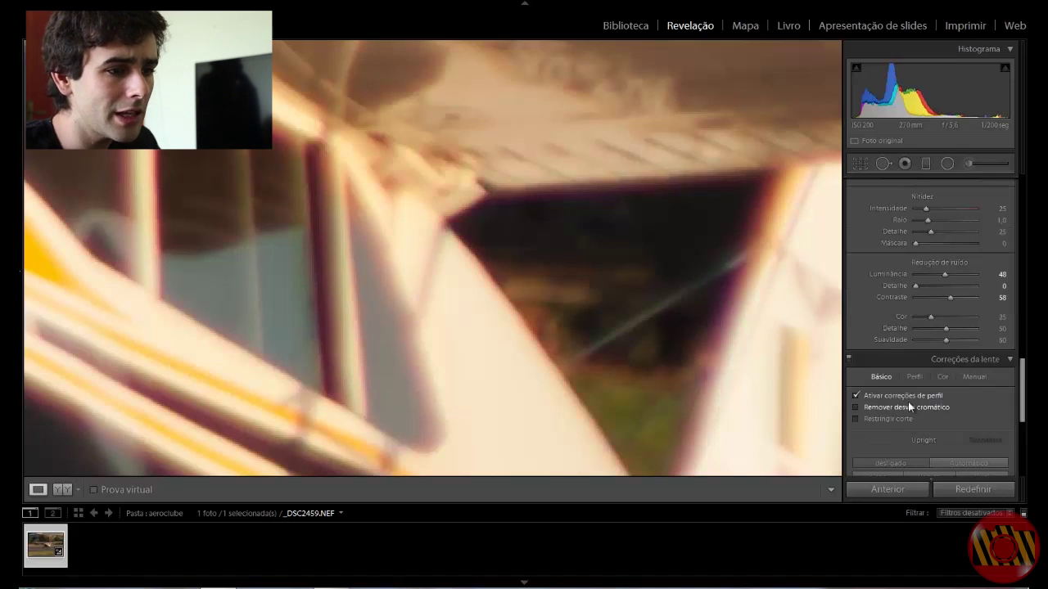
scroll(906, 400, "up", 4)
scroll(907, 401, "down", 6)
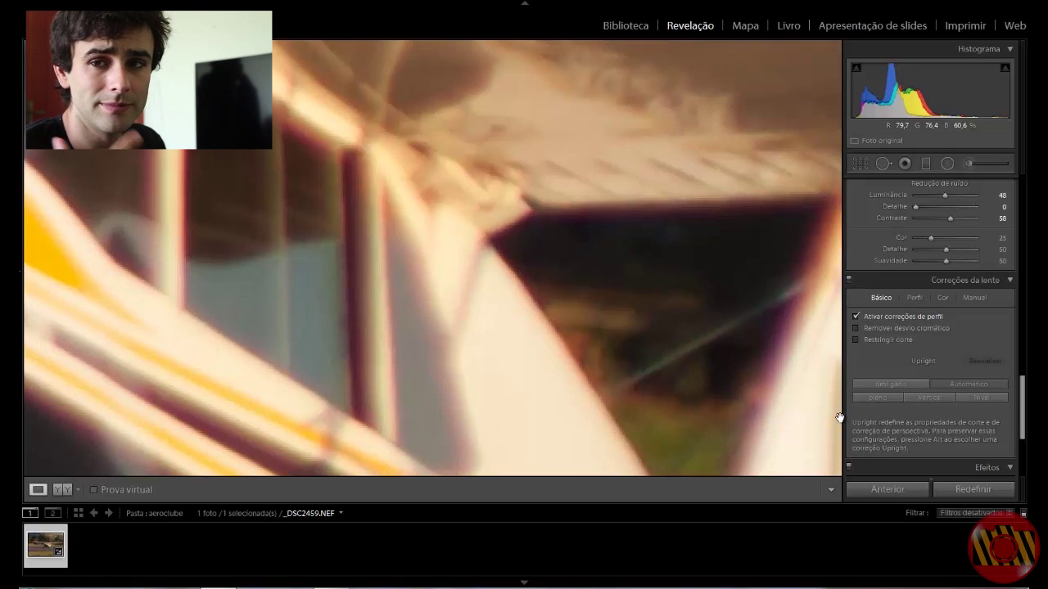
left_click_drag(1023, 382, 1023, 434)
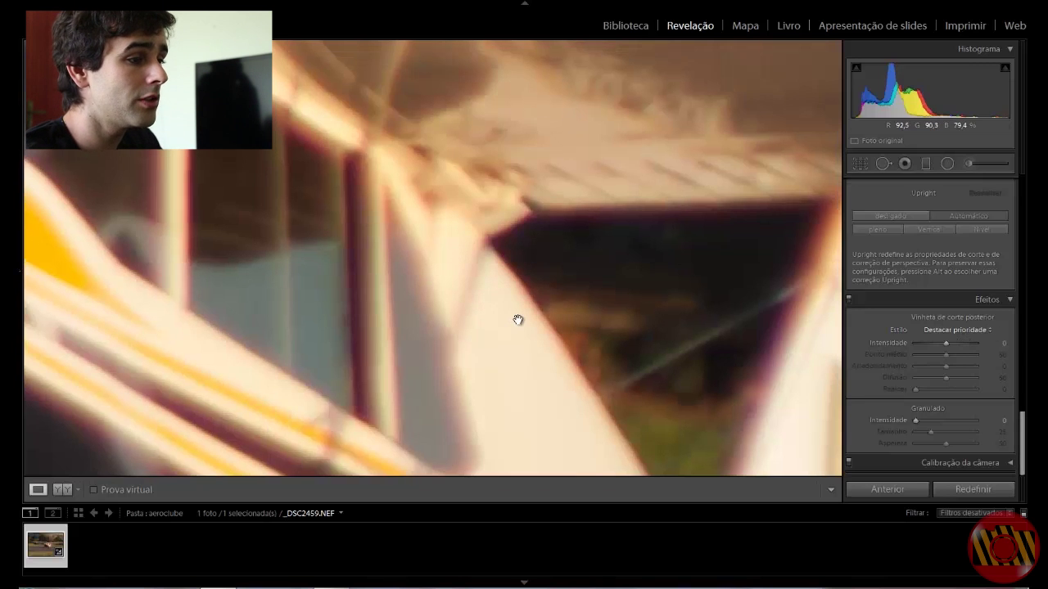
At Fit view, set vignette amount −23, midpoint 31, roundness +86, feather 95, highlights 100
key("ctrl+minus")
key("ctrl+minus")
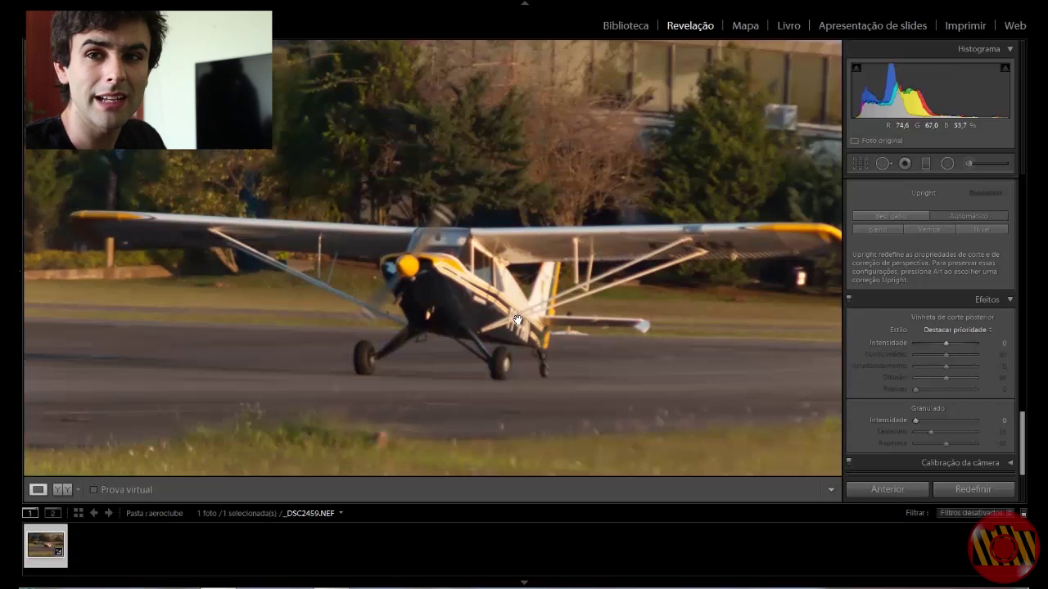
key("ctrl+minus")
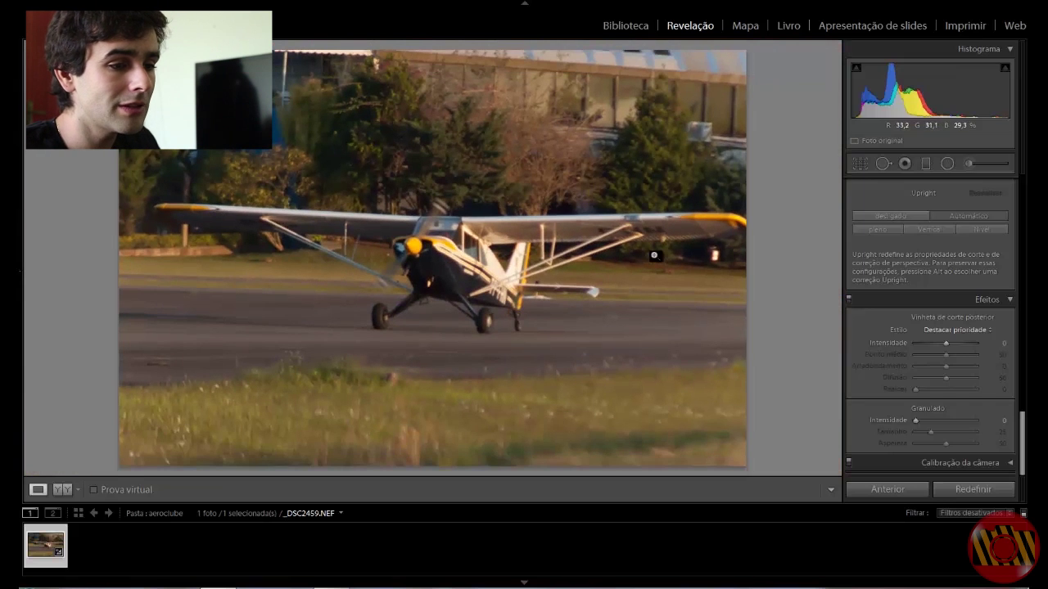
left_click_drag(946, 344, 910, 341)
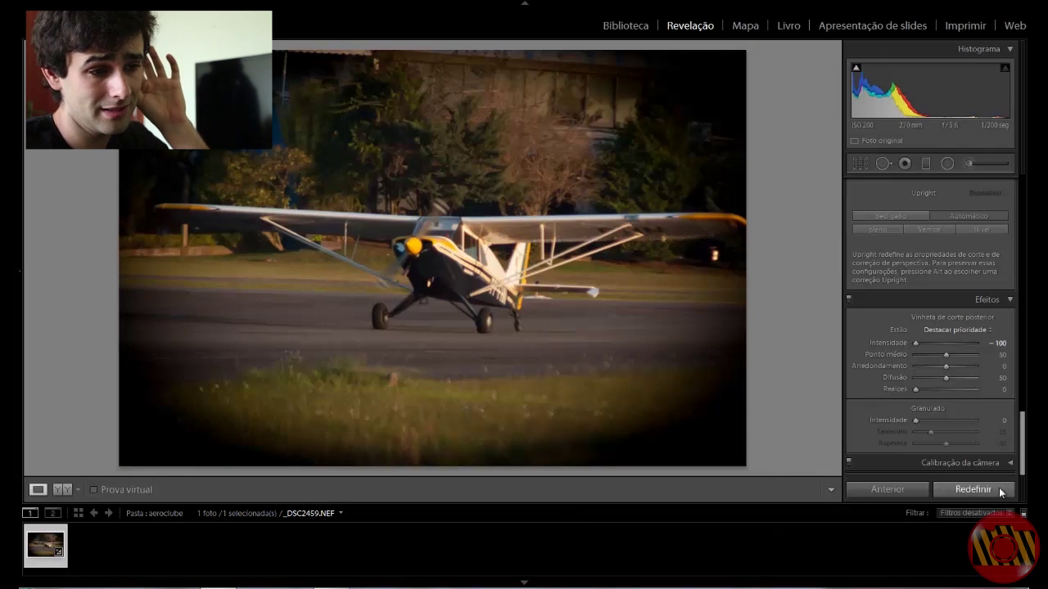
mouse_move(923, 343)
left_mouse_down()
mouse_move(946, 343)
mouse_move(933, 354)
left_mouse_up()
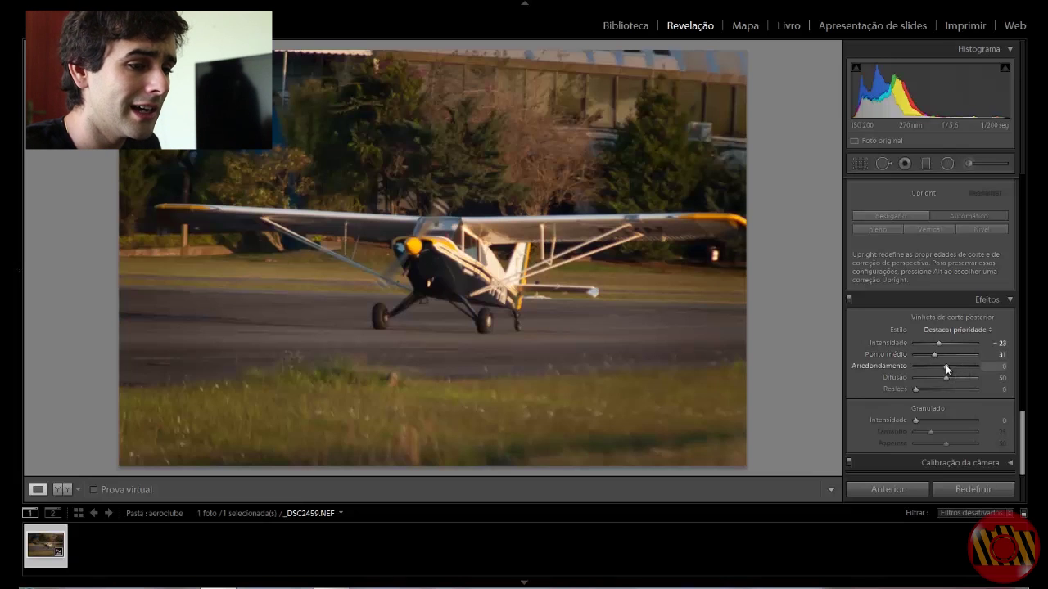
mouse_move(946, 365)
left_mouse_down()
mouse_move(895, 365)
mouse_move(989, 366)
mouse_move(898, 365)
mouse_move(958, 369)
left_mouse_up()
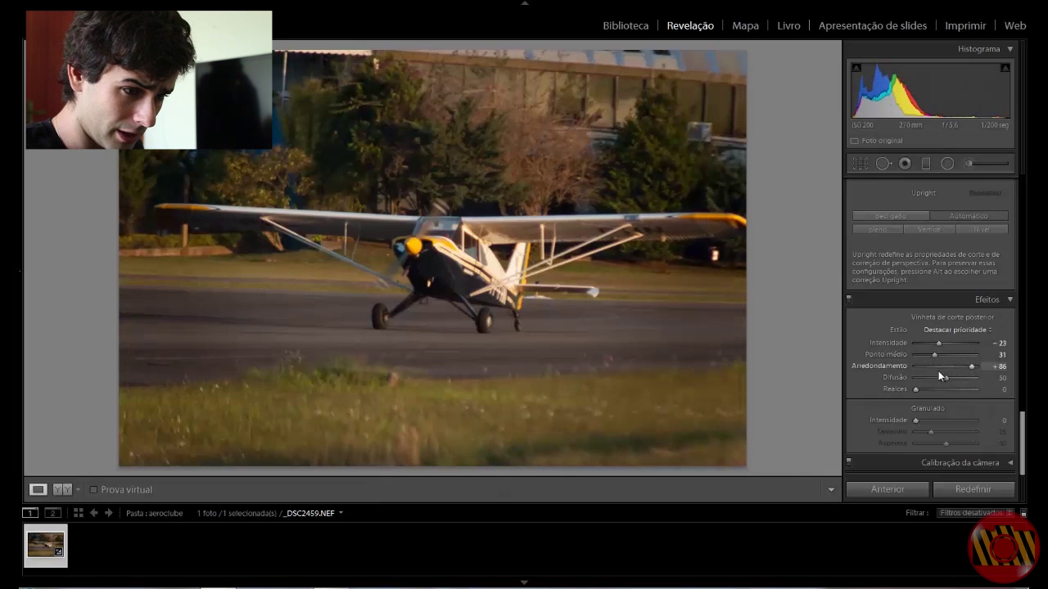
left_click_drag(943, 378, 911, 377)
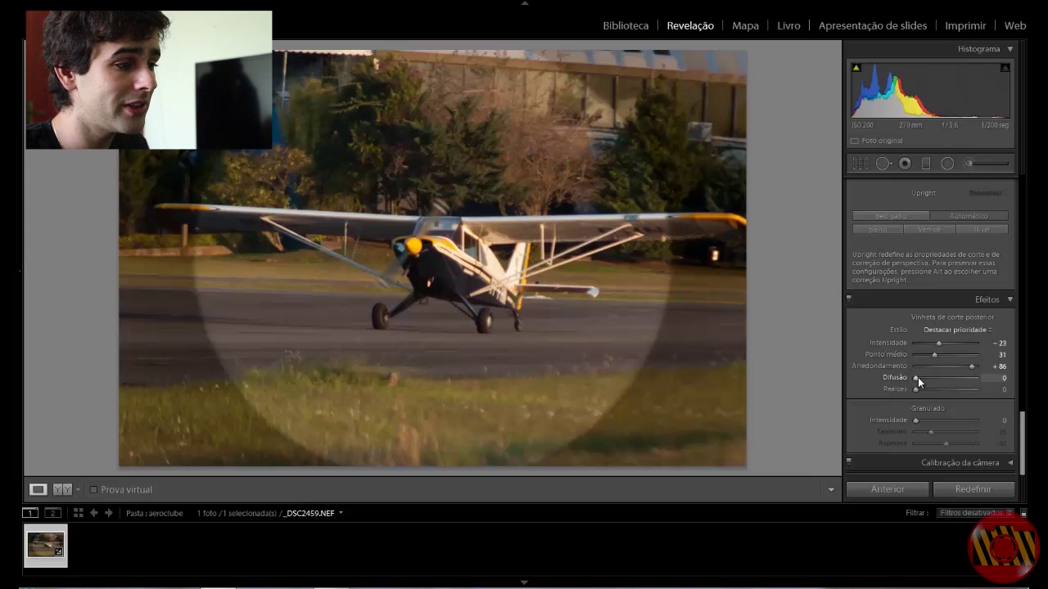
mouse_move(917, 377)
left_mouse_down()
mouse_move(1018, 382)
mouse_move(900, 377)
mouse_move(966, 378)
mouse_move(932, 381)
mouse_move(955, 378)
left_mouse_up()
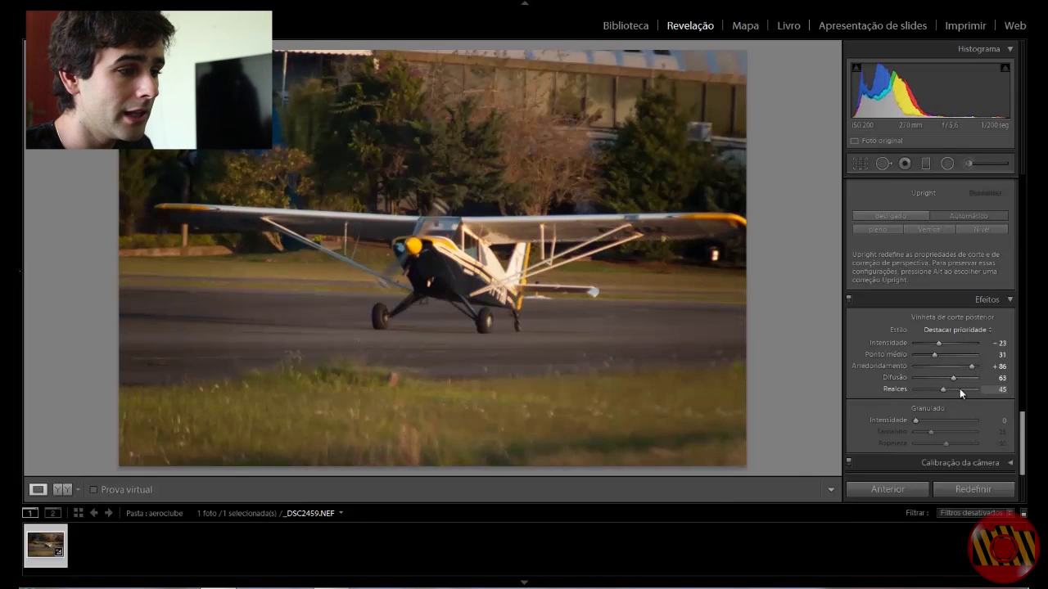
left_click_drag(956, 382, 975, 382)
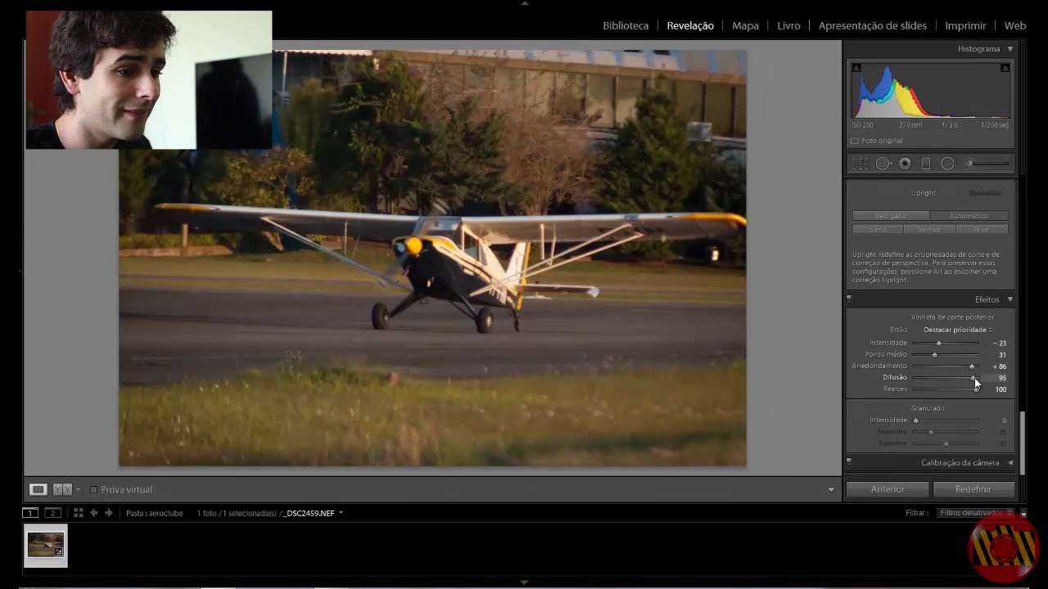
left_click_drag(911, 387, 1000, 392)
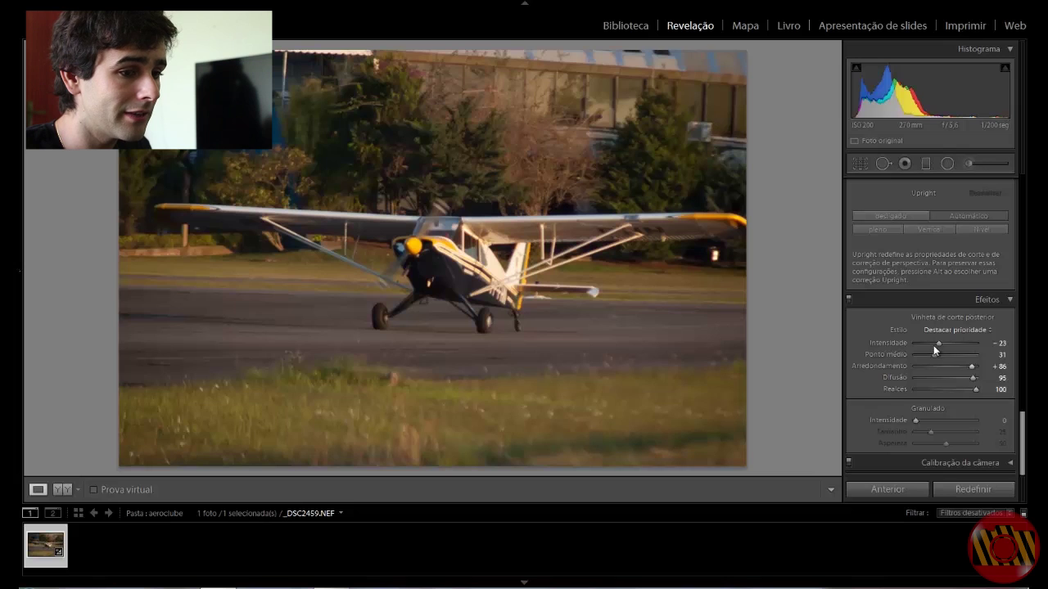
Set the vignette to amount −100 and midpoint 0, keeping highlights at 100
mouse_move(938, 342)
left_mouse_down()
mouse_move(967, 342)
mouse_move(868, 343)
left_mouse_up()
left_click_drag(934, 354, 898, 356)
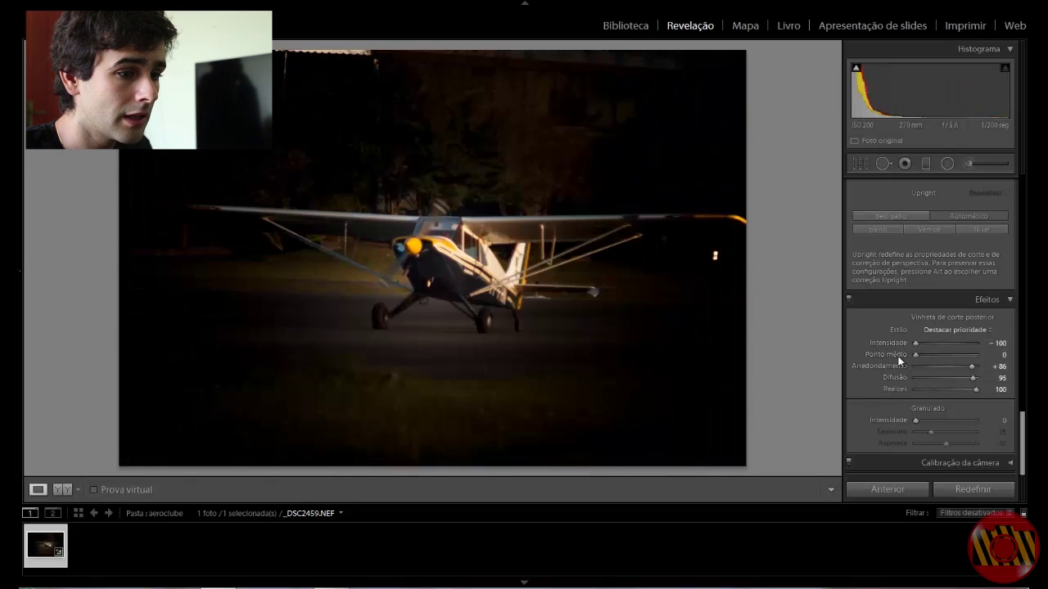
left_click_drag(976, 390, 889, 388)
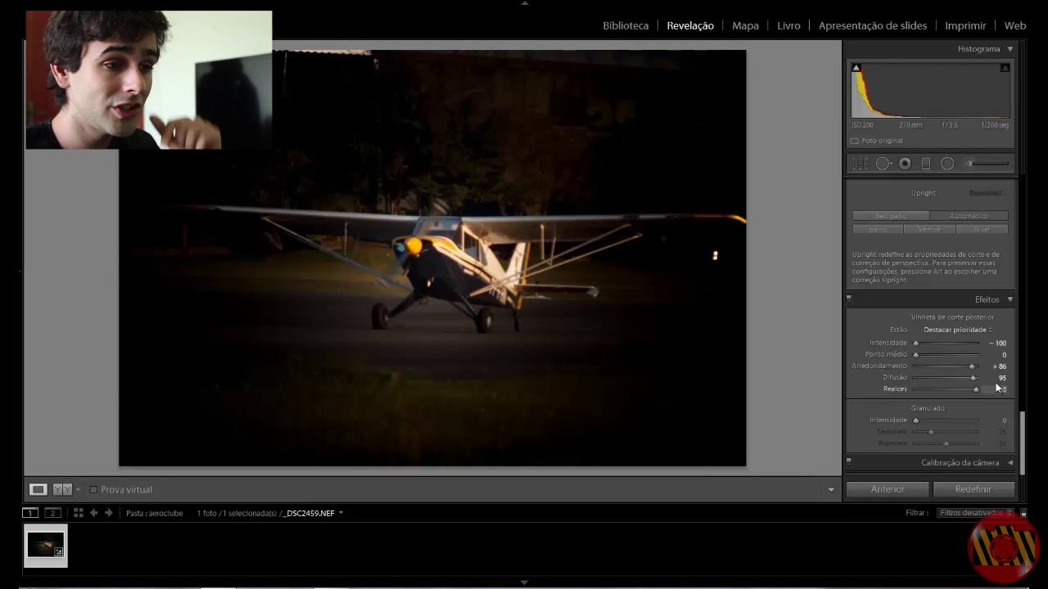
mouse_move(997, 387)
left_mouse_down()
mouse_move(892, 382)
mouse_move(1013, 385)
mouse_move(869, 381)
mouse_move(1006, 385)
left_mouse_up()
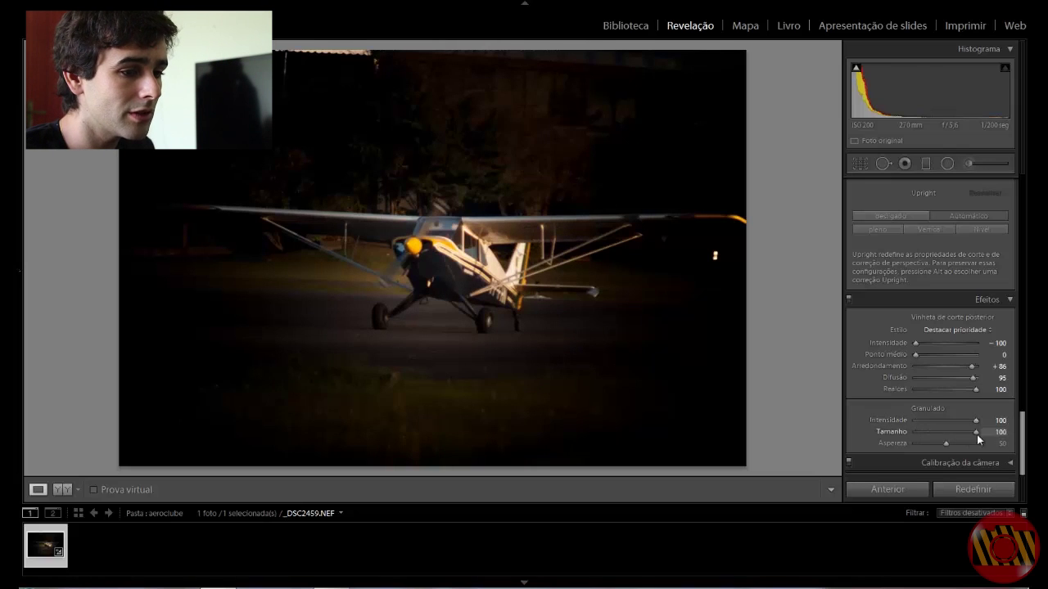
Add grain with amount 100, size 0 and roughness 100, then hide the side panel
left_click_drag(978, 436, 904, 435)
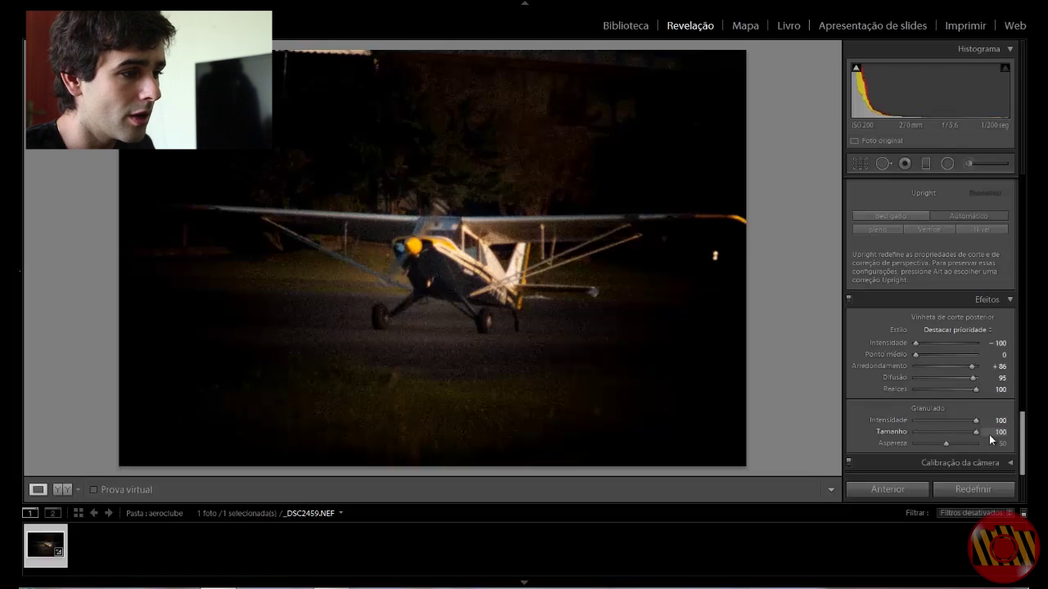
mouse_move(989, 435)
left_mouse_down()
mouse_move(862, 438)
mouse_move(1018, 446)
left_mouse_up()
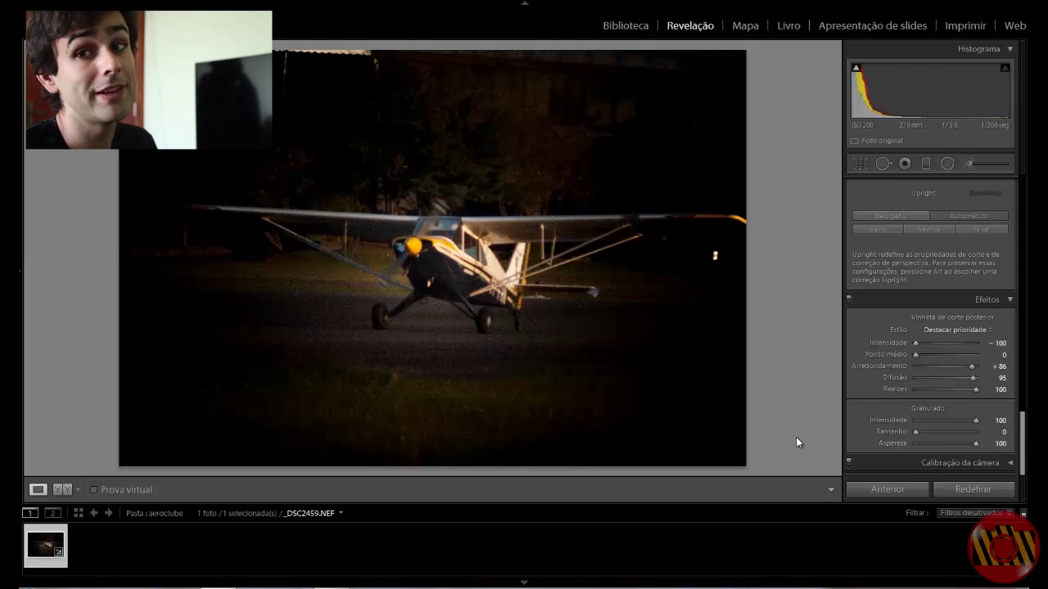
left_click(1041, 429)
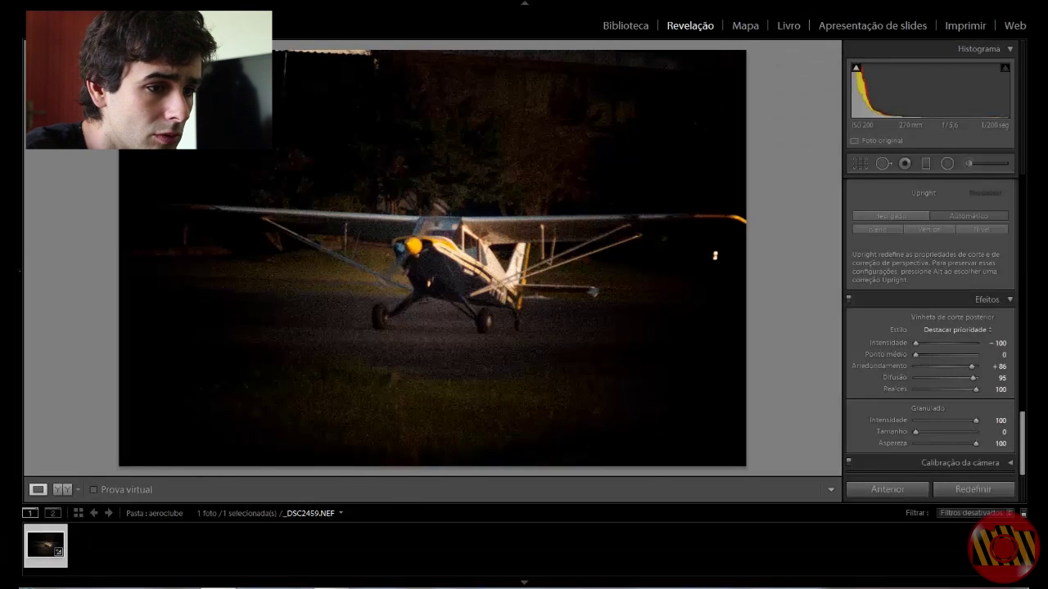
left_click(1009, 464)
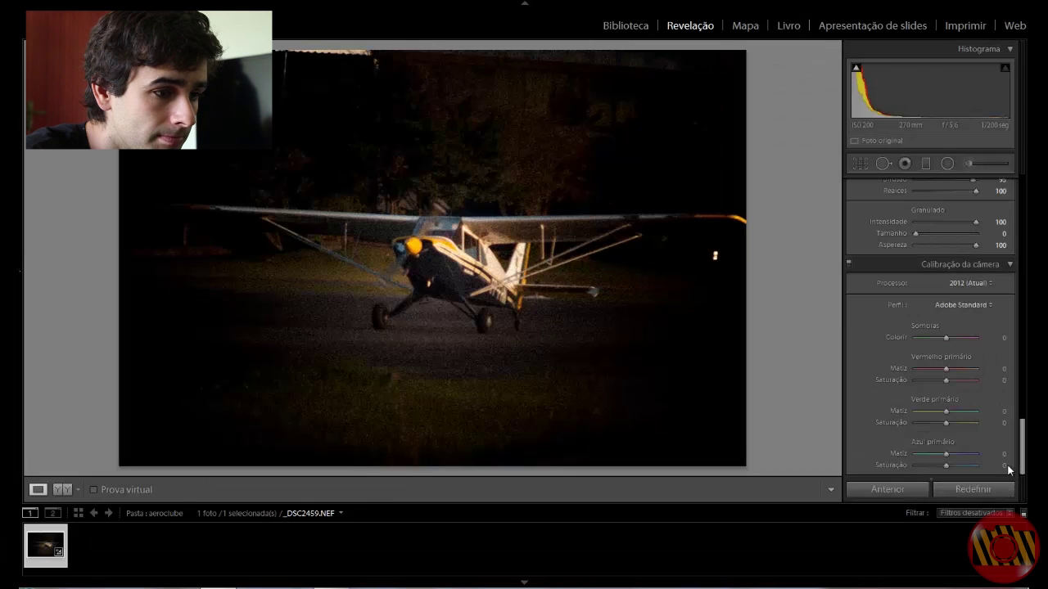
Show the Lens Corrections Color settings and zoom into the fuselage's dark triangular gap
mouse_move(1022, 442)
left_mouse_down()
mouse_move(1022, 352)
mouse_move(1005, 251)
left_mouse_up()
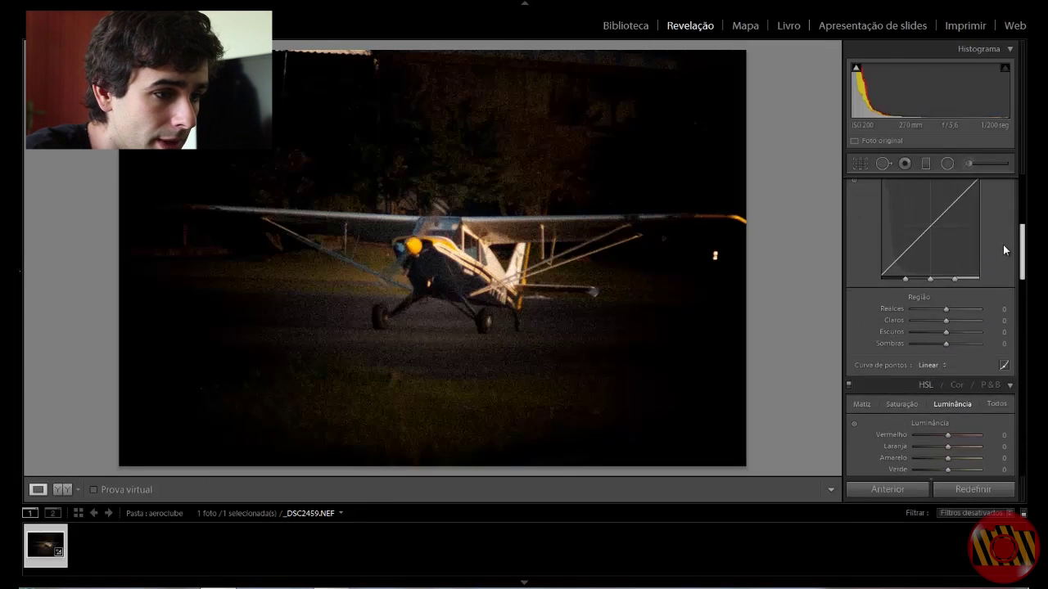
scroll(1002, 245, "down", 5)
scroll(1007, 328, "down", 5)
scroll(1008, 361, "down", 3)
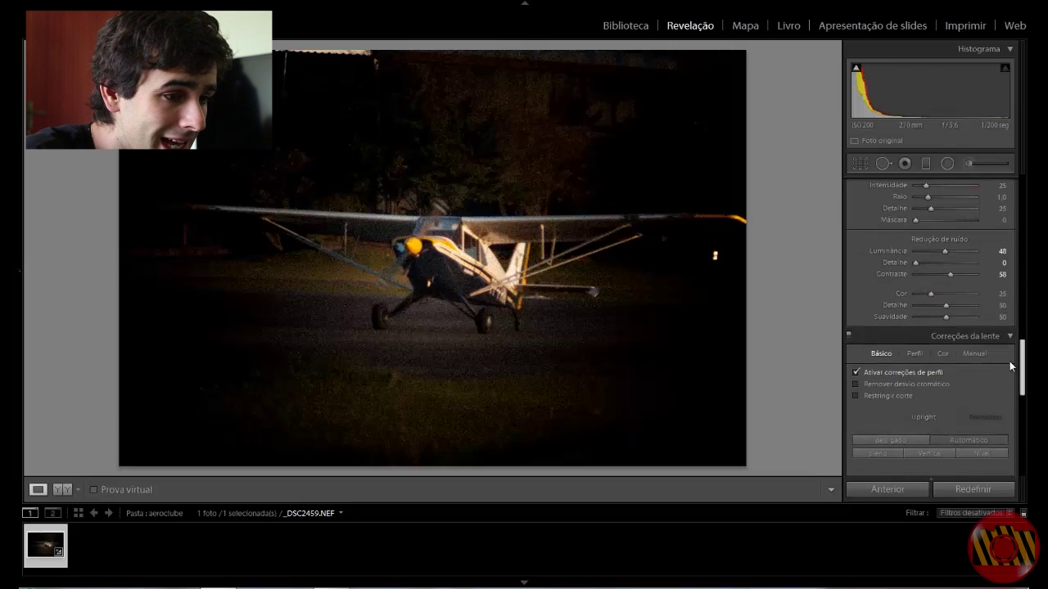
scroll(1009, 376, "down", 3)
scroll(982, 368, "up", 5)
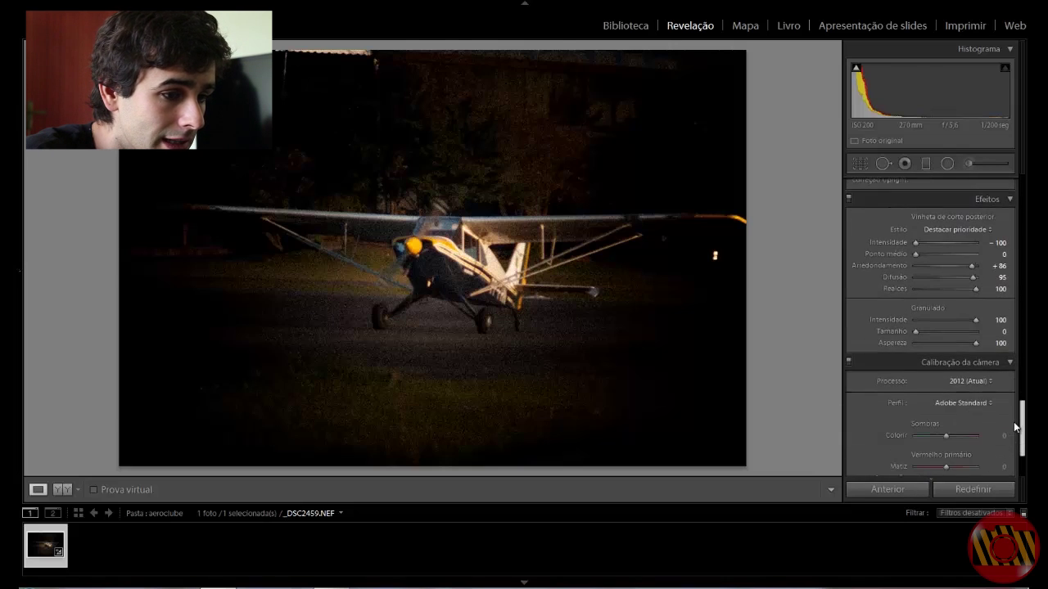
left_click(942, 360)
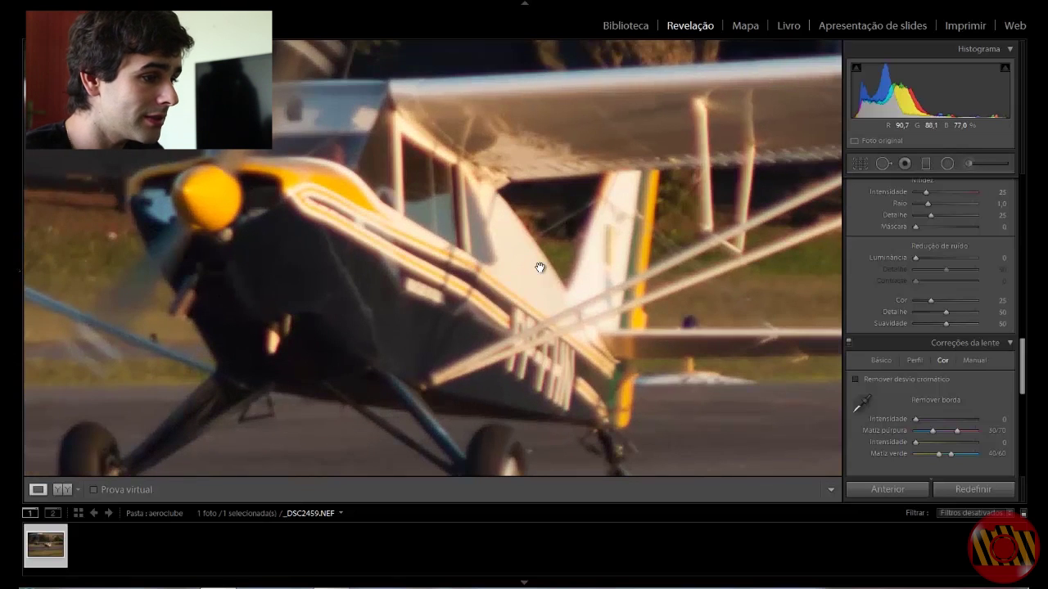
key("ctrl+equal")
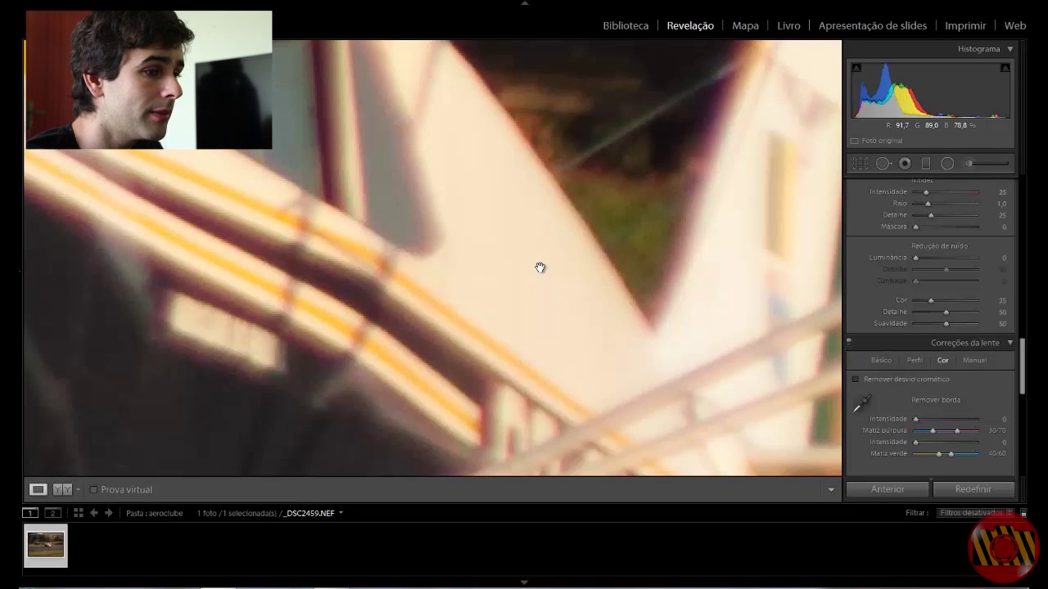
left_click_drag(614, 205, 615, 289)
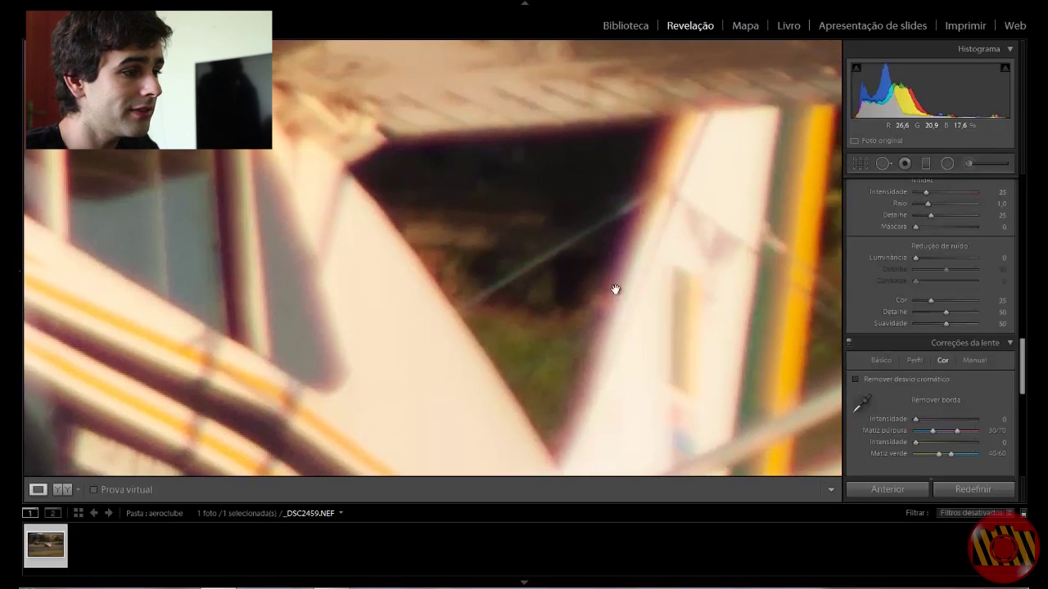
Pick the defringe eyedropper and switch to a side-by-side Before/After view
left_click(863, 404)
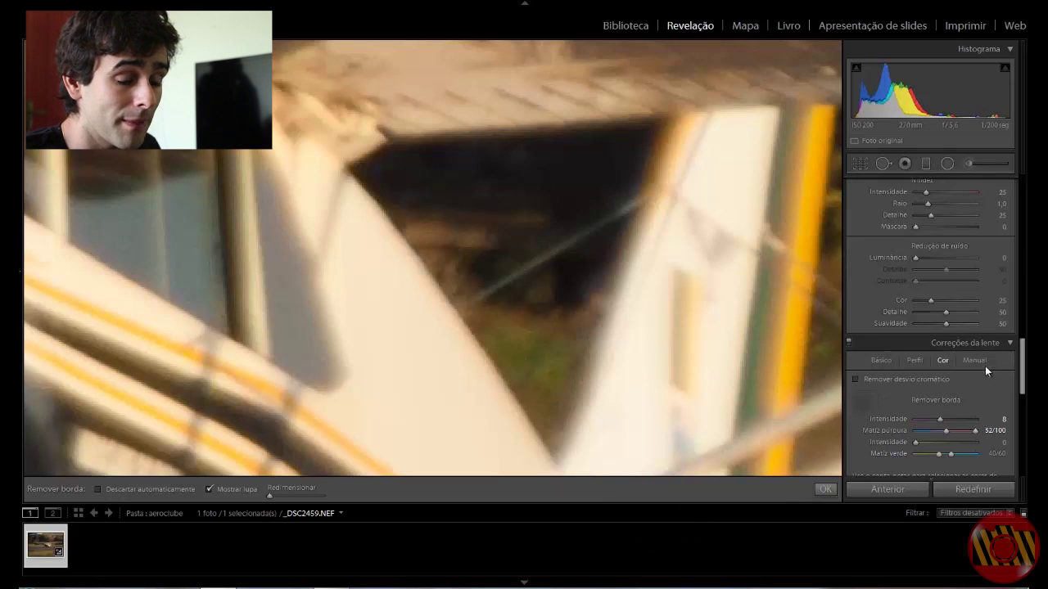
key("y")
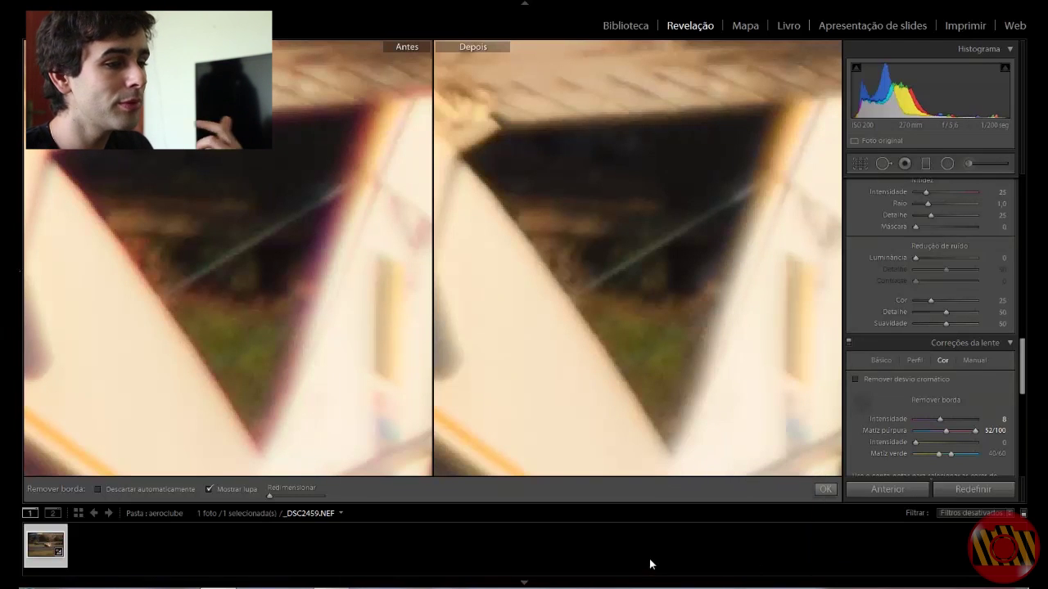
left_click(861, 401)
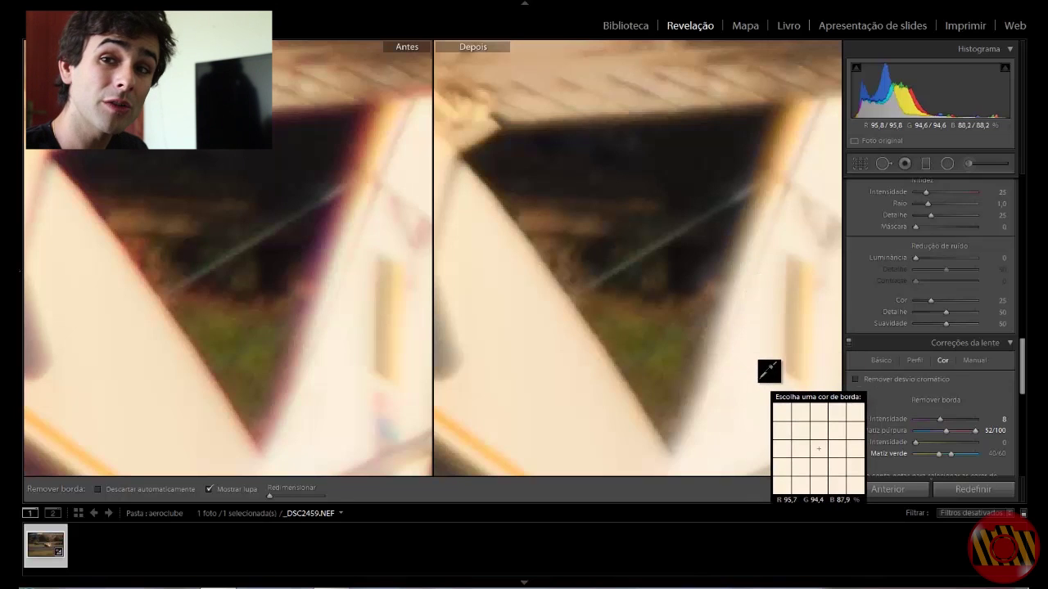
key("ctrl+minus")
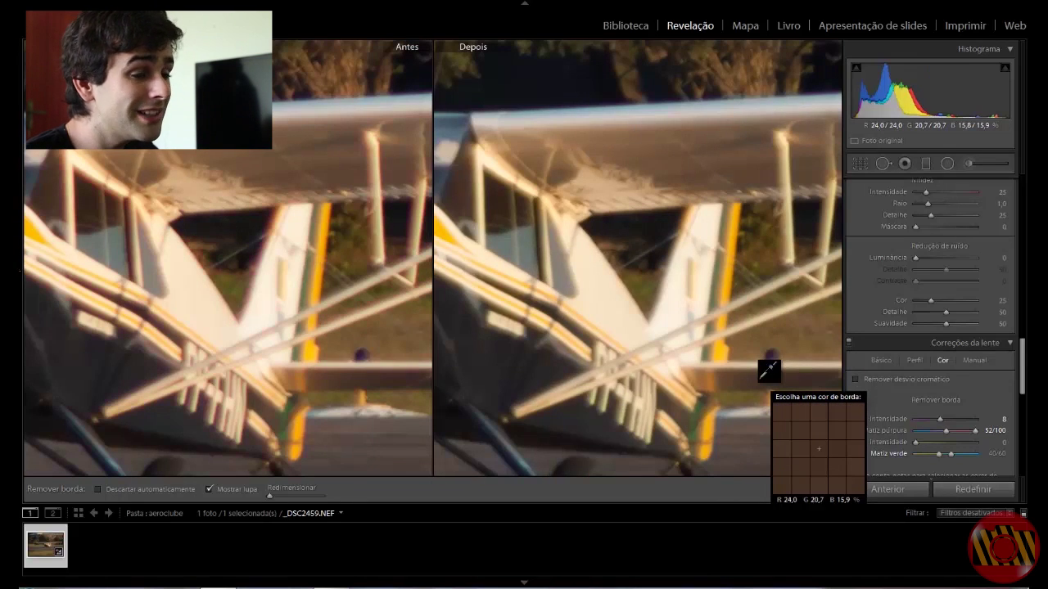
key("ctrl+minus")
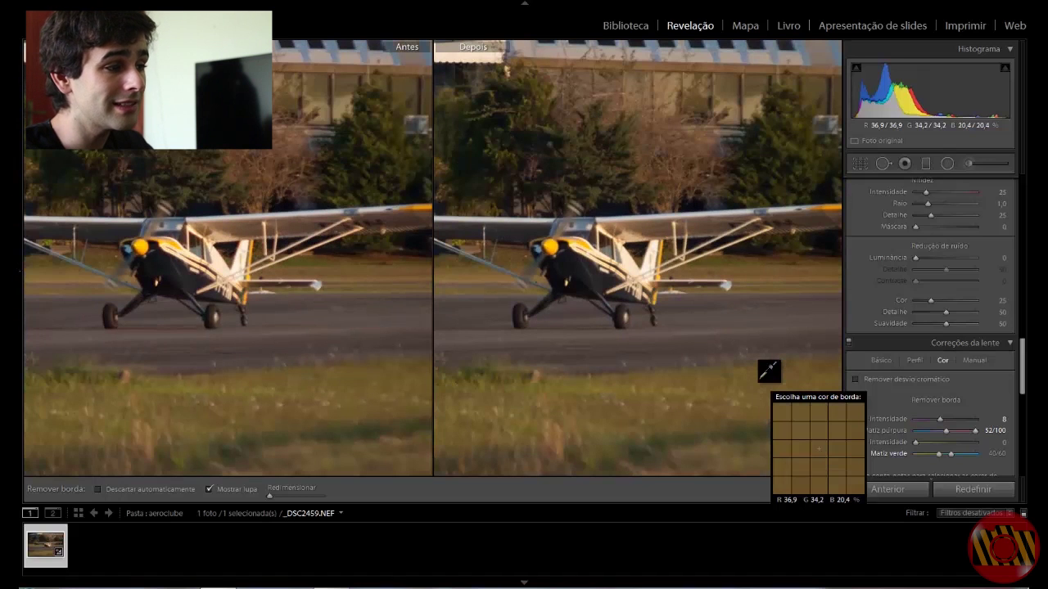
key("ctrl+equal")
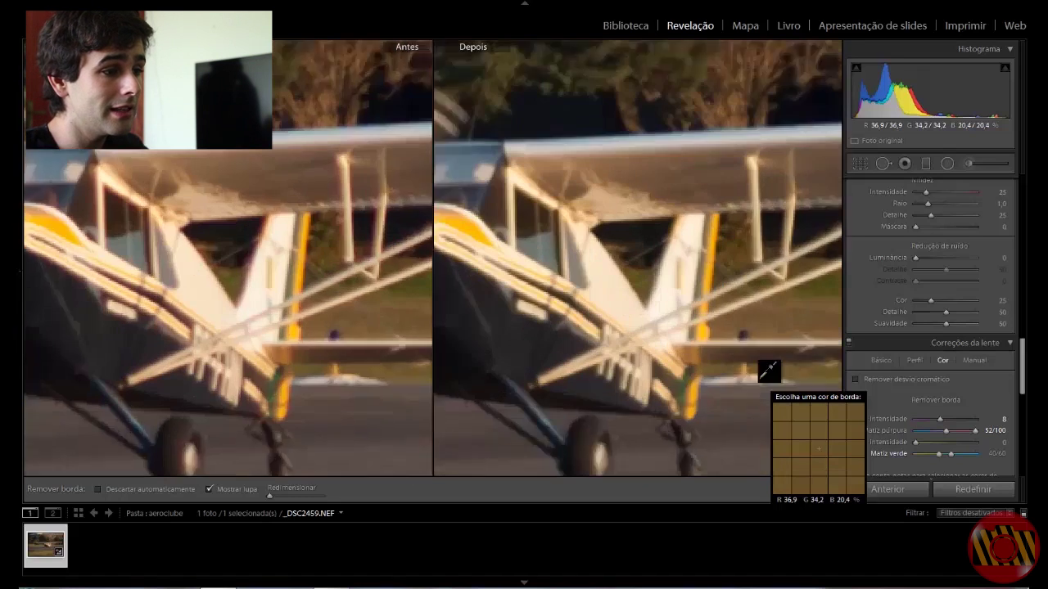
key("ctrl+equal")
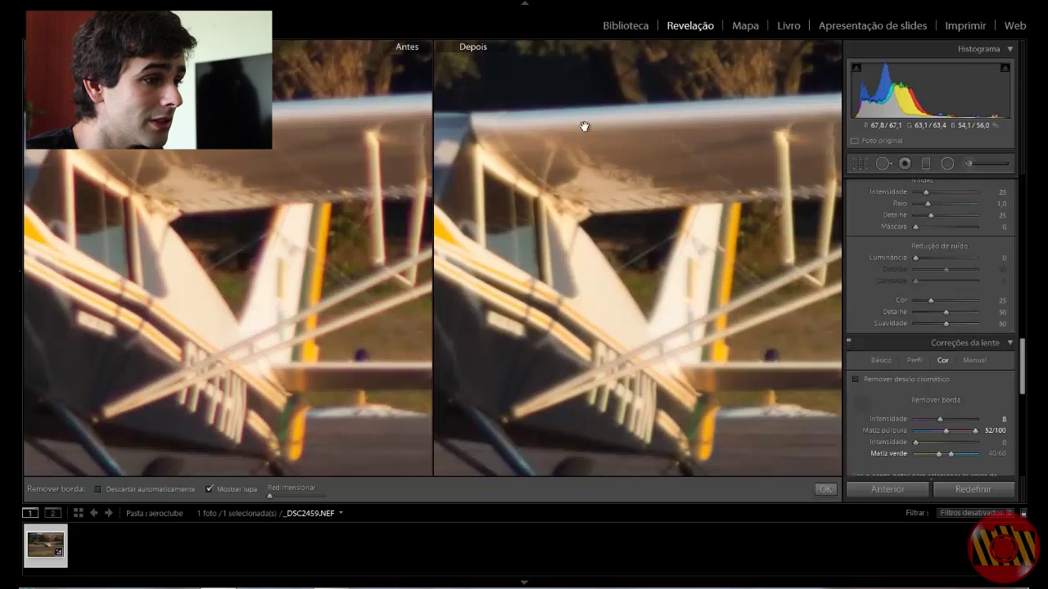
Sample the purple fringe on the wing edge, giving purple amount 6 and hue 35/64
left_click_drag(582, 124, 609, 269)
key("ctrl+equal")
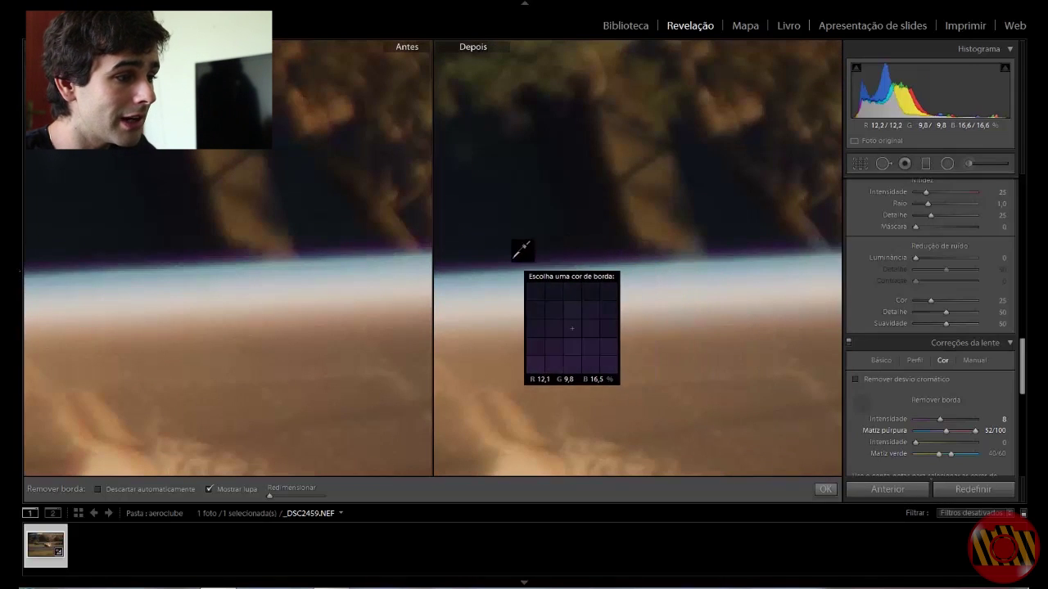
left_click(584, 254)
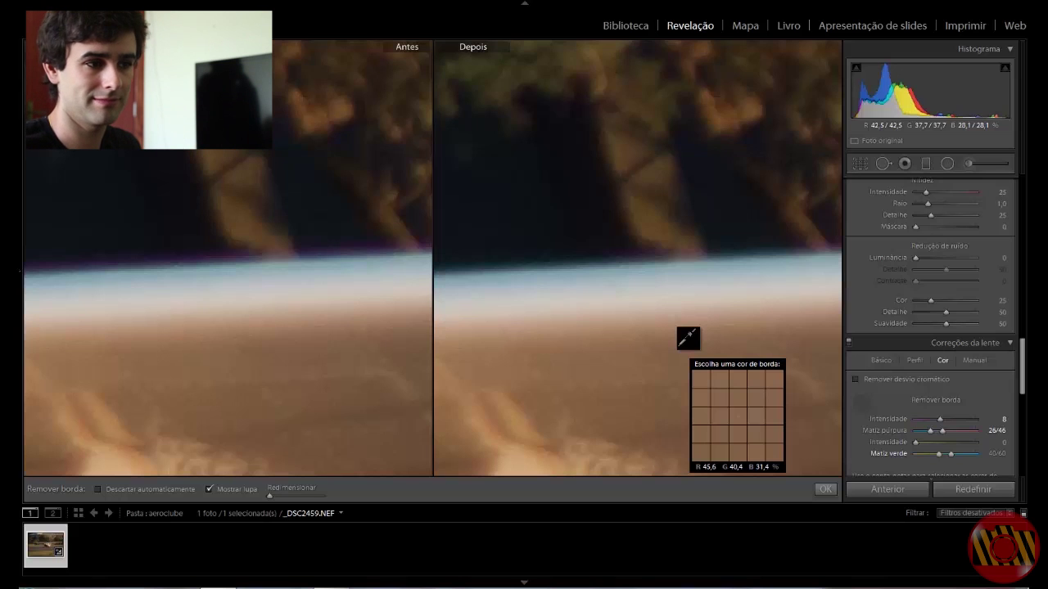
left_click(646, 260)
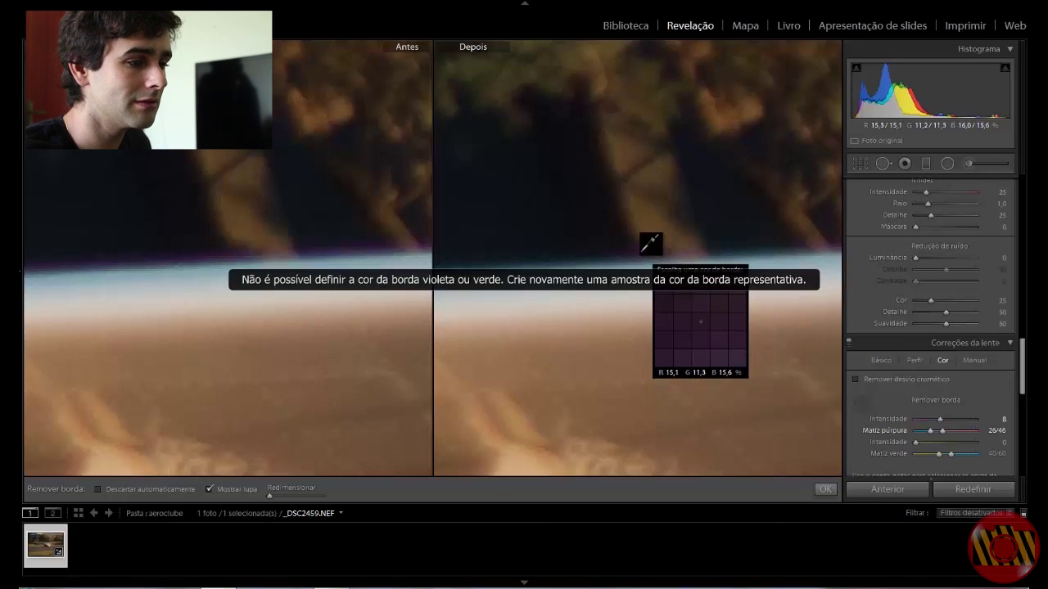
left_click(645, 256)
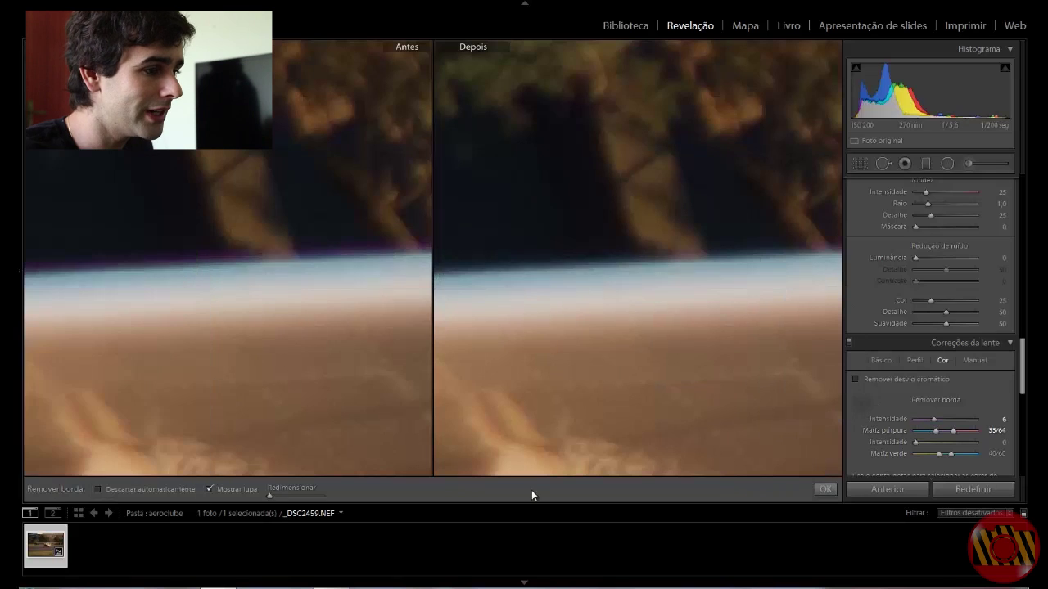
key("z")
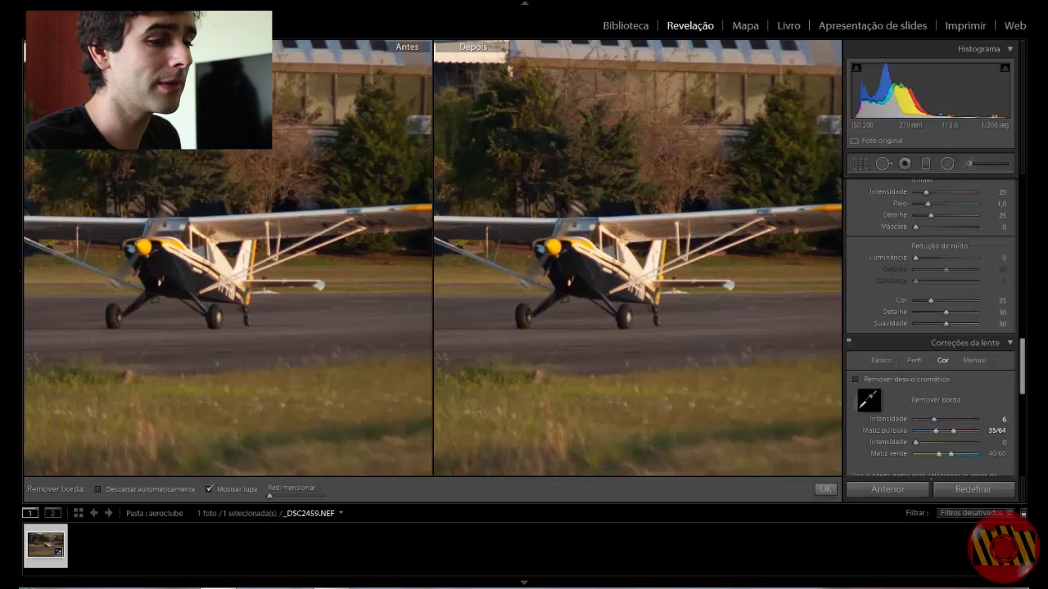
Put away the fringe sampler and check the Manual transform sliders, all at defaults
left_click(866, 401)
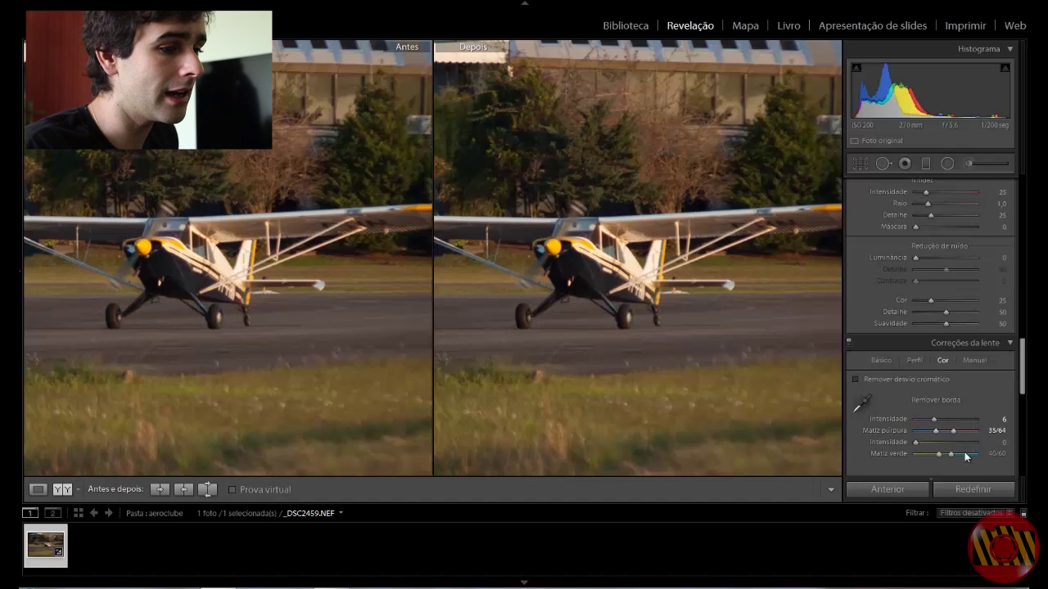
left_click(976, 361)
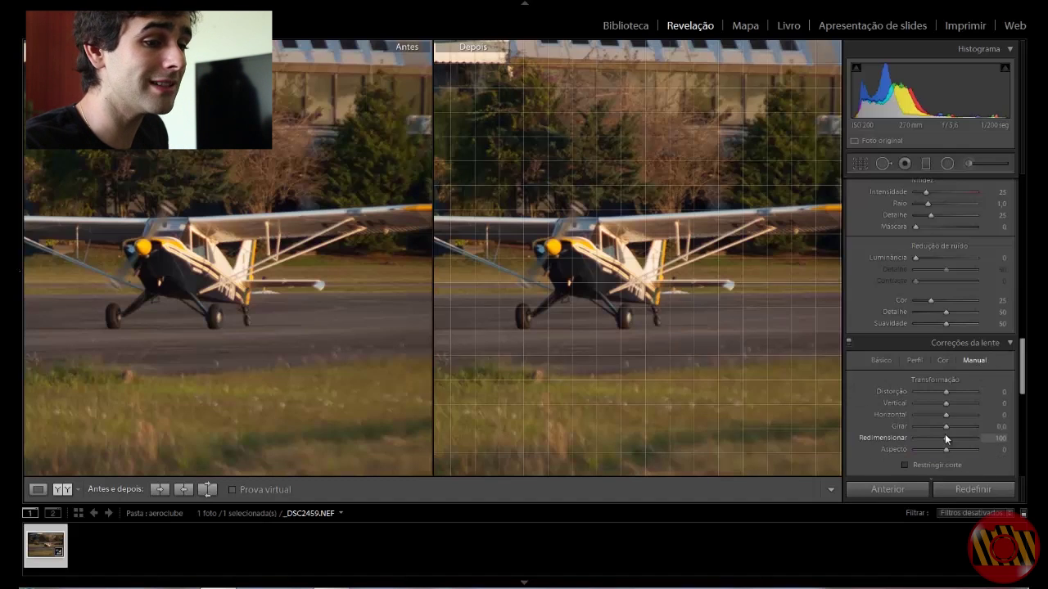
left_click(943, 360)
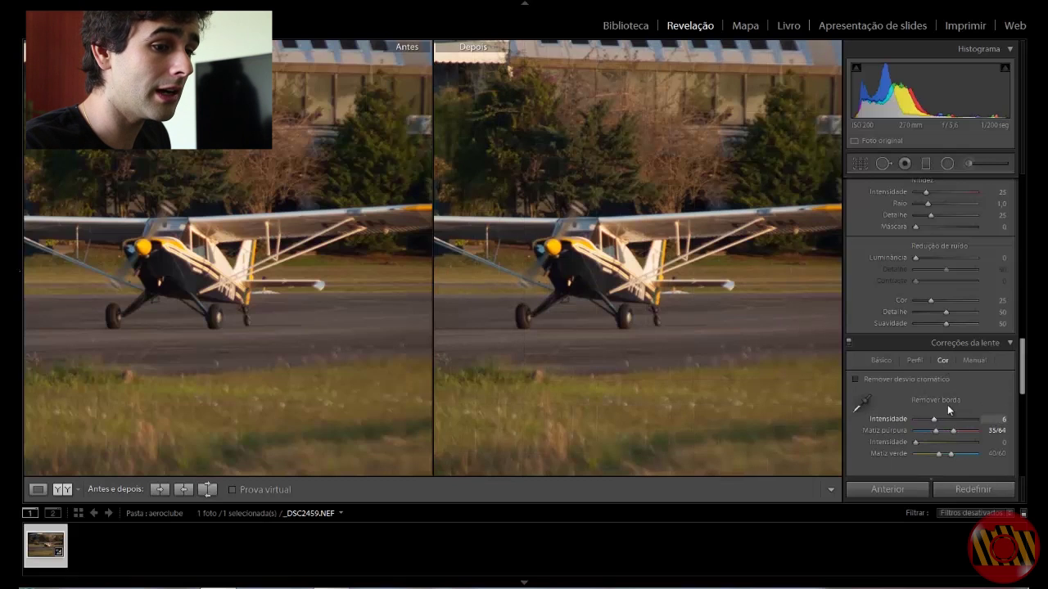
left_click(974, 361)
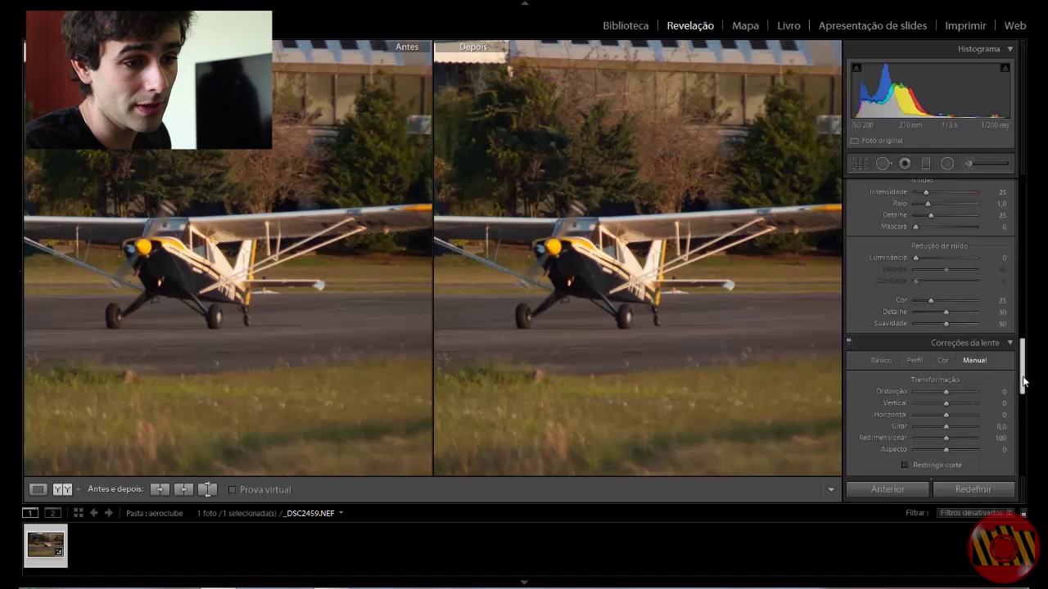
left_click_drag(1022, 364, 1019, 473)
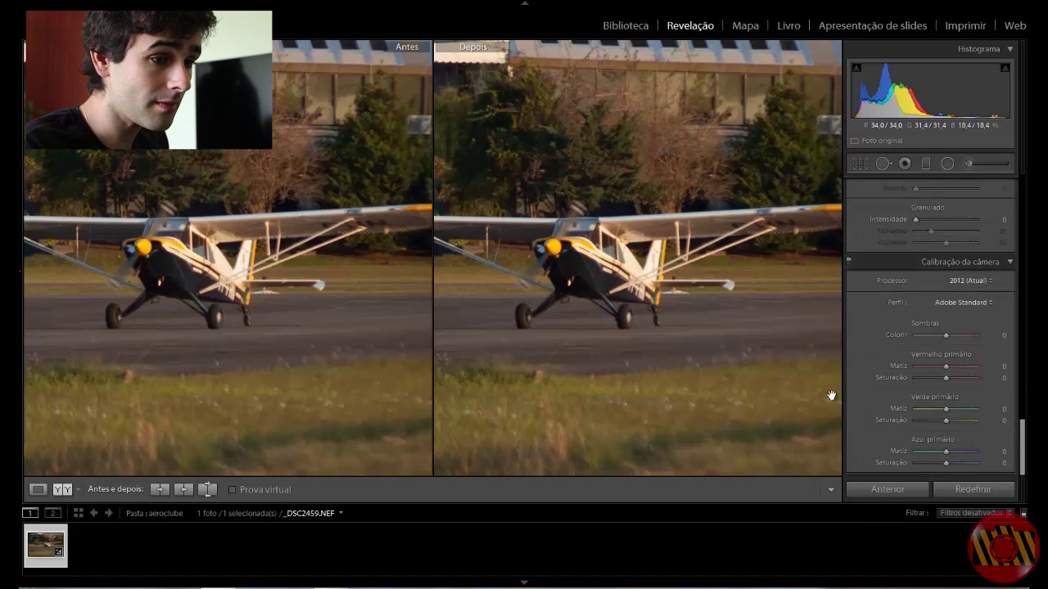
left_click(978, 303)
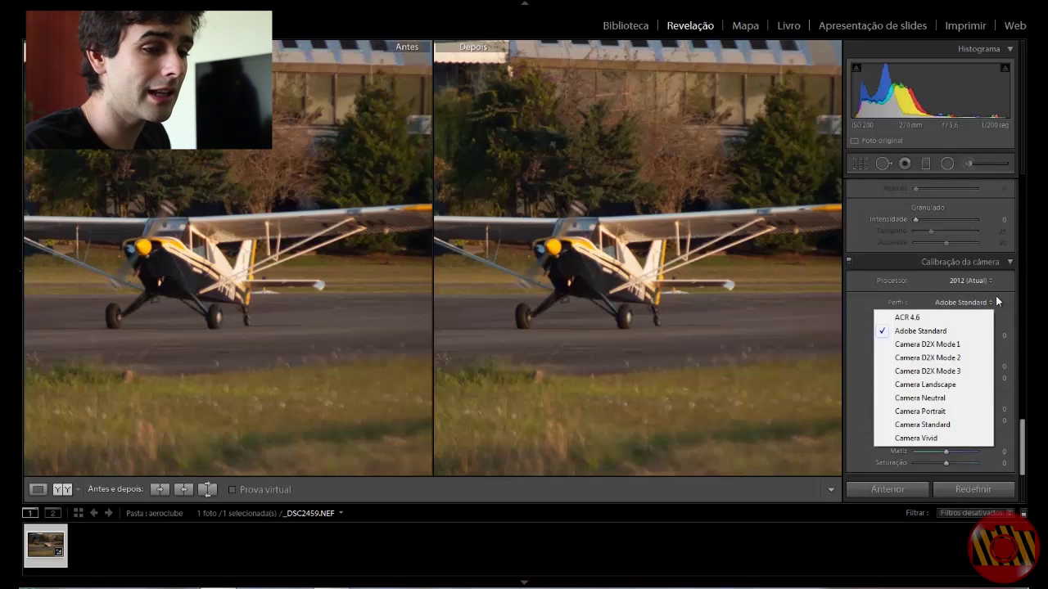
left_click(987, 303)
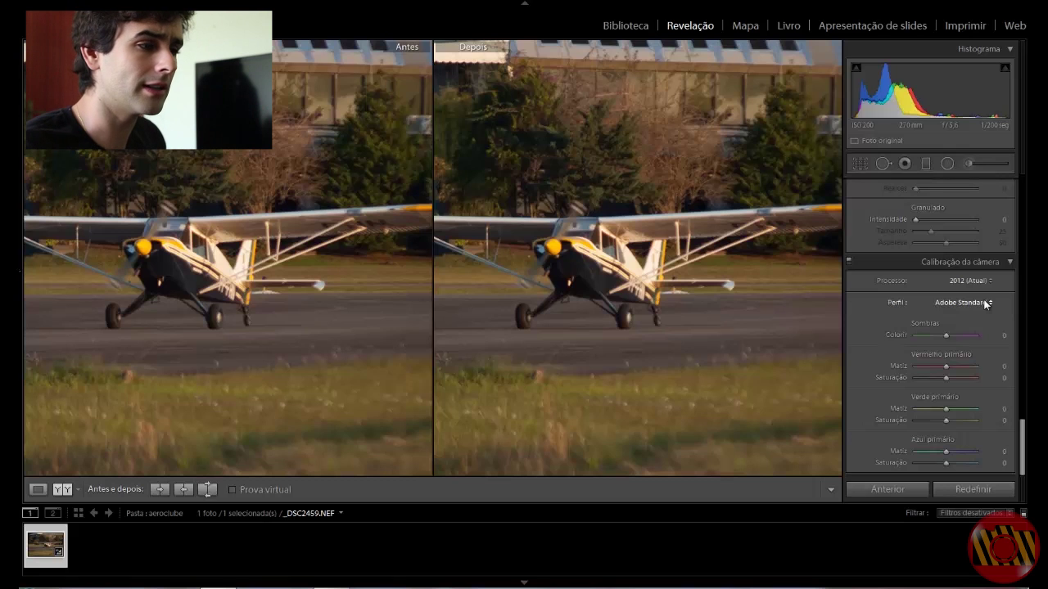
mouse_move(1022, 467)
left_mouse_down()
mouse_move(1008, 226)
mouse_move(1015, 188)
left_mouse_up()
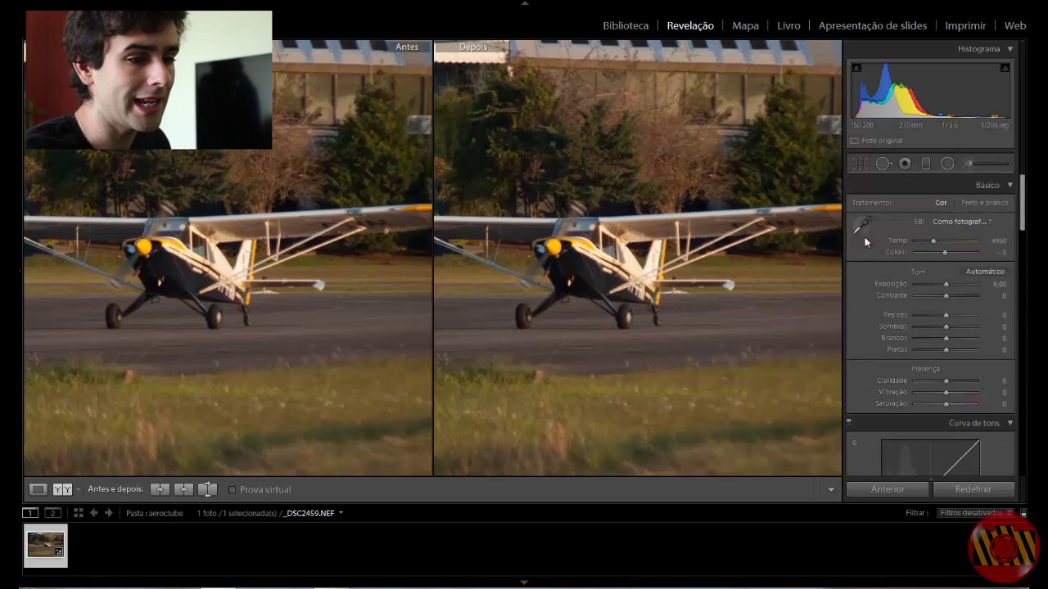
Return to a single-photo view, collapse the right panel and fit the photo to the window
key("y")
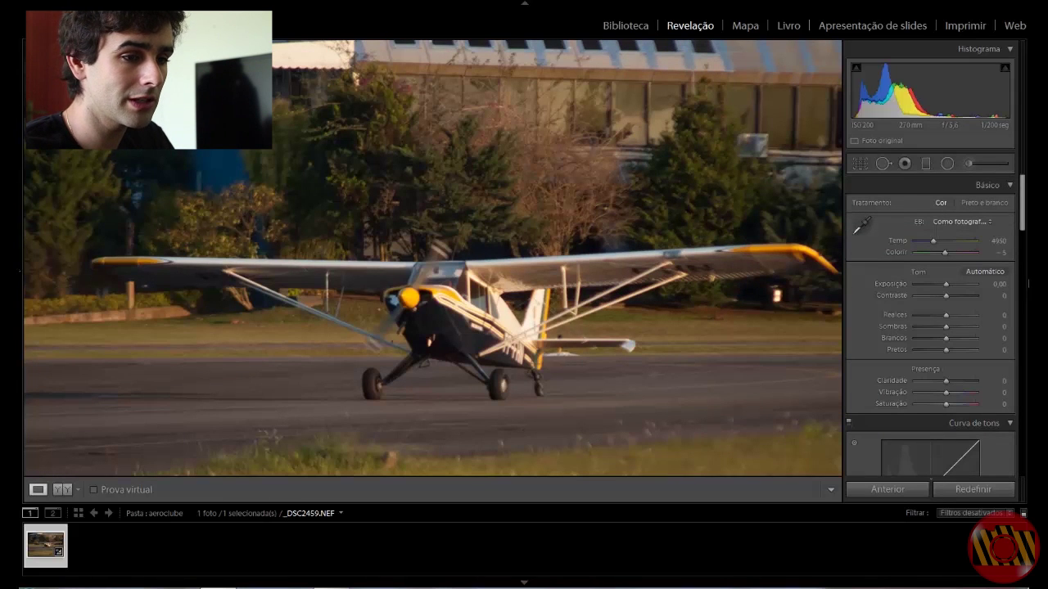
left_click(1027, 282)
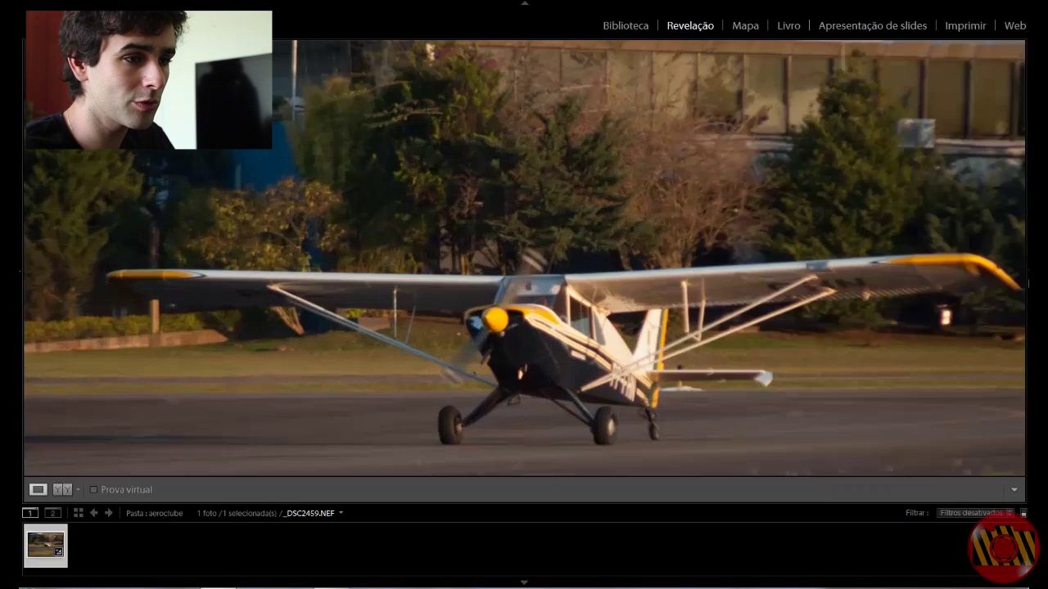
left_click(1000, 283)
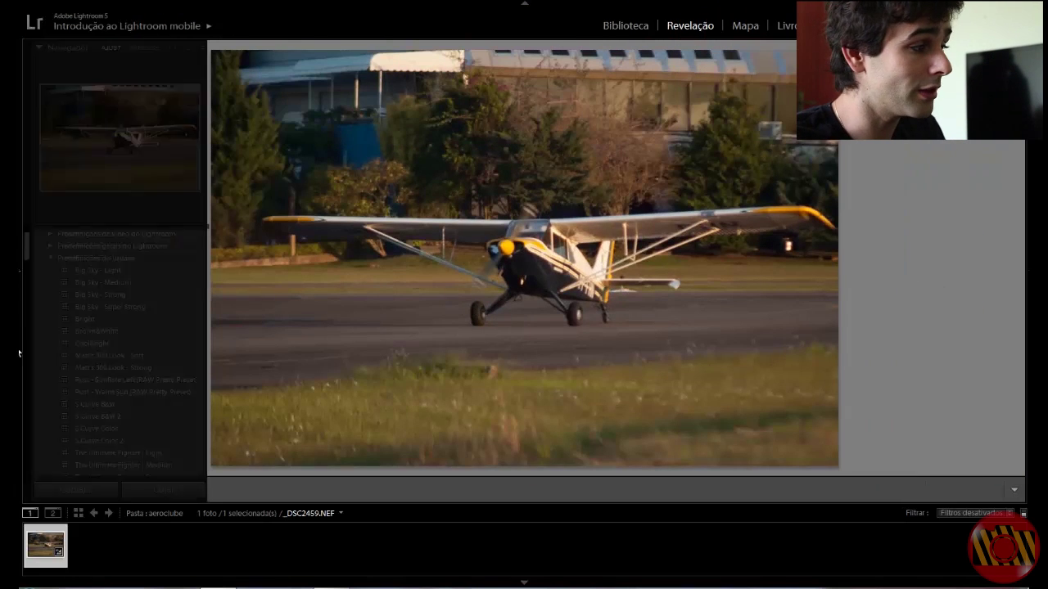
Pin the Presets panel open, then apply and undo the S Curve Color preset
left_click(19, 293)
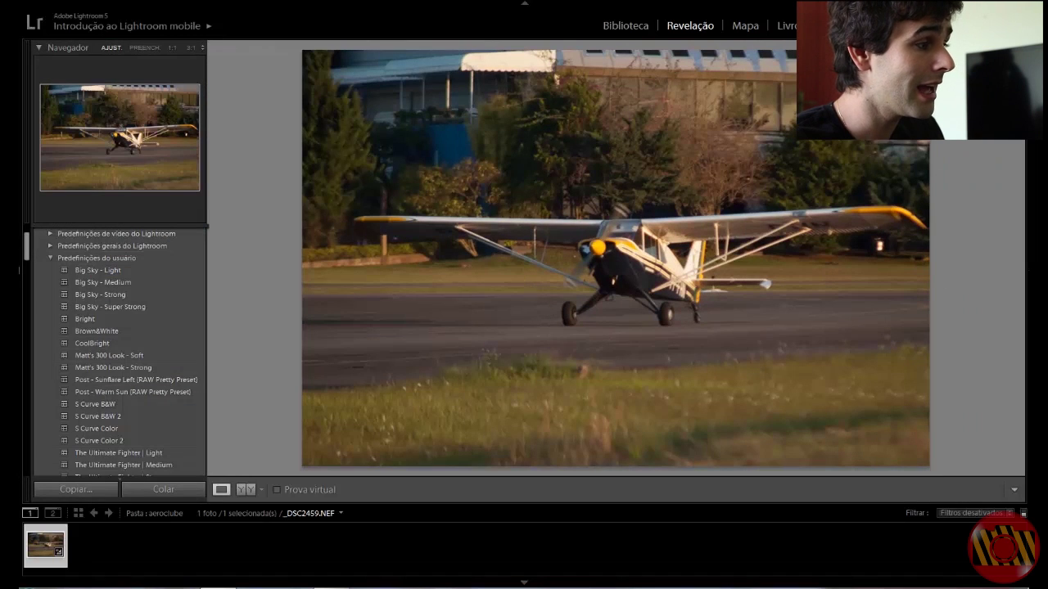
scroll(149, 424, "up", 3)
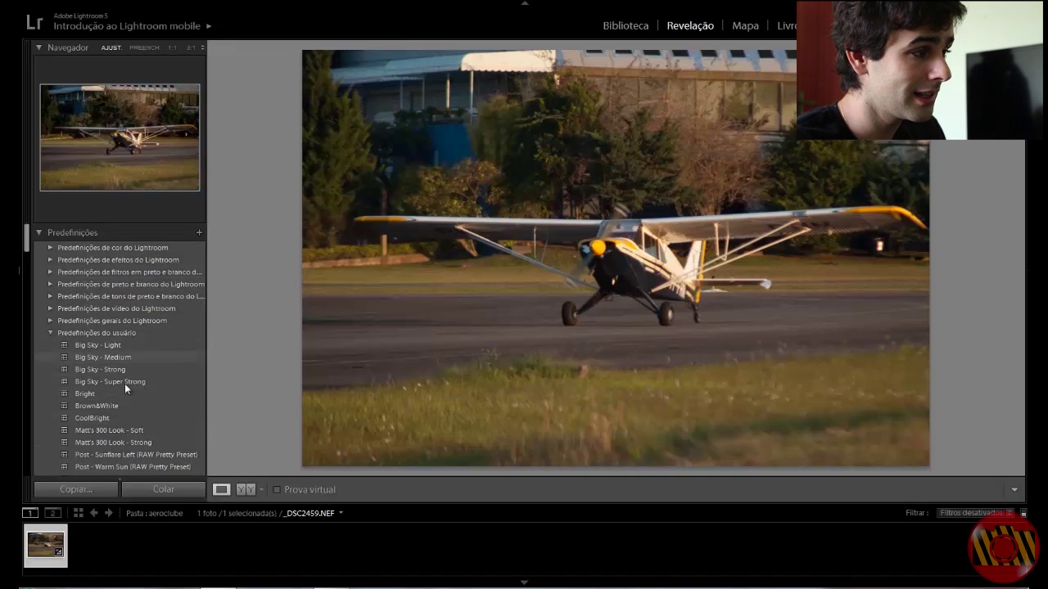
scroll(110, 360, "down", 4)
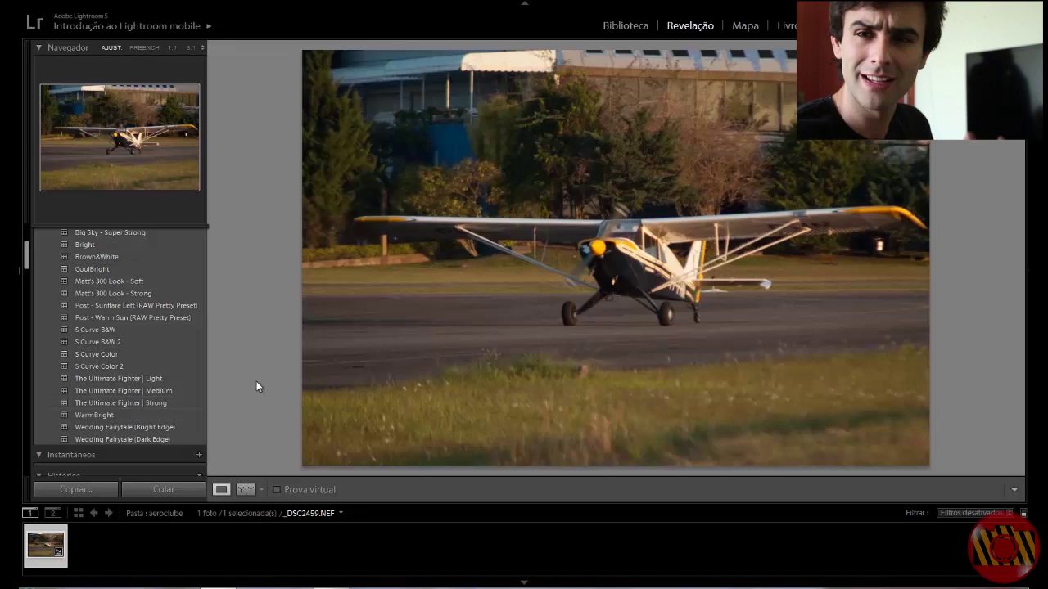
left_click(158, 352)
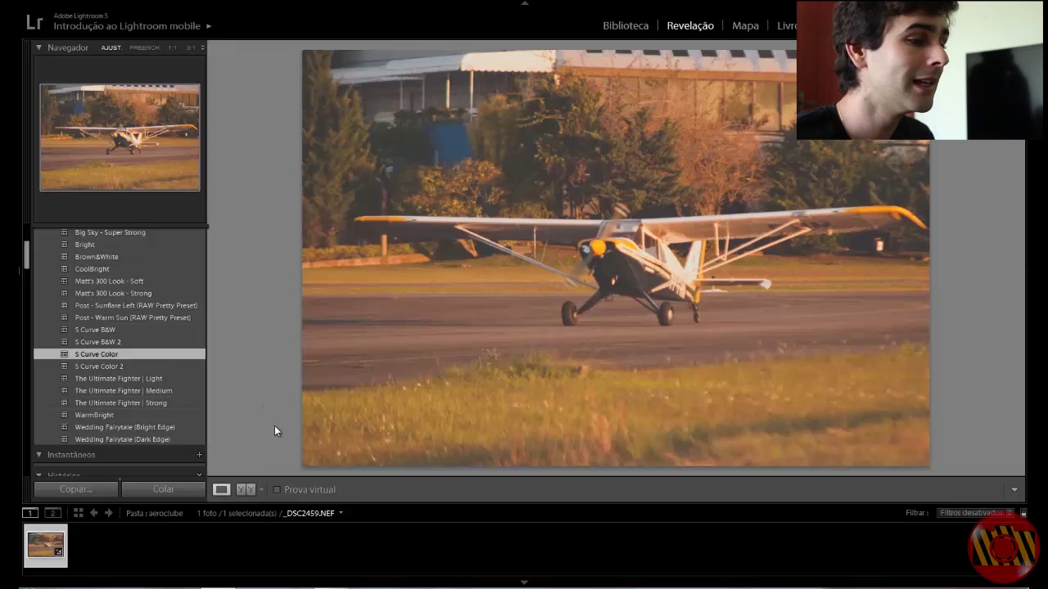
key("ctrl+z")
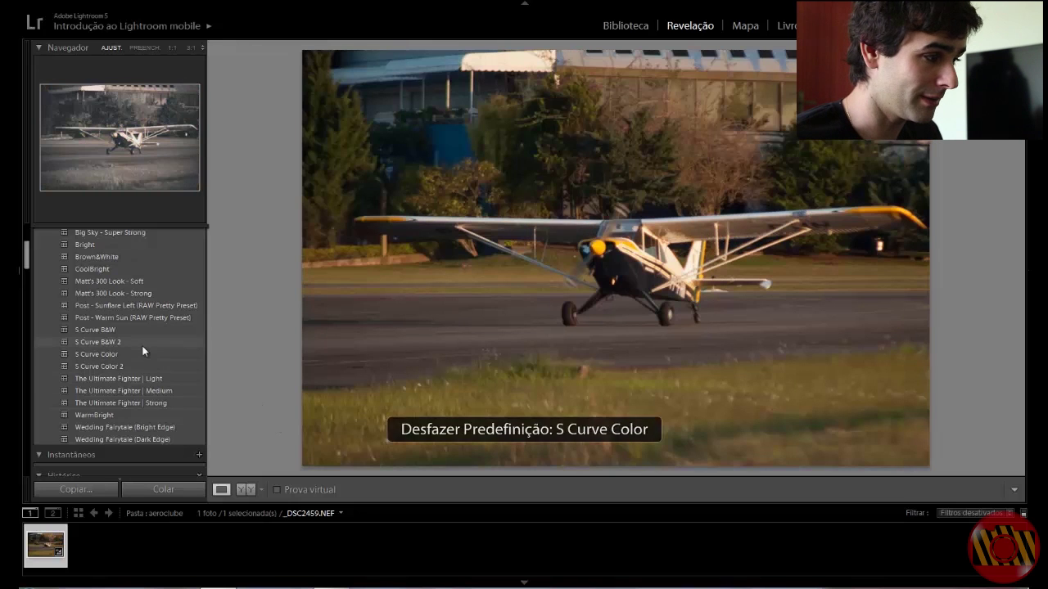
Apply and undo the S Curve B&W preset, then collapse the User Presets folder
left_click(133, 329)
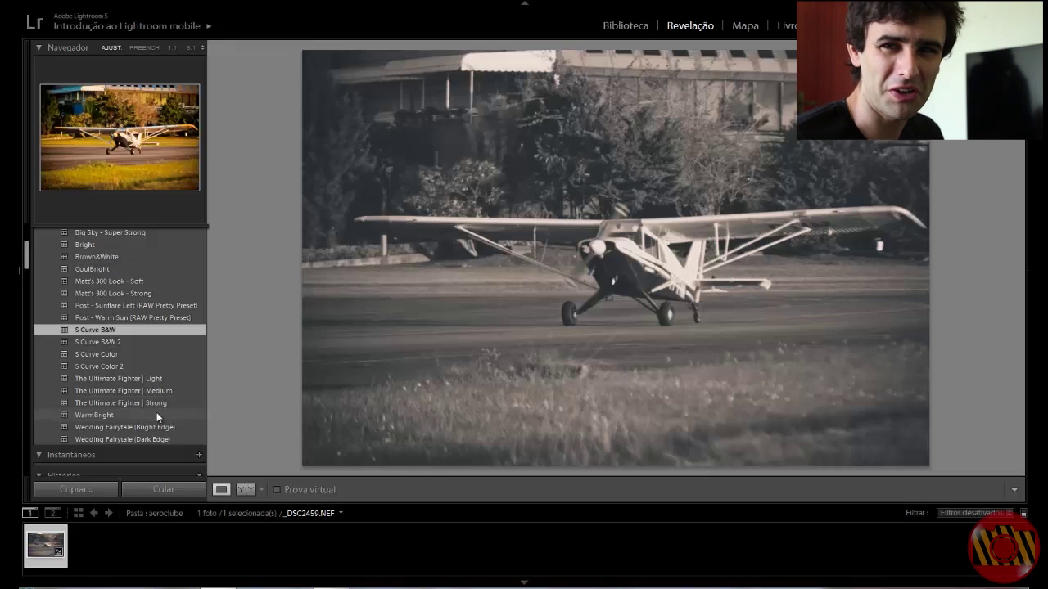
key("ctrl+z")
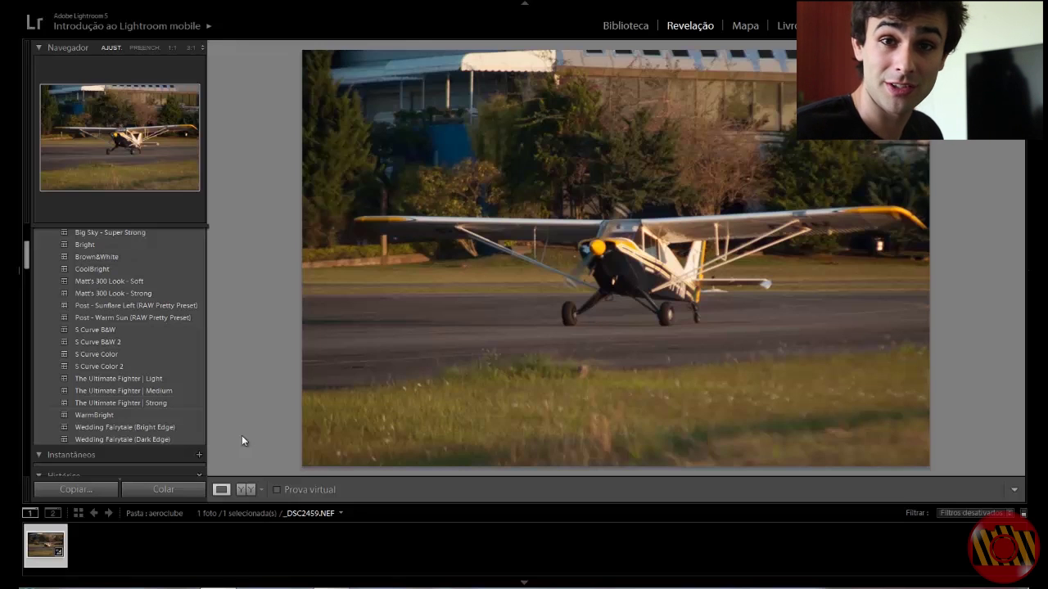
scroll(129, 377, "up", 2)
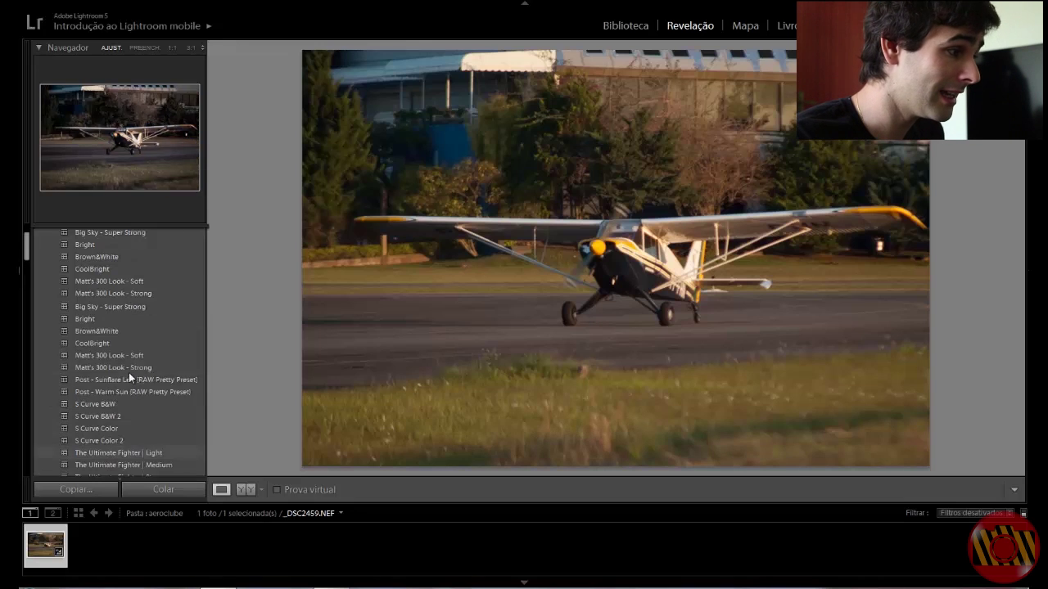
scroll(129, 372, "up", 3)
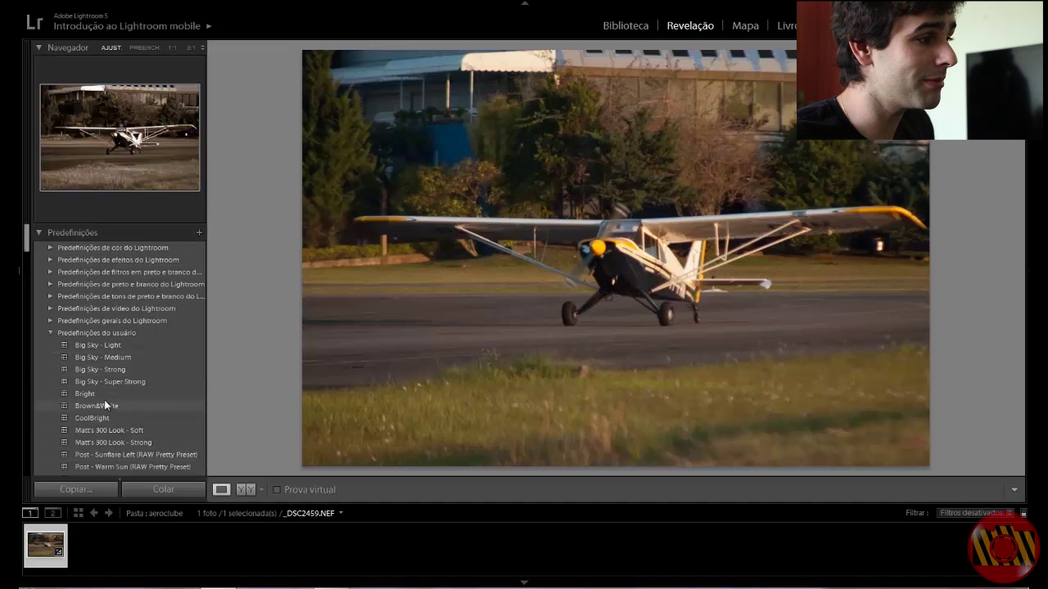
scroll(105, 404, "down", 4)
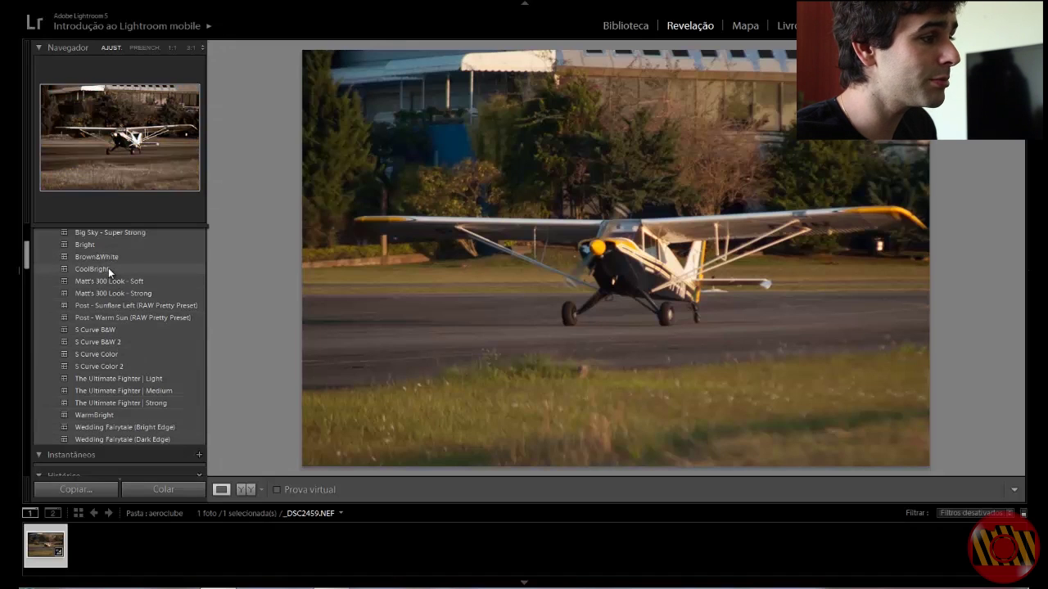
scroll(123, 311, "up", 2)
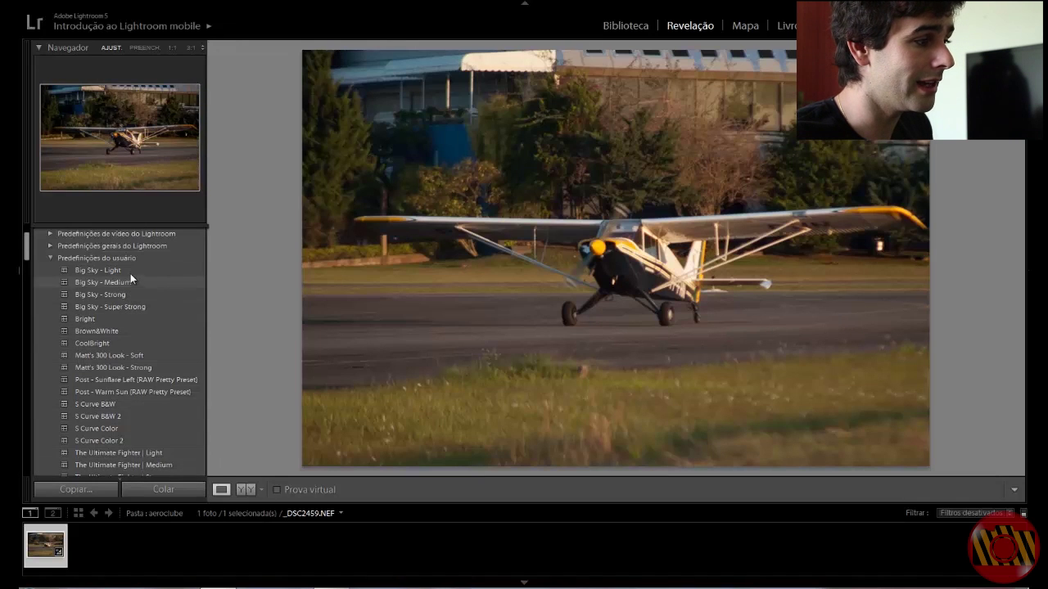
left_click(49, 258)
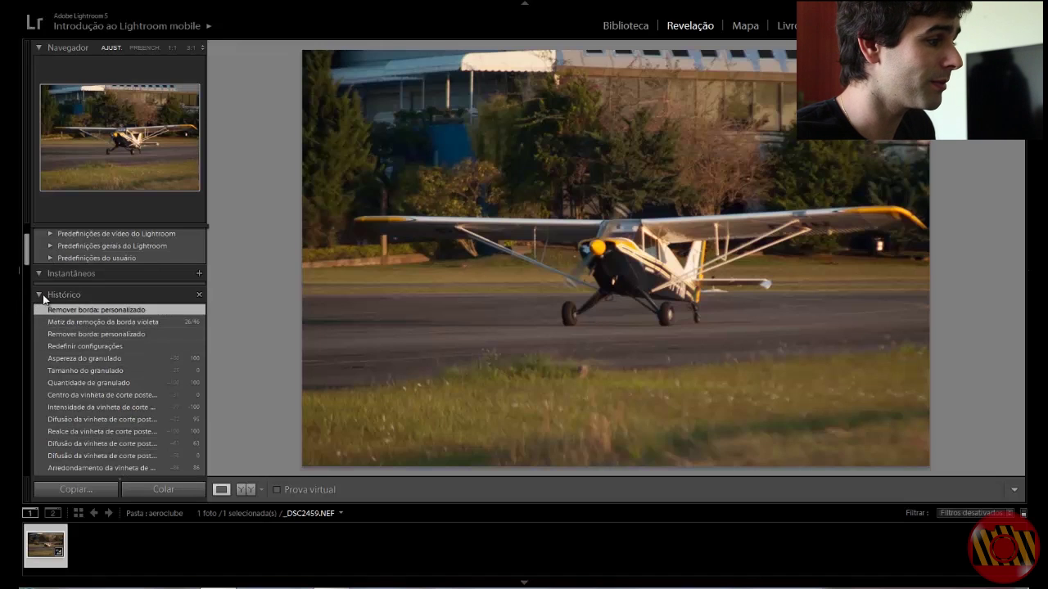
Collapse the History (Histórico) panel
left_click(44, 296)
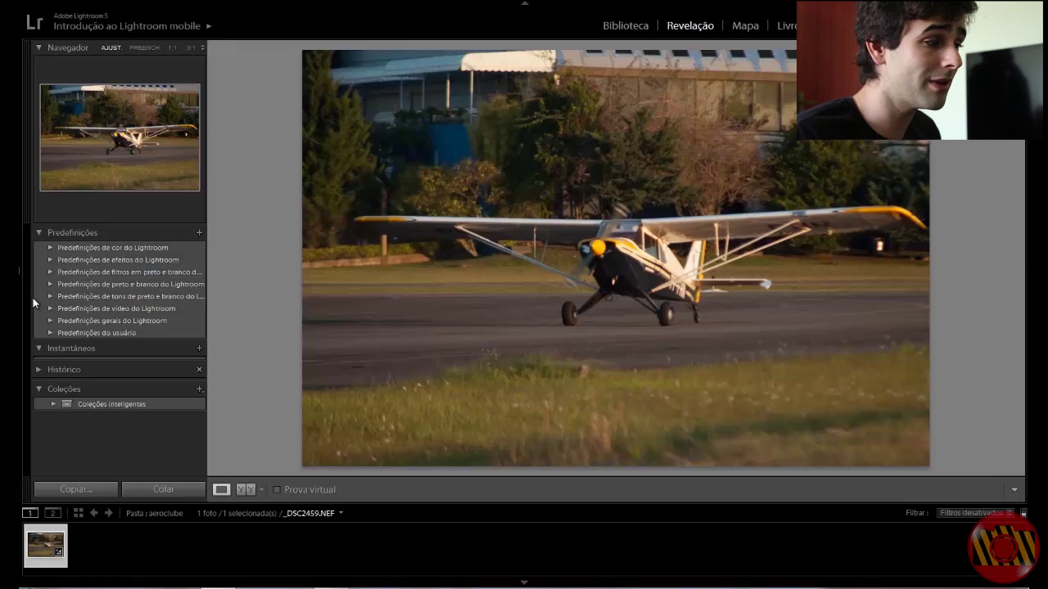
Preview the Processo cruzado 2 and 3 colour presets, then reset the photo to its original colours
left_click(50, 247)
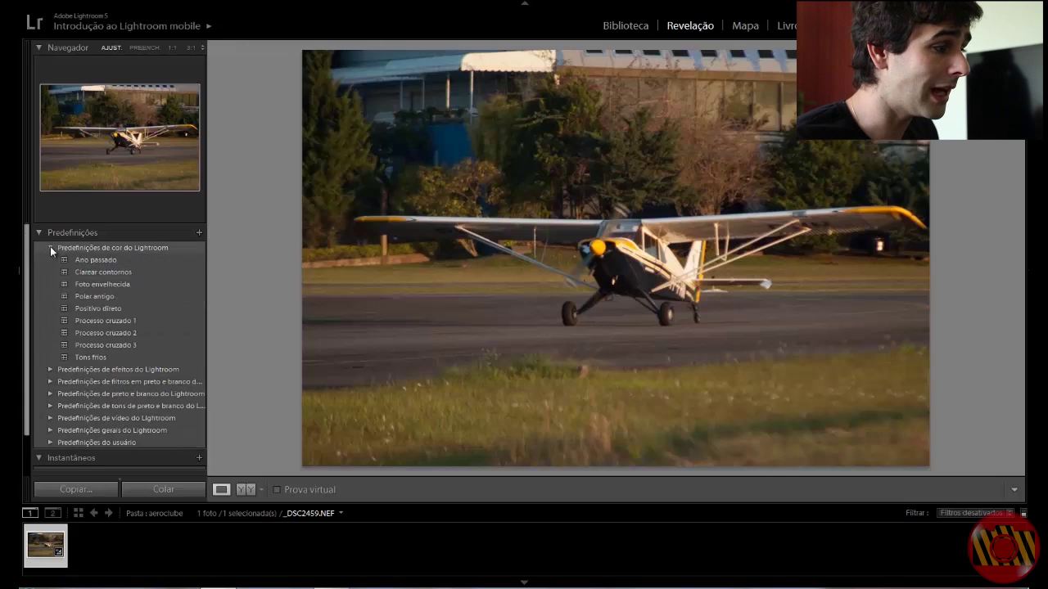
left_click(105, 333)
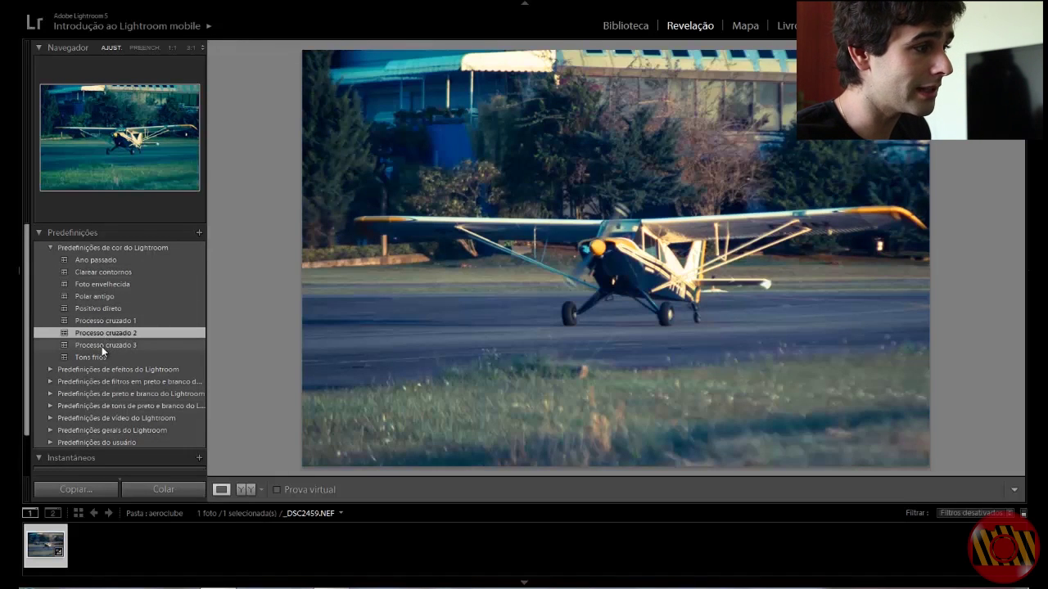
left_click(102, 345)
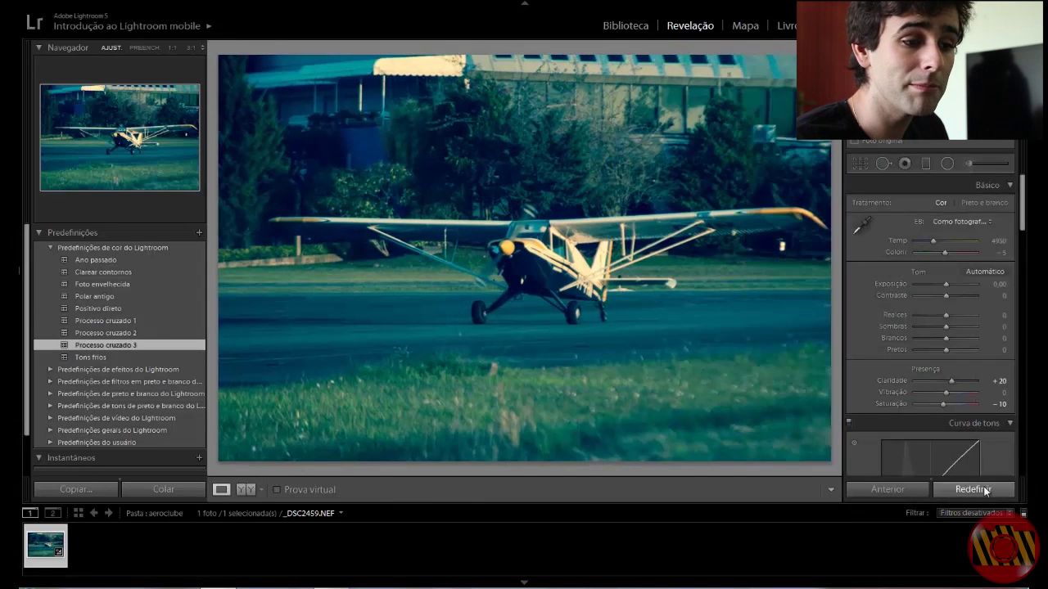
left_click(985, 489)
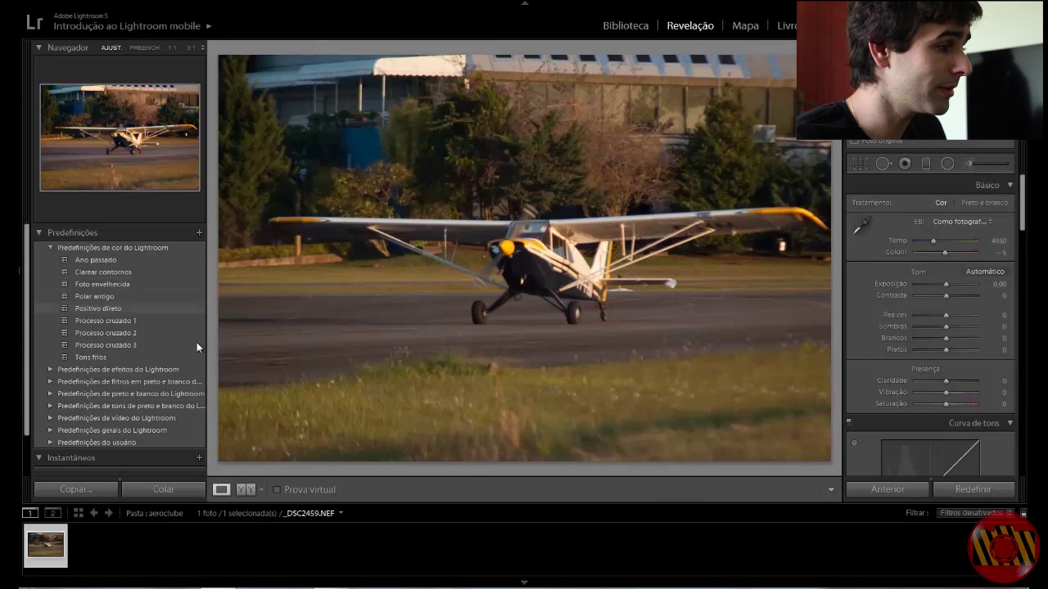
left_click(50, 248)
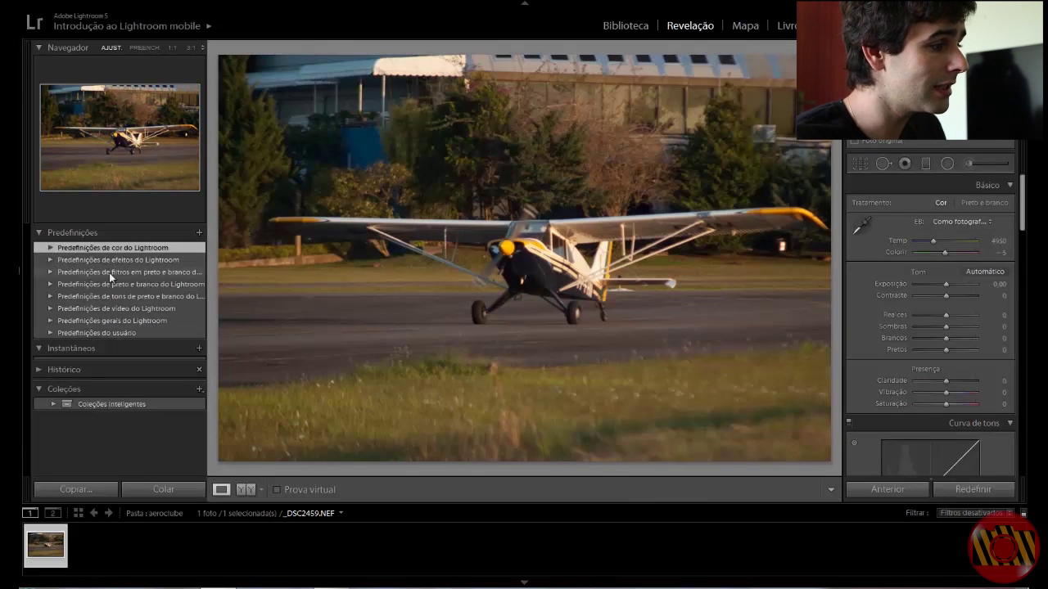
Try the Big Sky - Super Strong user preset, undo it, and scroll down the User Presets list
left_click(48, 334)
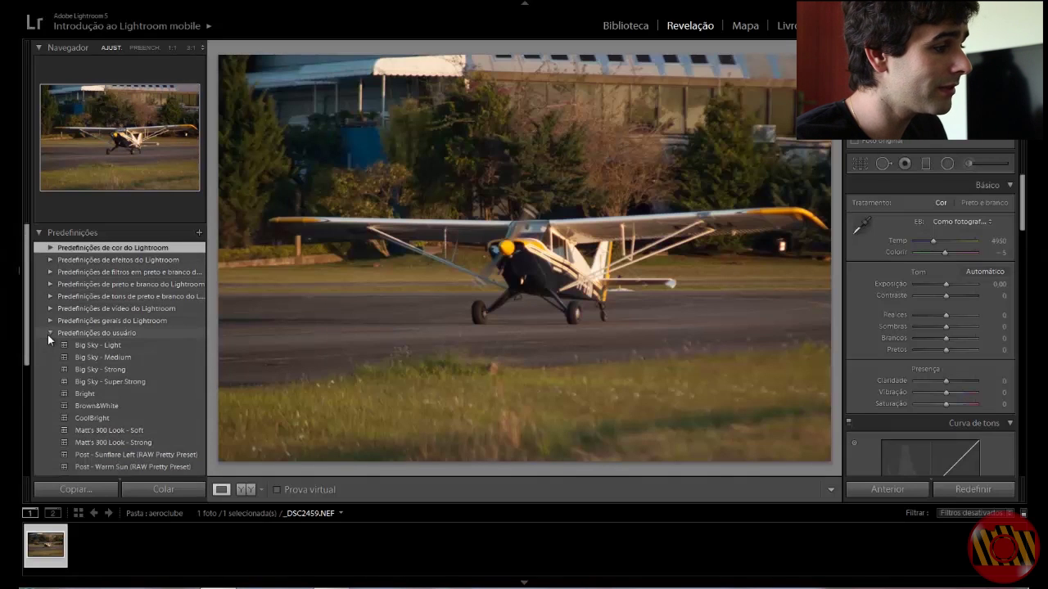
left_click(99, 379)
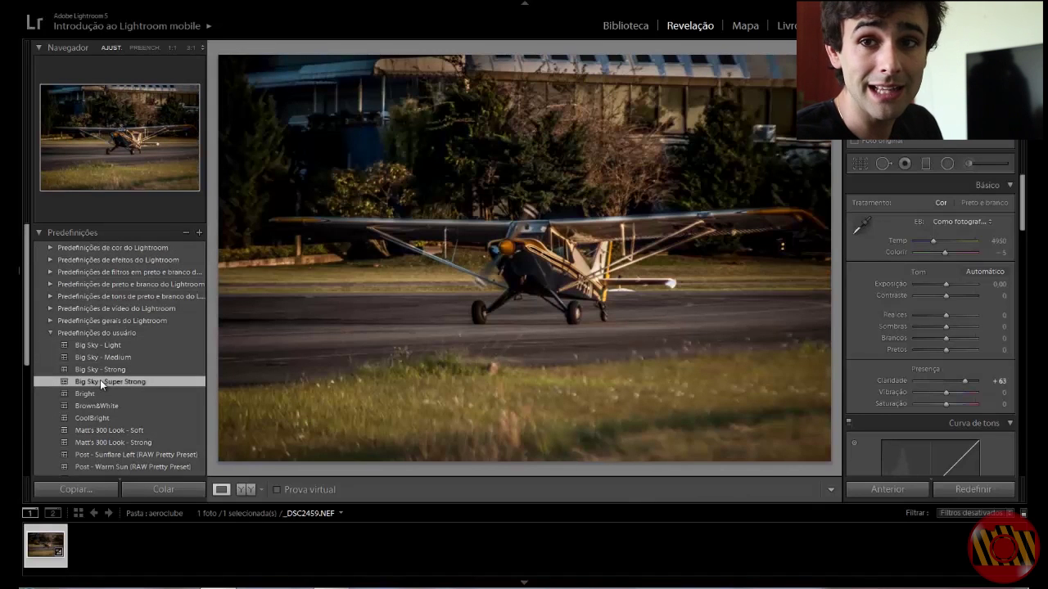
key("ctrl+z")
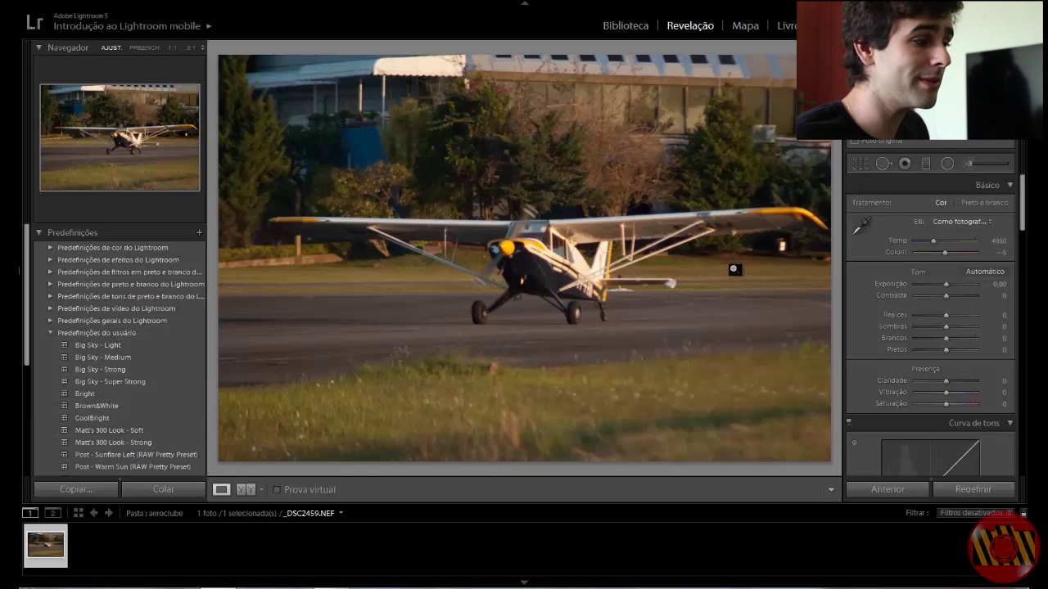
scroll(163, 309, "down", 3)
scroll(162, 308, "down", 3)
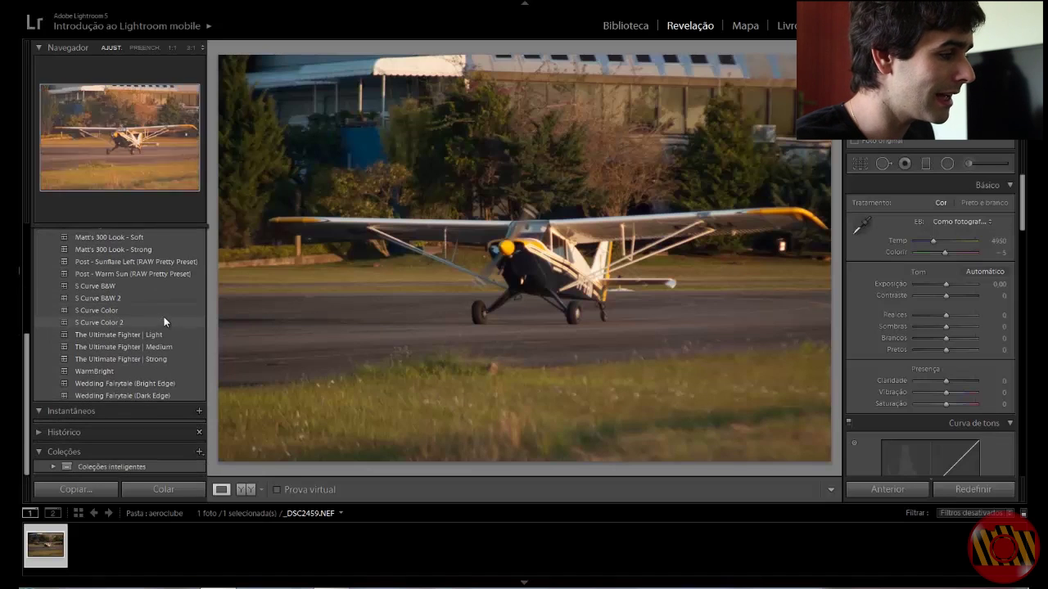
Apply the S Curve B&W sepia preset, hide the left panel, and raise Clarity to +45
left_click(154, 285)
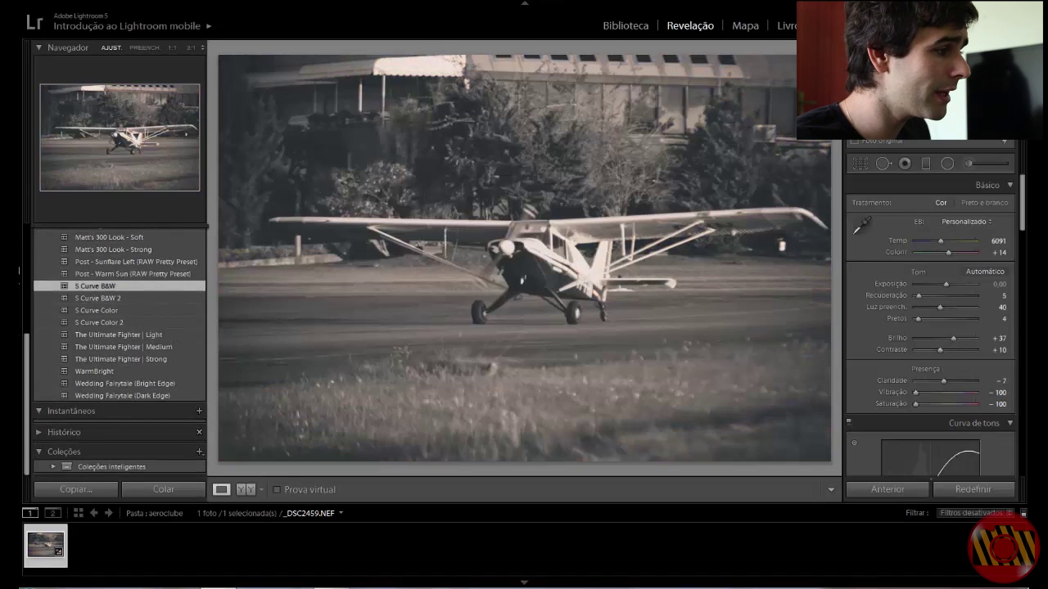
left_click(20, 270)
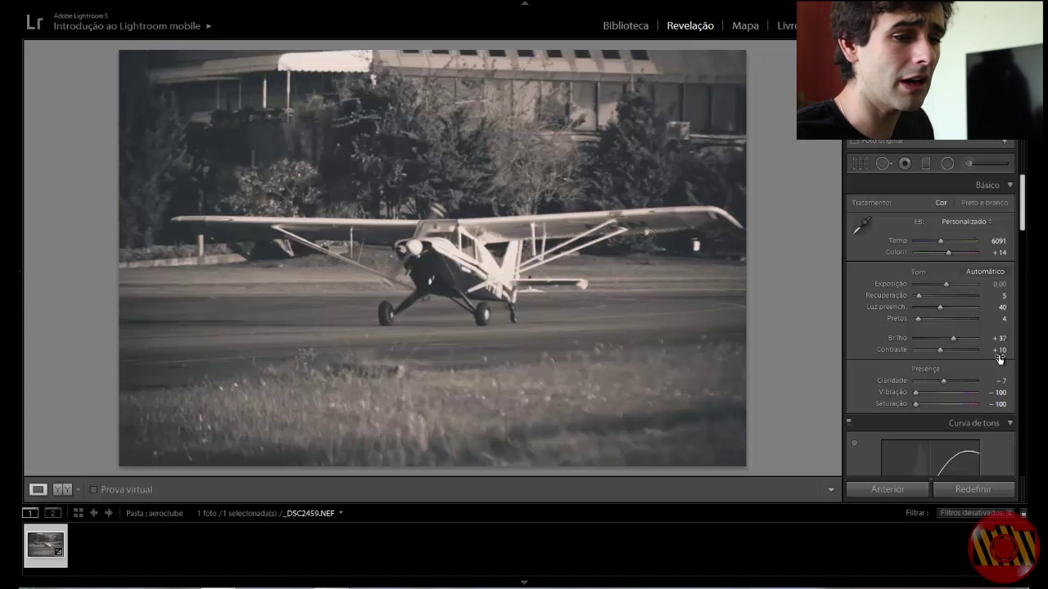
left_click_drag(942, 381, 990, 388)
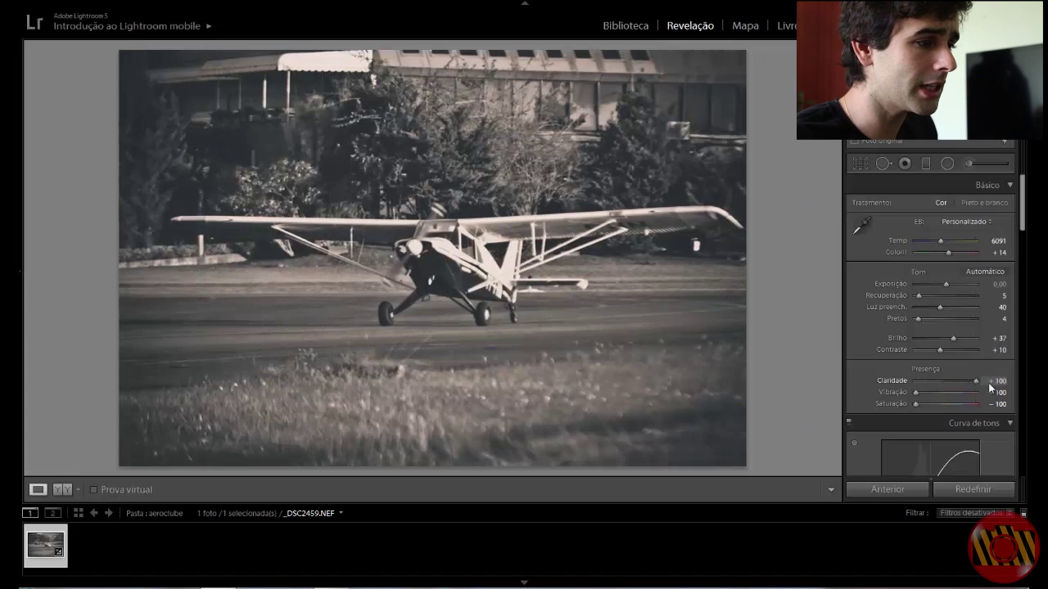
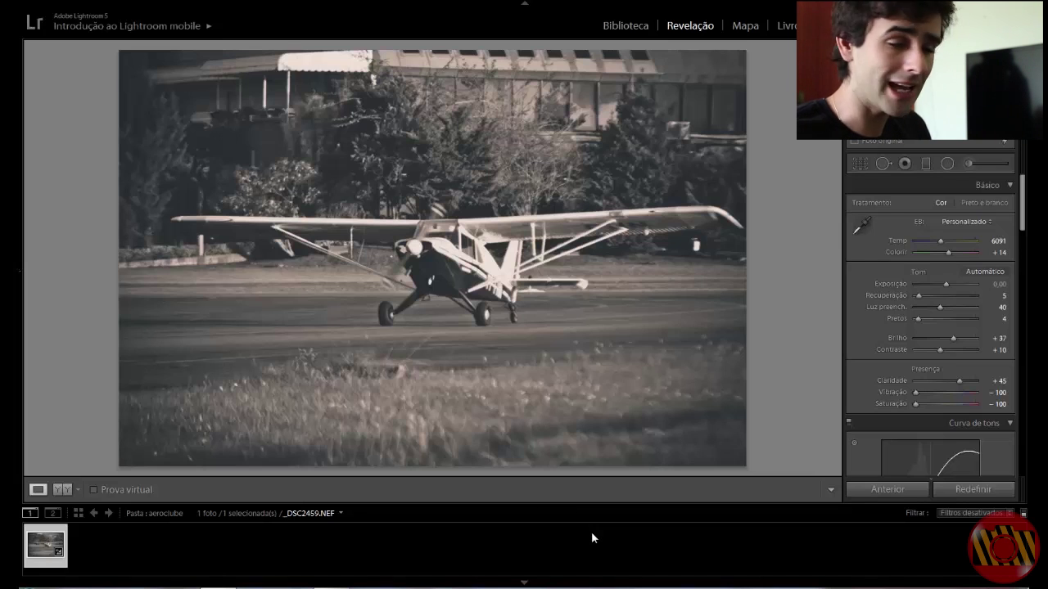
Open the Exportar dialog for the airplane photo from its filmstrip context menu
right_click(47, 544)
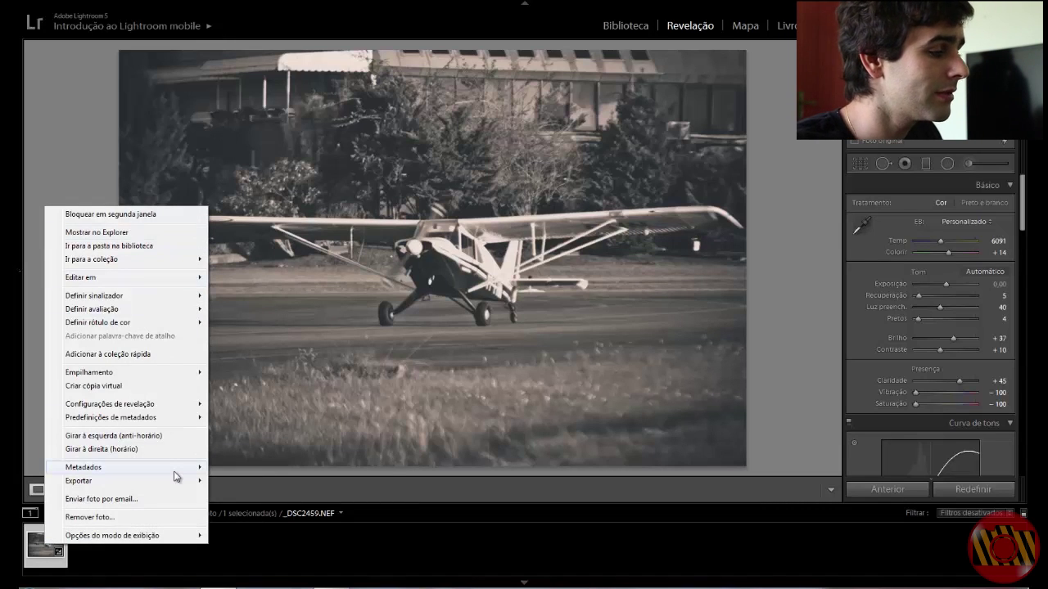
mouse_move(123, 481)
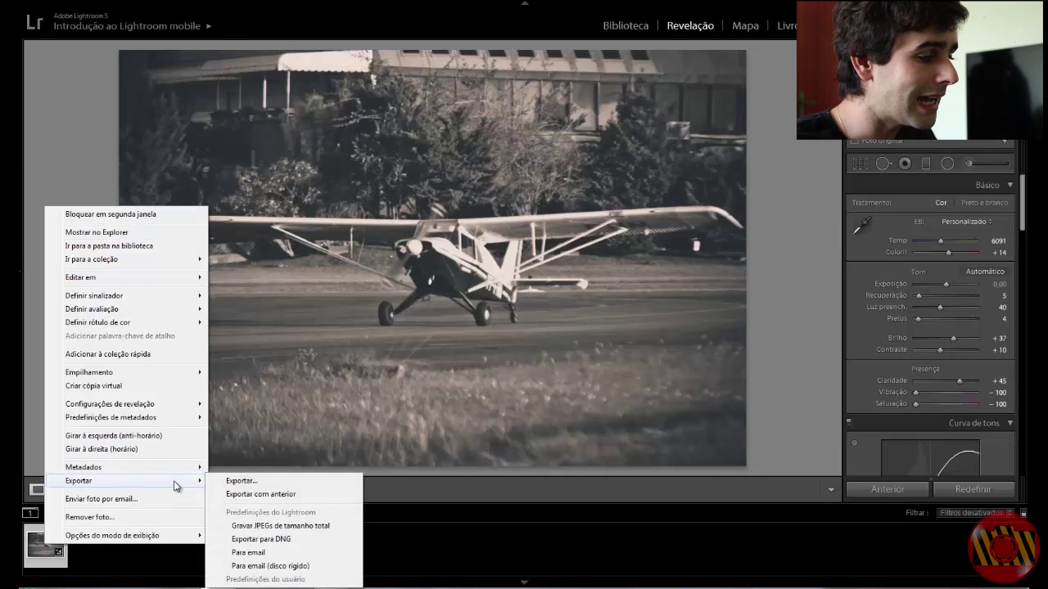
left_click(322, 483)
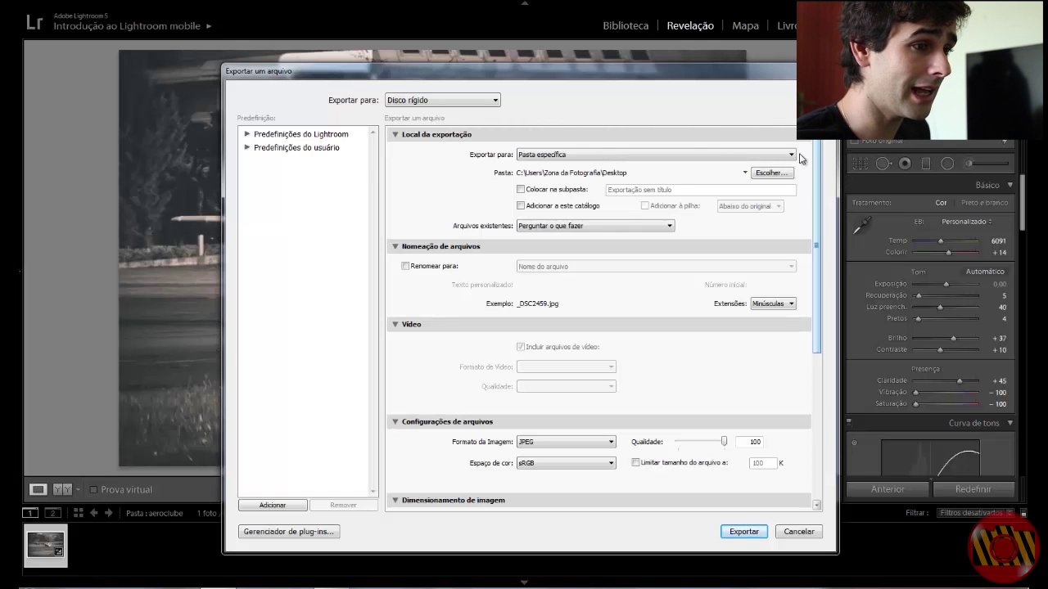
Create a new folder 'teste' on the YouTube (E:) drive and make it the export destination
left_click(771, 172)
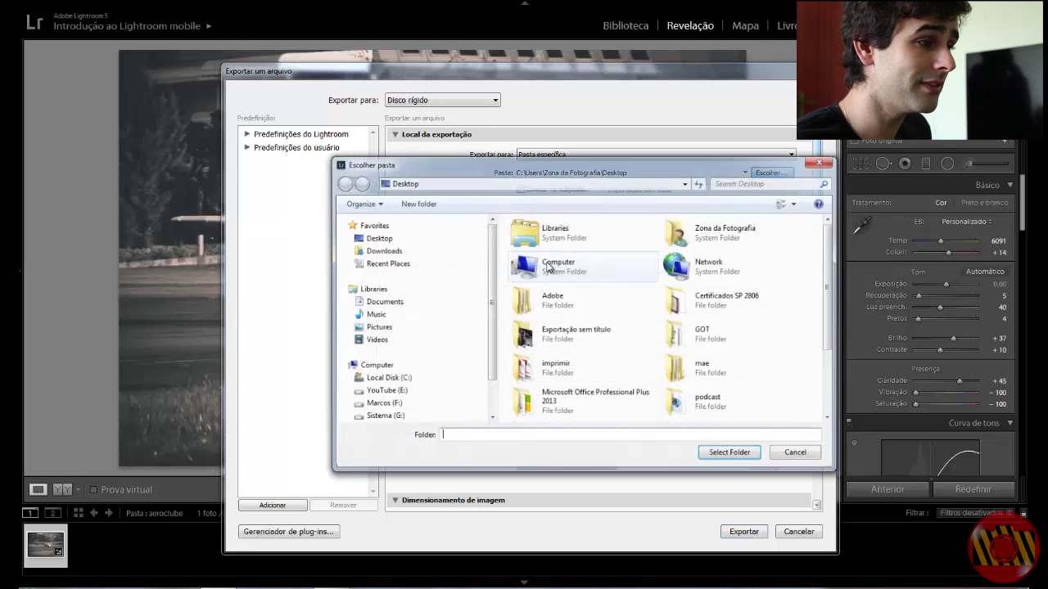
left_click(531, 268)
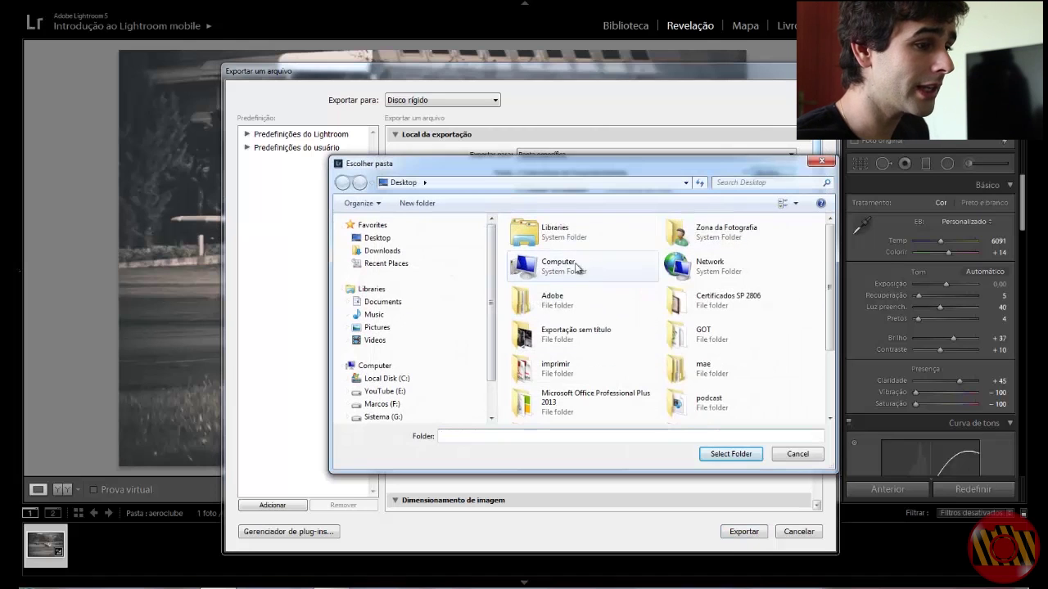
double_click(530, 269)
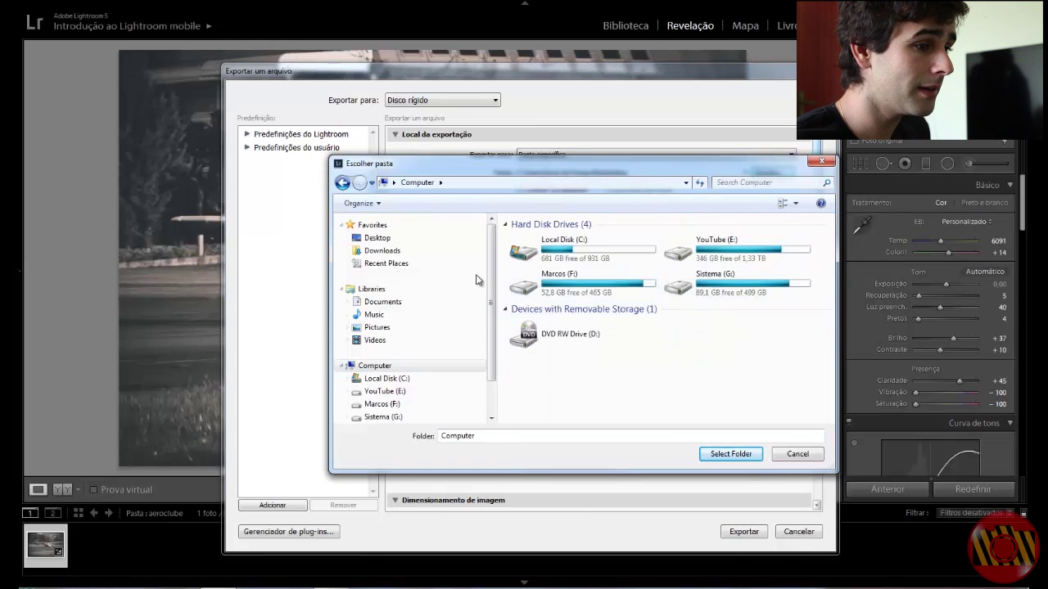
double_click(712, 246)
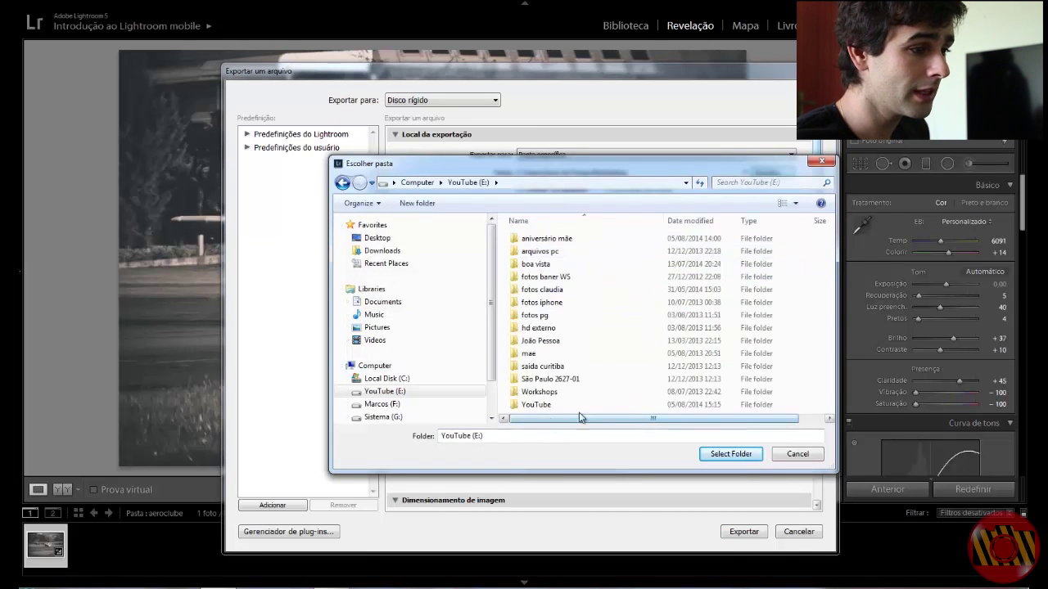
left_click_drag(630, 419, 603, 419)
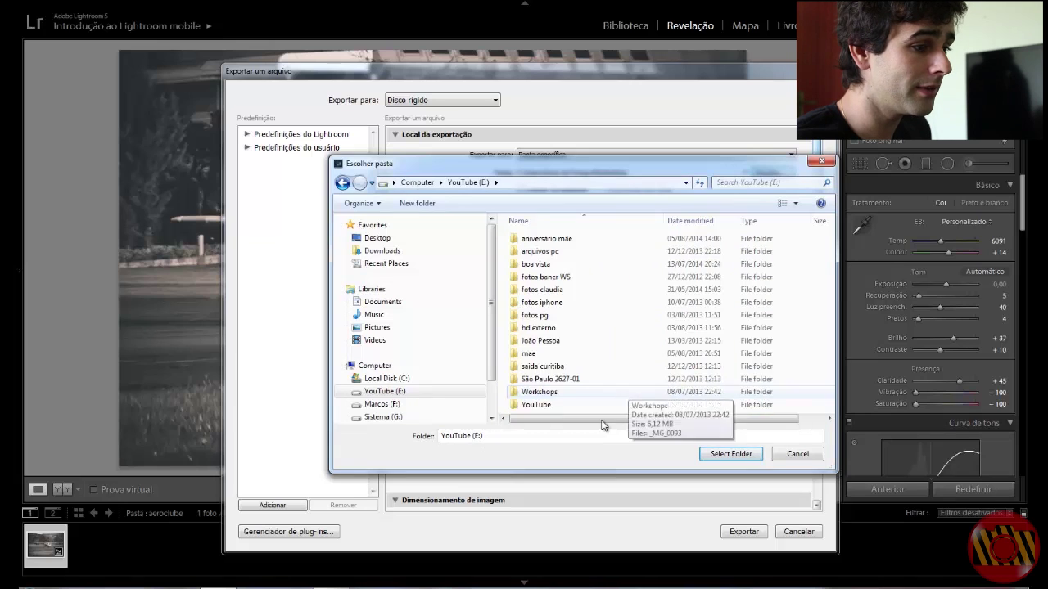
left_click(554, 404)
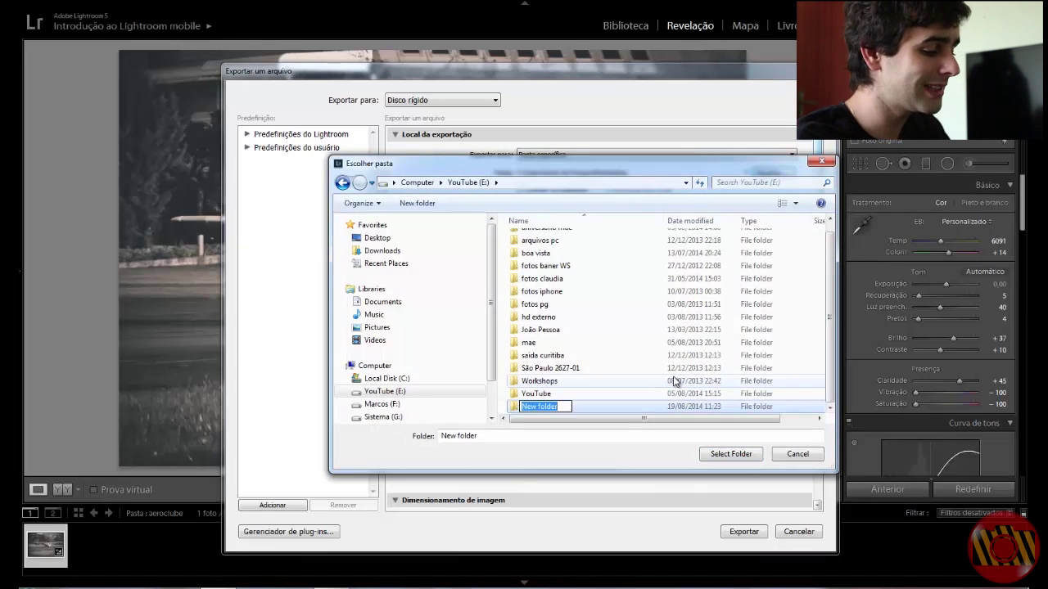
type("teste")
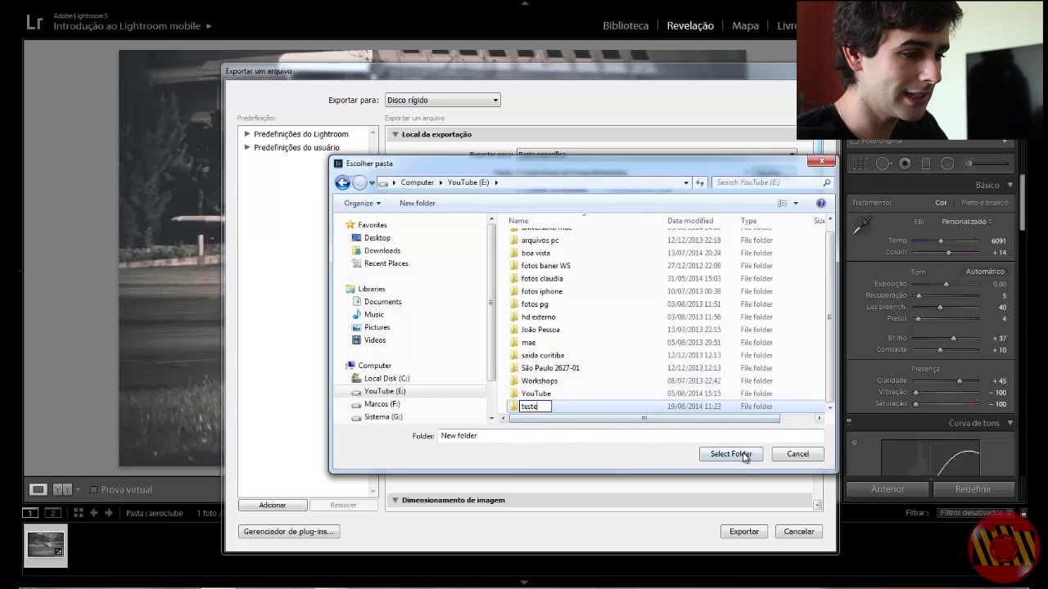
key("Return")
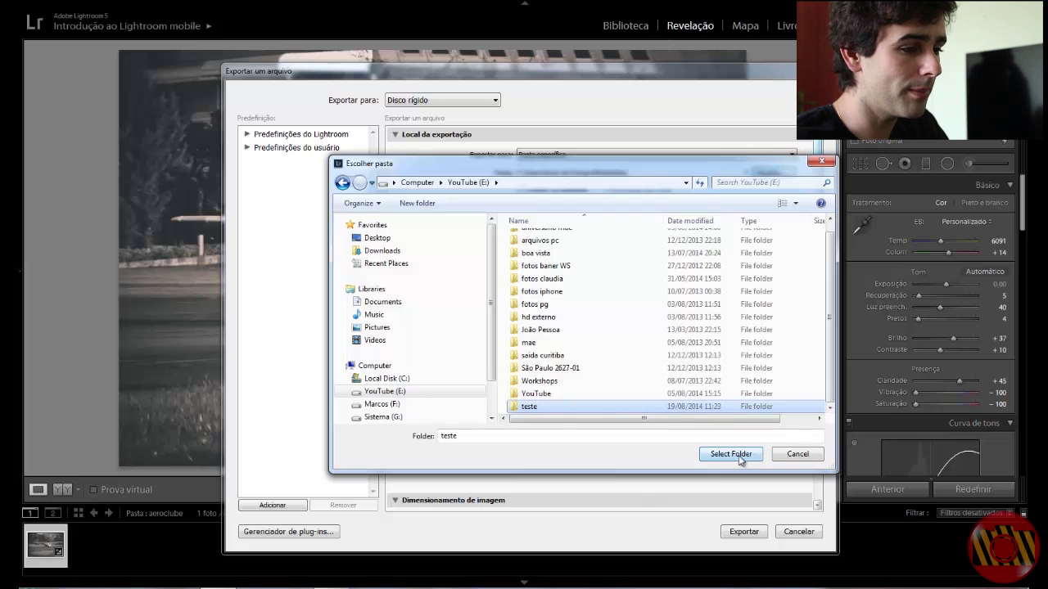
left_click(731, 455)
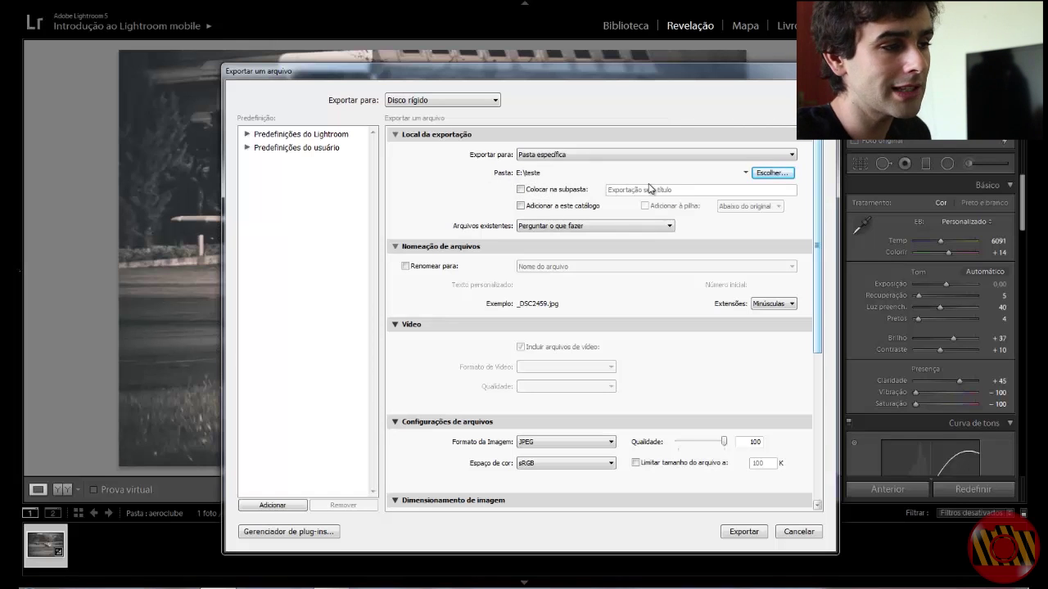
left_click(521, 189)
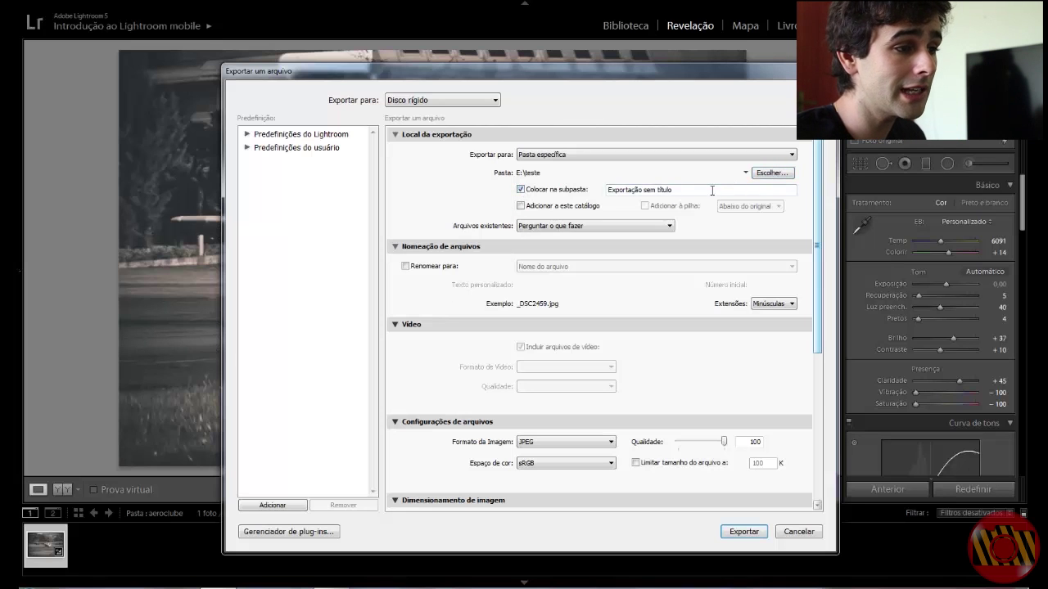
triple_click(639, 193)
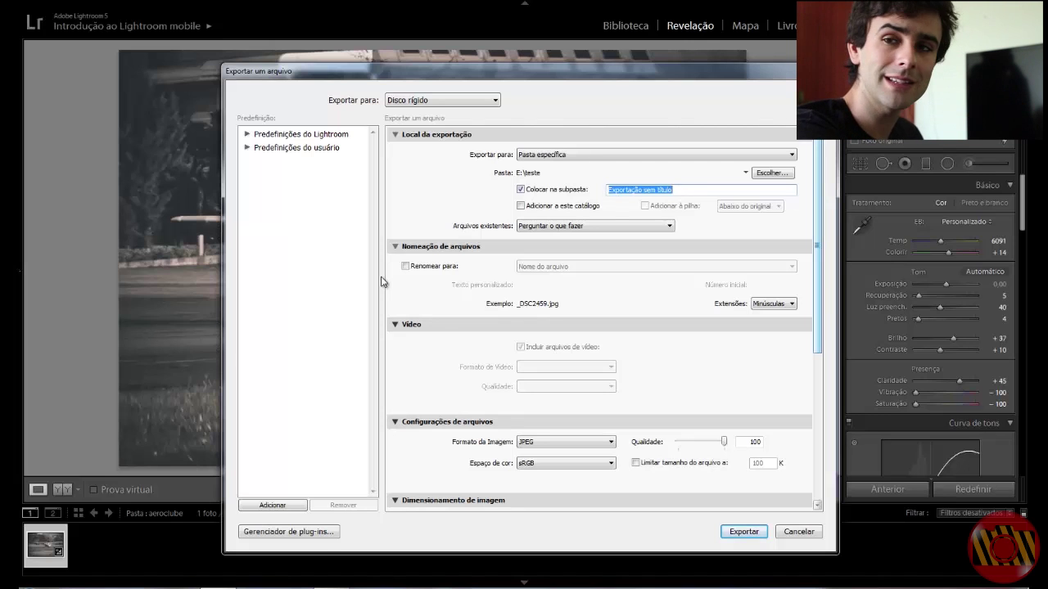
left_click(518, 190)
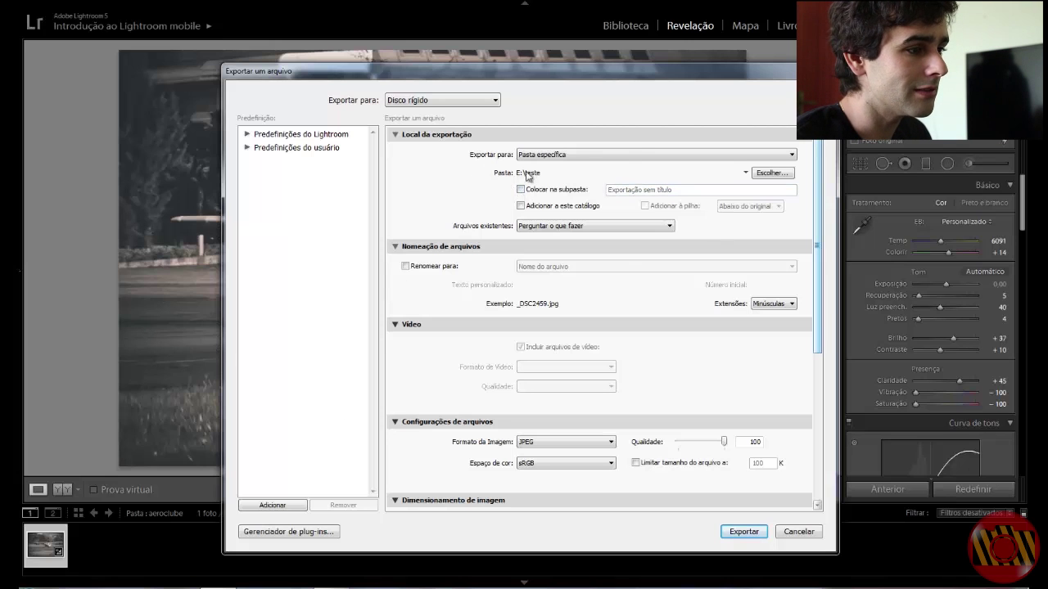
left_click(409, 267)
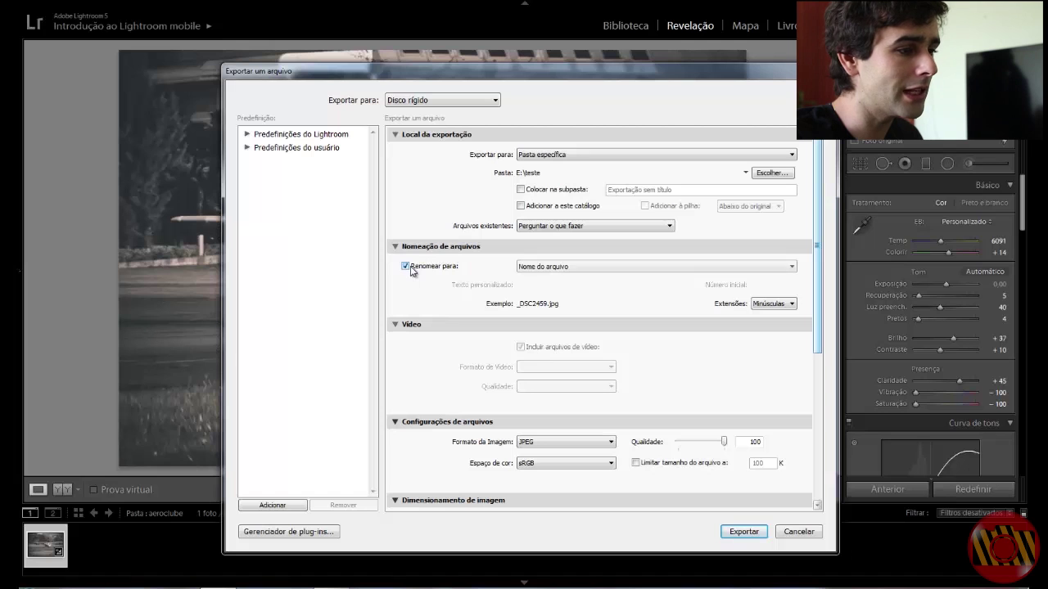
left_click(663, 264)
left_click(664, 266)
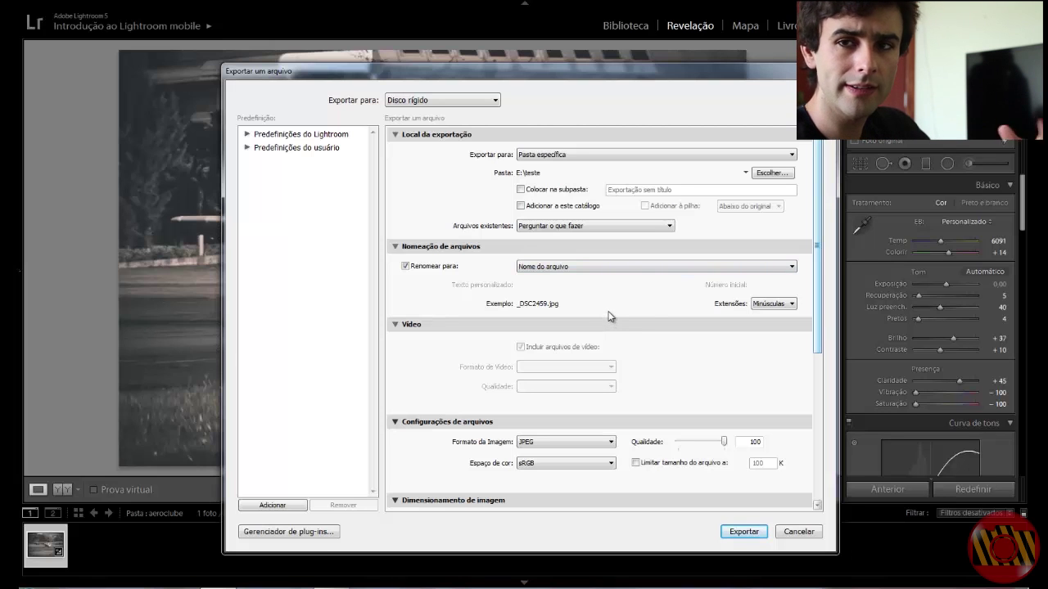
scroll(606, 319, "down", 5)
scroll(602, 329, "up", 5)
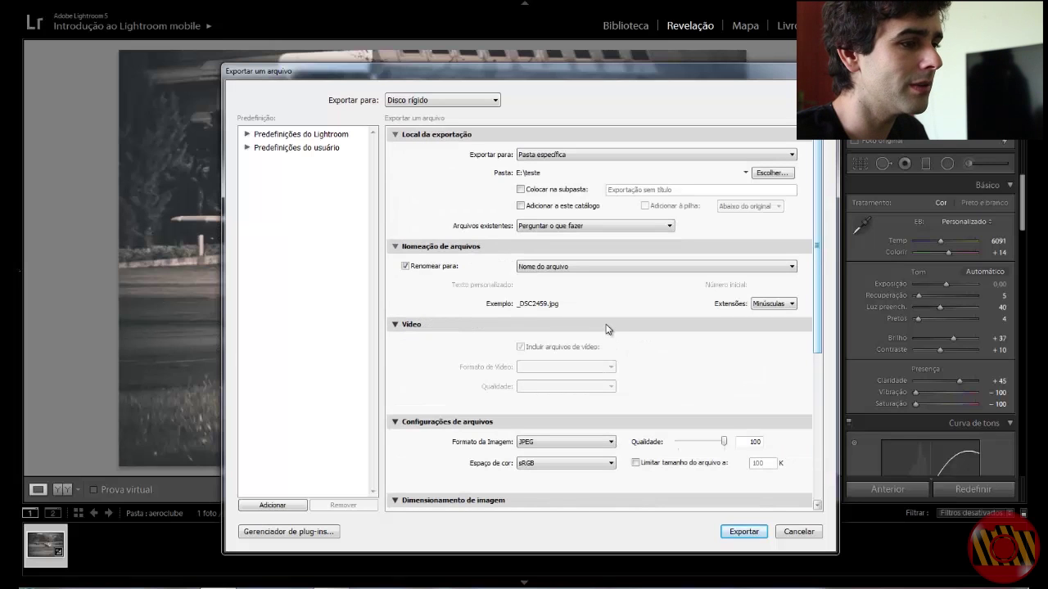
left_click(406, 266)
scroll(717, 407, "down", 5)
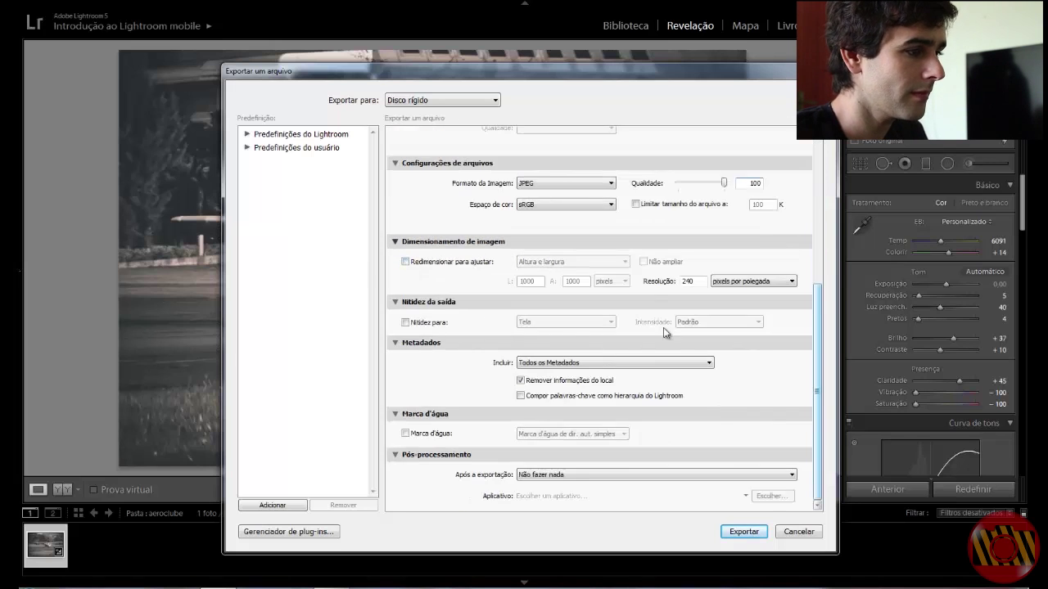
scroll(561, 291, "up", 5)
scroll(562, 290, "down", 5)
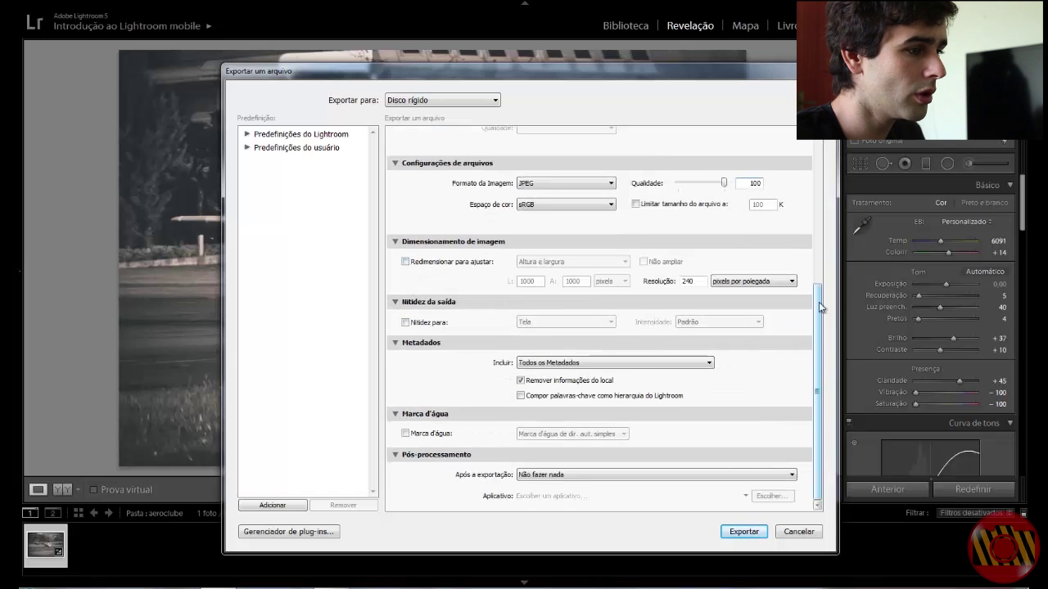
scroll(818, 319, "up", 2)
scroll(777, 303, "up", 2)
scroll(737, 287, "down", 2)
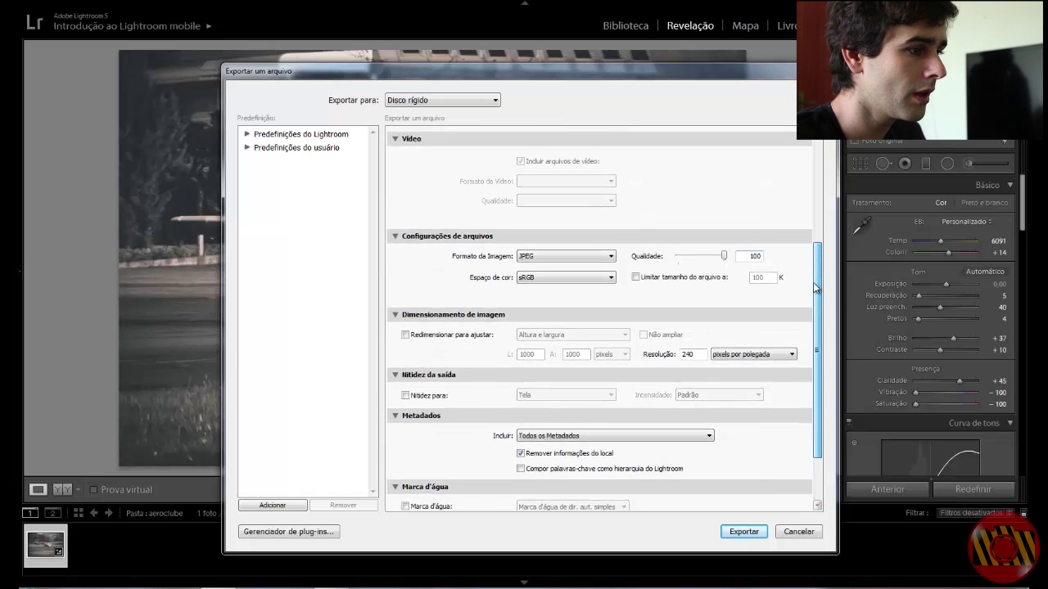
scroll(702, 272, "down", 1)
left_click(591, 221)
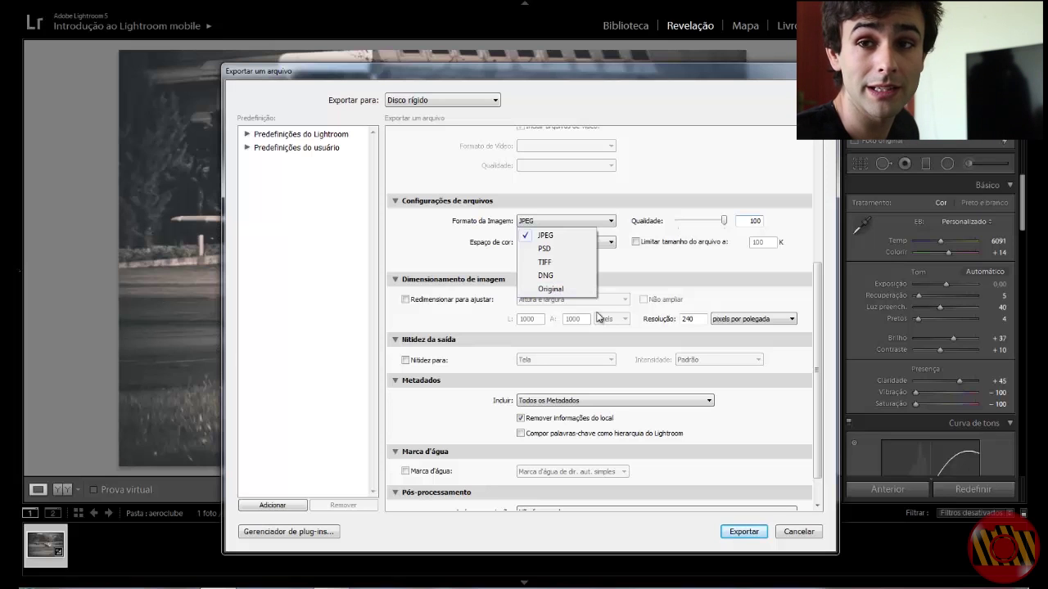
left_click(616, 223)
mouse_move(724, 222)
left_mouse_down()
mouse_move(676, 222)
mouse_move(761, 227)
left_mouse_up()
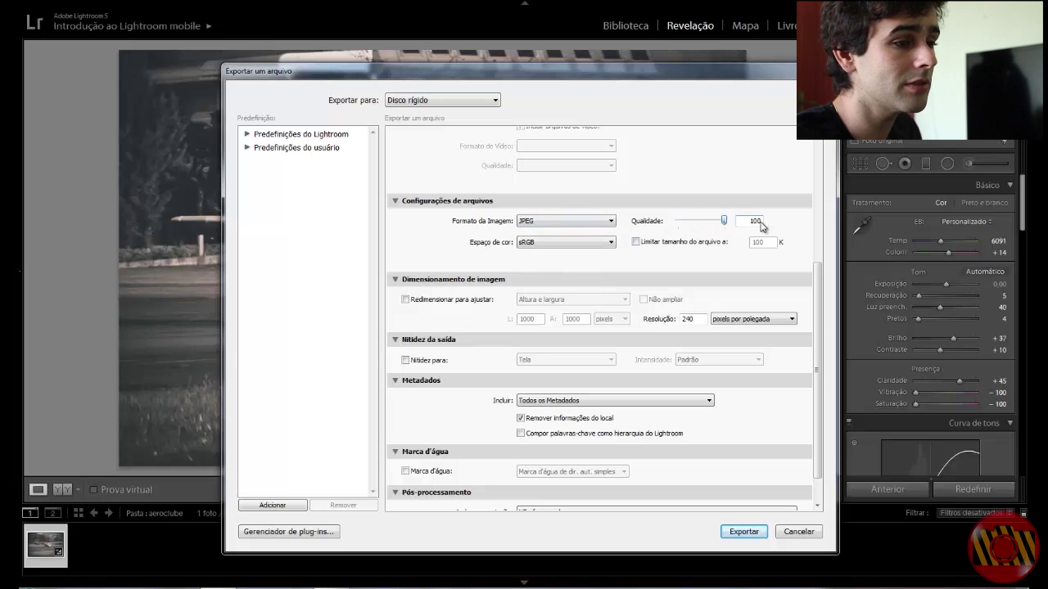
left_click(594, 244)
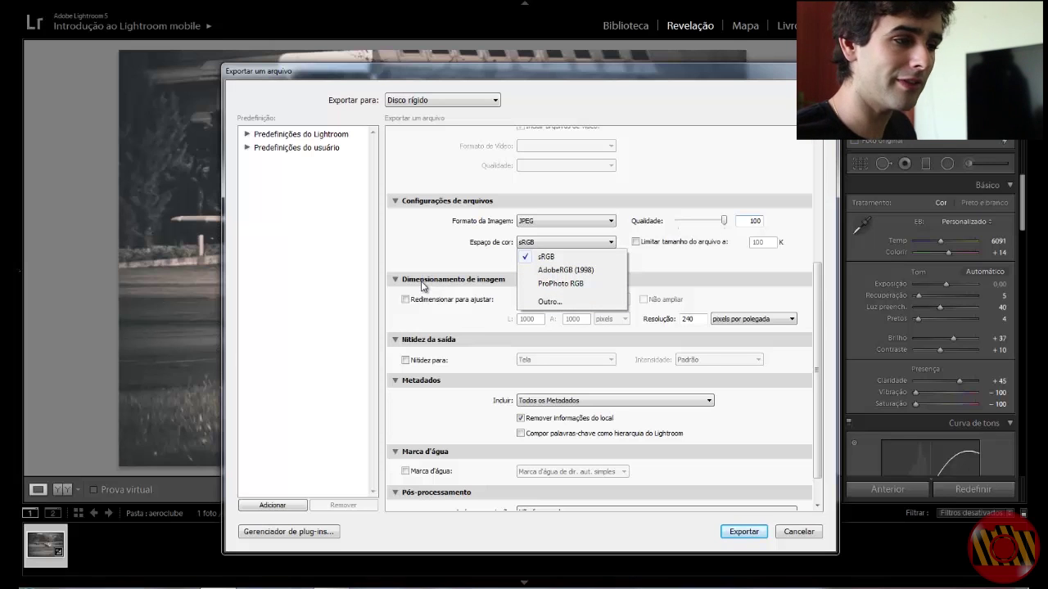
left_click(419, 395)
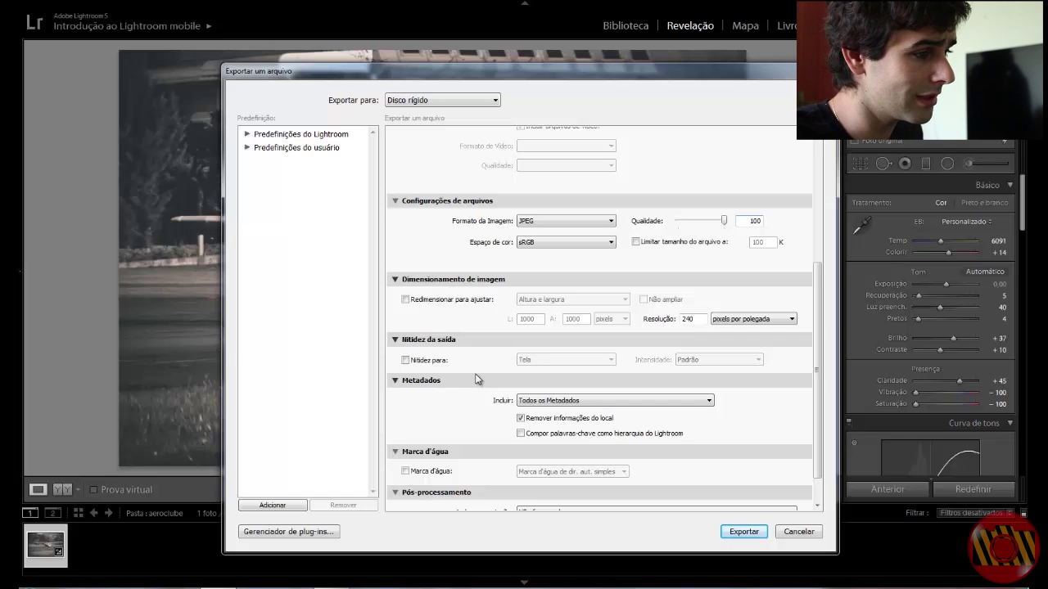
left_click(405, 300)
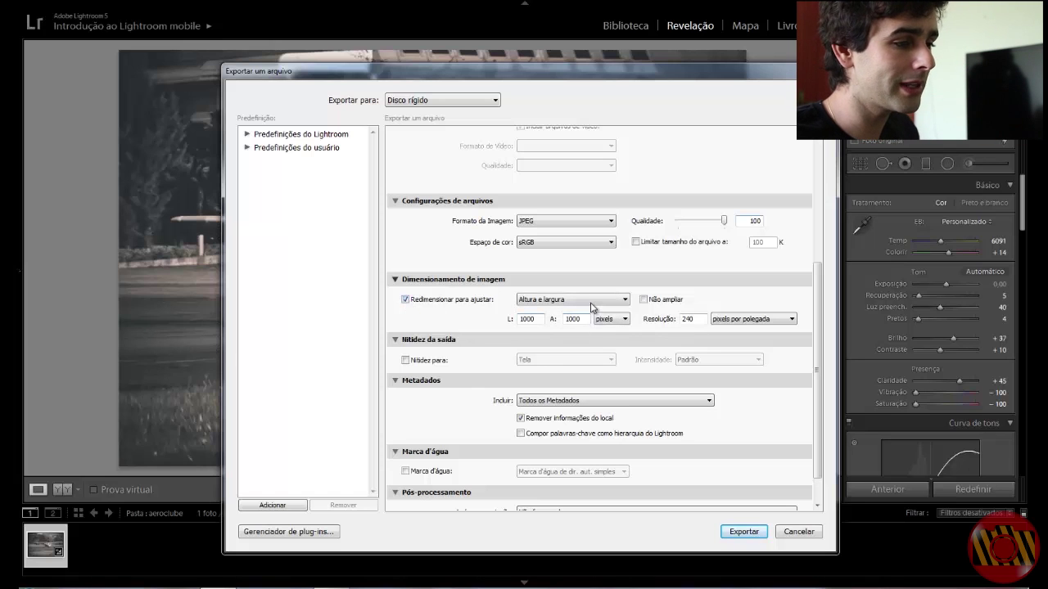
left_click(587, 301)
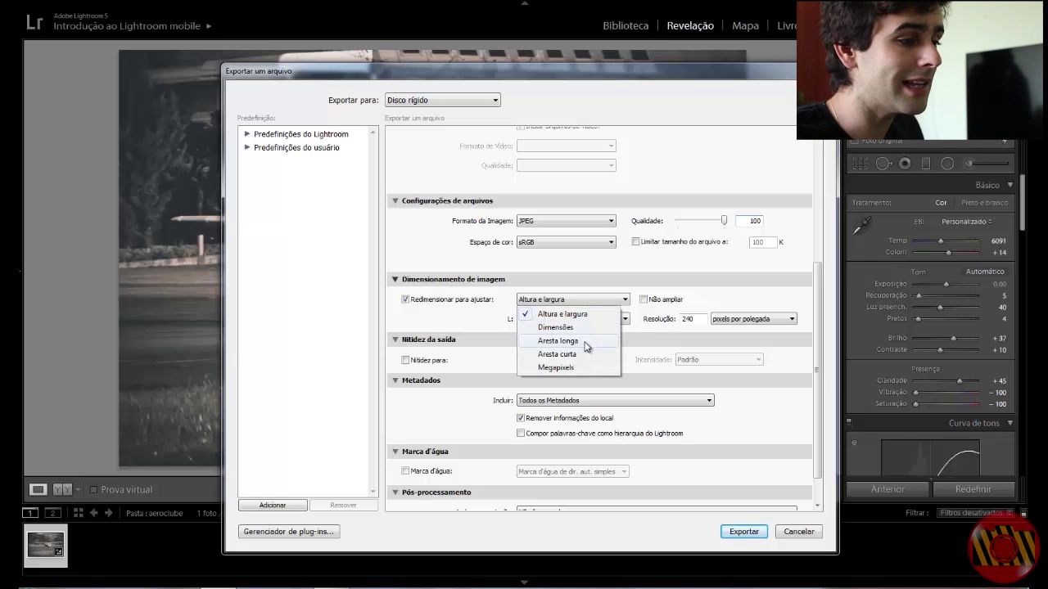
left_click(558, 340)
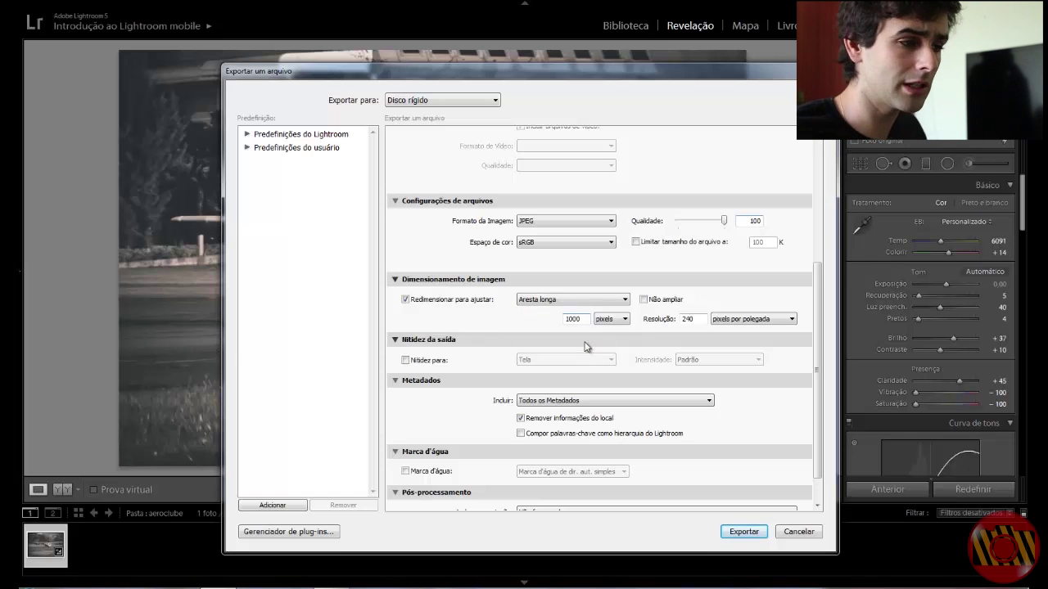
left_click(602, 301)
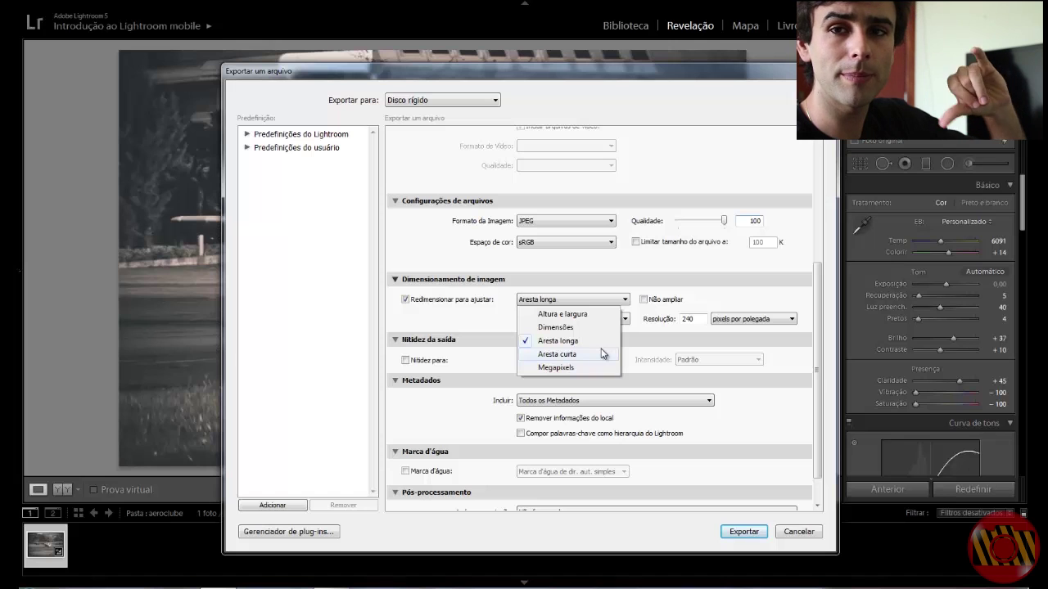
left_click(593, 369)
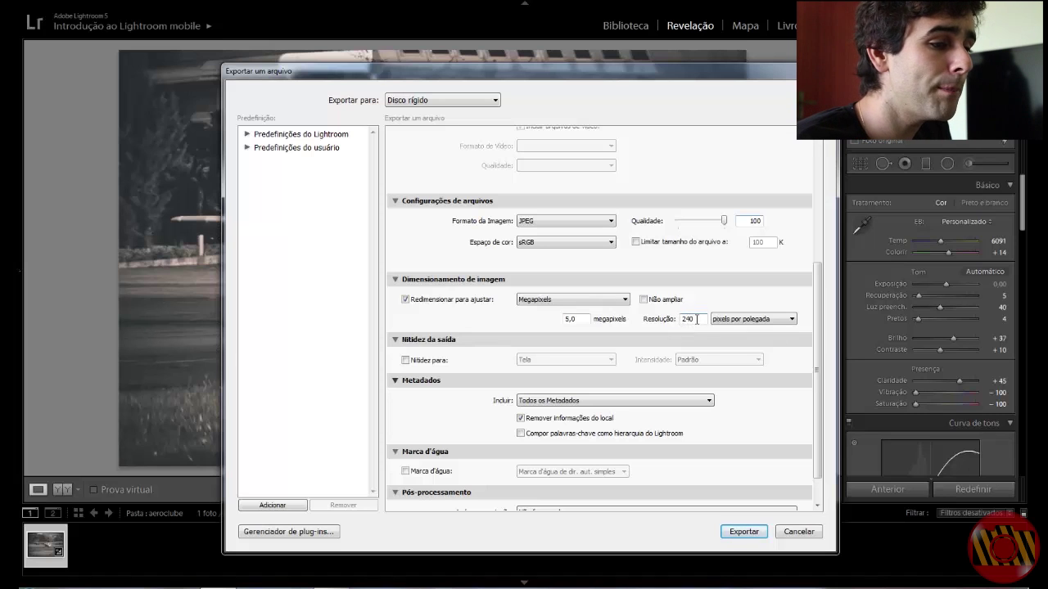
left_click(754, 321)
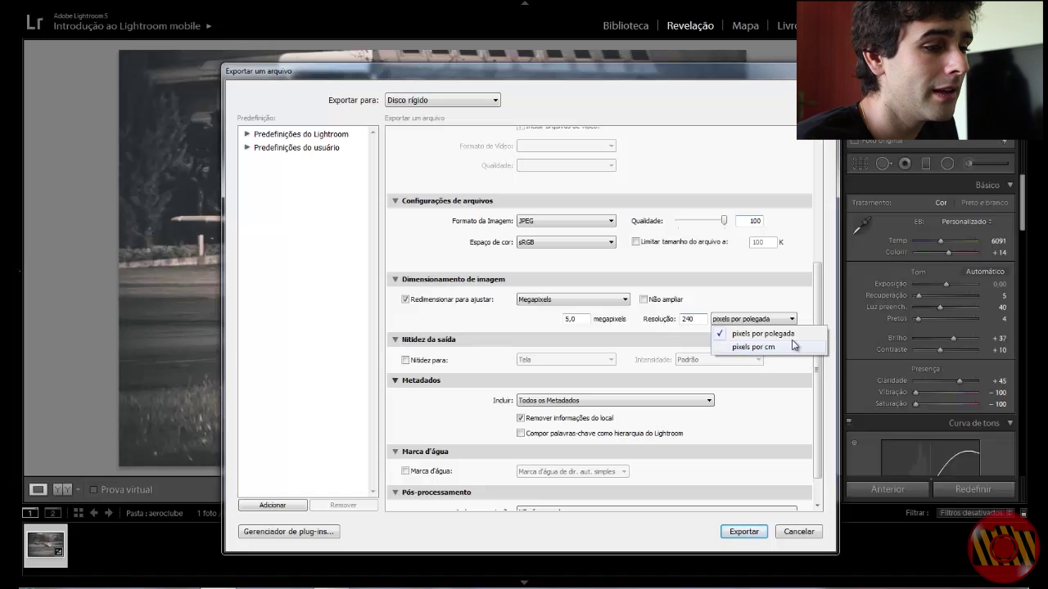
left_click(785, 318)
left_click(762, 333)
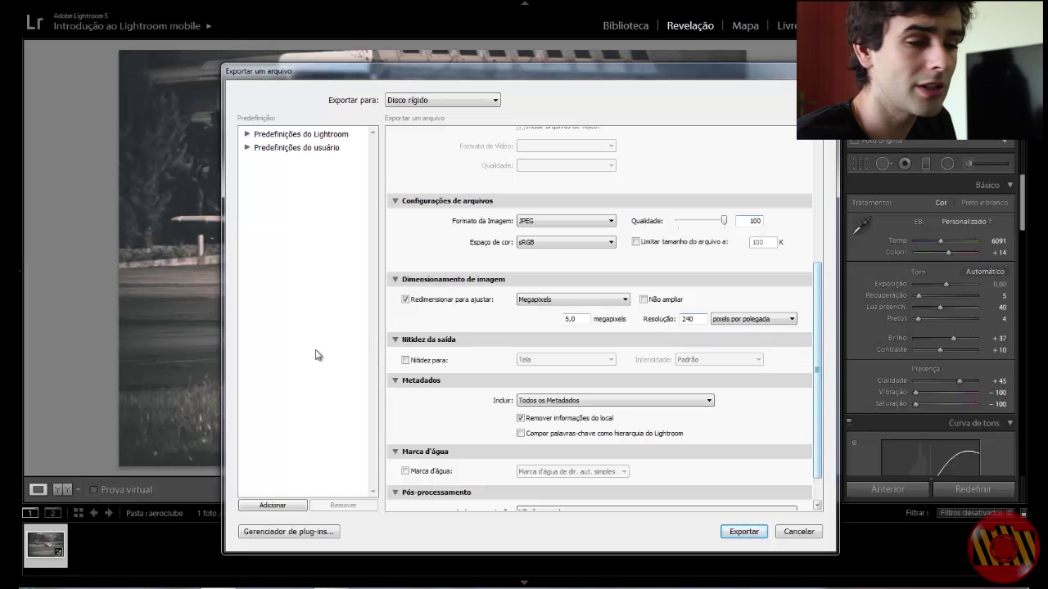
left_click(733, 320)
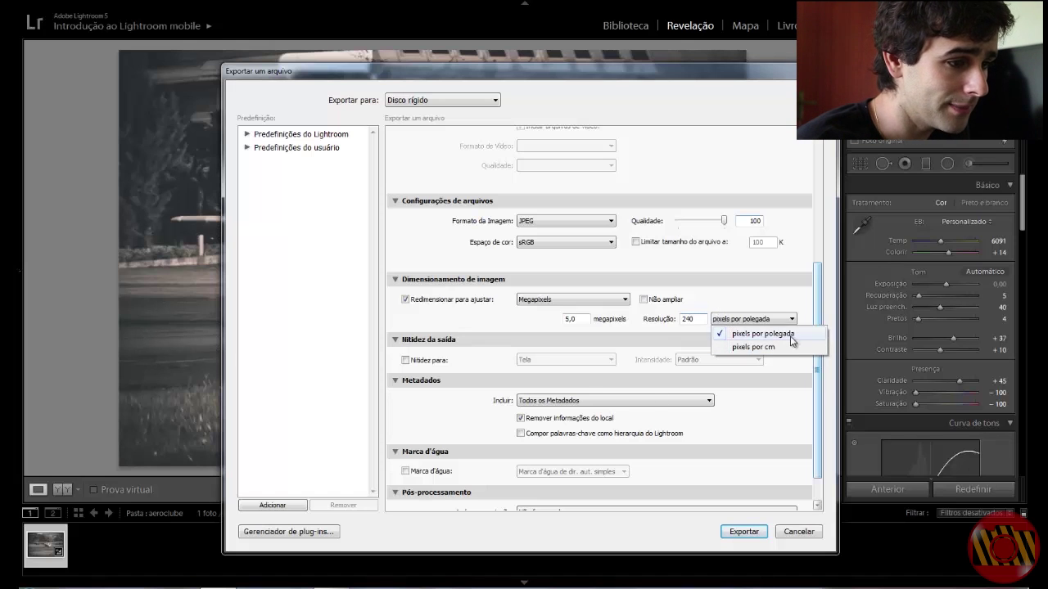
left_click(791, 336)
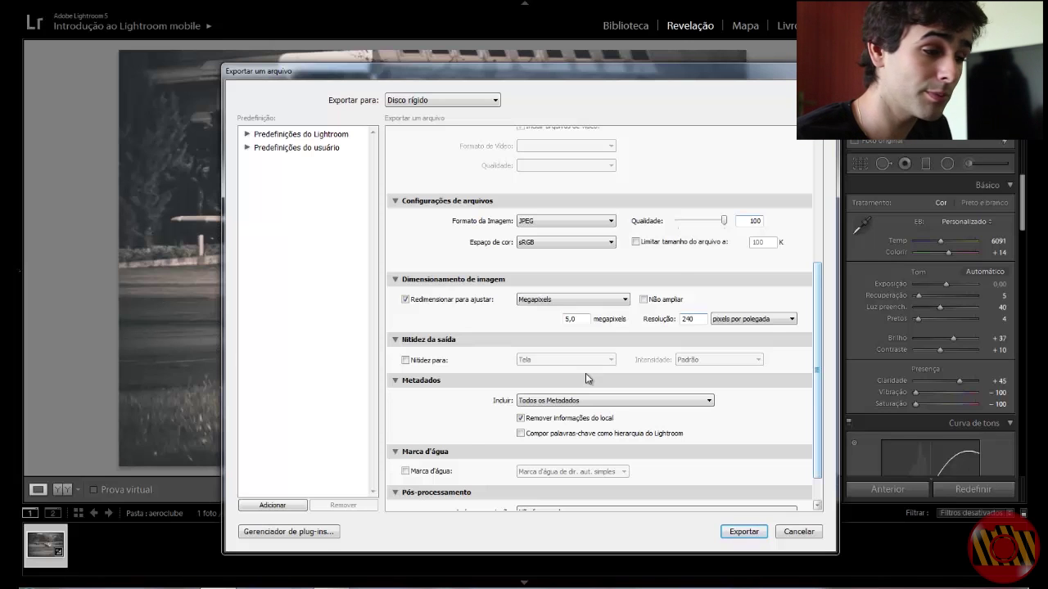
Review output sharpening (Tela, standard amount), leave it off, and show the metadata options
scroll(491, 352, "down", 1)
left_click(405, 322)
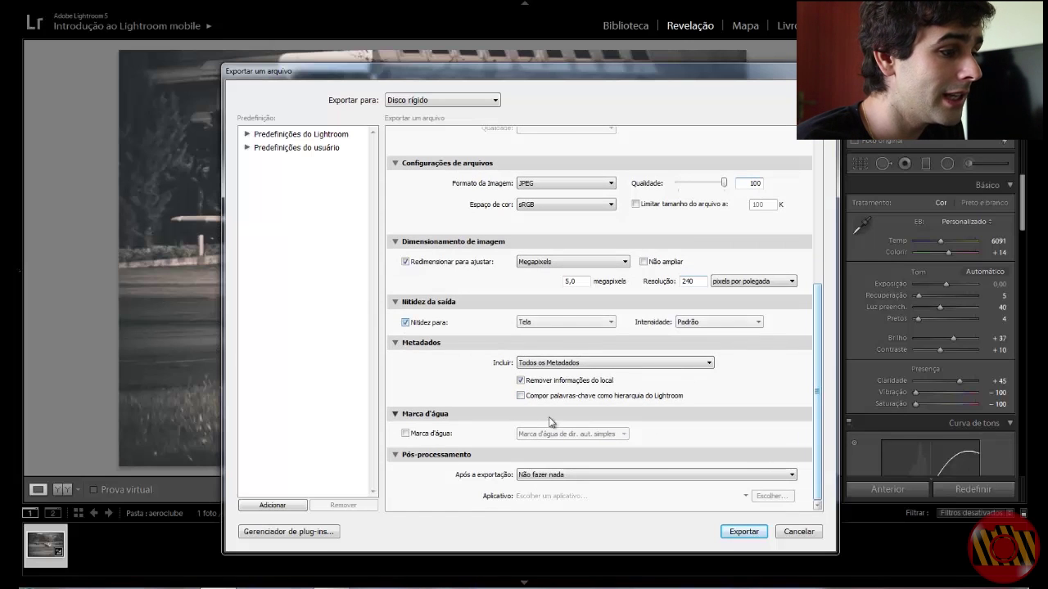
left_click(586, 322)
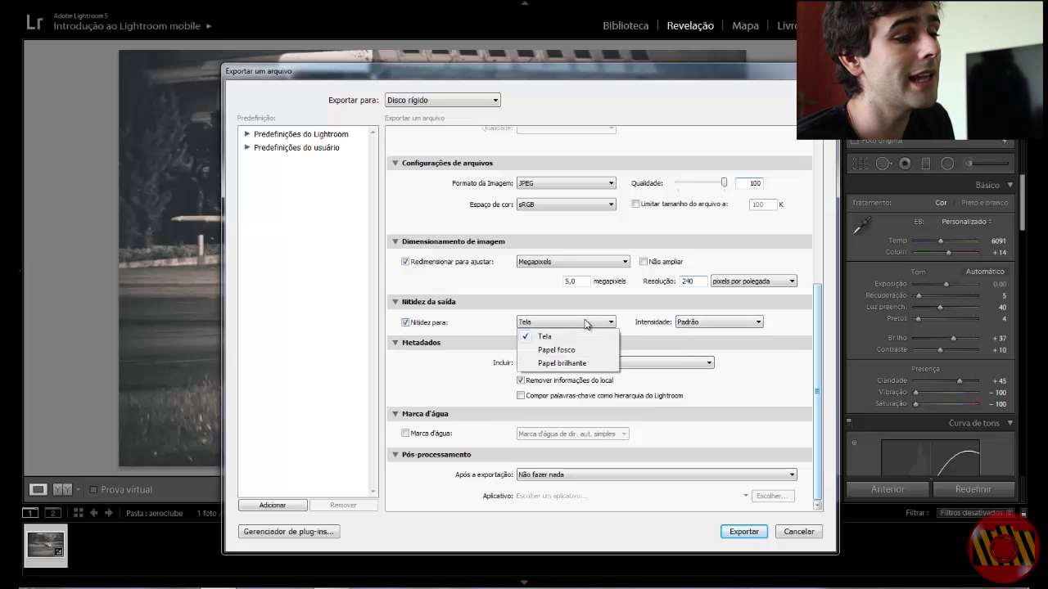
left_click(586, 322)
left_click(734, 320)
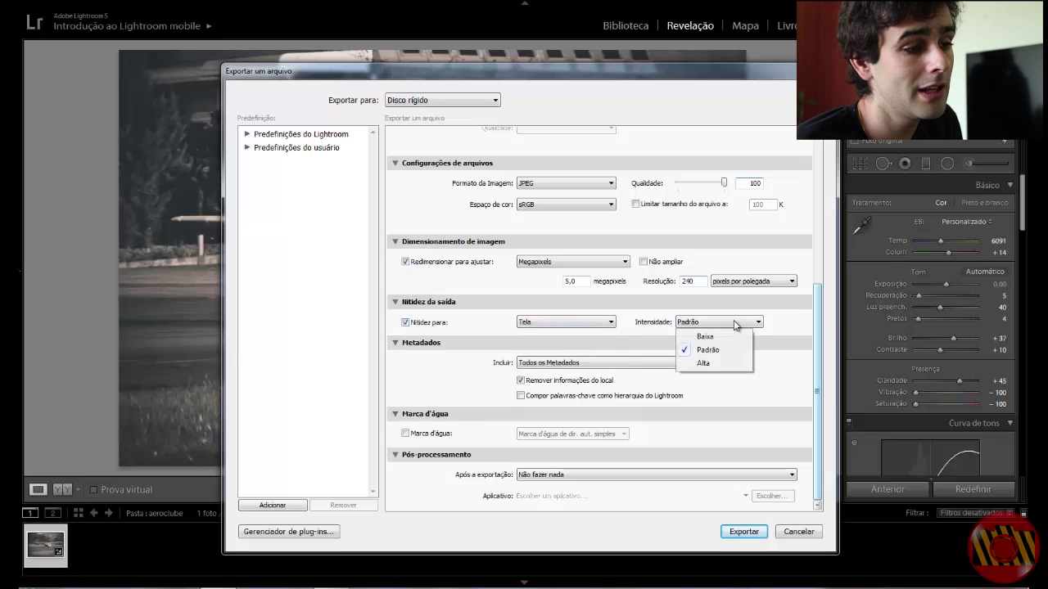
left_click(731, 321)
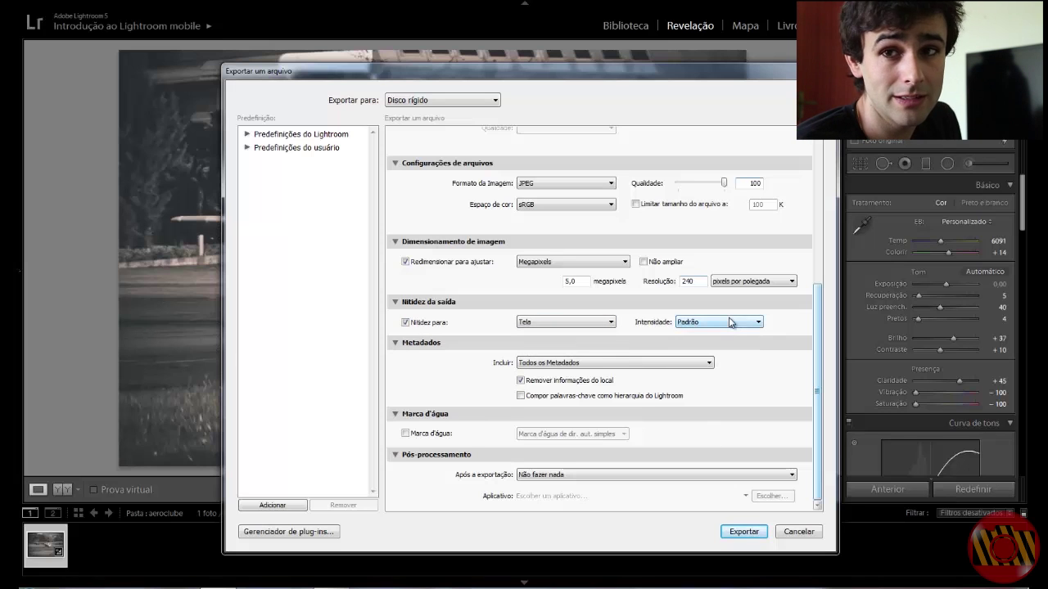
left_click(405, 323)
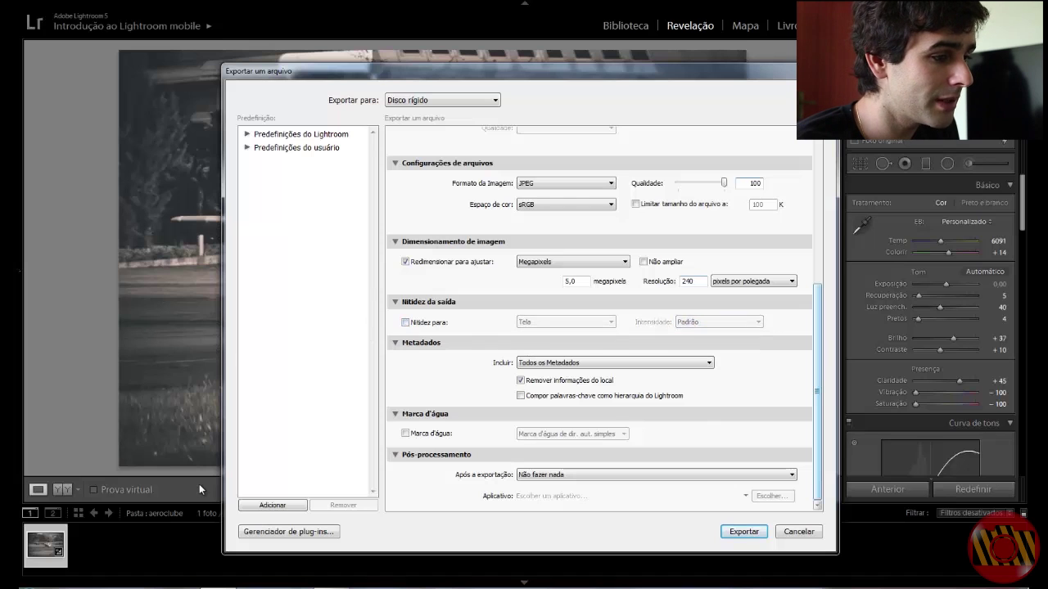
left_click(669, 361)
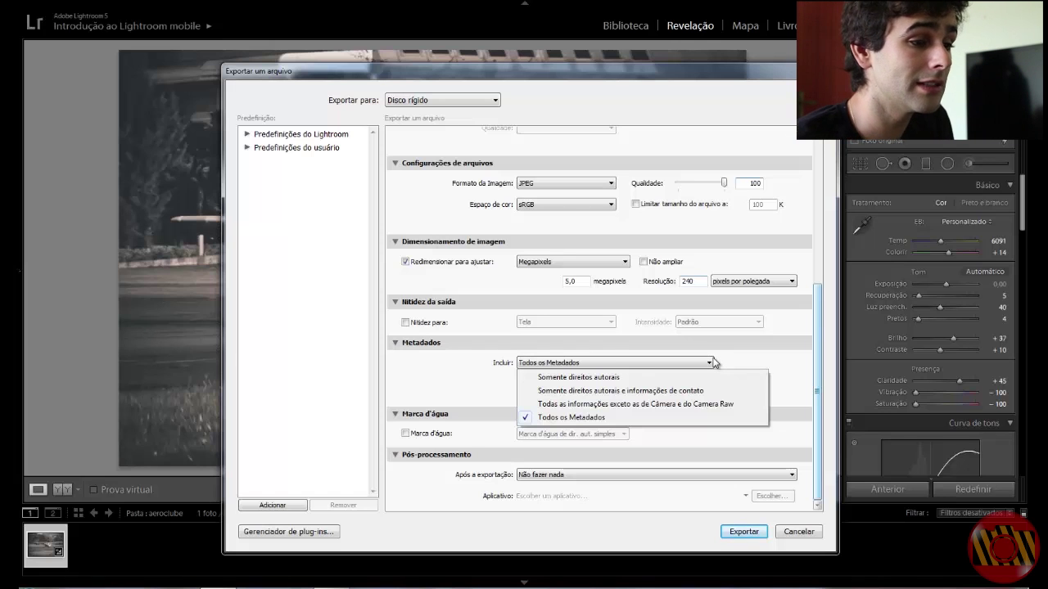
Choose Todos os Metadados, preview the watermark styles, and leave Marca d'água unchecked
left_click(713, 362)
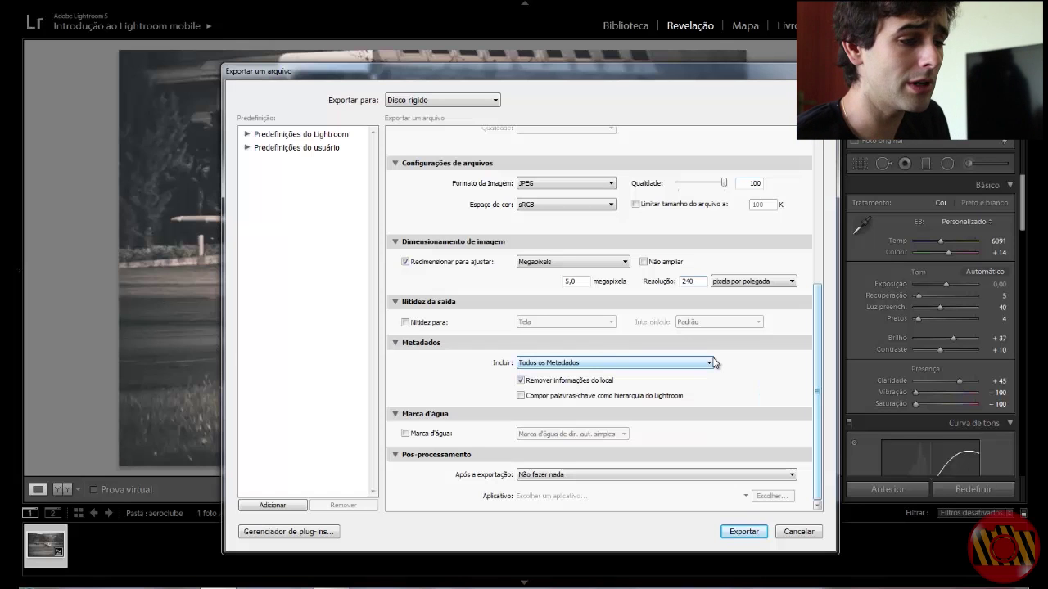
left_click(404, 433)
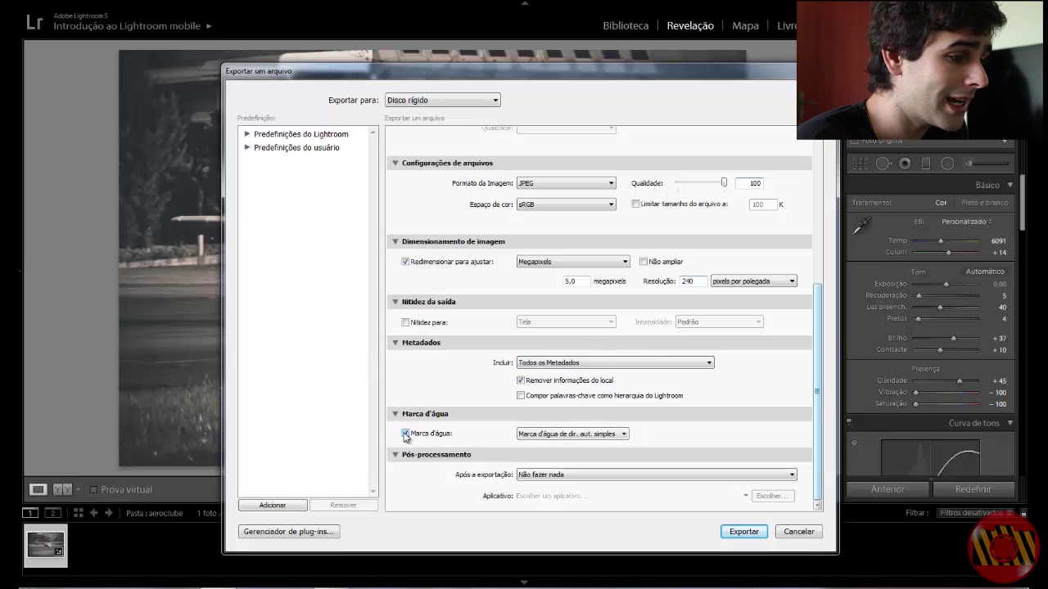
left_click(573, 433)
left_click(413, 435)
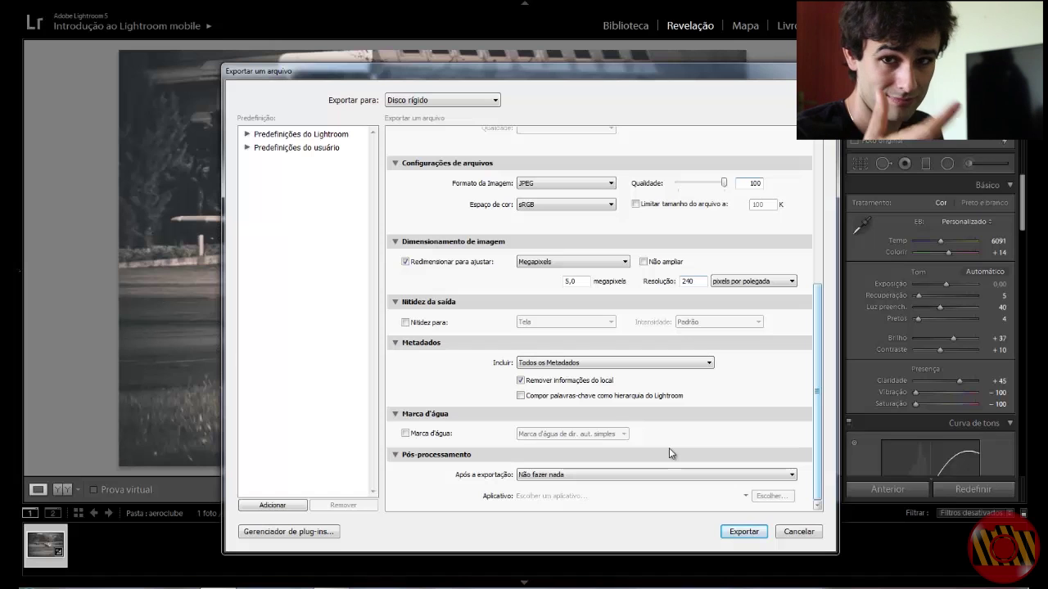
Set Após a exportação to Abrir em Adobe Photoshop CS6 in Pós-processamento
left_click(622, 477)
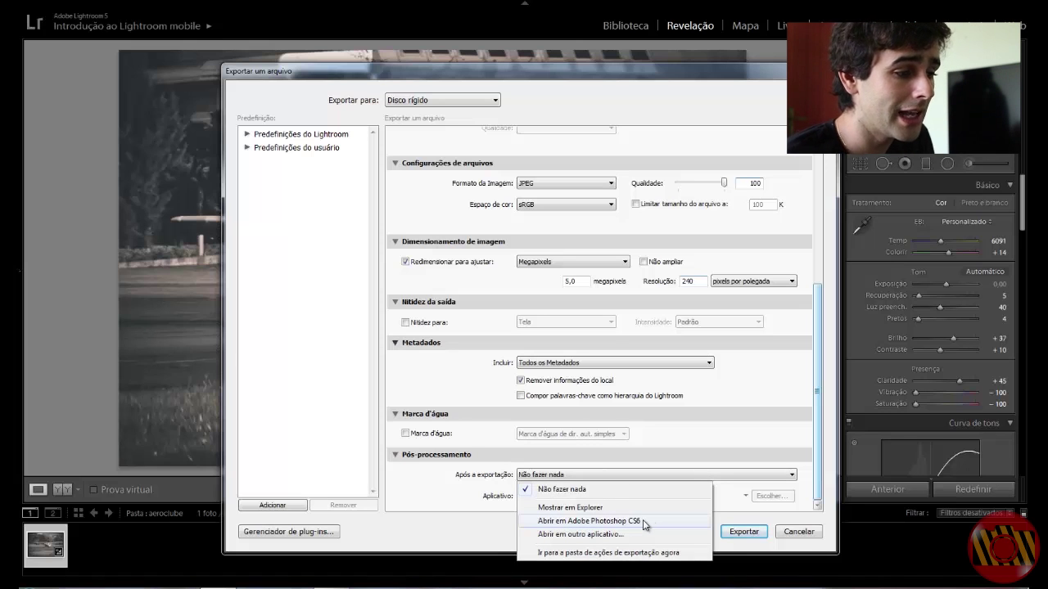
left_click(709, 475)
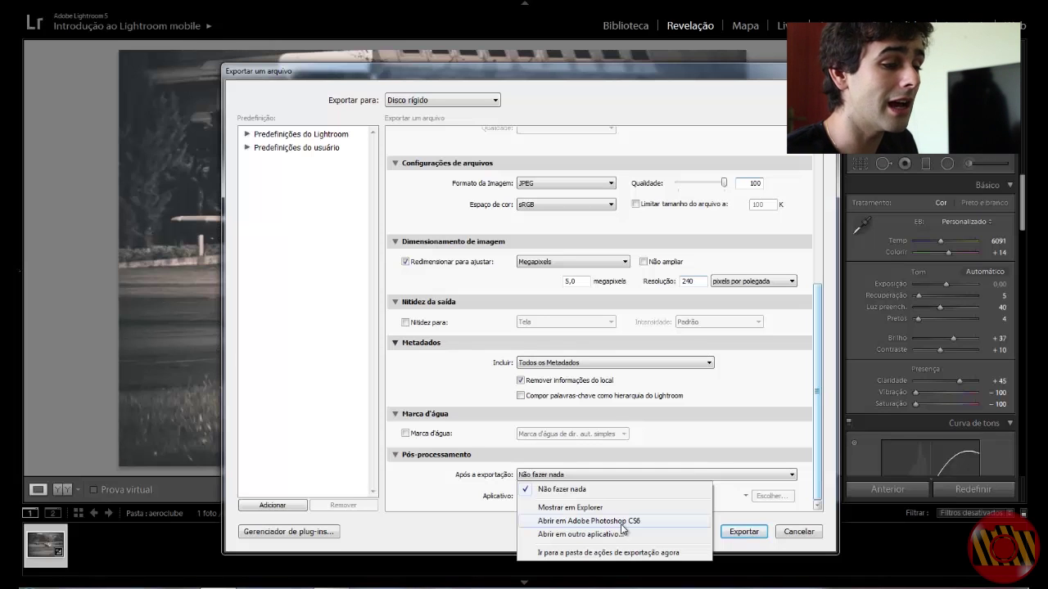
left_click(575, 475)
left_click(576, 477)
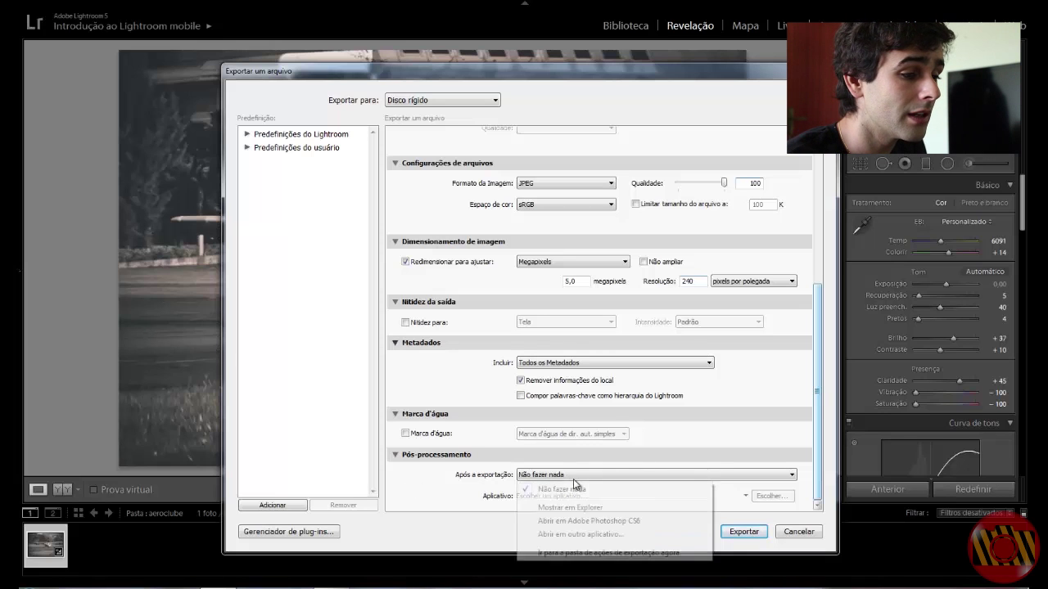
left_click(573, 521)
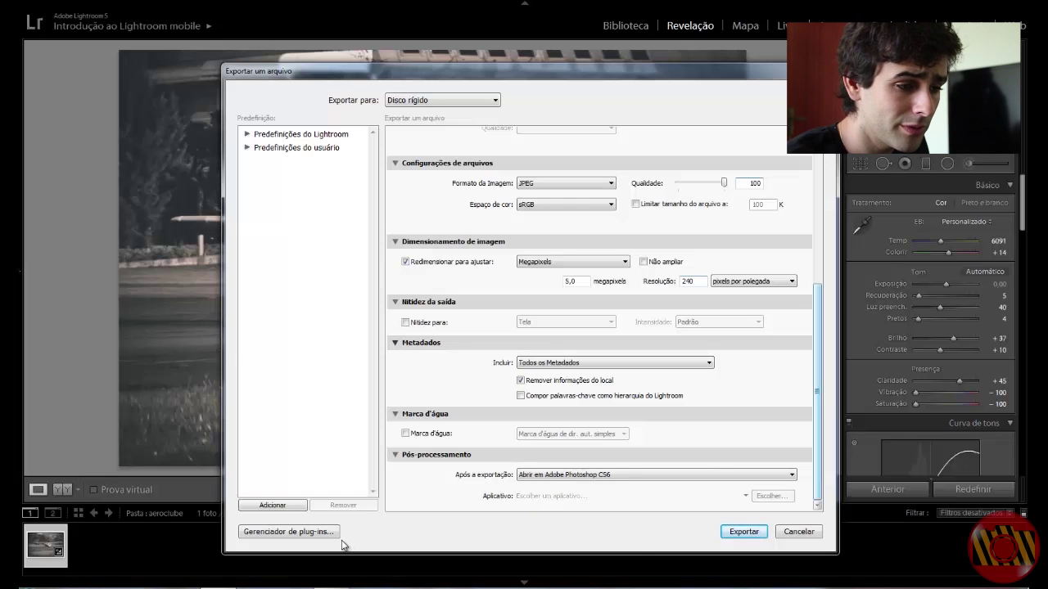
Export the photo, then close 430ex2-Recovered.psd in Photoshop without saving
left_click(740, 533)
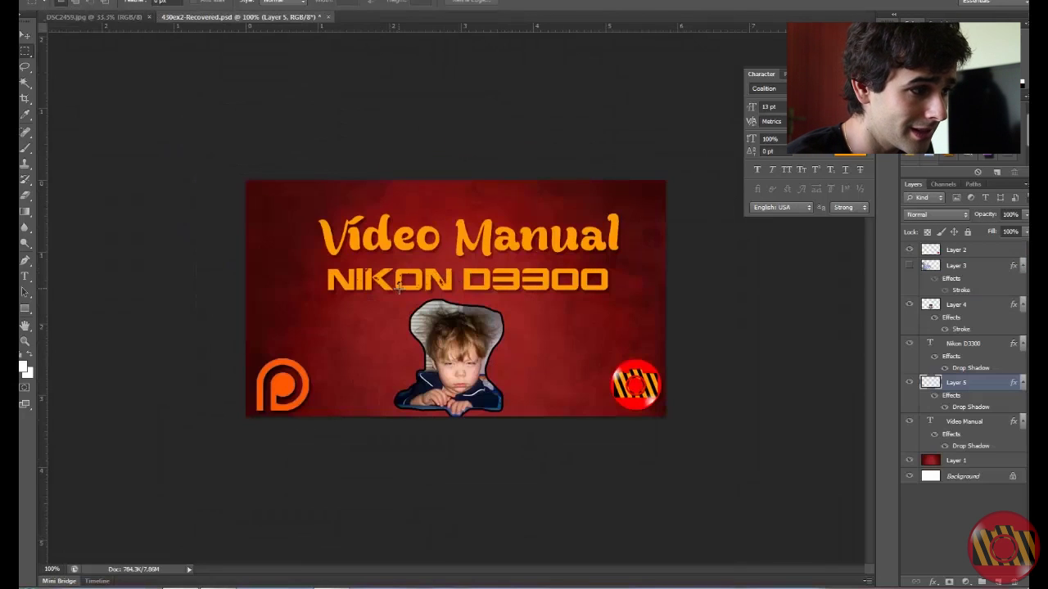
left_click(329, 17)
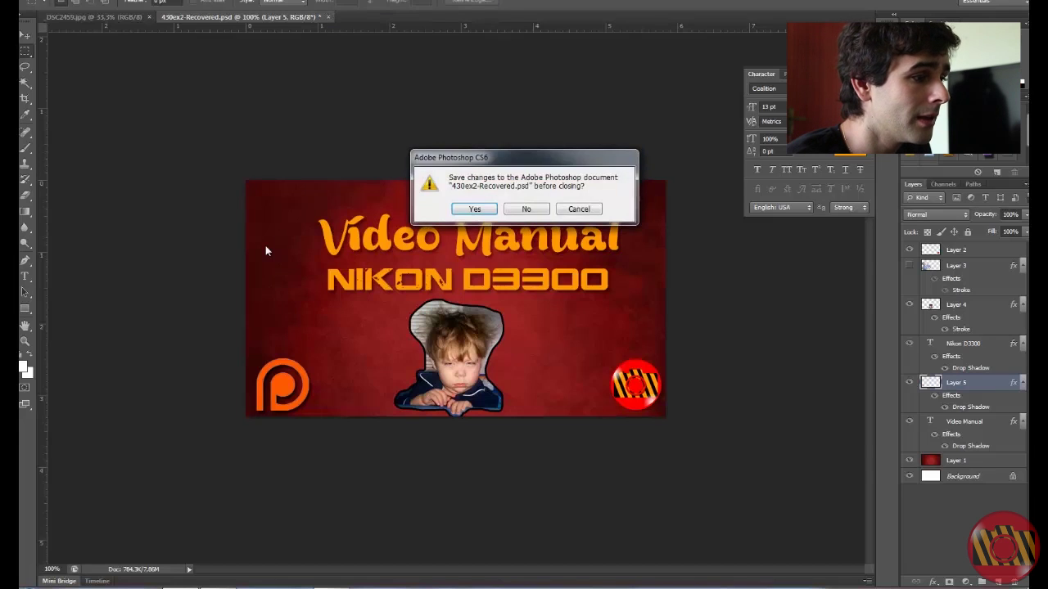
left_click(526, 210)
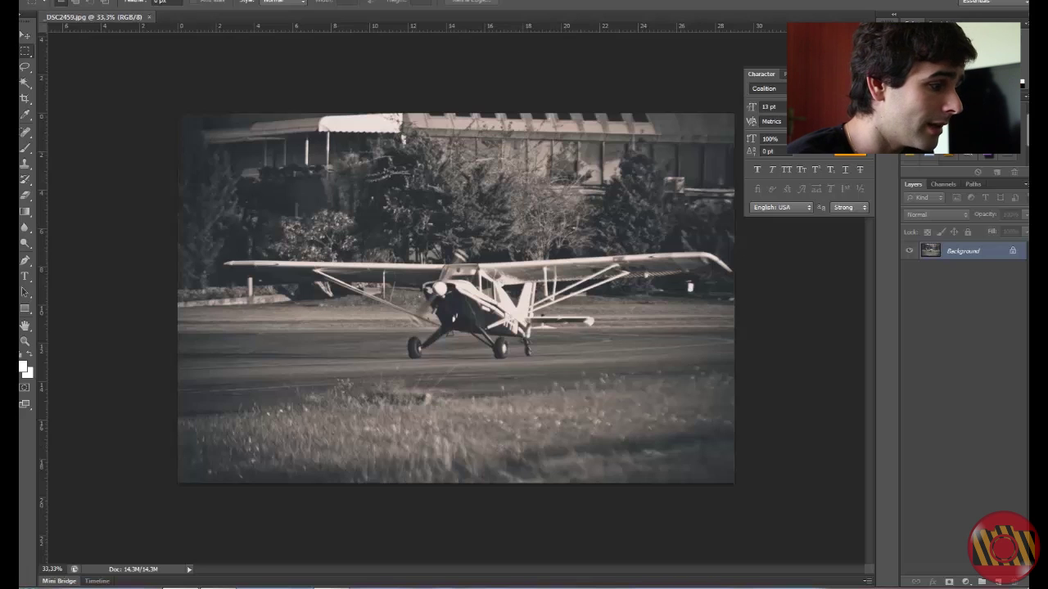
Open the E:\teste folder in Explorer and select the exported _DSC2459 JPEG
key("super")
left_click(197, 443)
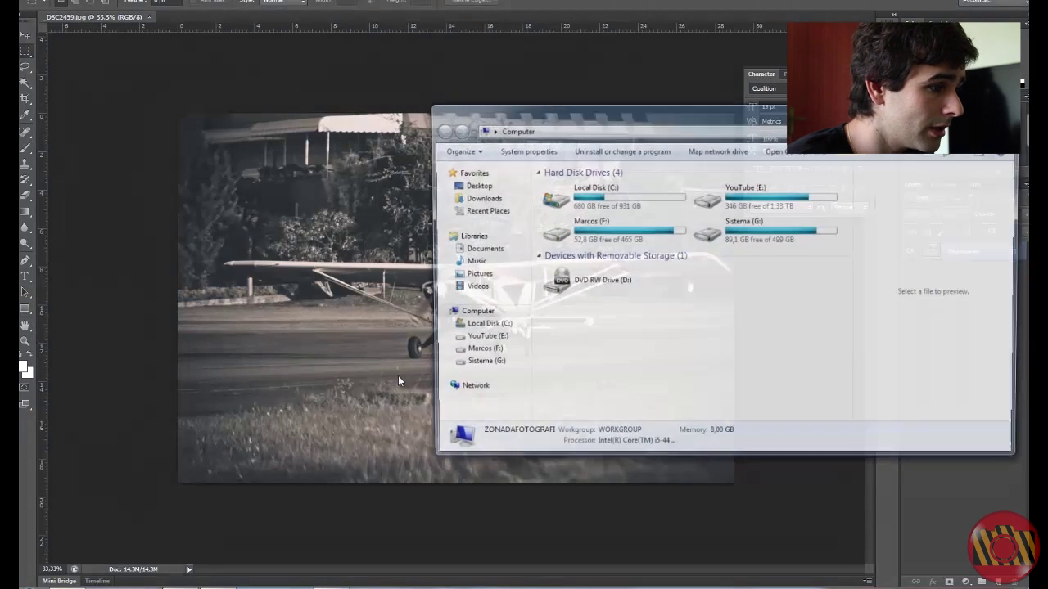
double_click(760, 205)
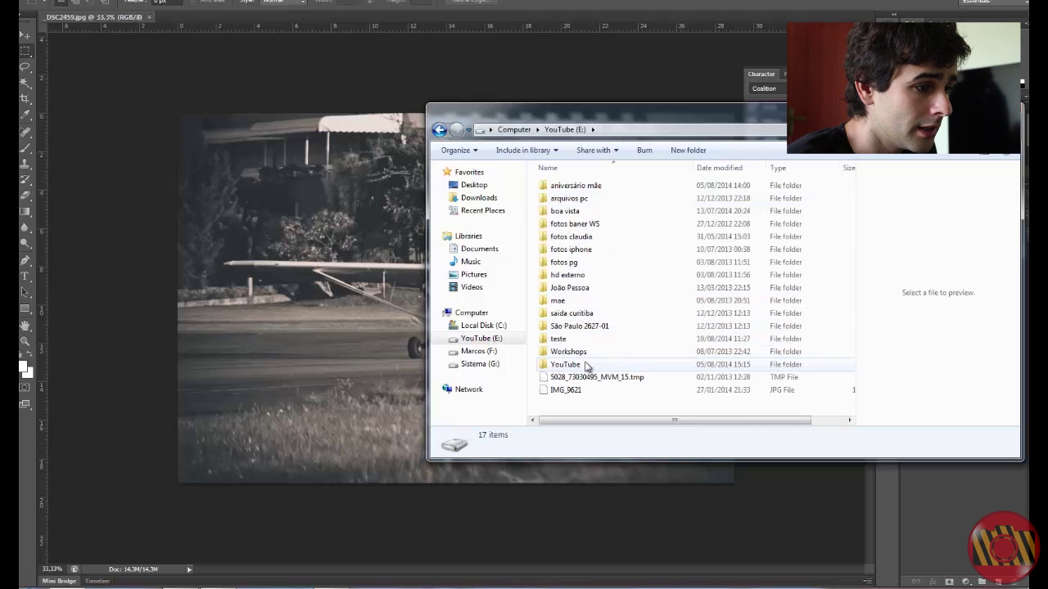
double_click(560, 338)
left_click(566, 186)
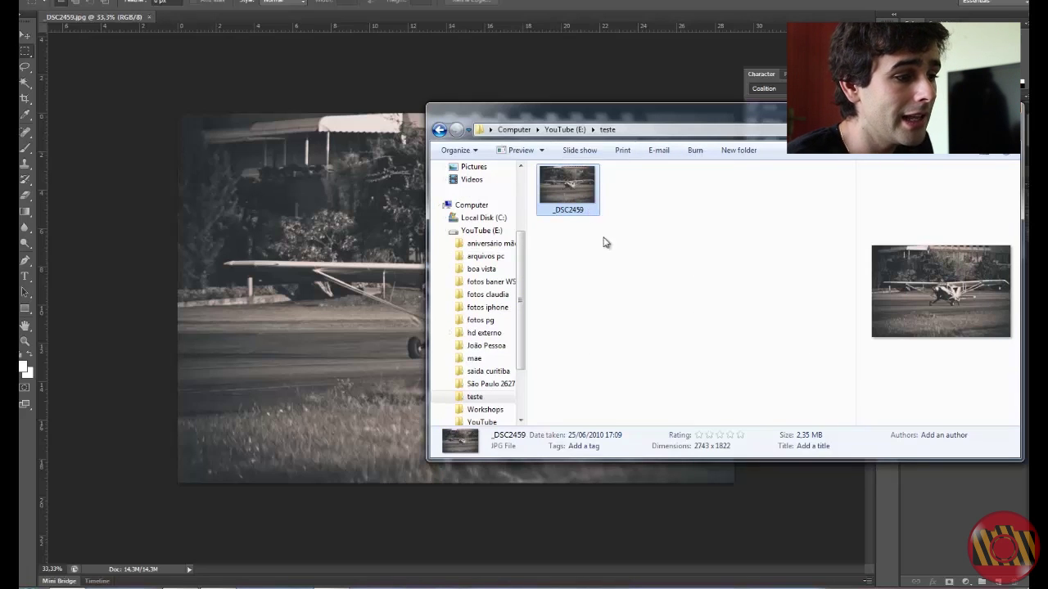
Preview _DSC2459 full screen in Photo Viewer, then close the viewer
left_click_drag(737, 119, 613, 117)
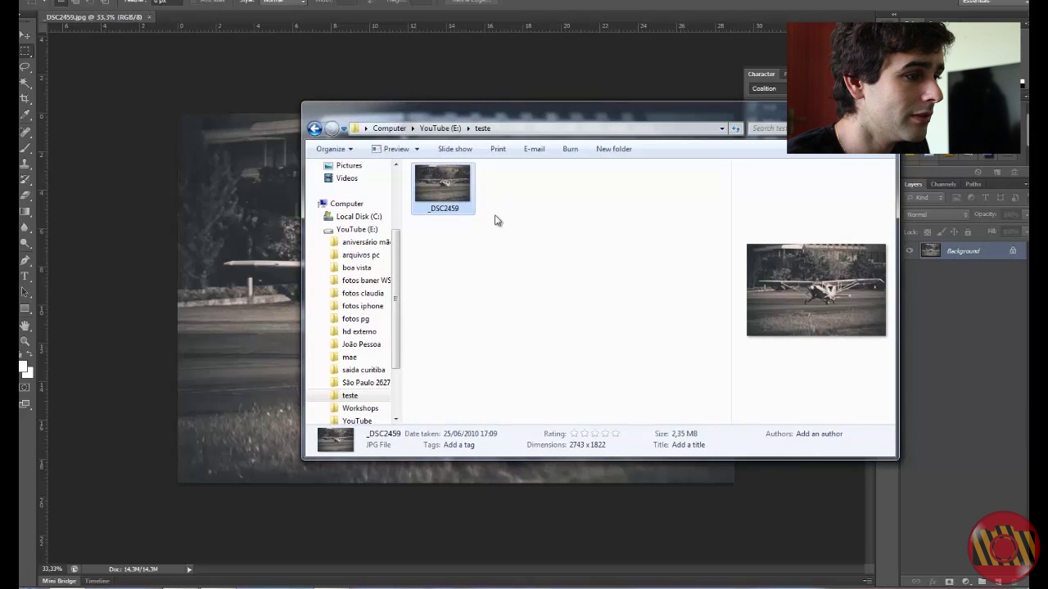
key("Return")
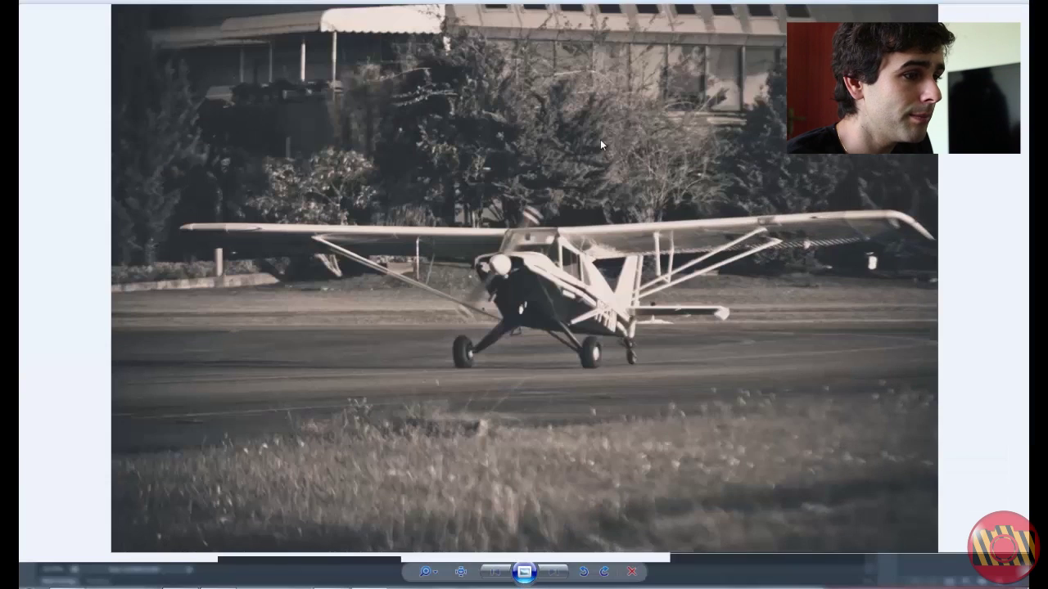
left_click(524, 572)
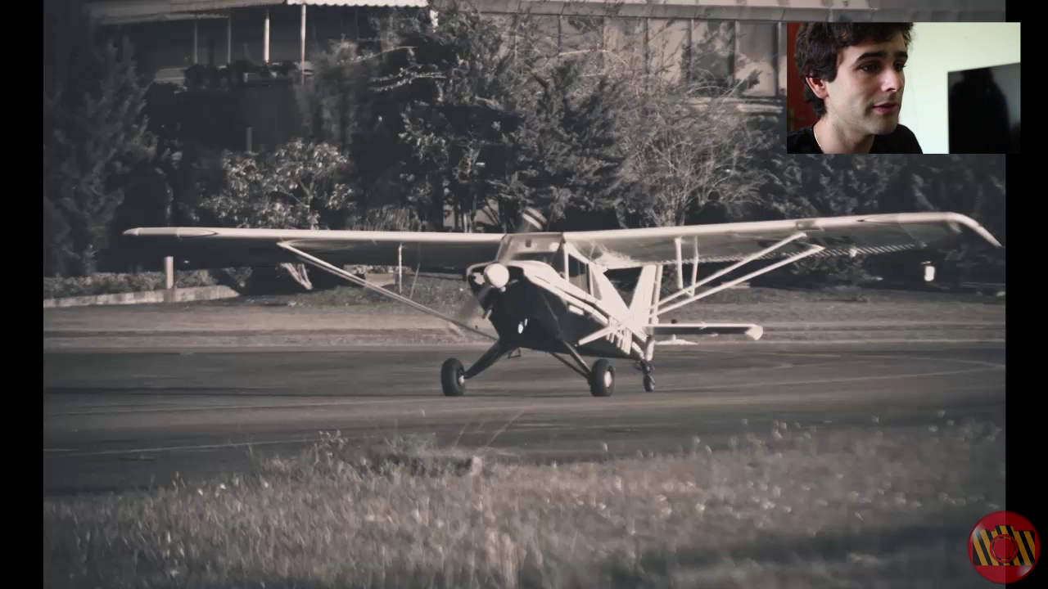
left_click(1006, 400)
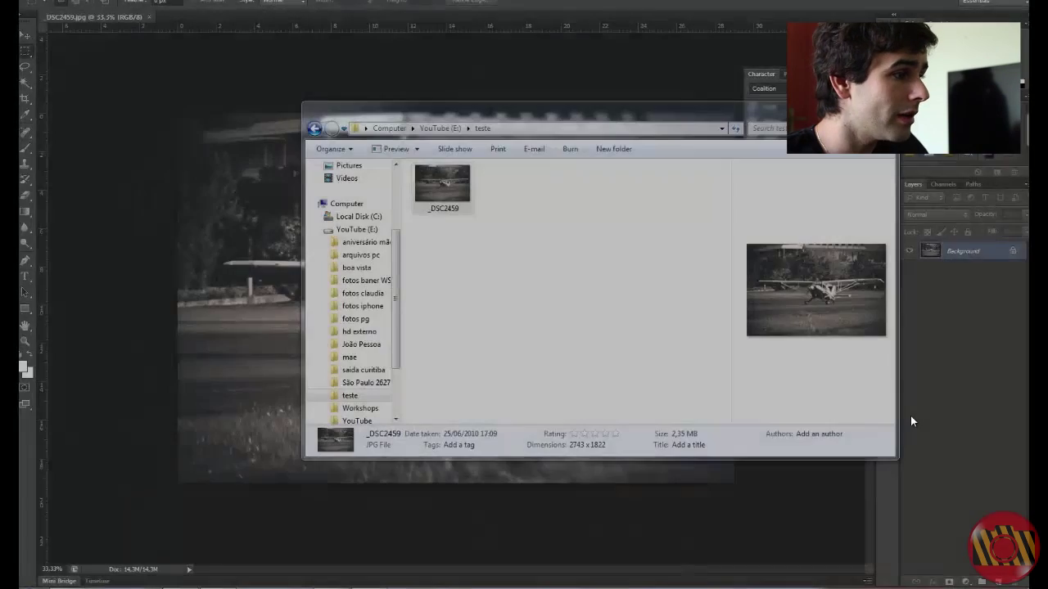
key("alt+F4")
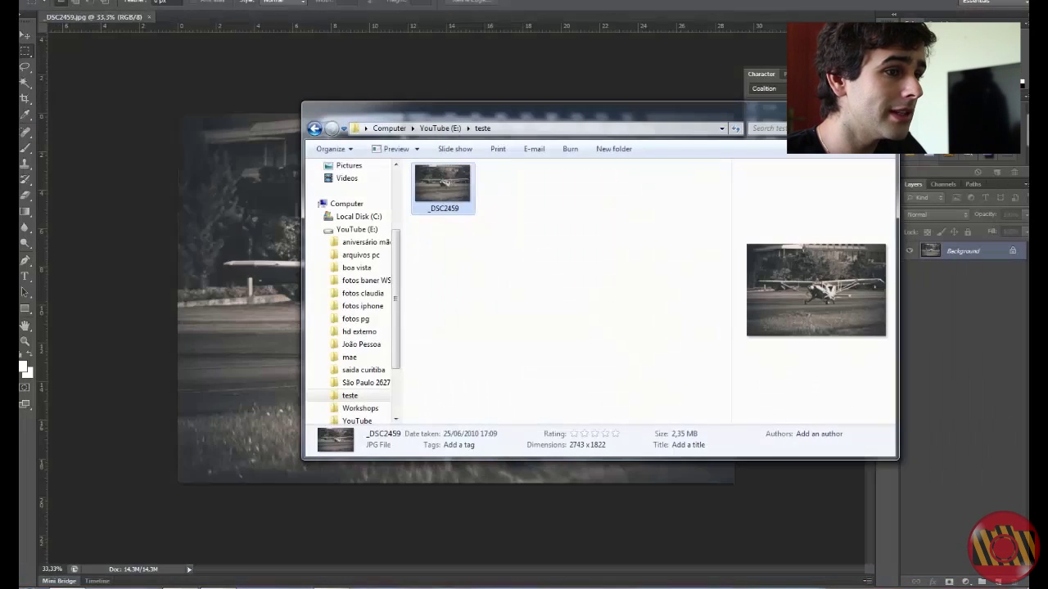
Close Explorer and dismiss the Windows colour-scheme warning to return to Lightroom
key("alt+F4")
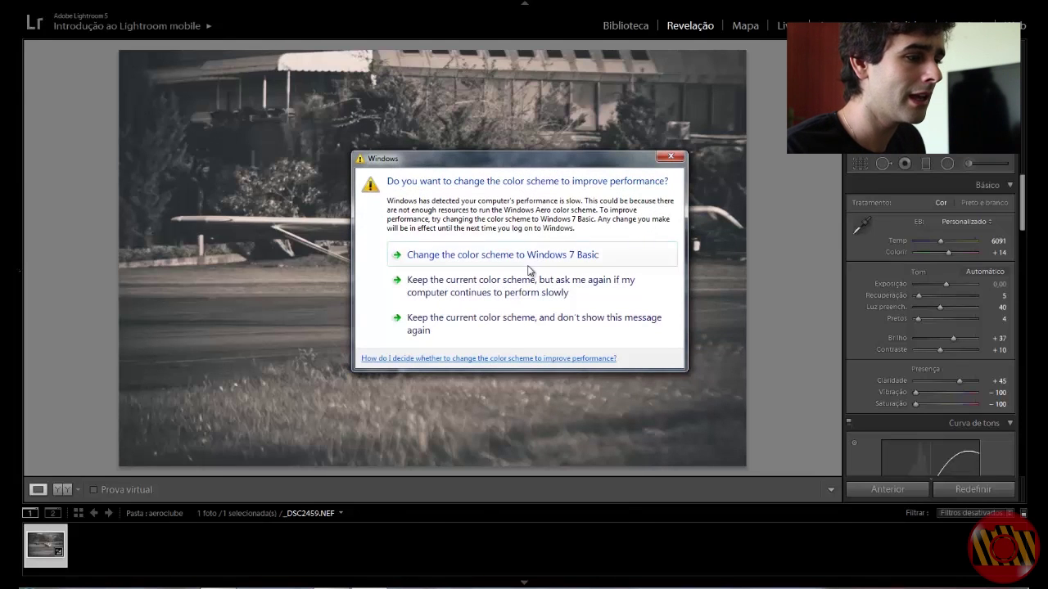
left_click(667, 158)
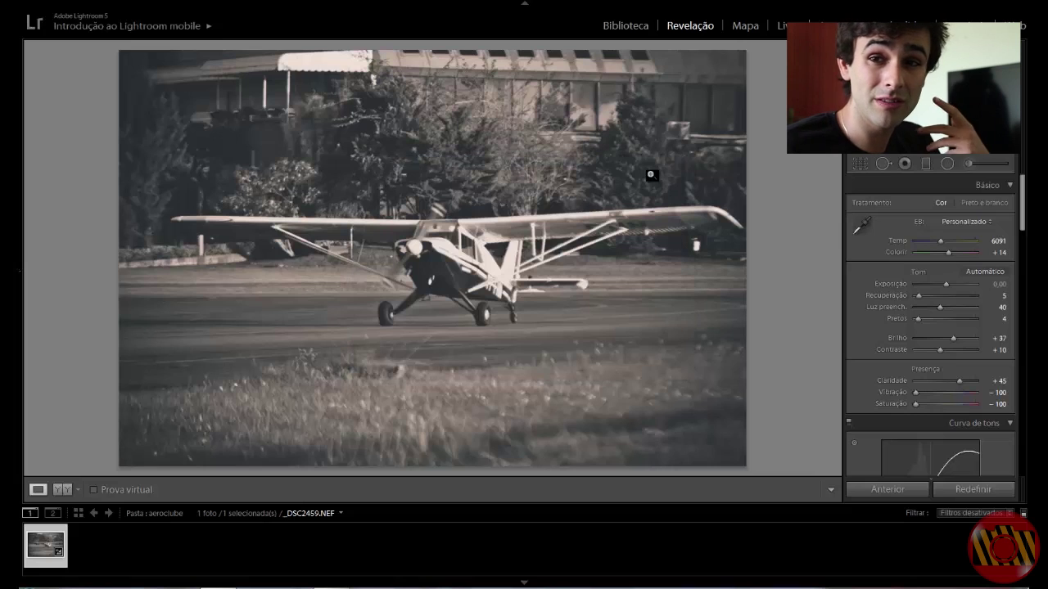